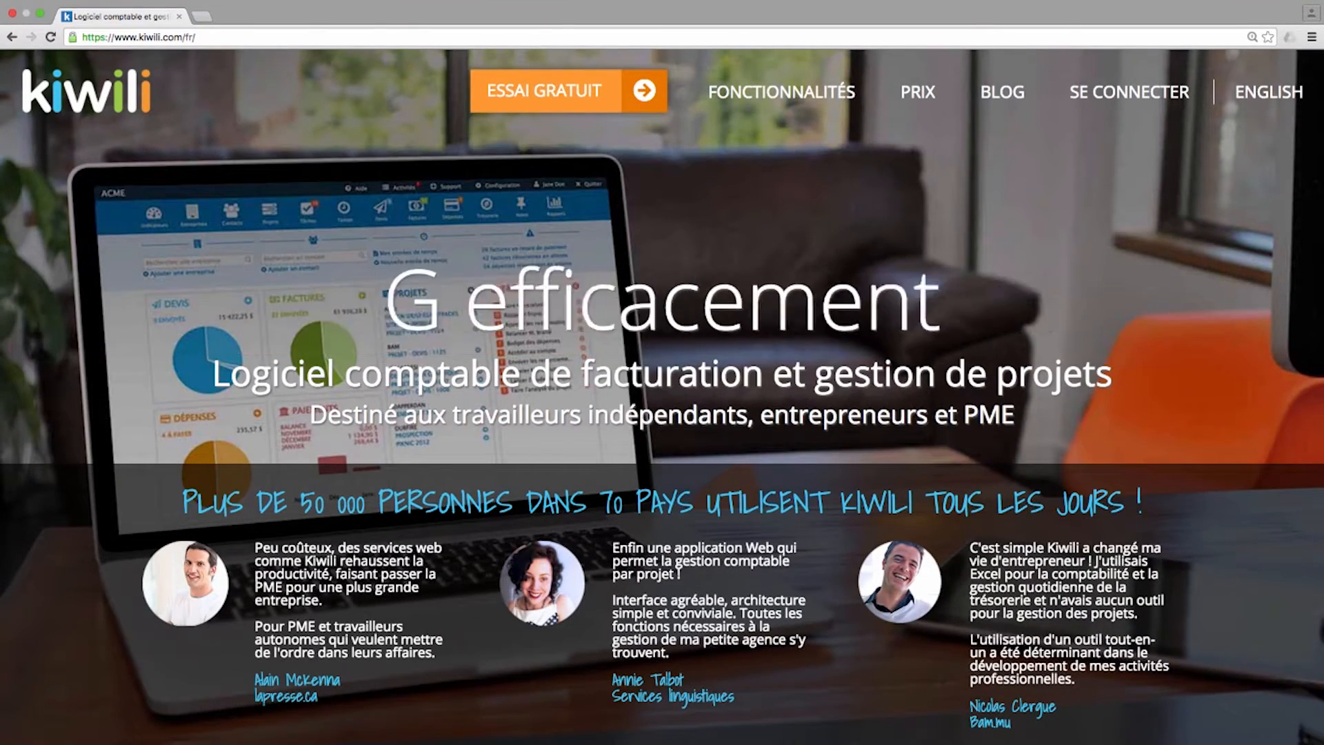
# Step: Sign in to the kiwili1 account from the login page with the filled-in user name and password
pyautogui.click(1126, 95)
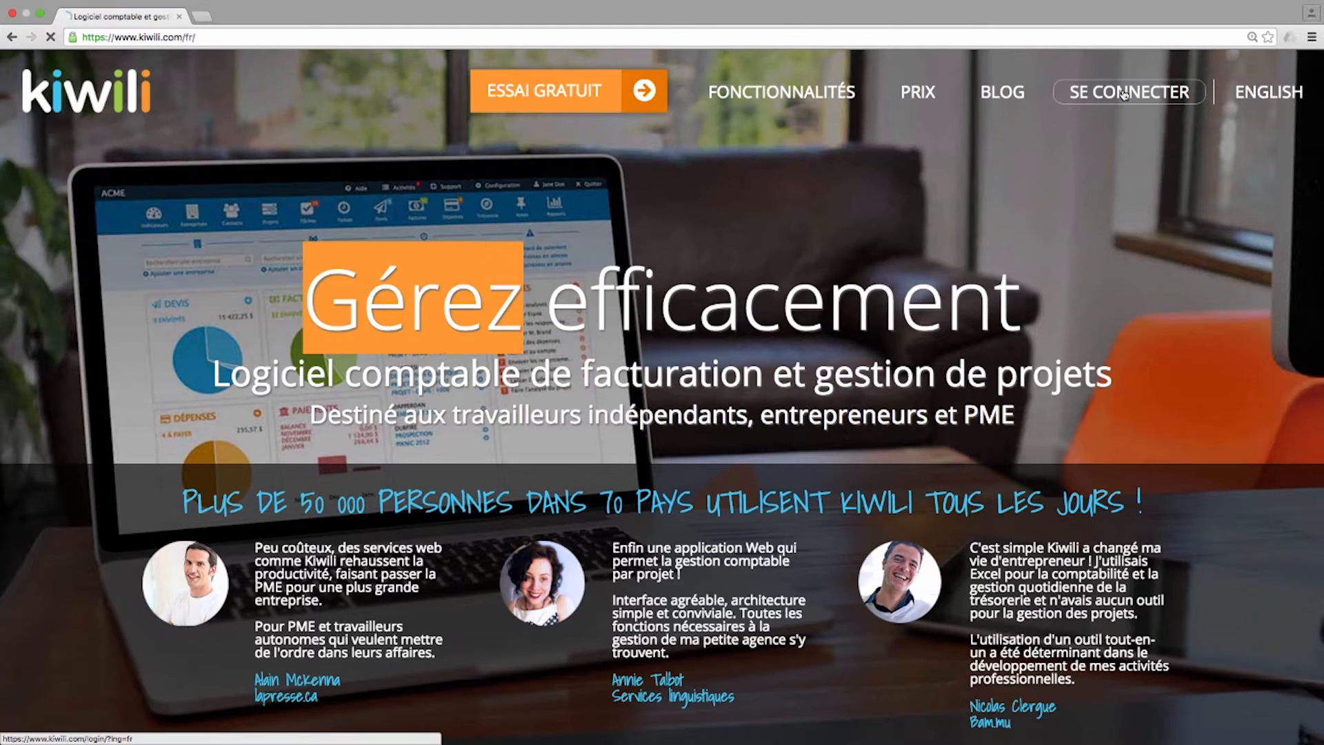
pyautogui.click(639, 359)
pyautogui.write('k')
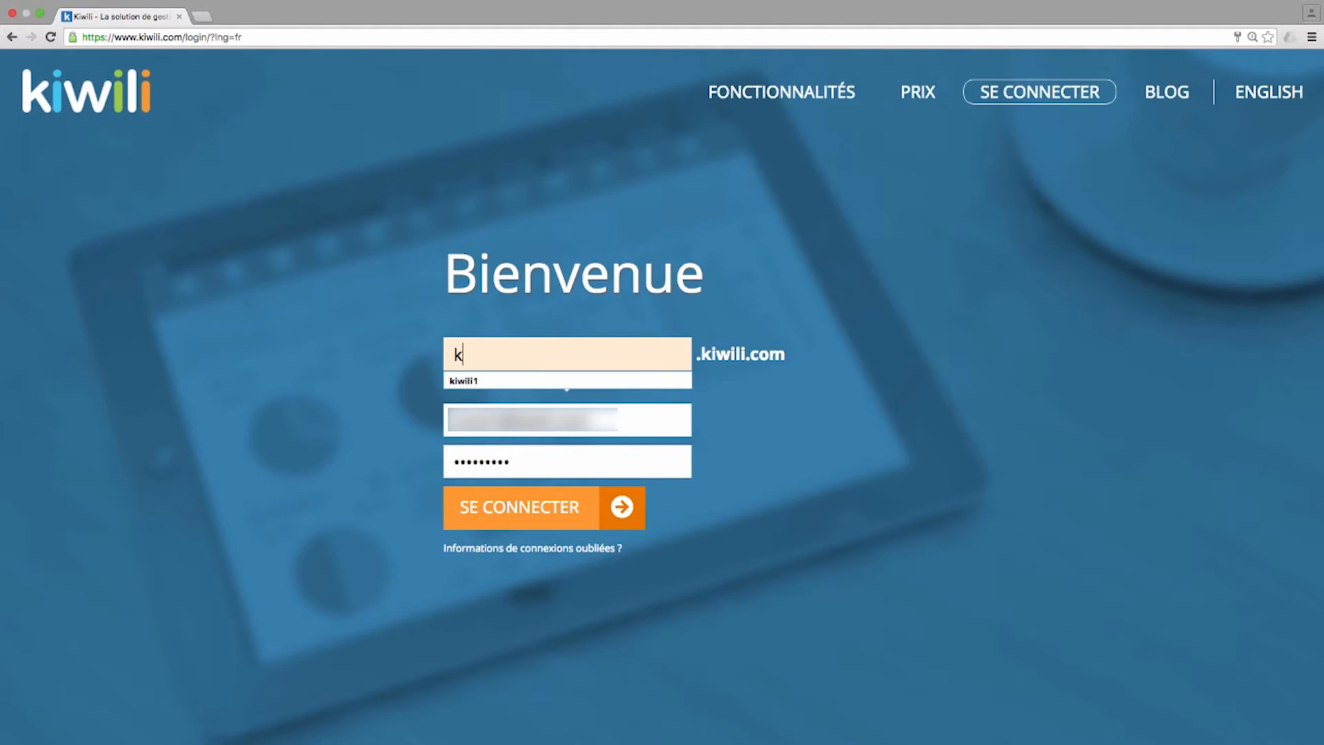
pyautogui.write('iwili')
pyautogui.click(570, 381)
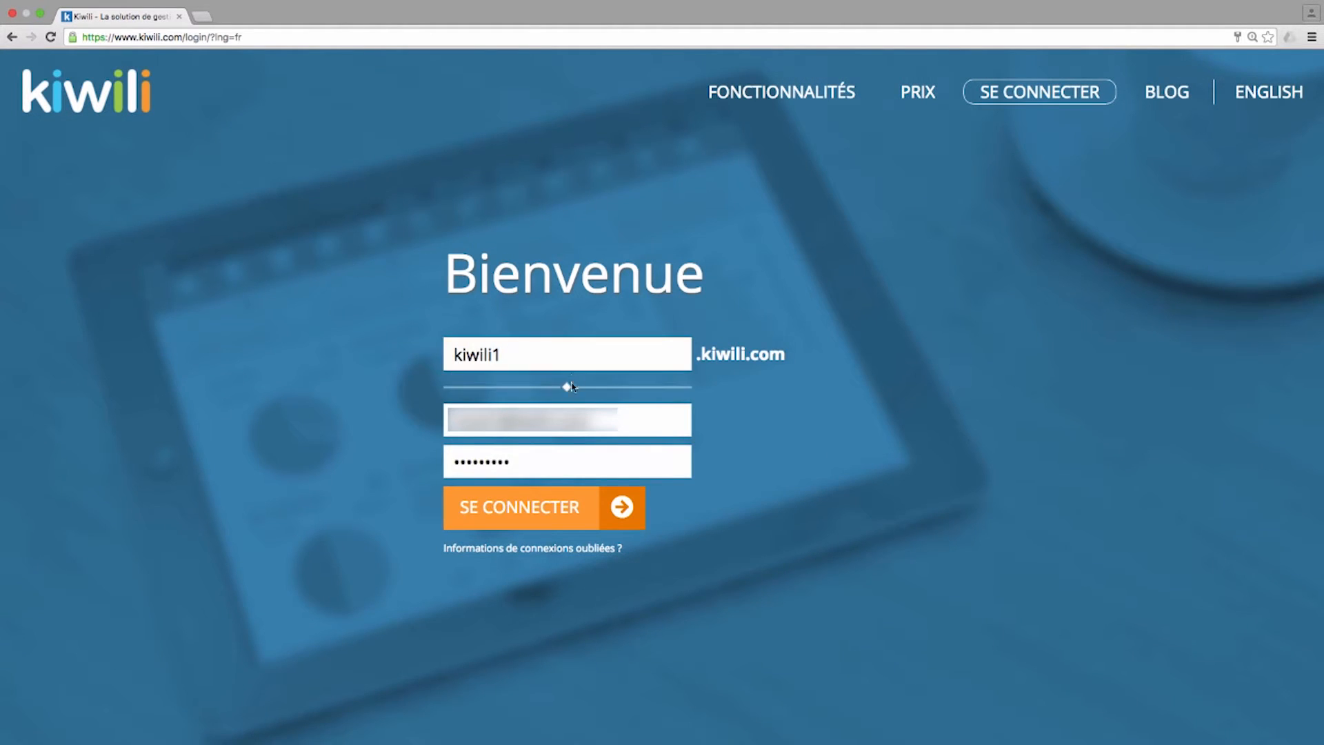
pyautogui.doubleClick(524, 458)
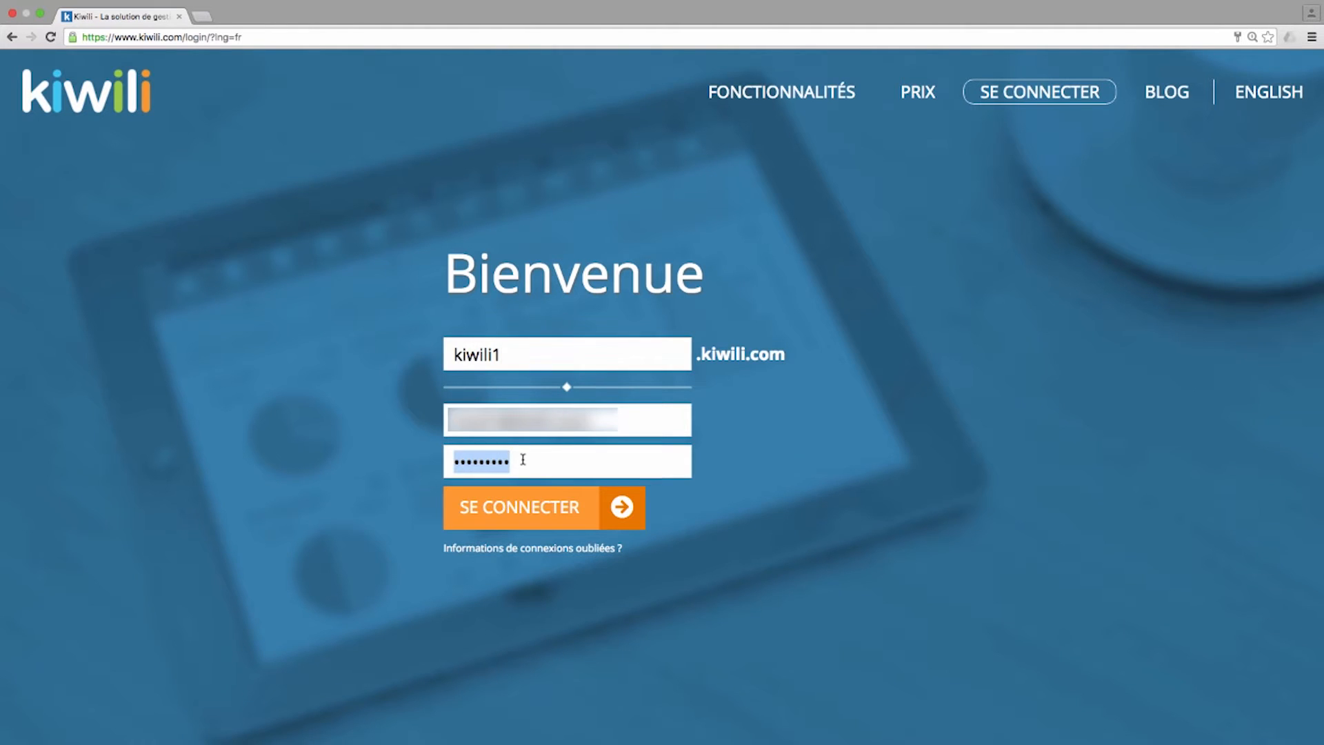
pyautogui.click(517, 495)
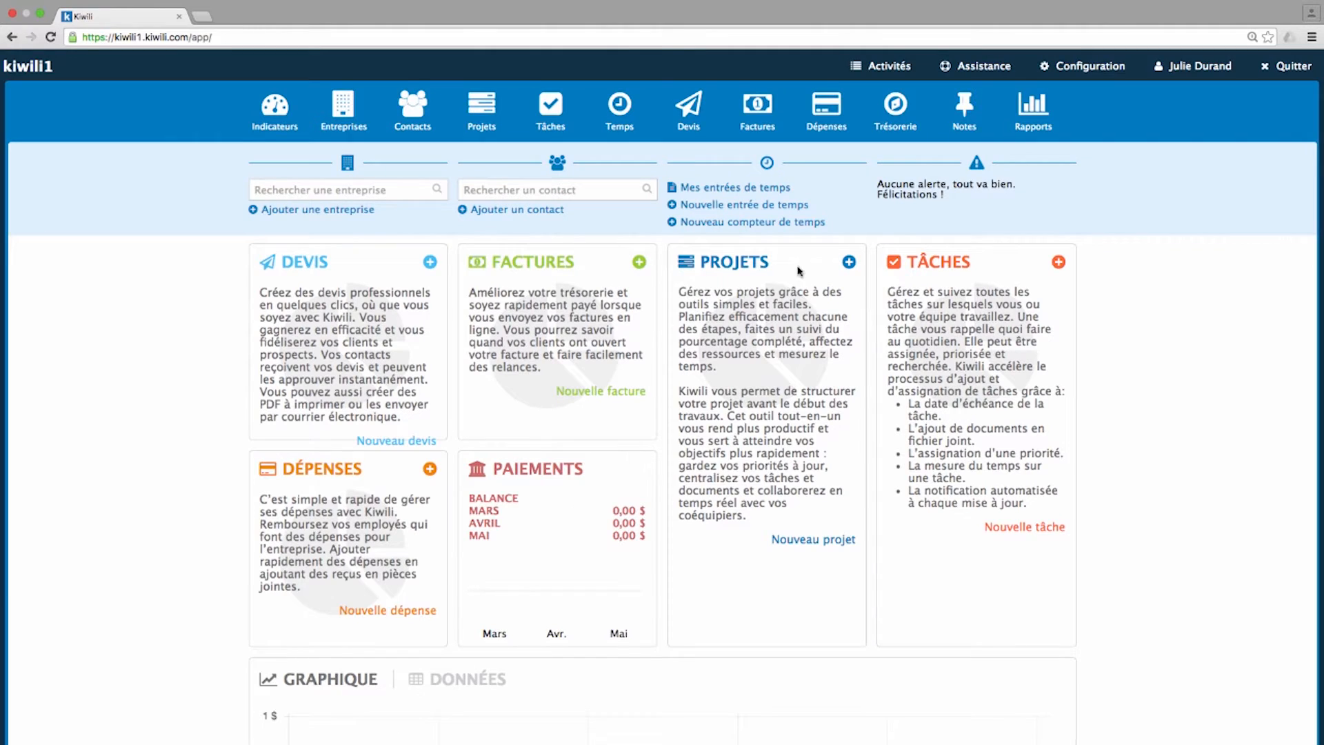
# Step: In the getting-started configuration, upload logo_kiwili.gif as the company logo and save the general information
pyautogui.click(1087, 67)
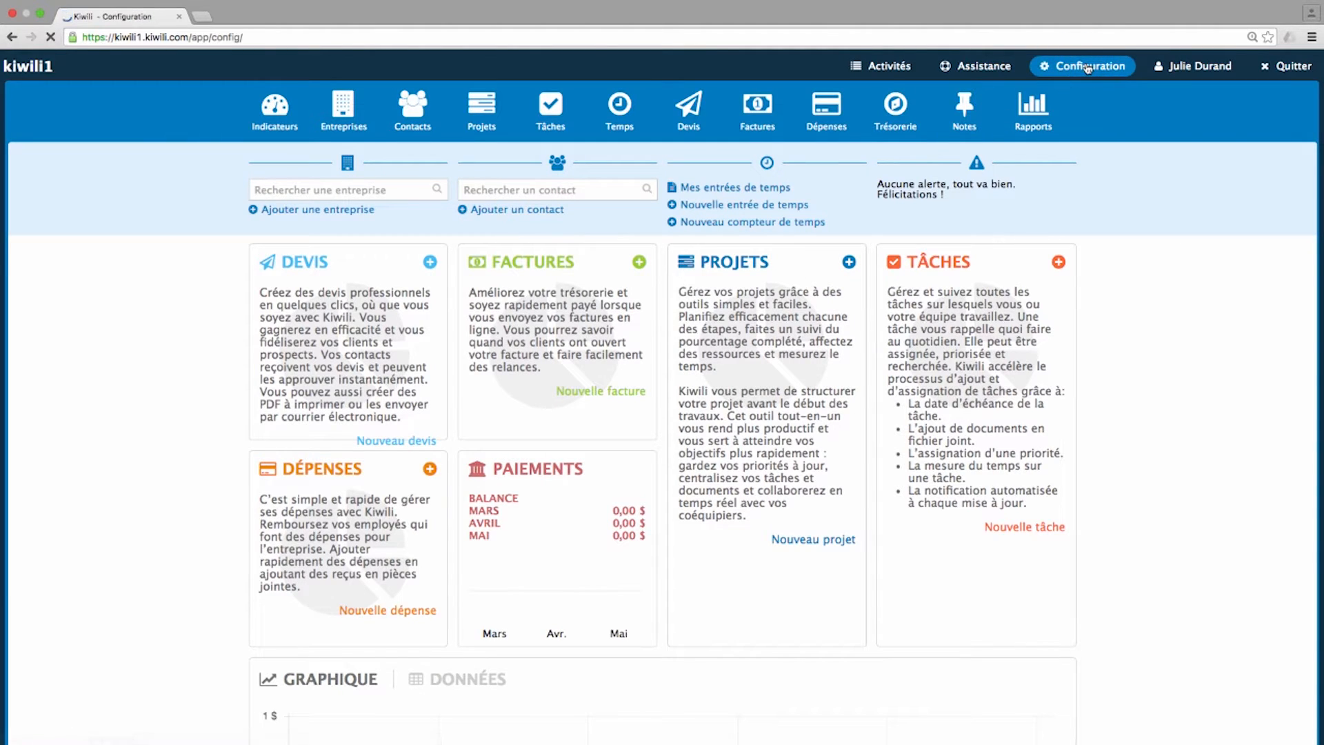
pyautogui.click(690, 170)
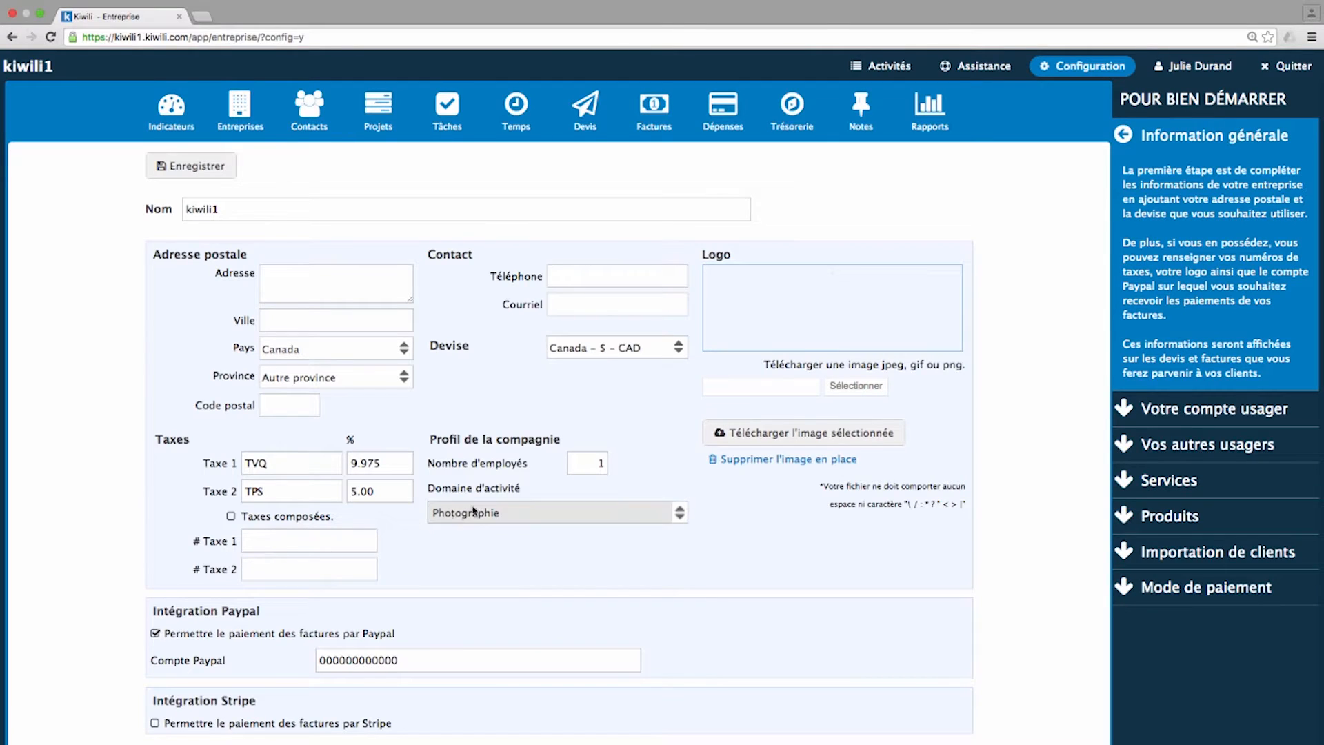
pyautogui.click(855, 386)
pyautogui.click(563, 34)
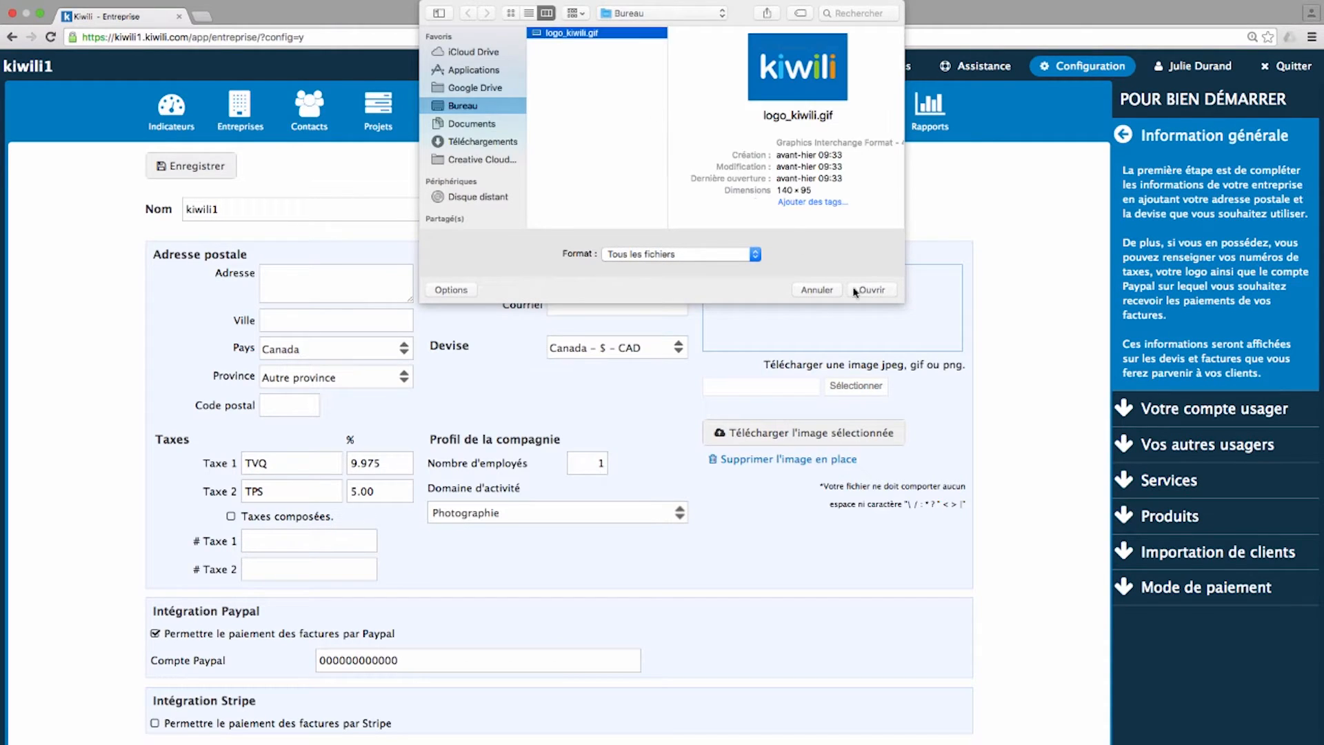
pyautogui.click(872, 290)
pyautogui.click(811, 435)
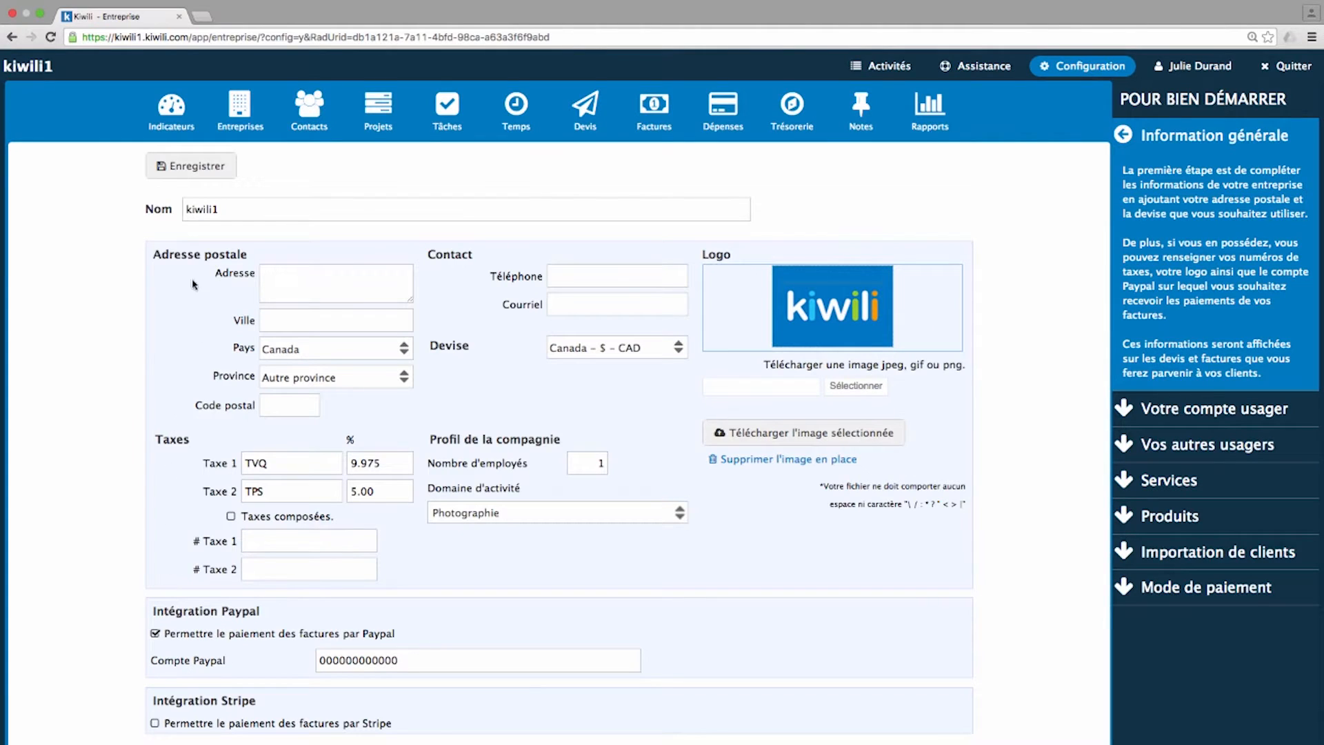
pyautogui.click(204, 167)
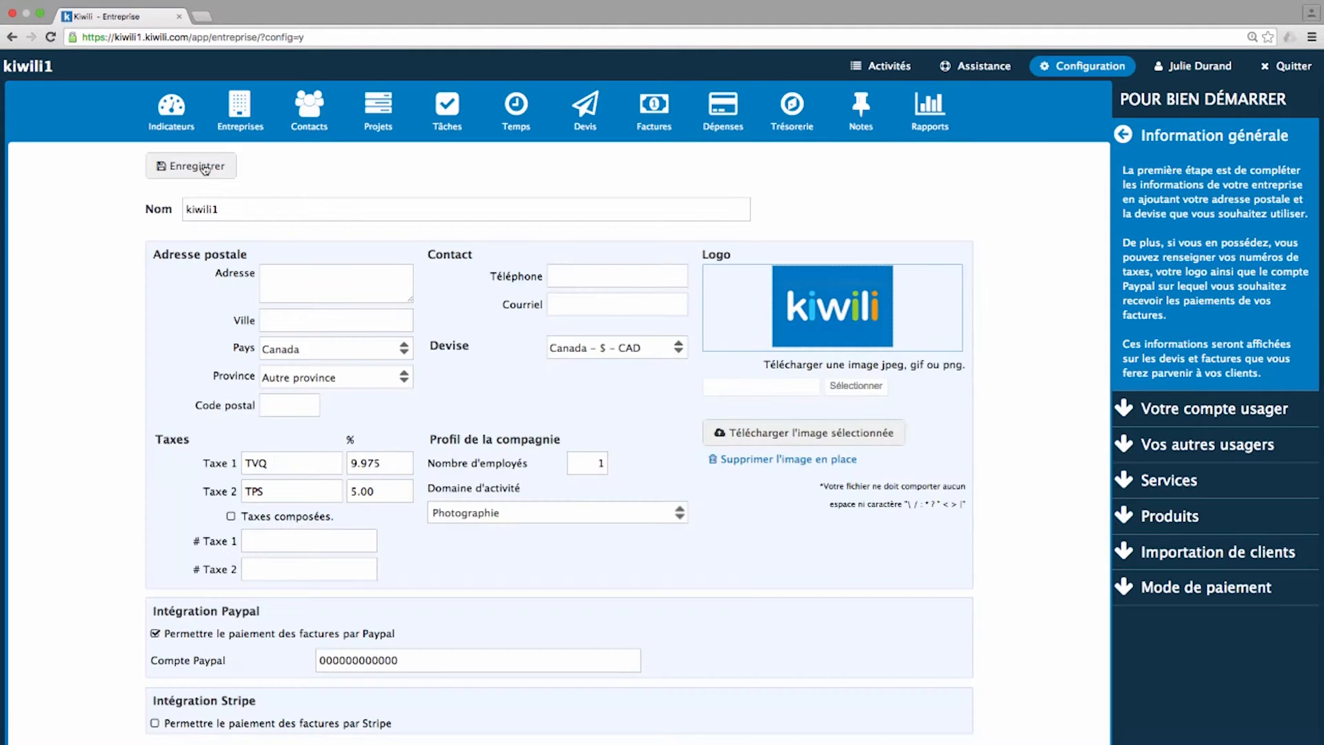
# Step: Review the user account details and the list of other users in the getting-started guide
pyautogui.click(1204, 409)
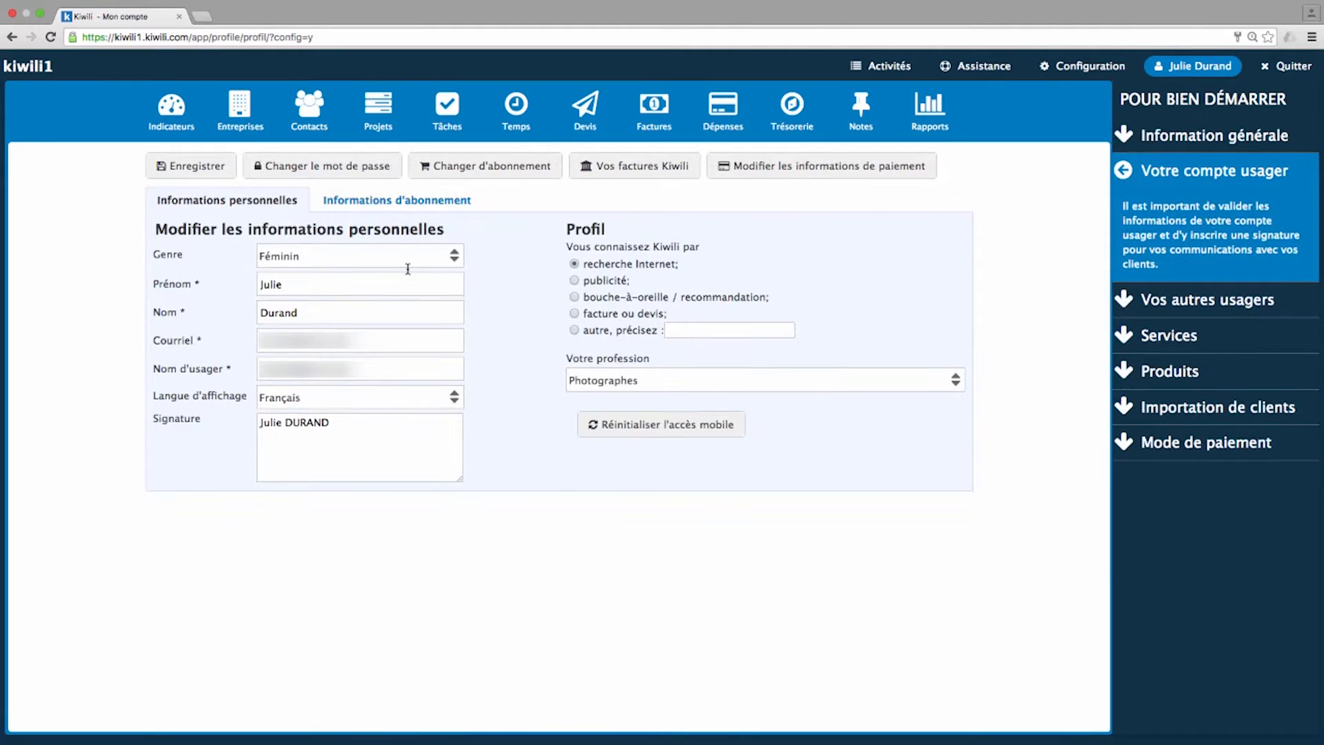
pyautogui.click(1173, 304)
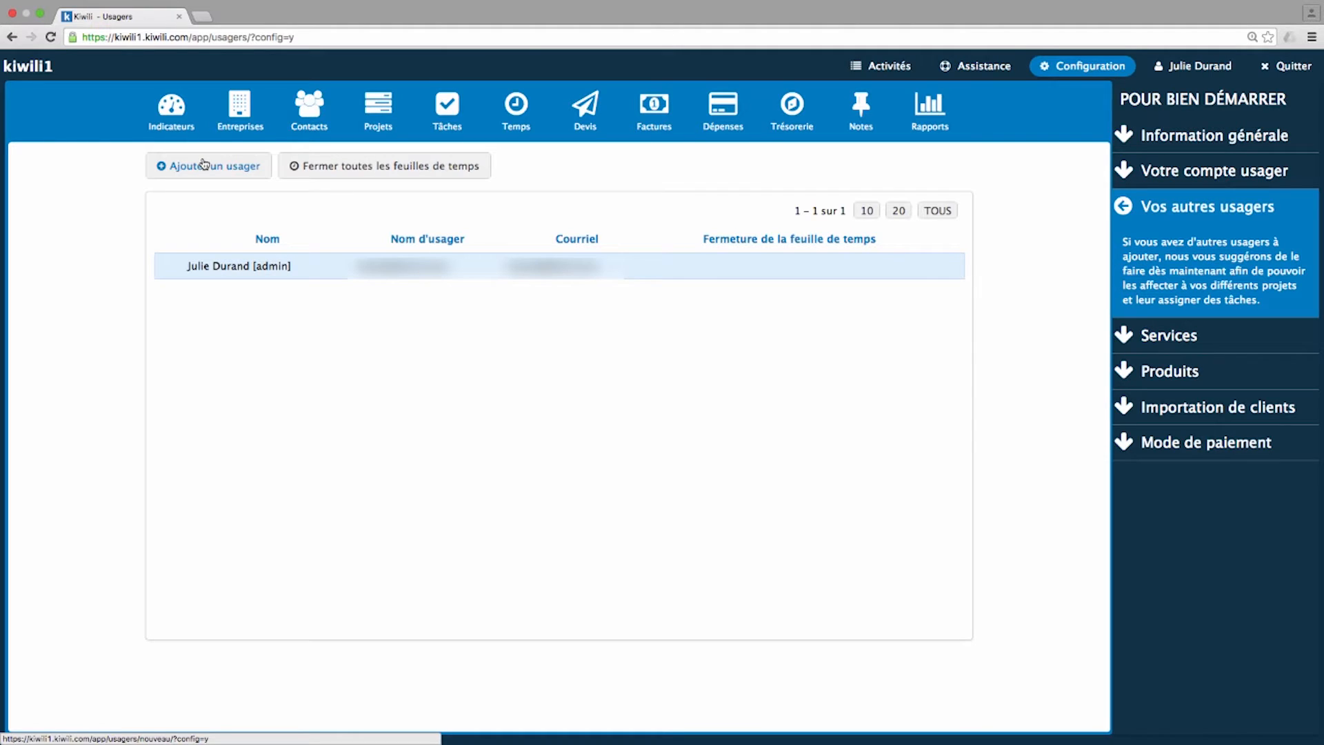
# Step: Open a blank accounting code entry in the chart of accounts and examine its code, description and deductible tax fields
pyautogui.click(1058, 76)
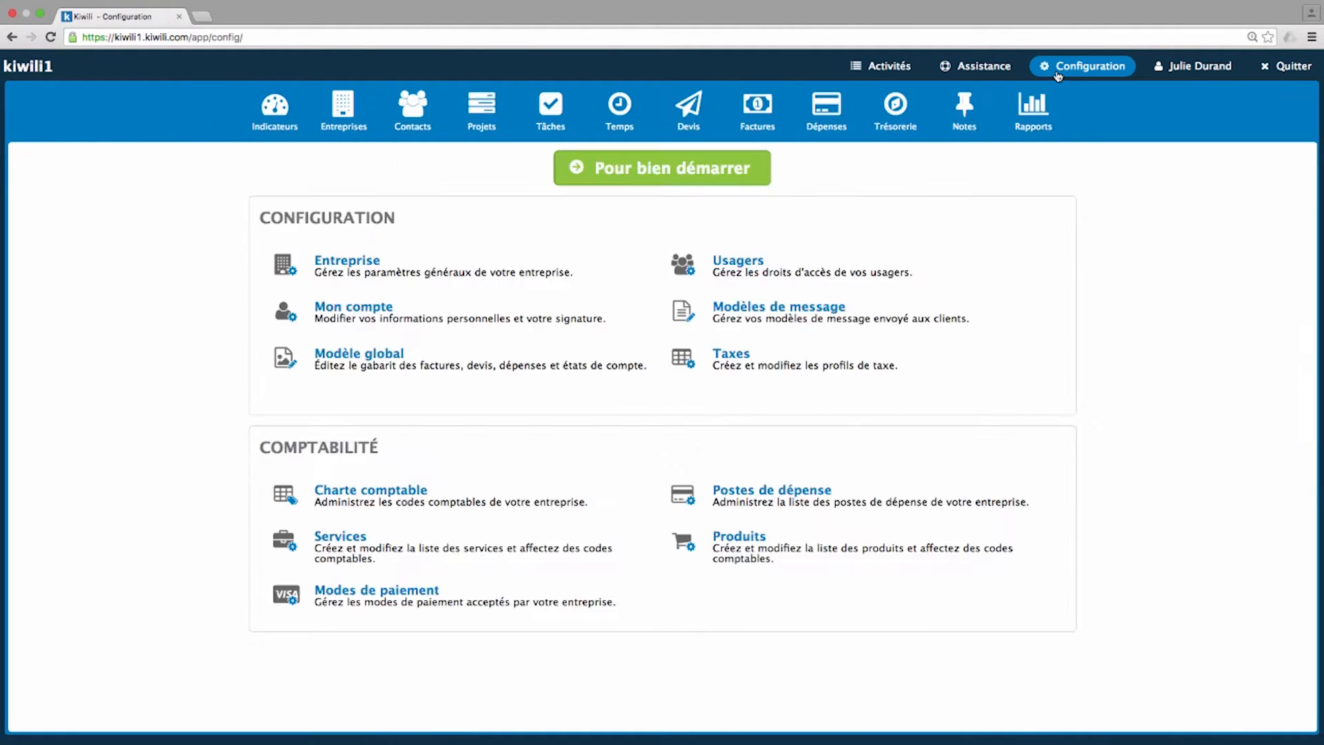
pyautogui.click(339, 491)
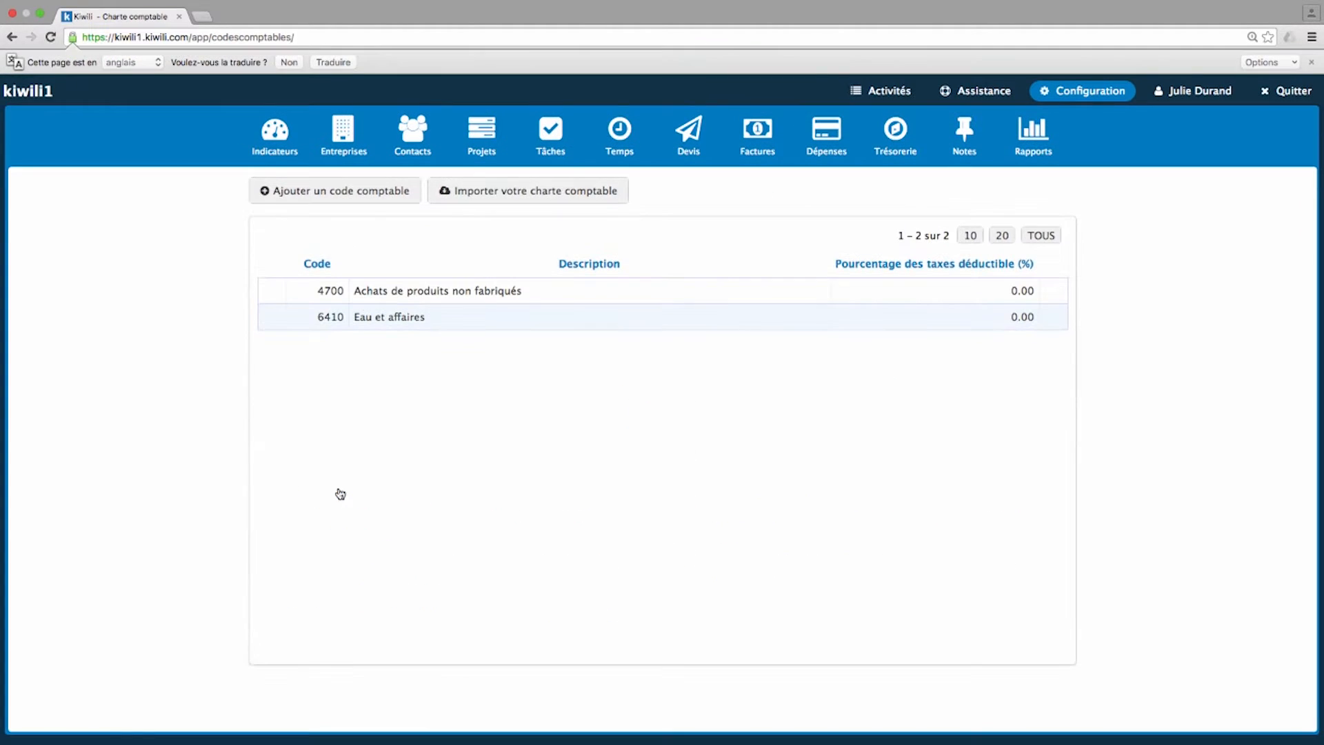
pyautogui.click(341, 200)
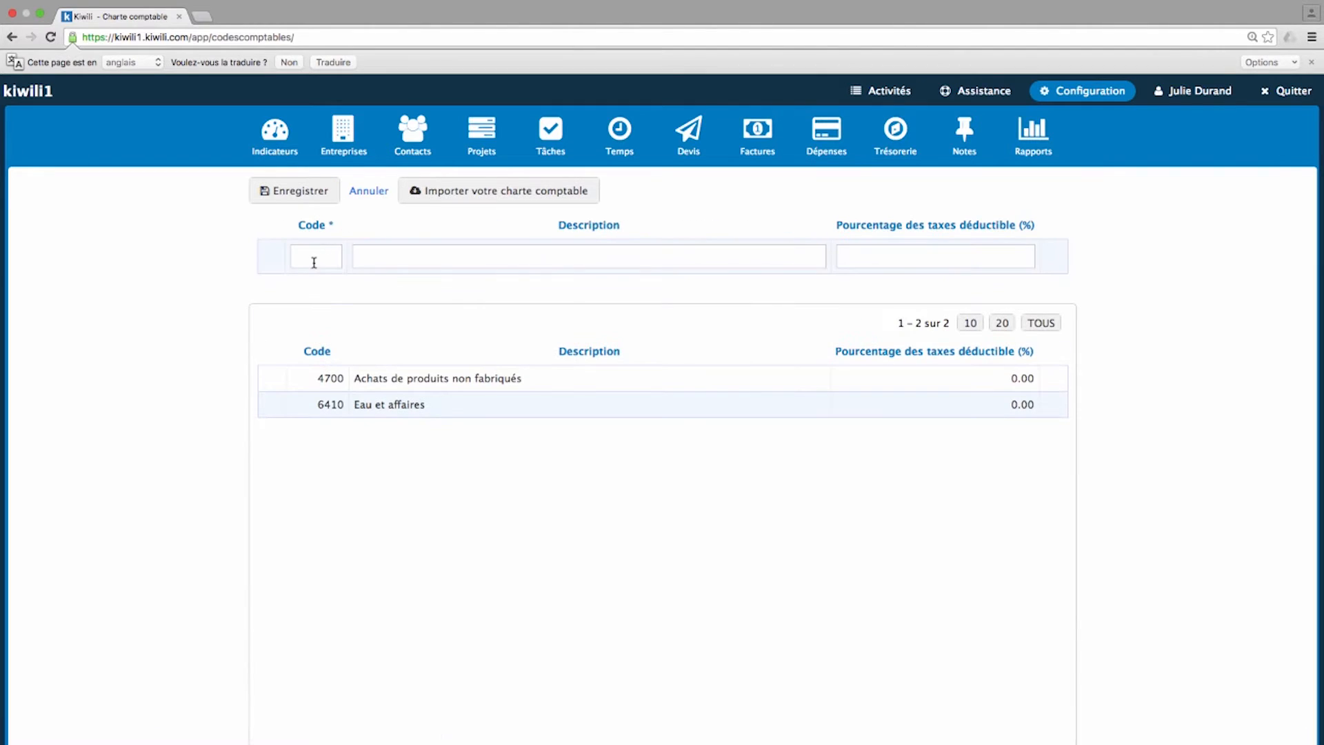
pyautogui.click(380, 261)
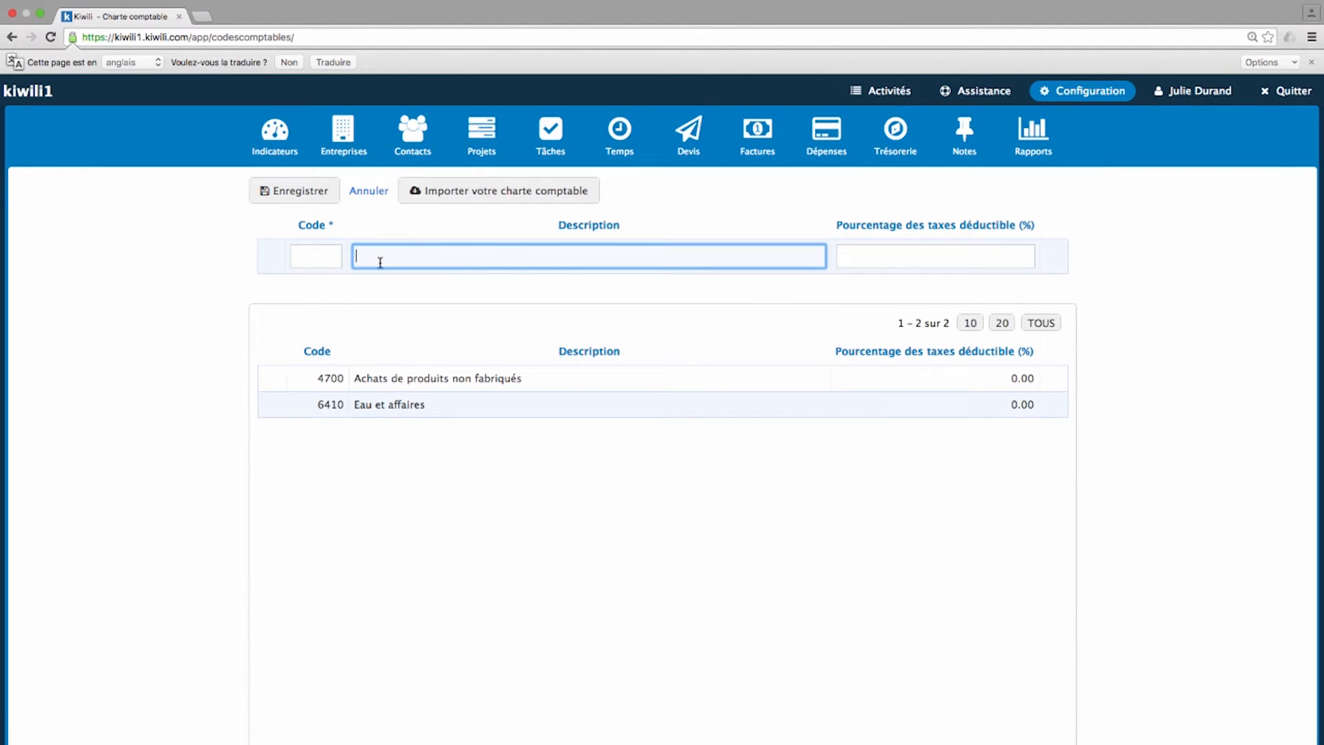
pyautogui.click(865, 257)
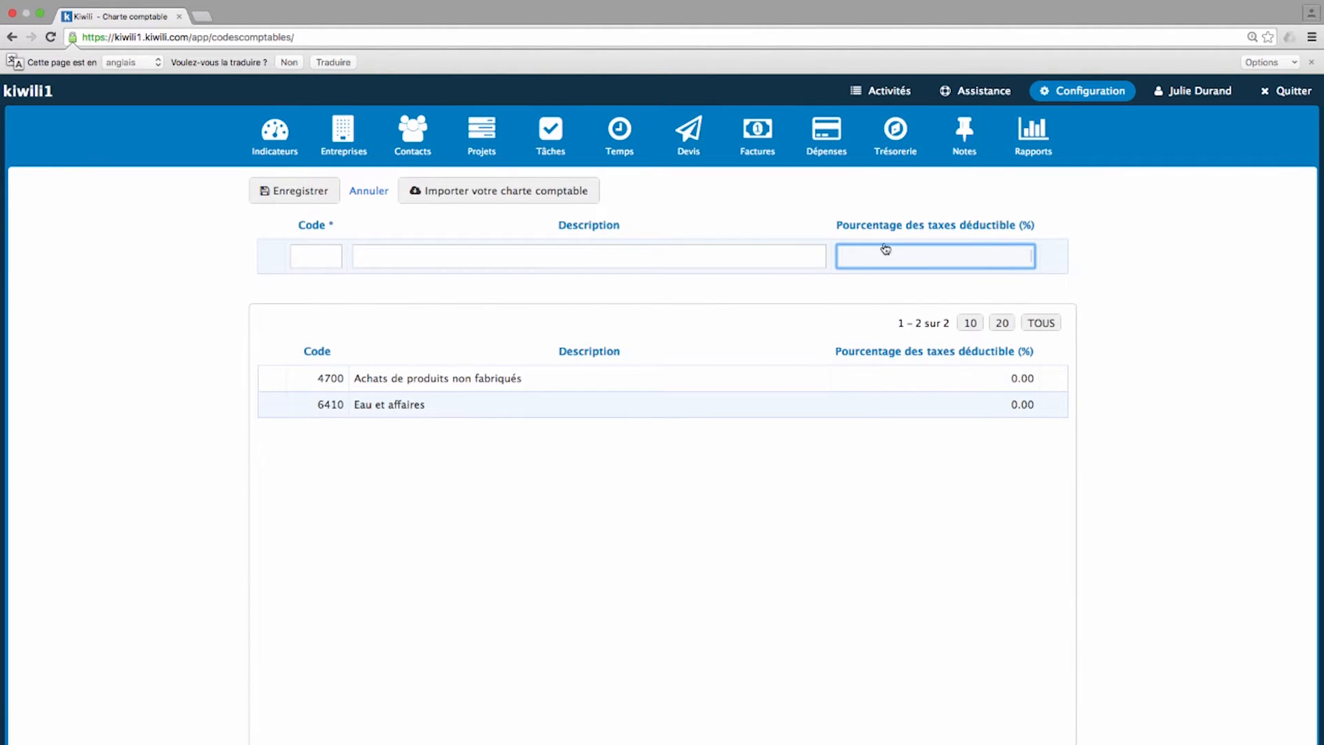
# Step: Open a blank service entry in the services configuration and examine its number, accounting code, description and rate fields
pyautogui.click(1095, 103)
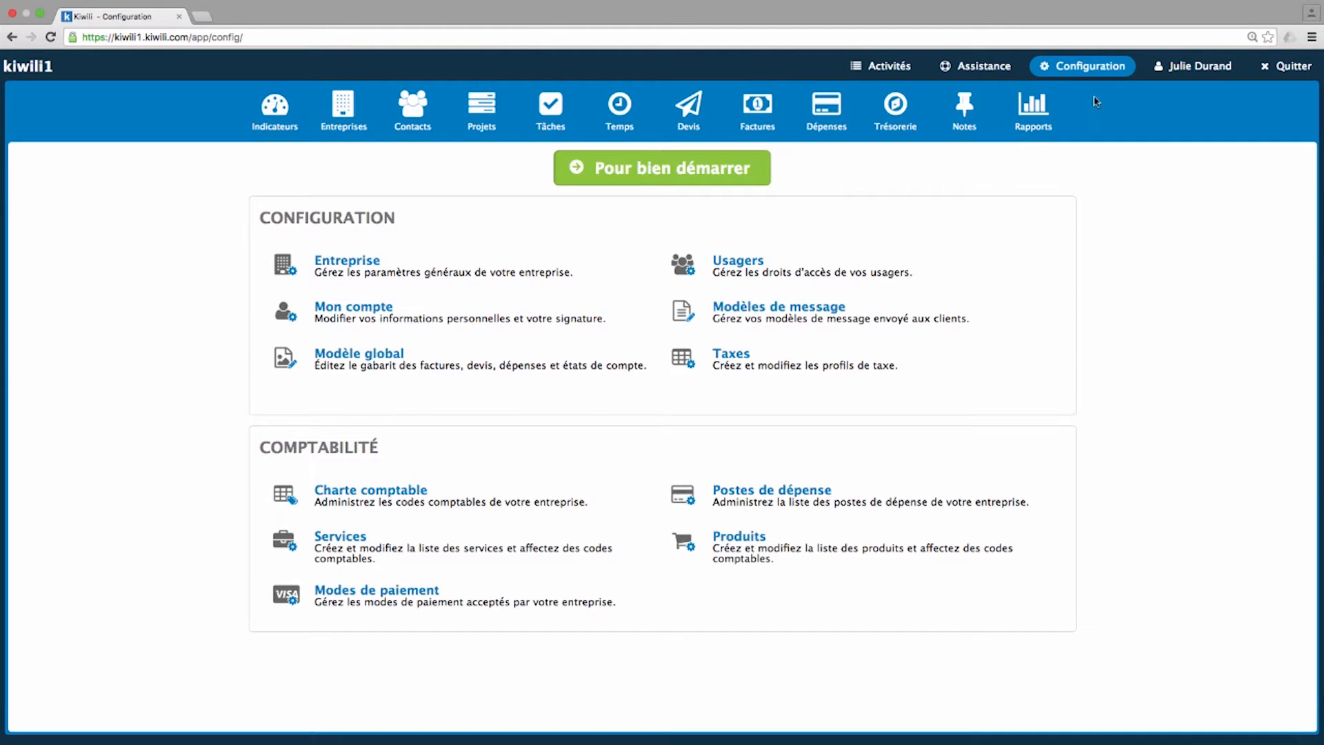
pyautogui.click(334, 537)
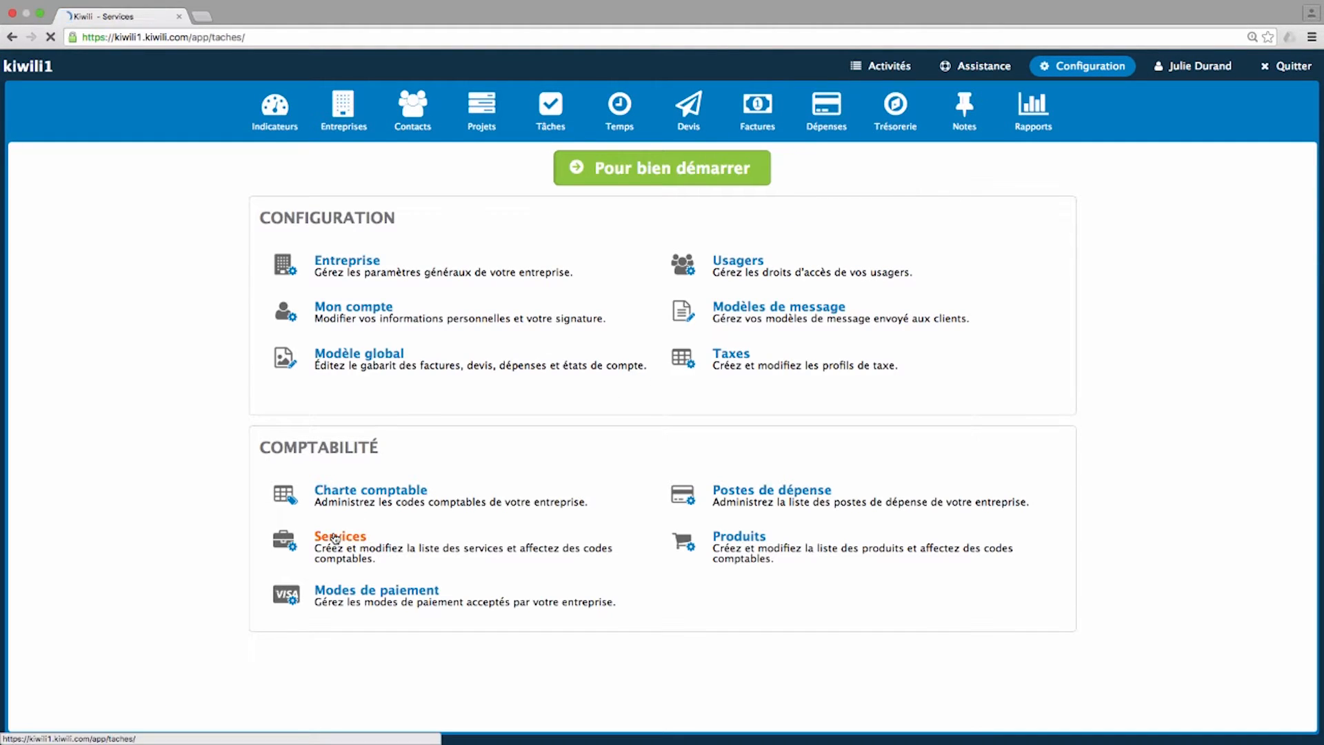
pyautogui.click(311, 166)
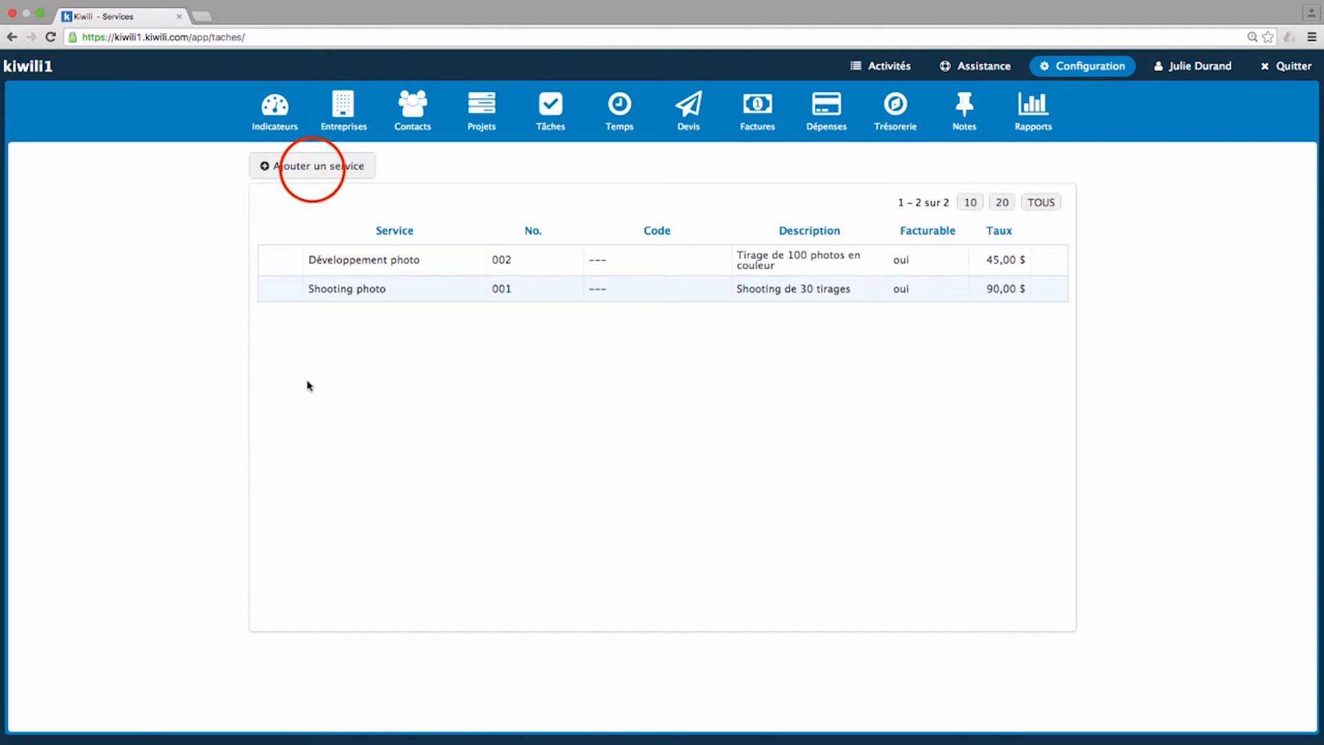
pyautogui.click(503, 230)
pyautogui.click(713, 231)
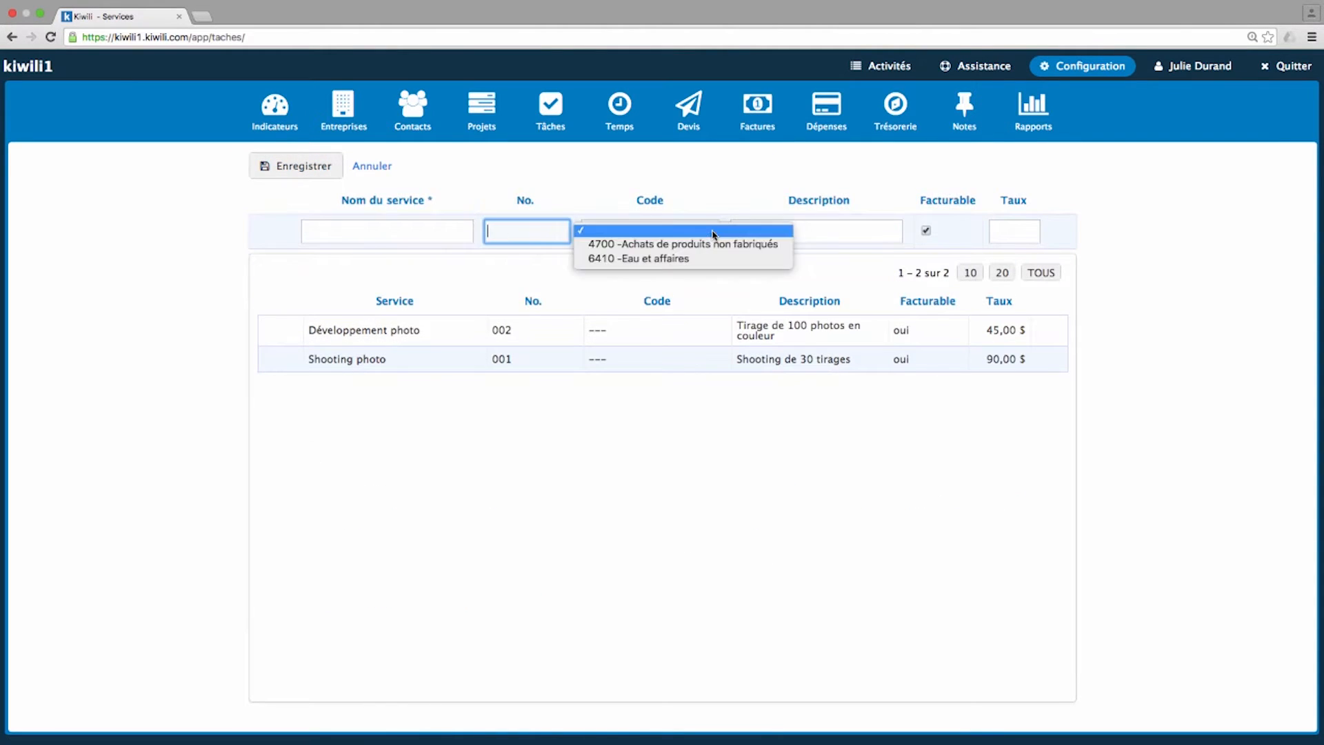
pyautogui.click(756, 233)
pyautogui.click(1012, 237)
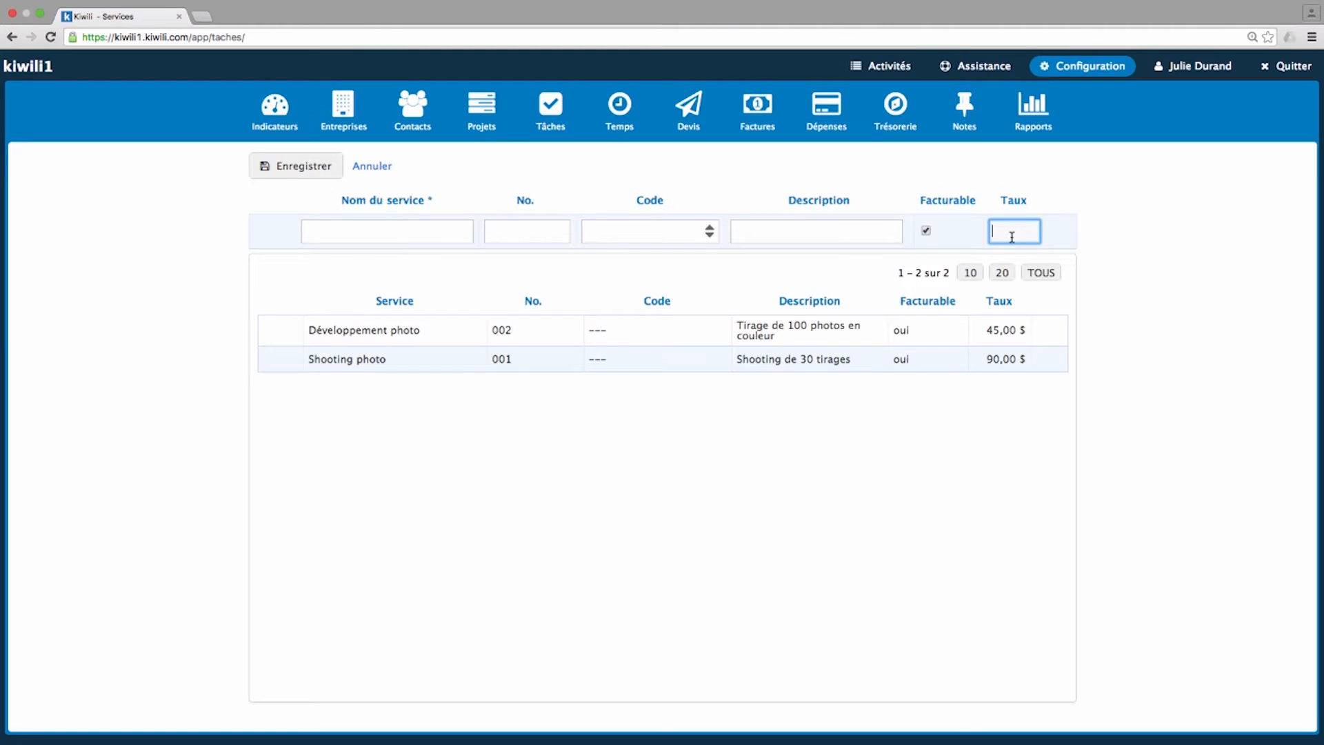
# Step: Add a company named "entreprise yx" and open a new contact form for it
pyautogui.click(336, 125)
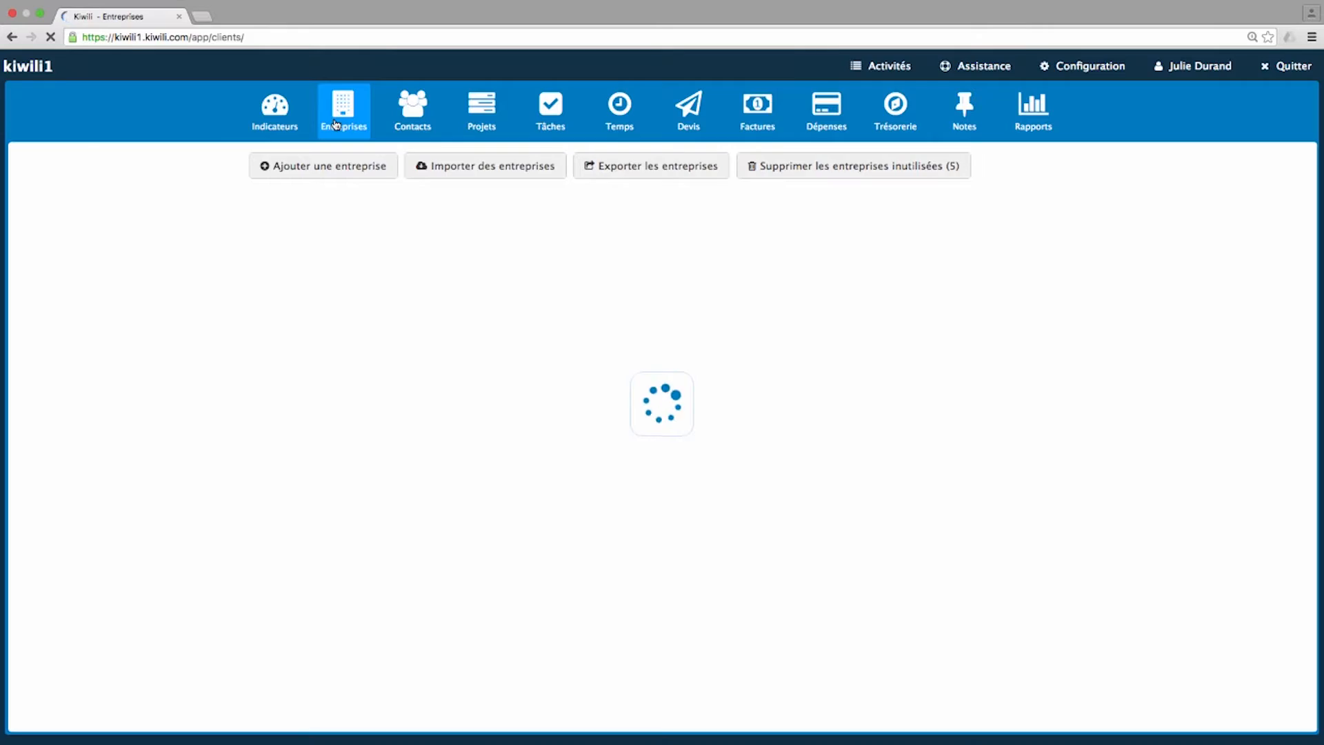
pyautogui.click(337, 187)
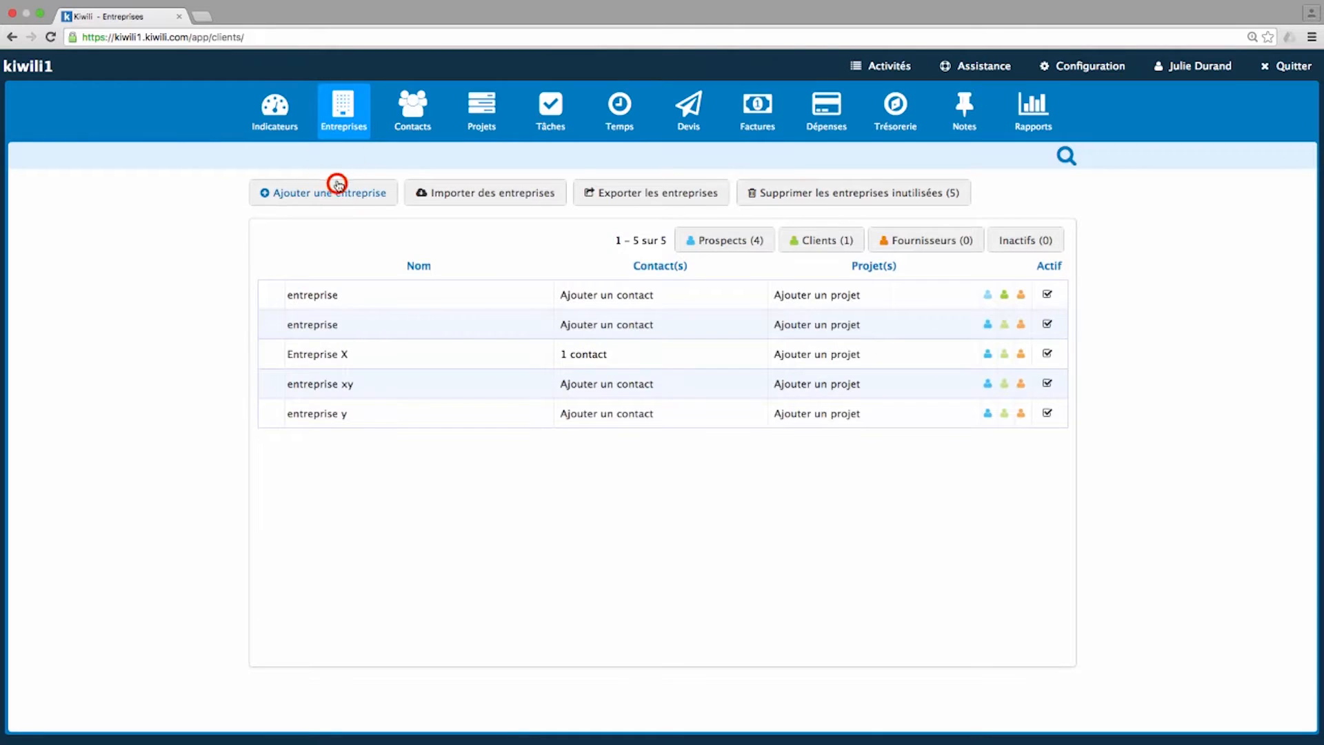
pyautogui.write('entrepiise yx')
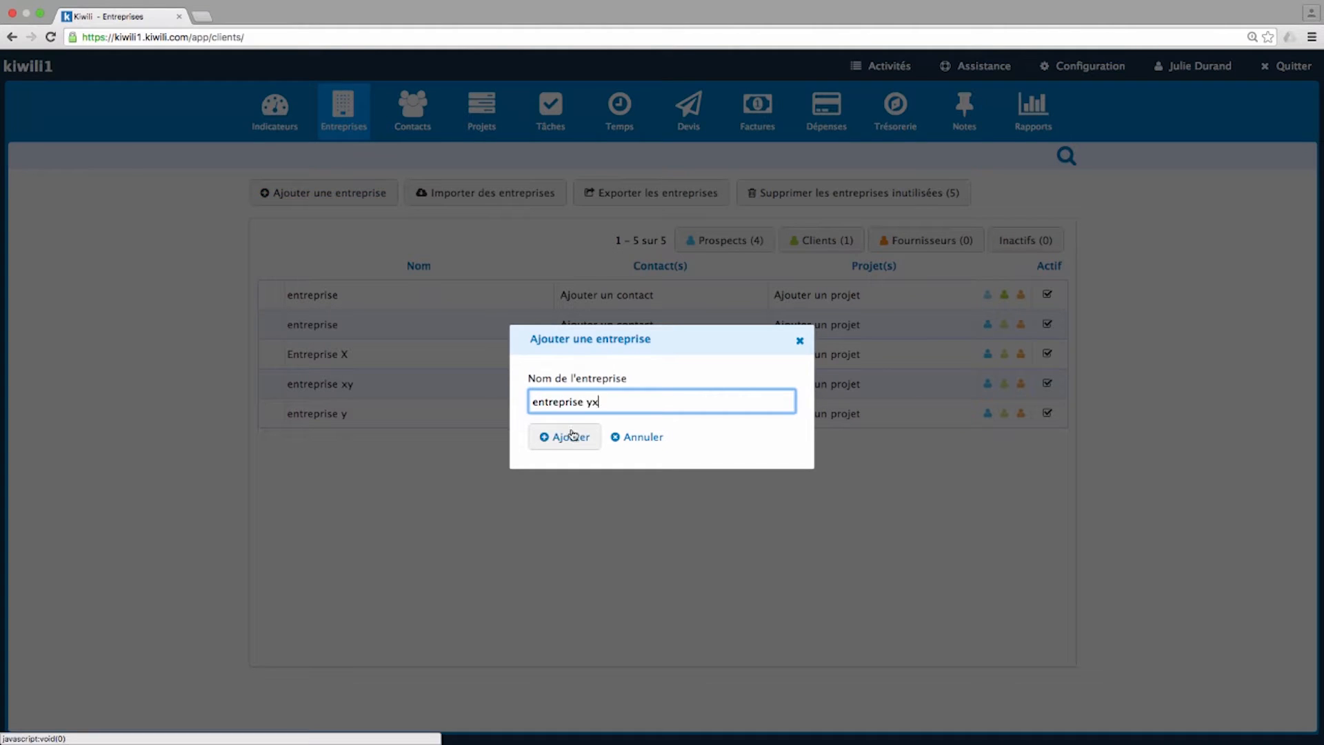
pyautogui.click(563, 436)
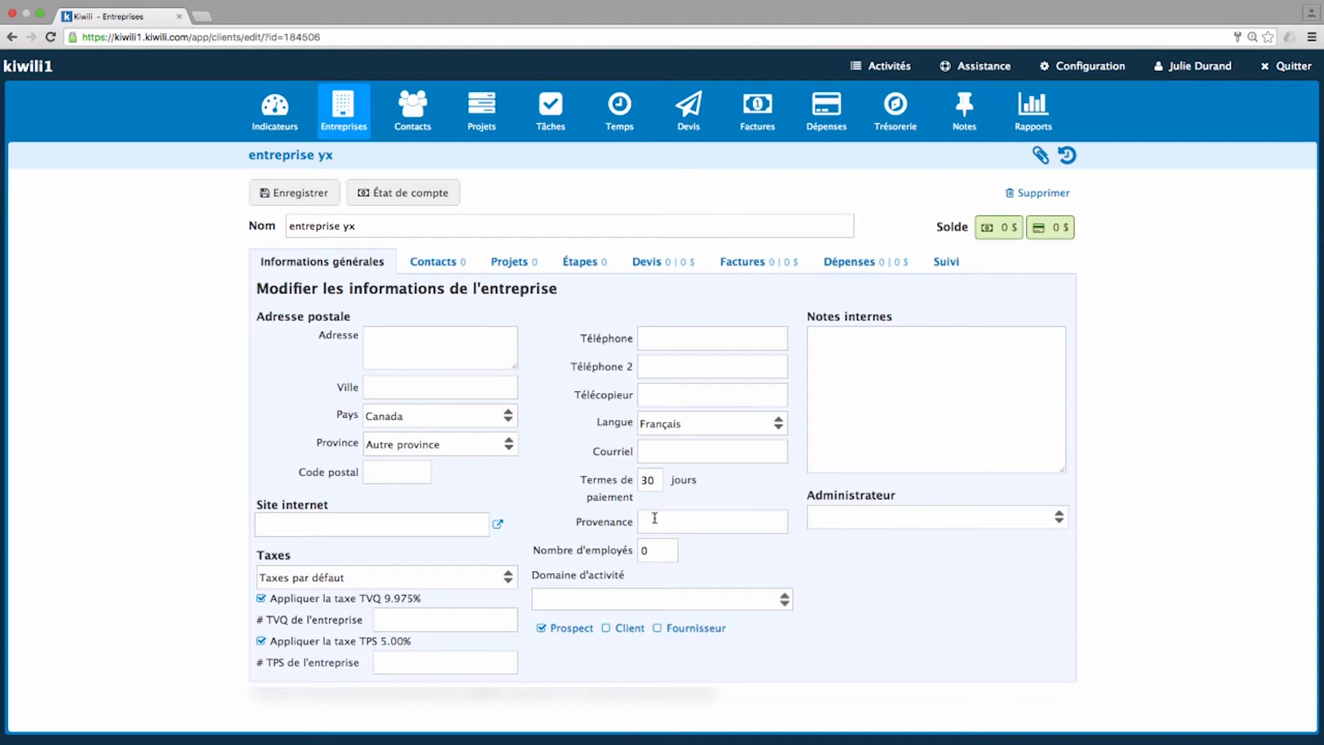
pyautogui.click(442, 262)
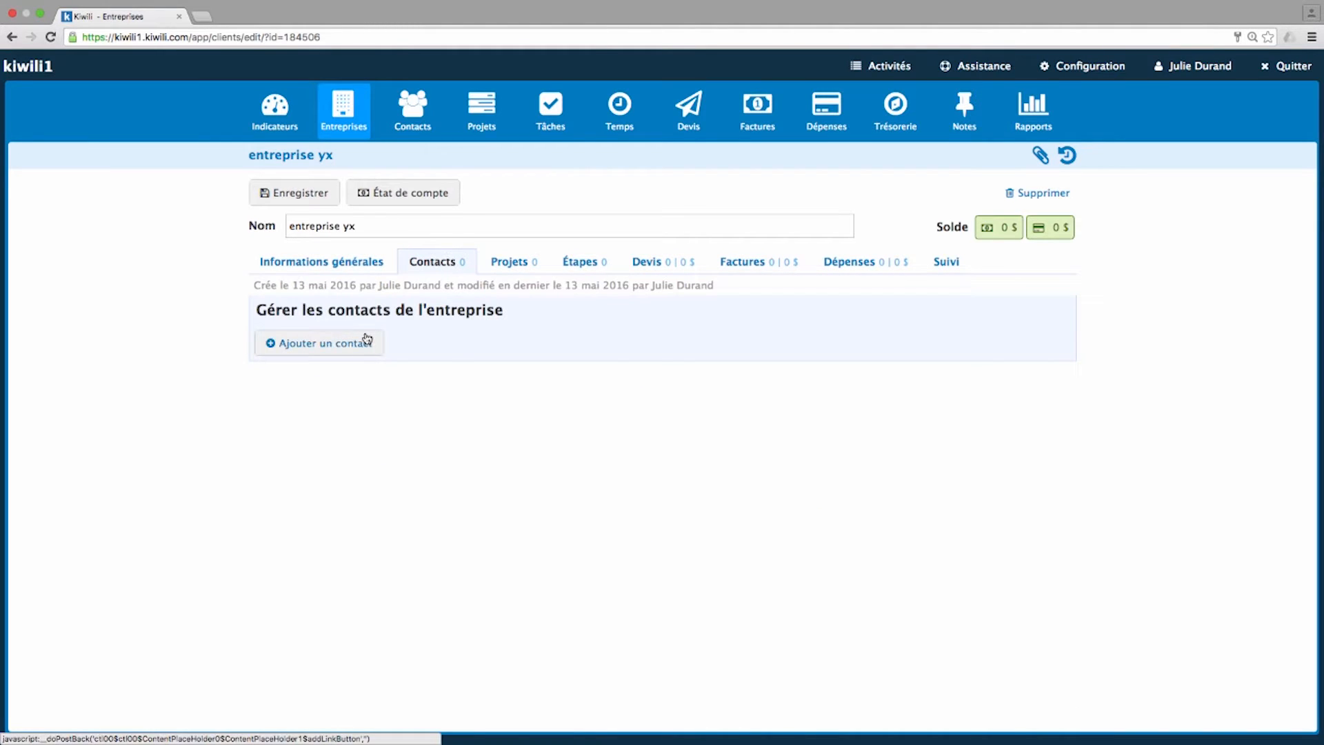
pyautogui.click(367, 341)
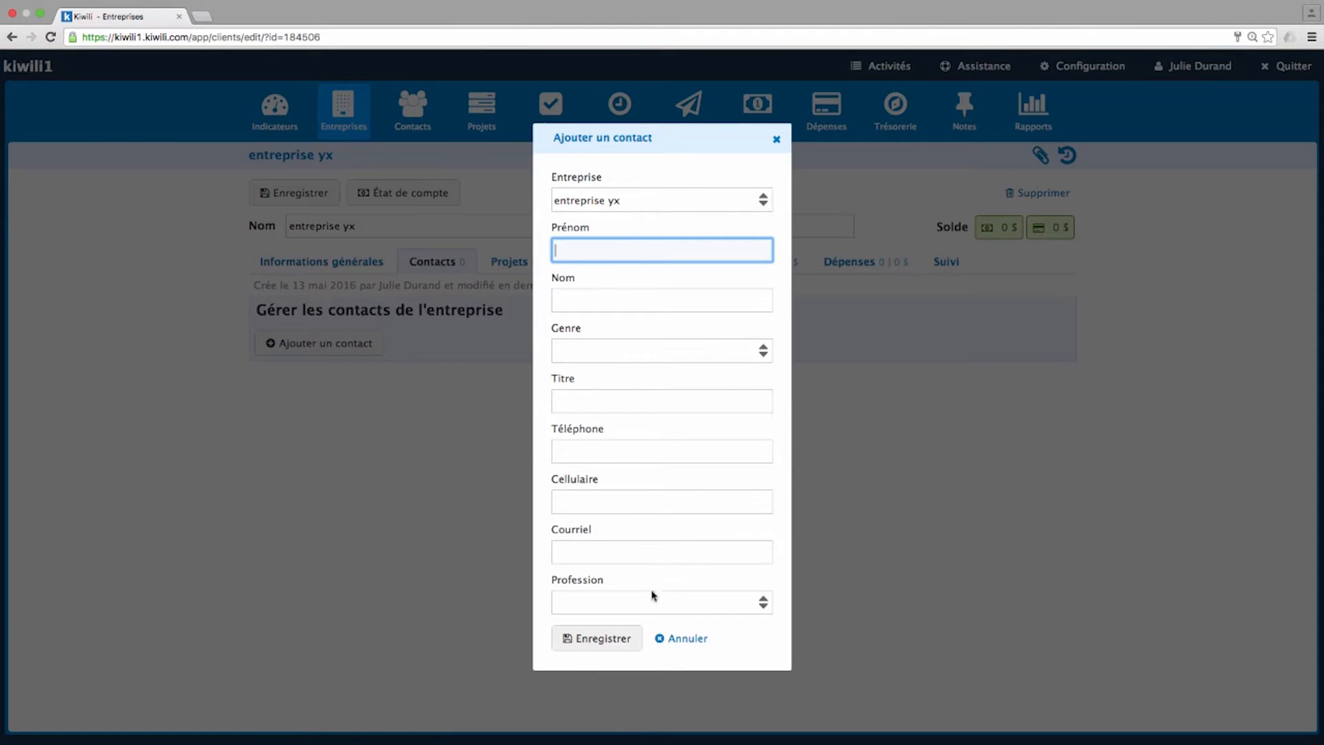
# Step: Upload the CSV file "Simulation fichier création entreprise video Feuille 1.csv" to the company import
pyautogui.click(274, 112)
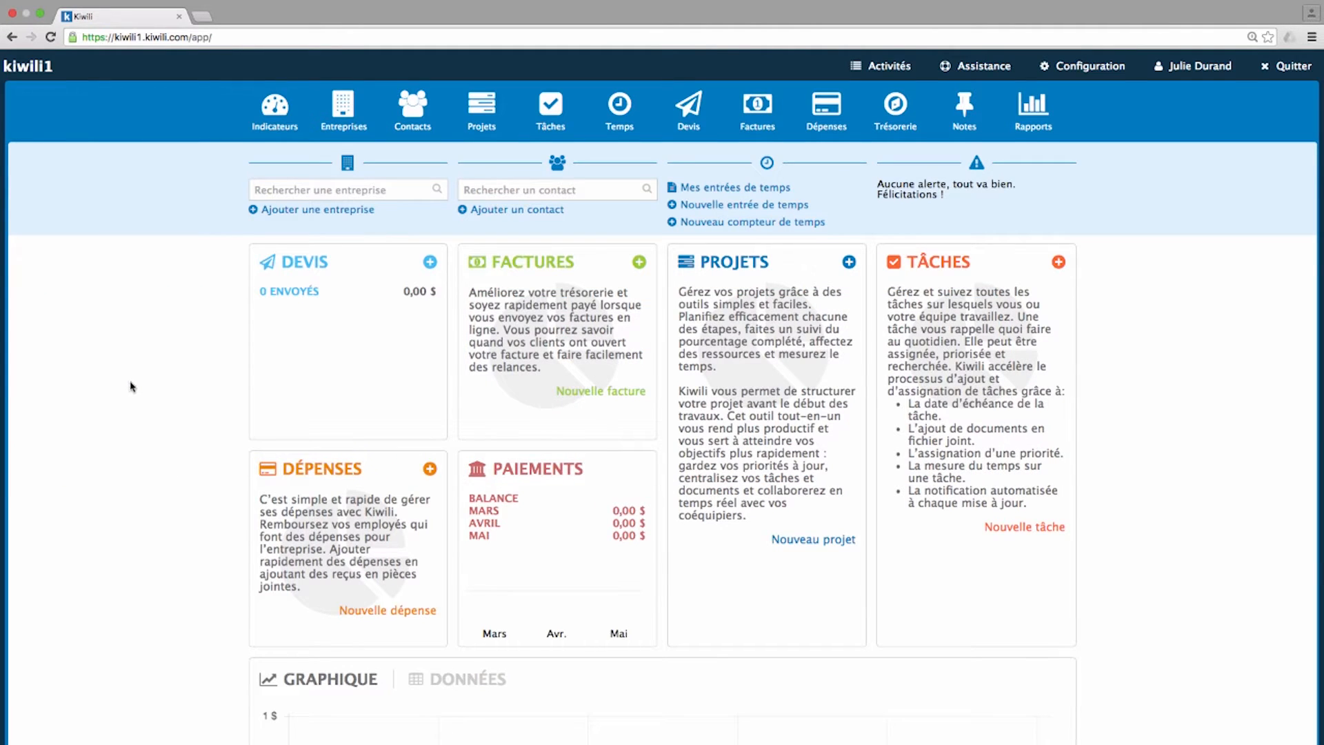
pyautogui.click(347, 111)
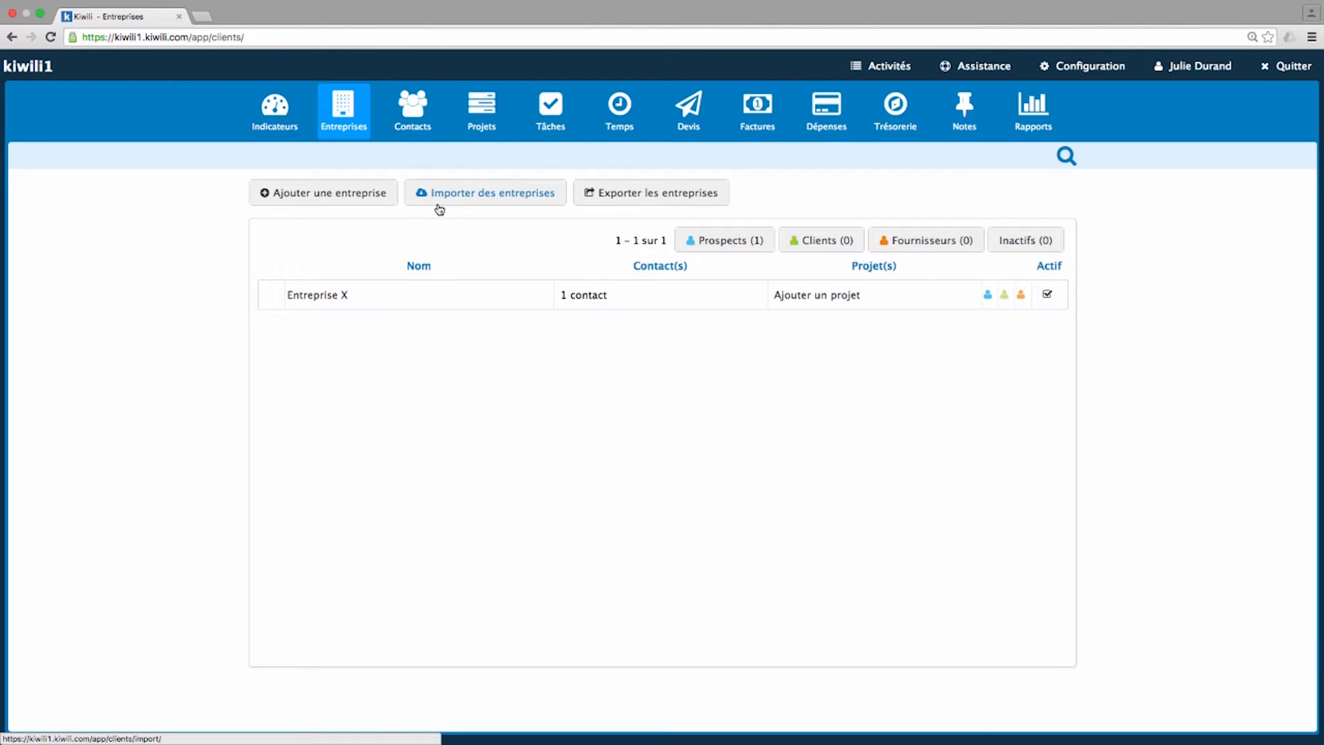
pyautogui.click(439, 198)
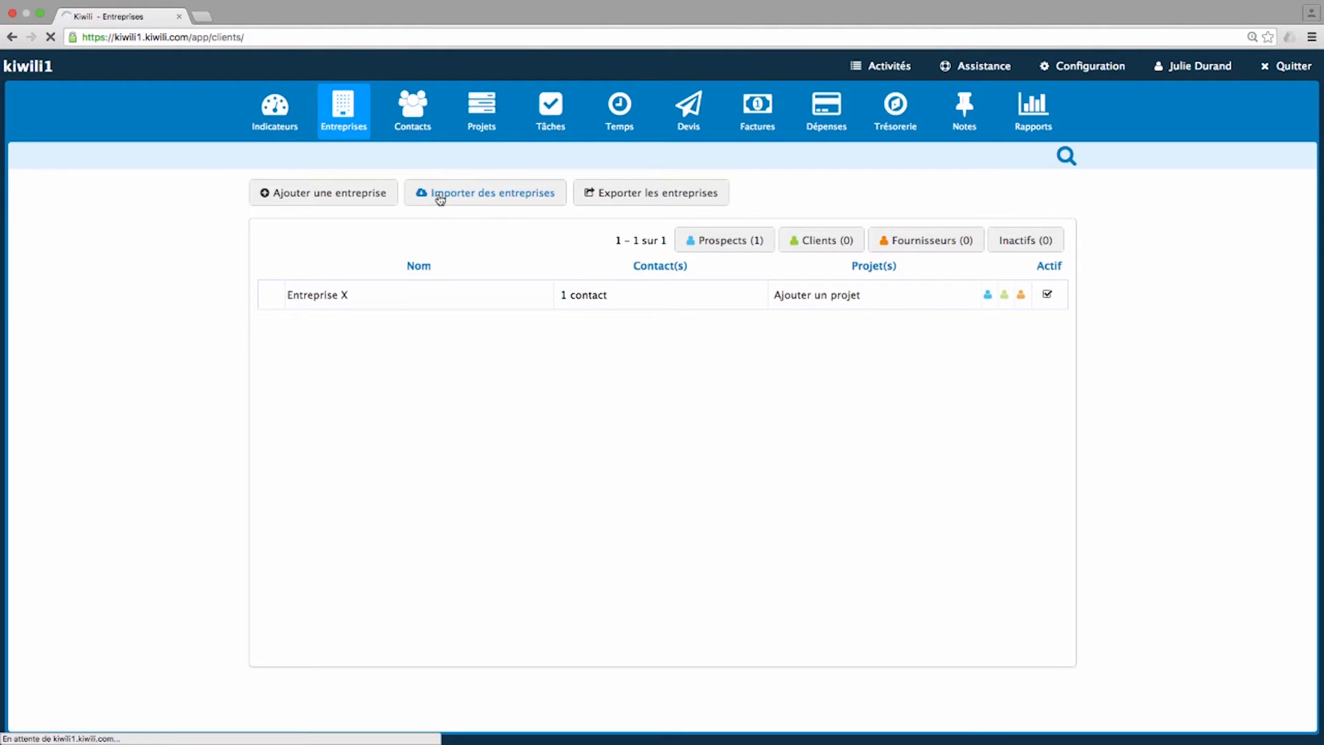
pyautogui.click(338, 230)
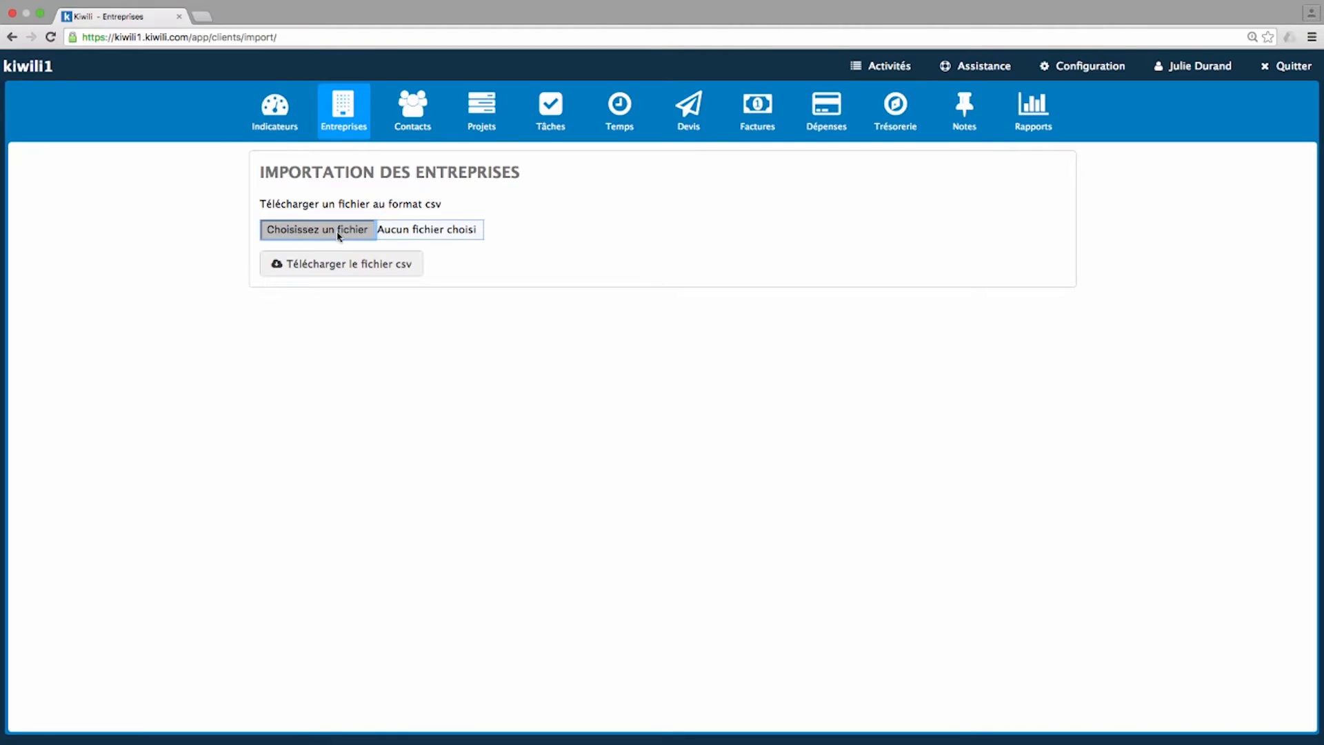
pyautogui.click(607, 46)
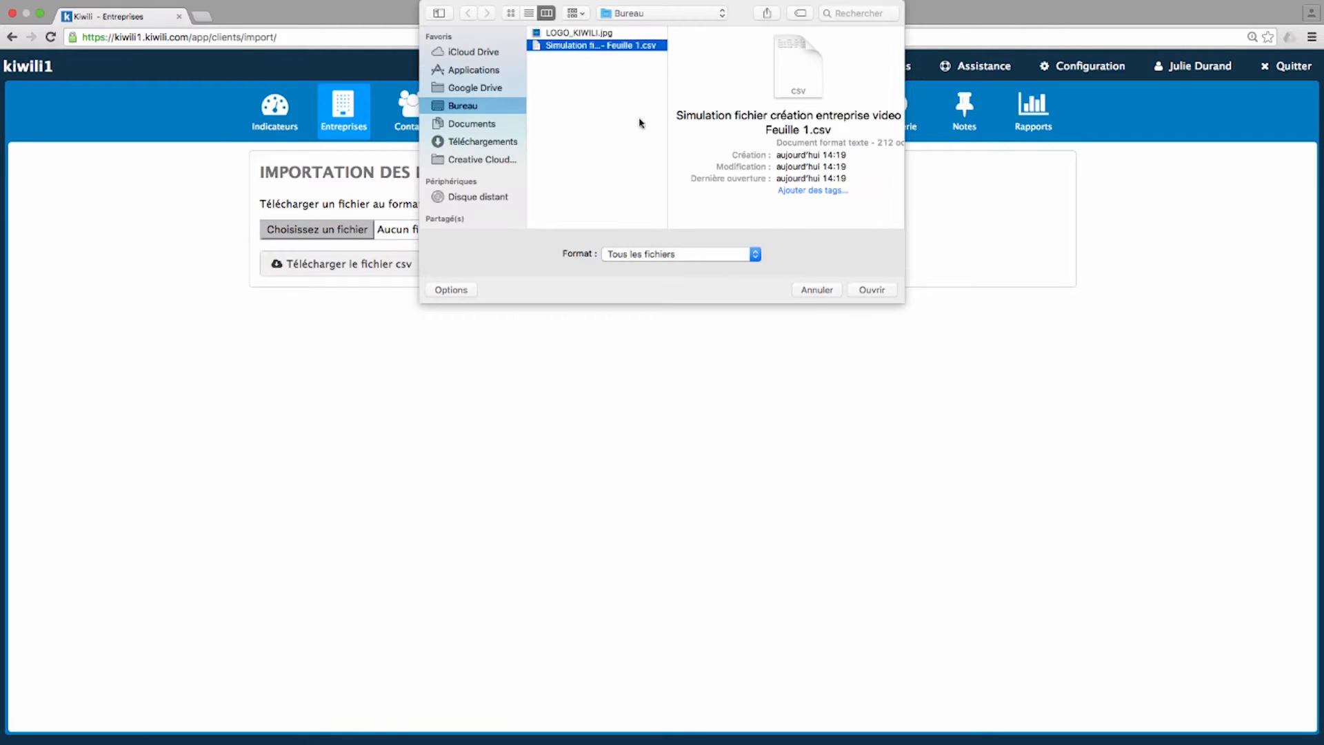
pyautogui.click(882, 295)
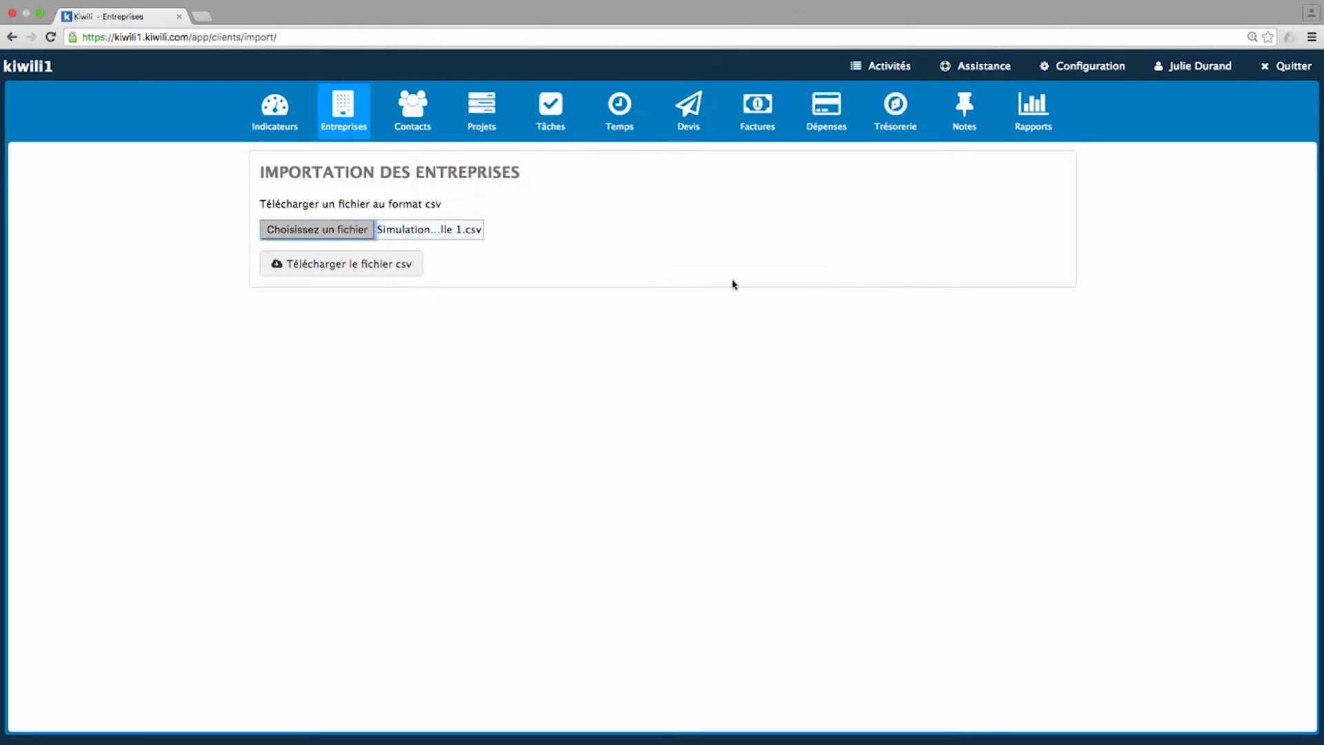
pyautogui.click(400, 263)
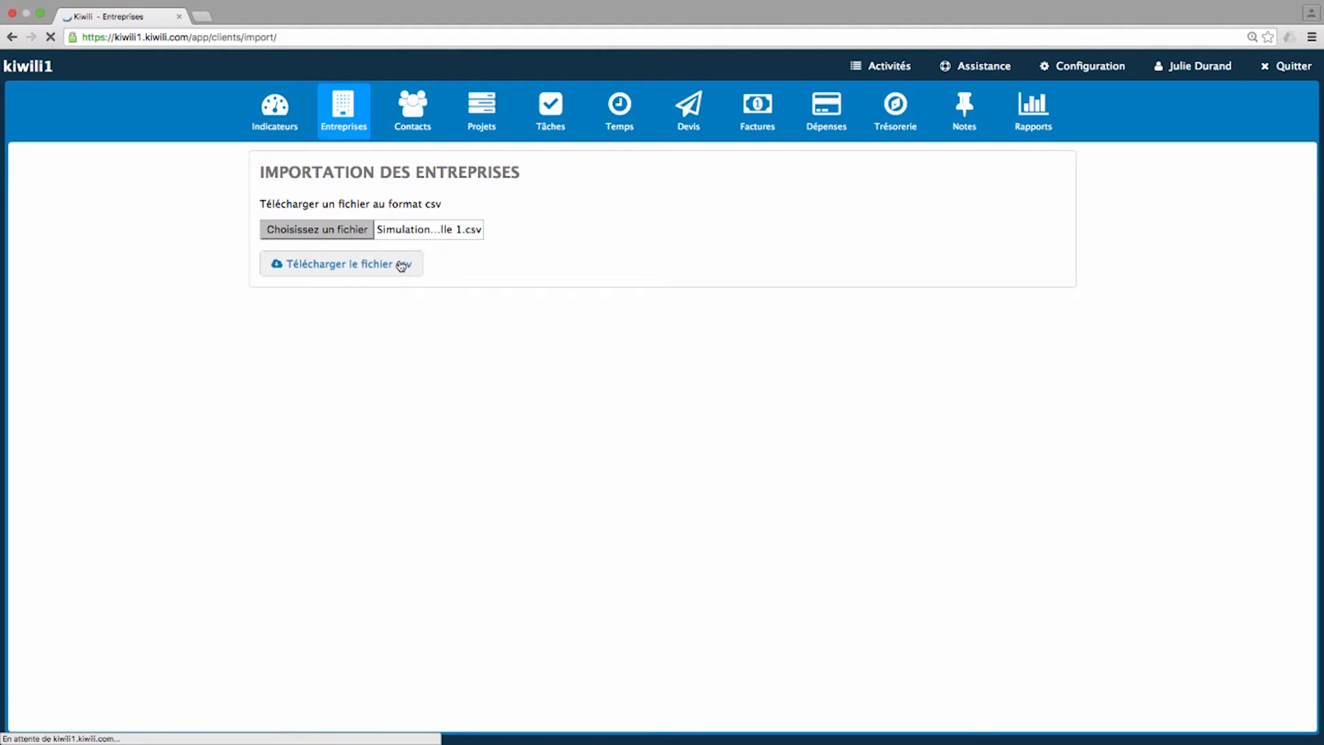
# Step: Map the Nom column to "nom client" and the Adresse column to "adresse", import the companies and return to the companies list
pyautogui.click(369, 280)
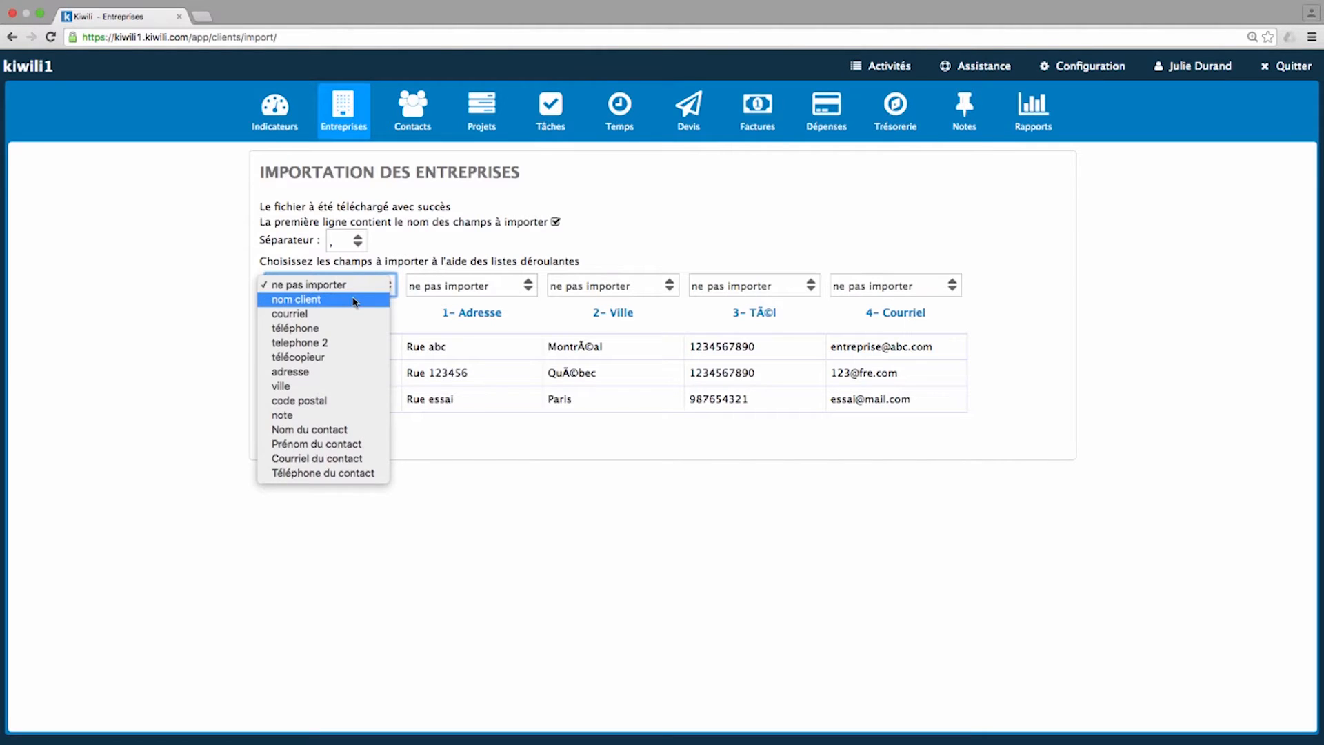
pyautogui.click(353, 299)
pyautogui.click(445, 288)
pyautogui.click(451, 372)
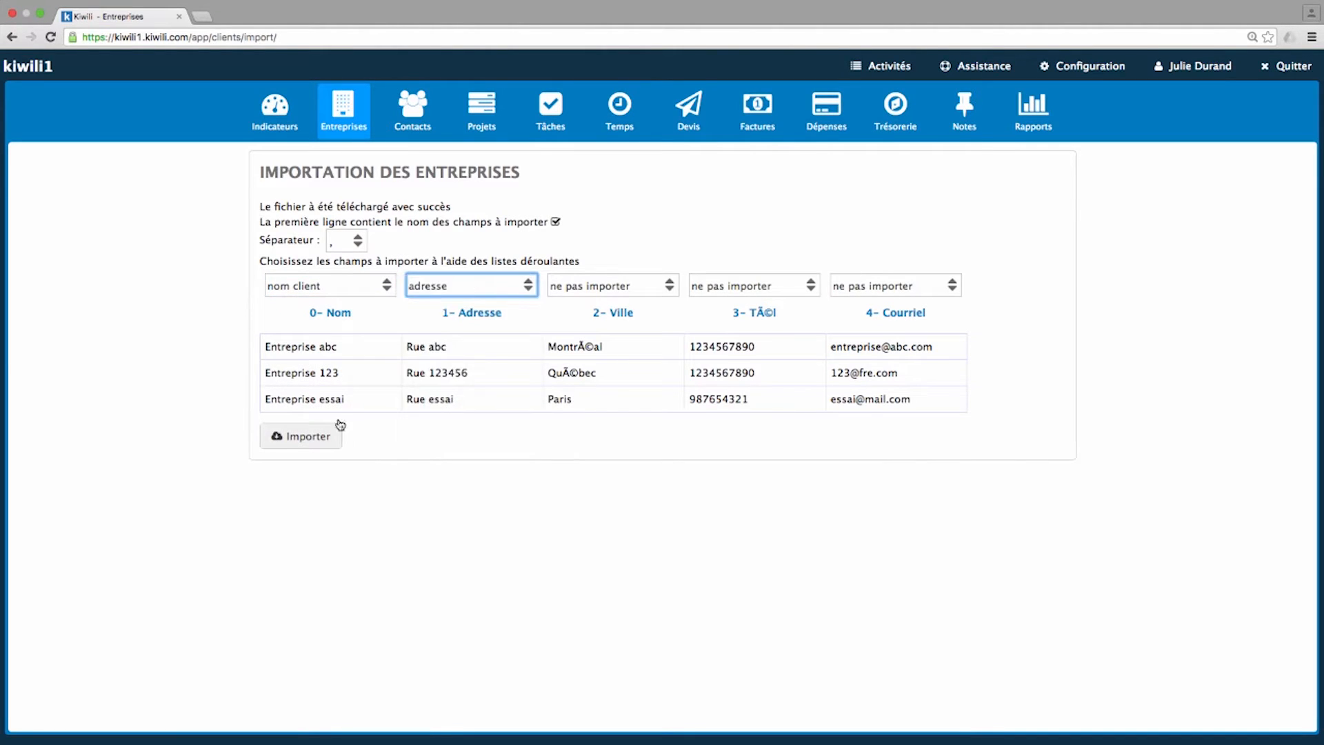
pyautogui.click(321, 433)
pyautogui.click(311, 232)
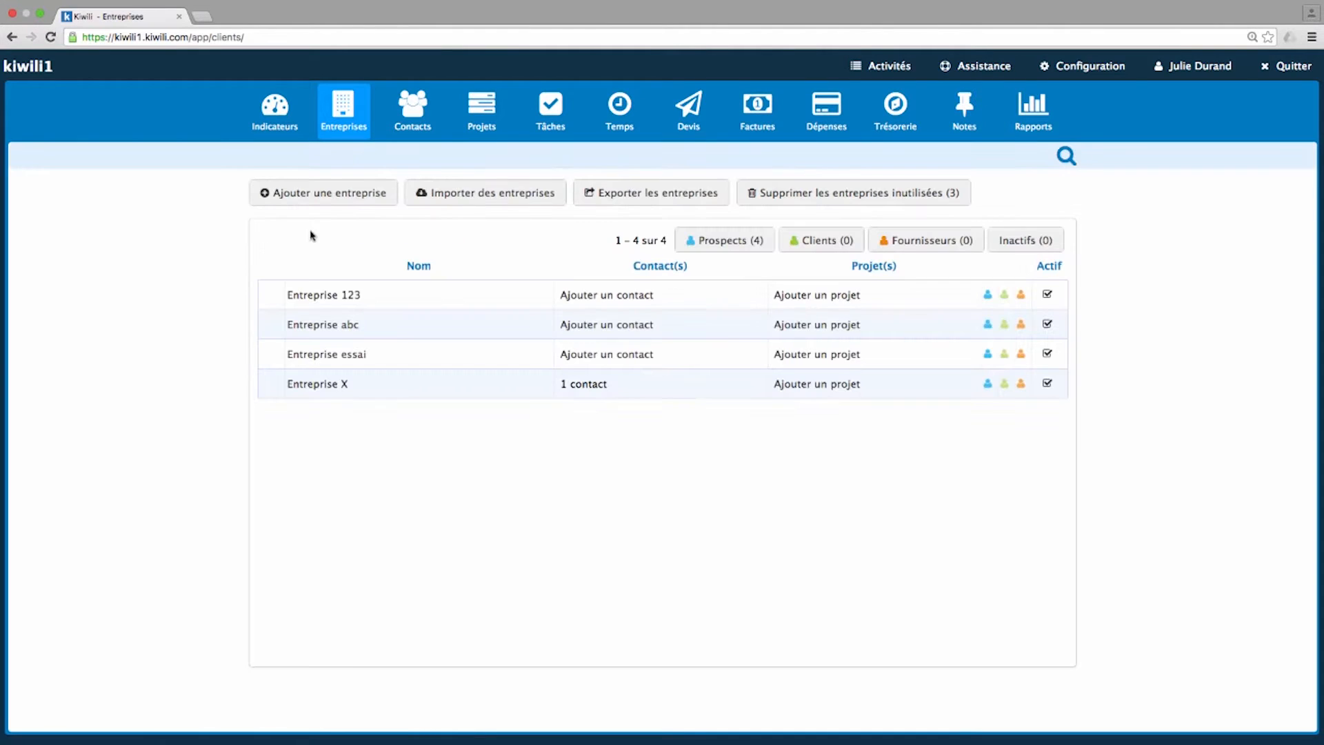
# Step: Enter a phone number in the general information of the company Entreprise 123 and save the record
pyautogui.click(516, 304)
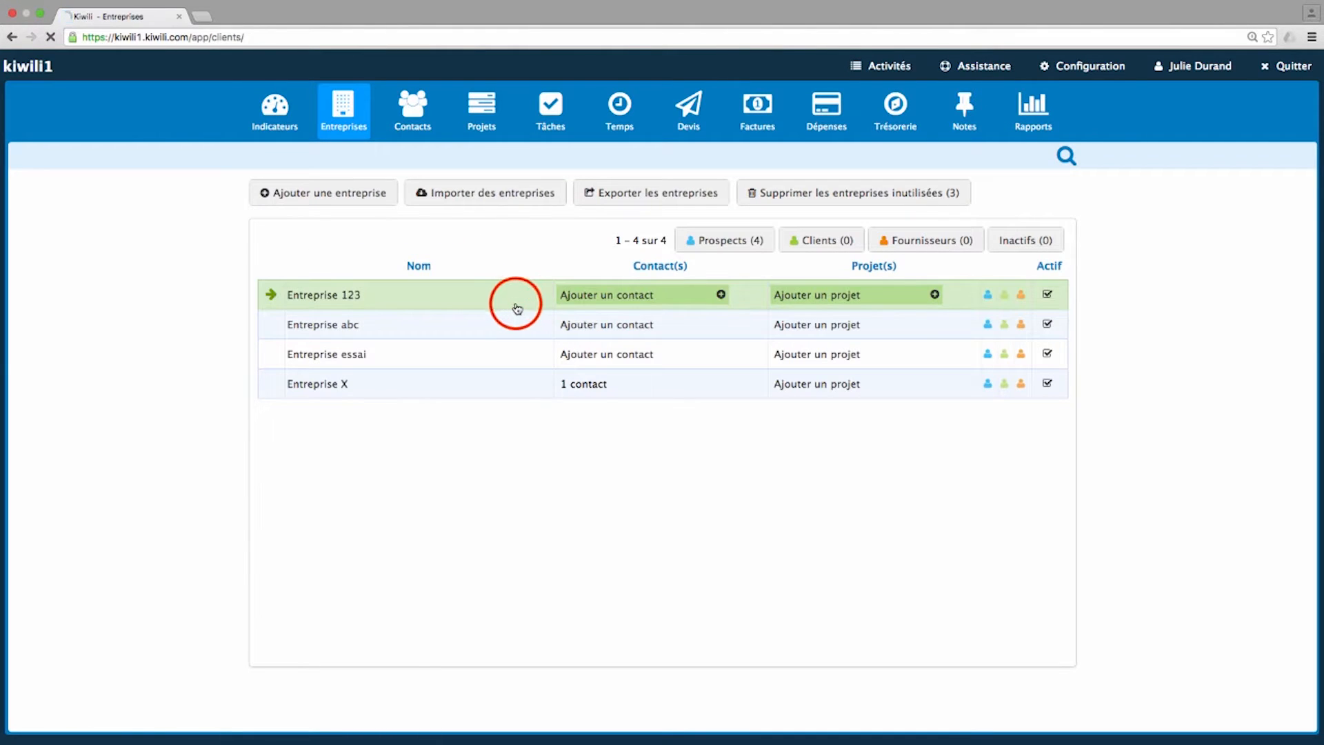
pyautogui.click(647, 340)
pyautogui.write('000000000')
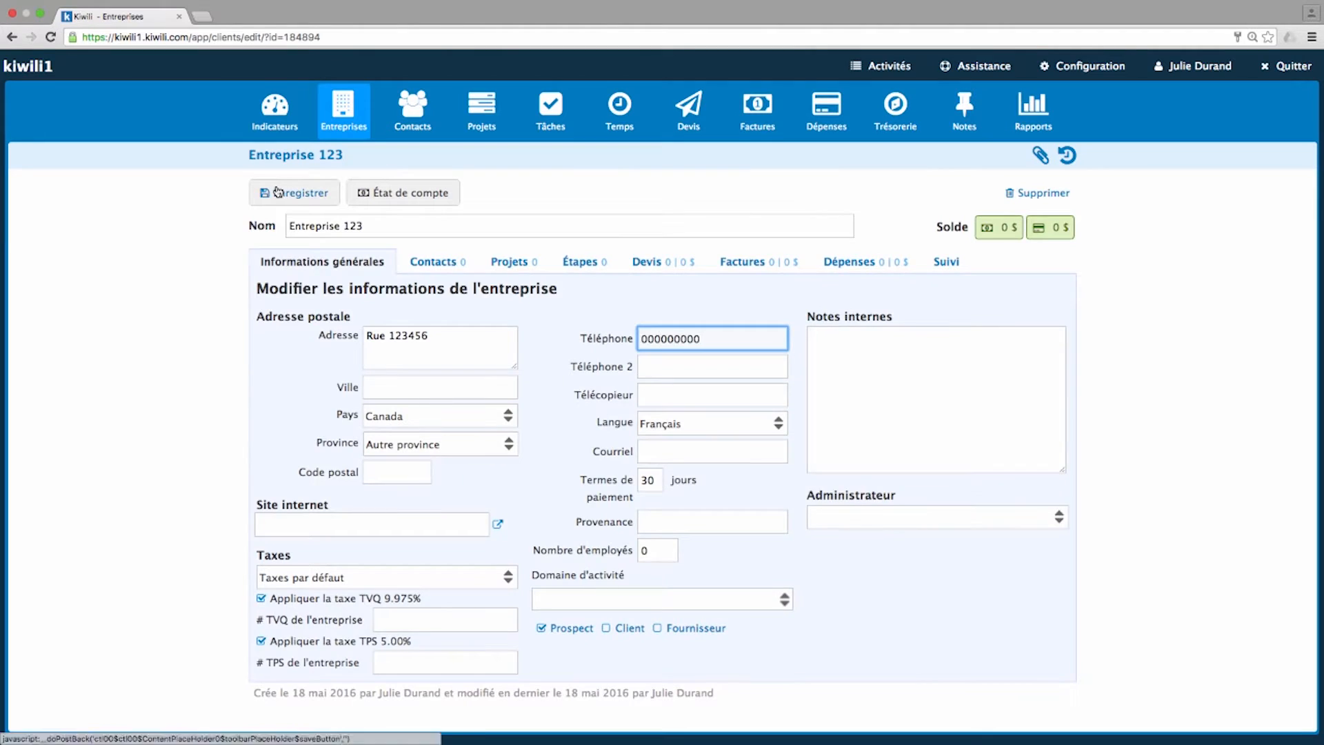
pyautogui.click(278, 191)
# Step: Add a new company named "entreprise test" from the companies list
pyautogui.click(347, 122)
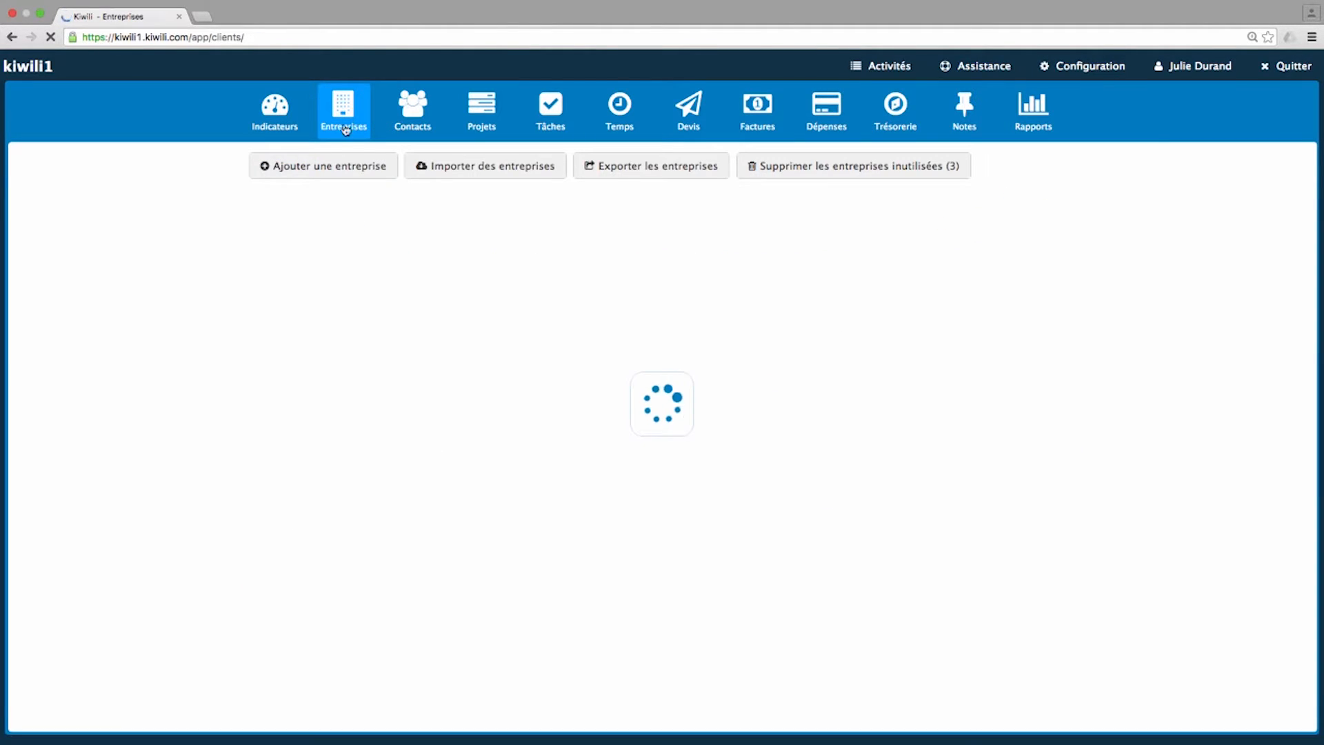
pyautogui.click(326, 187)
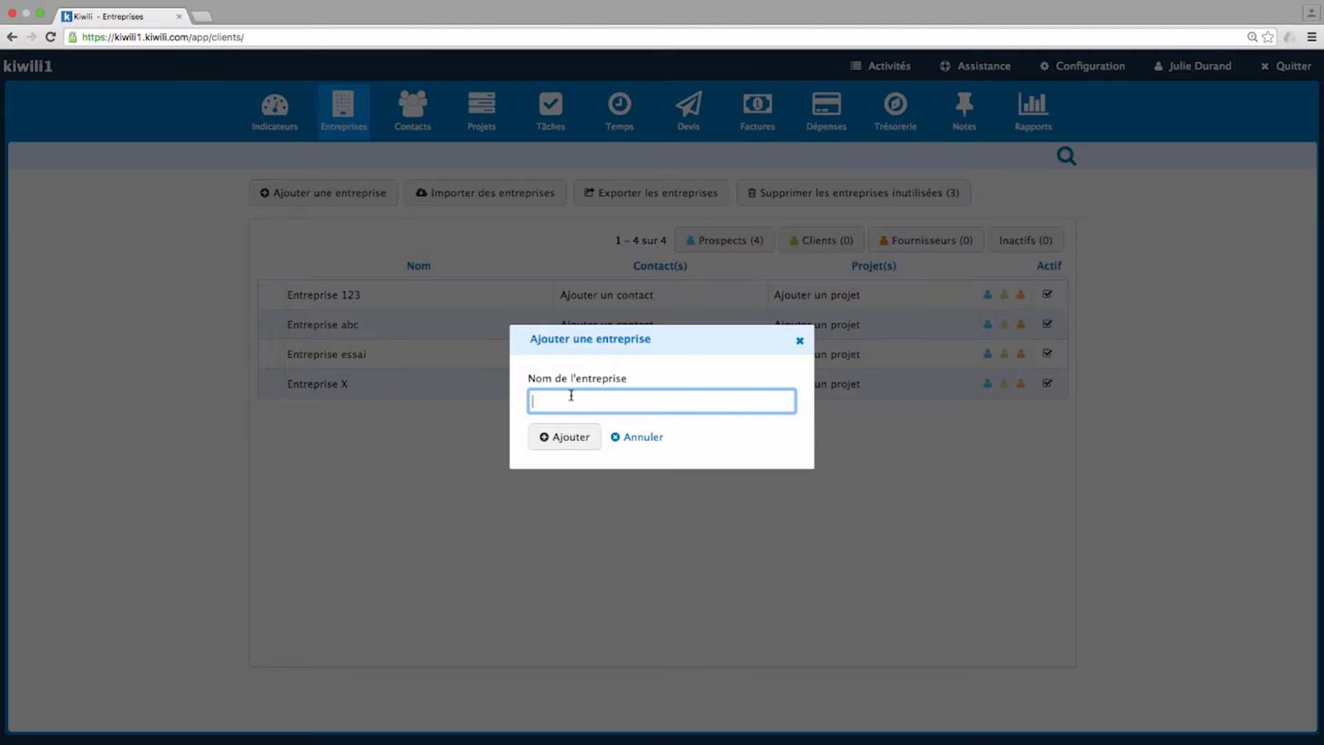
pyautogui.write('entreprise test')
pyautogui.click(564, 437)
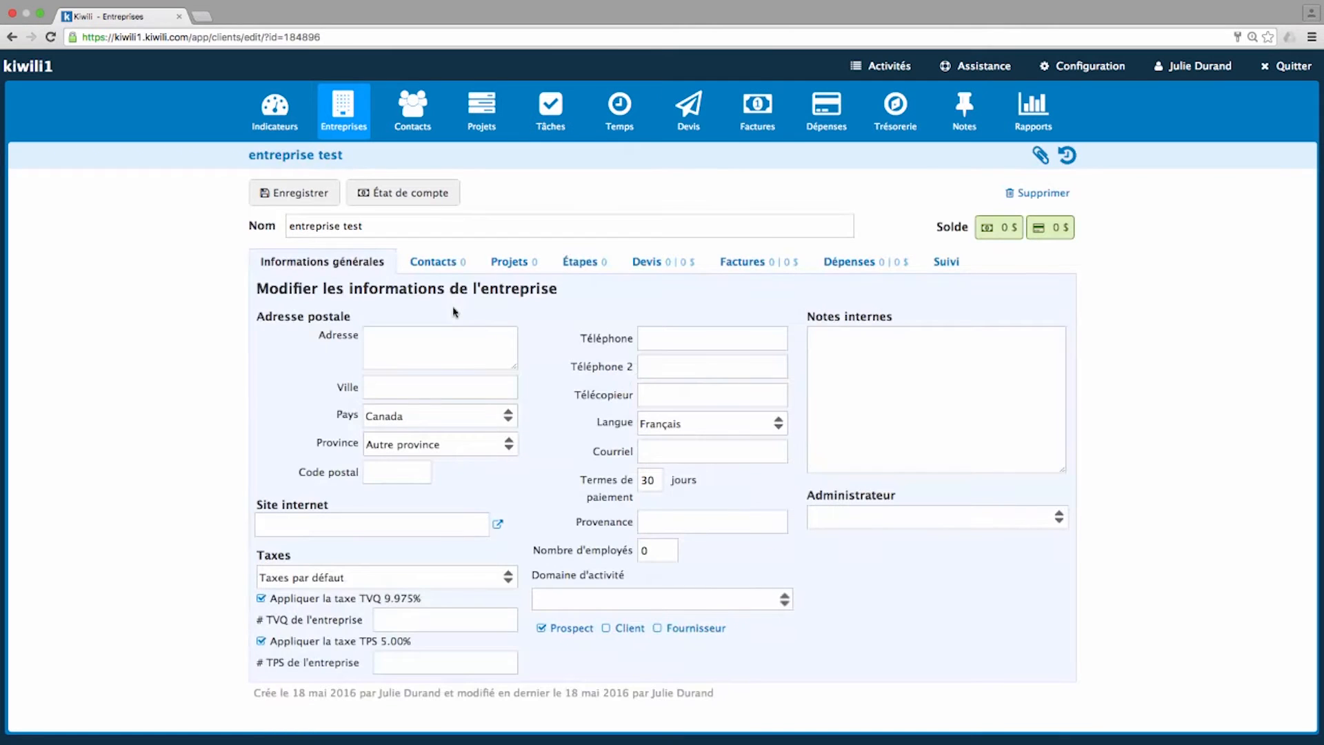
# Step: Examine the general information fields of entreprise test, including address, email, payment terms, website, activity domain, provenance and internal notes
pyautogui.click(451, 339)
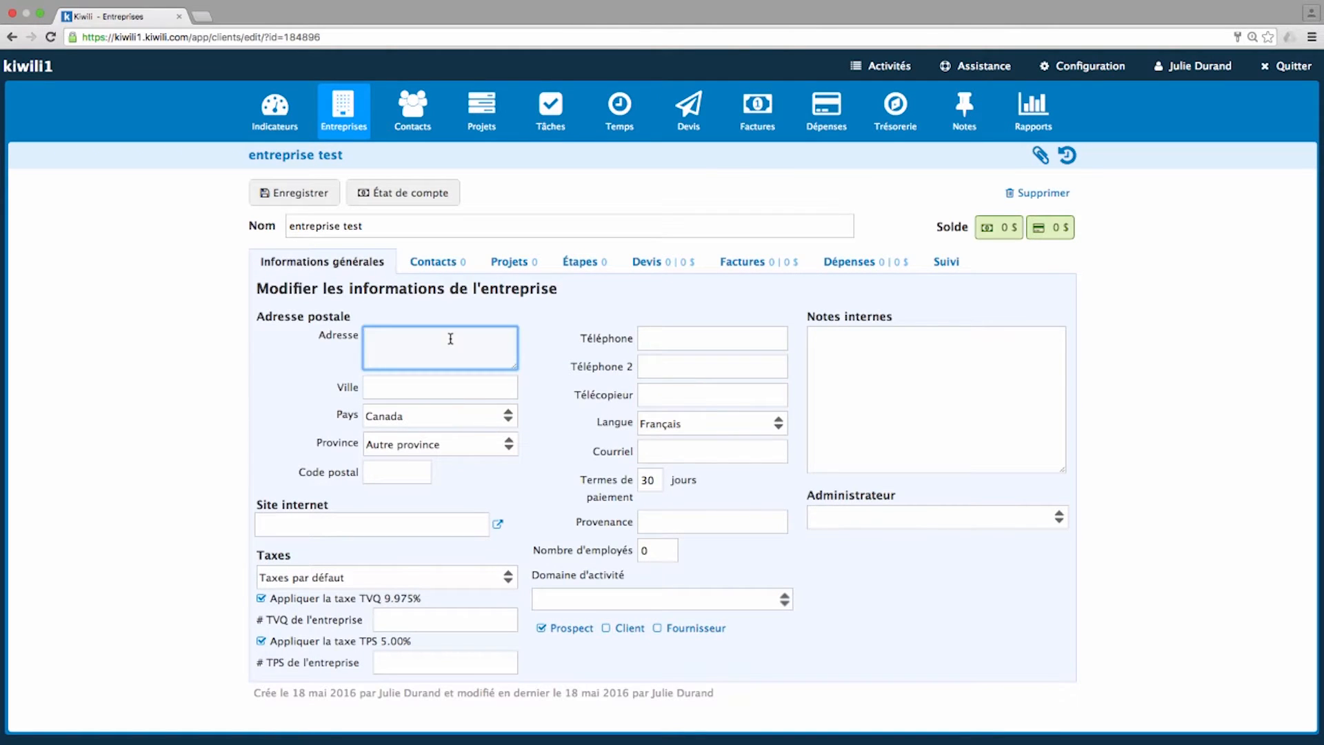
pyautogui.scroll(-1, 638, 442)
pyautogui.click(650, 444)
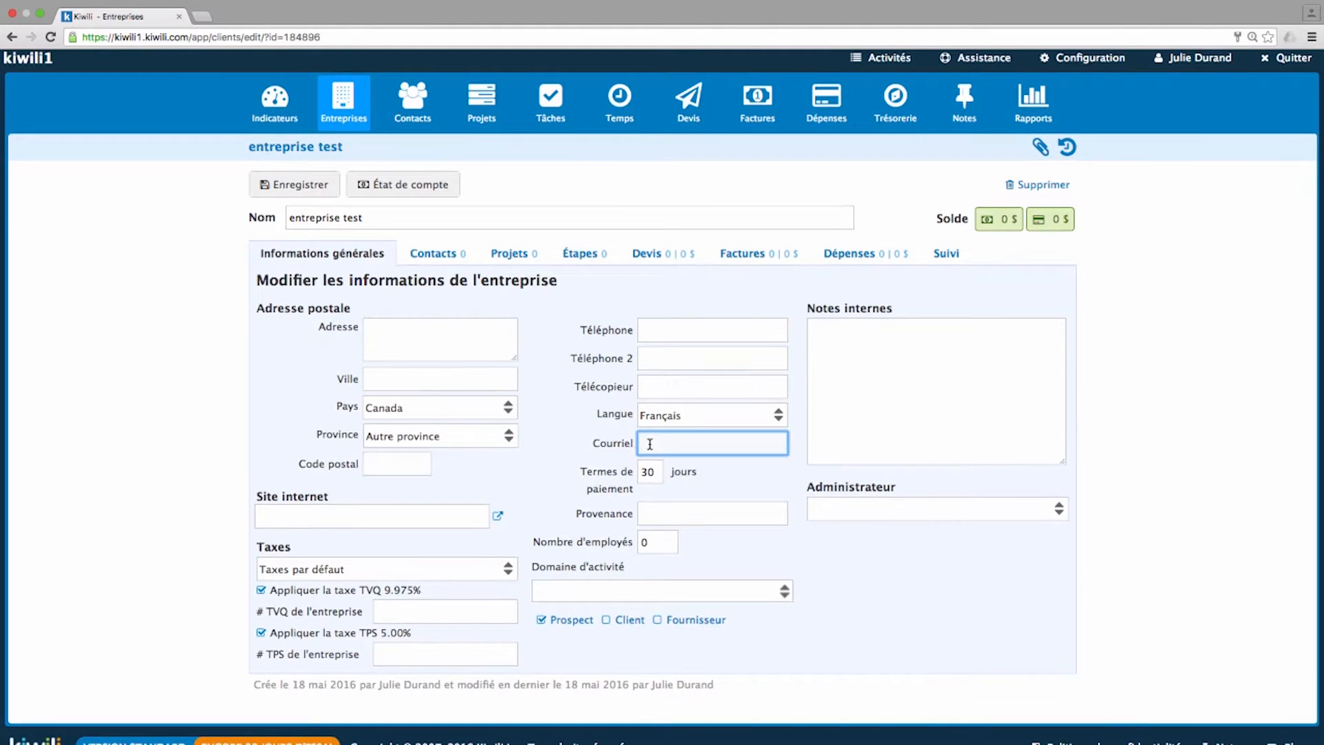
pyautogui.click(647, 472)
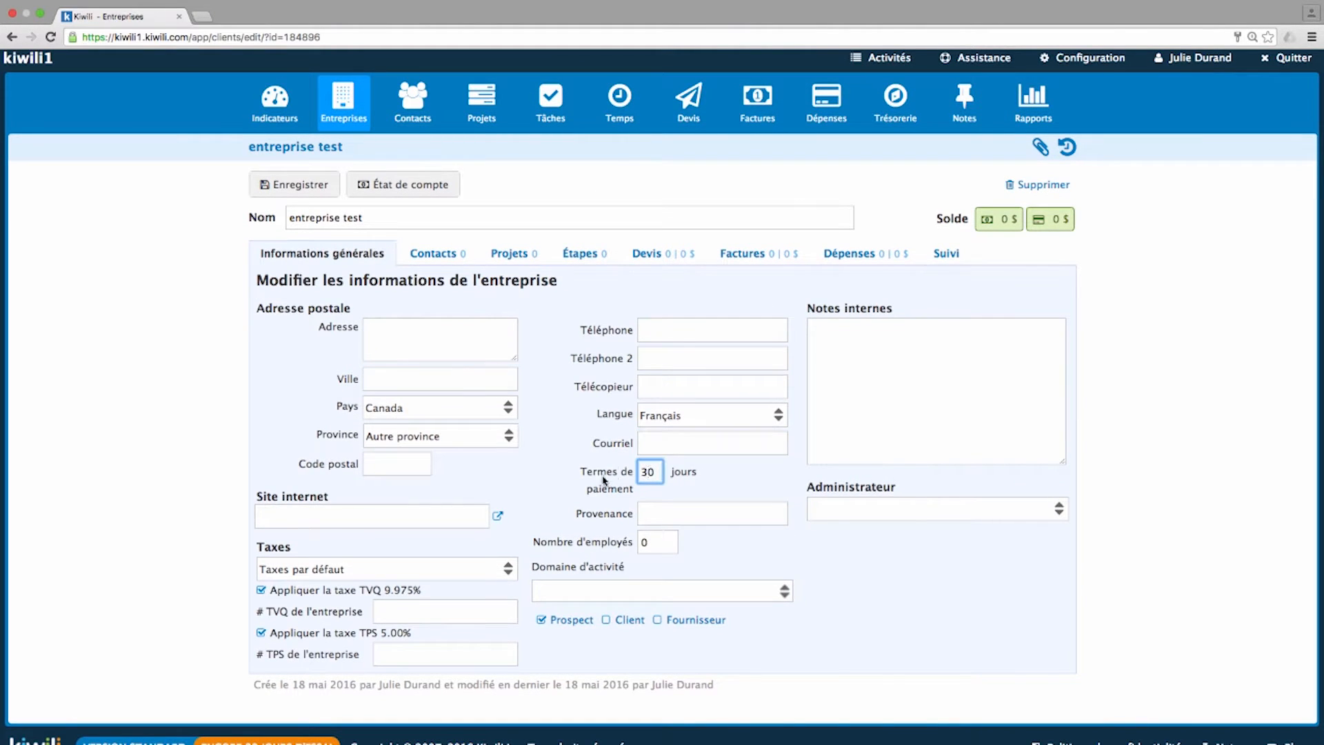
pyautogui.click(443, 516)
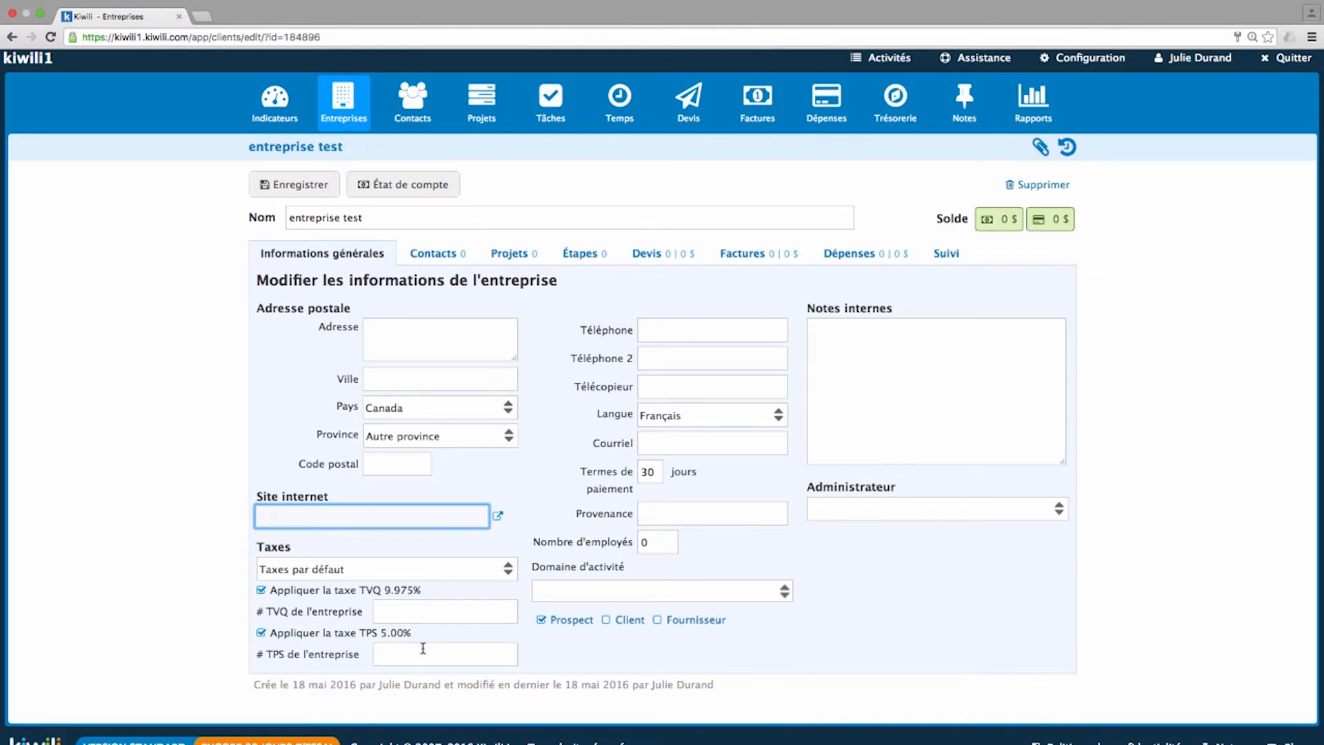
pyautogui.click(661, 591)
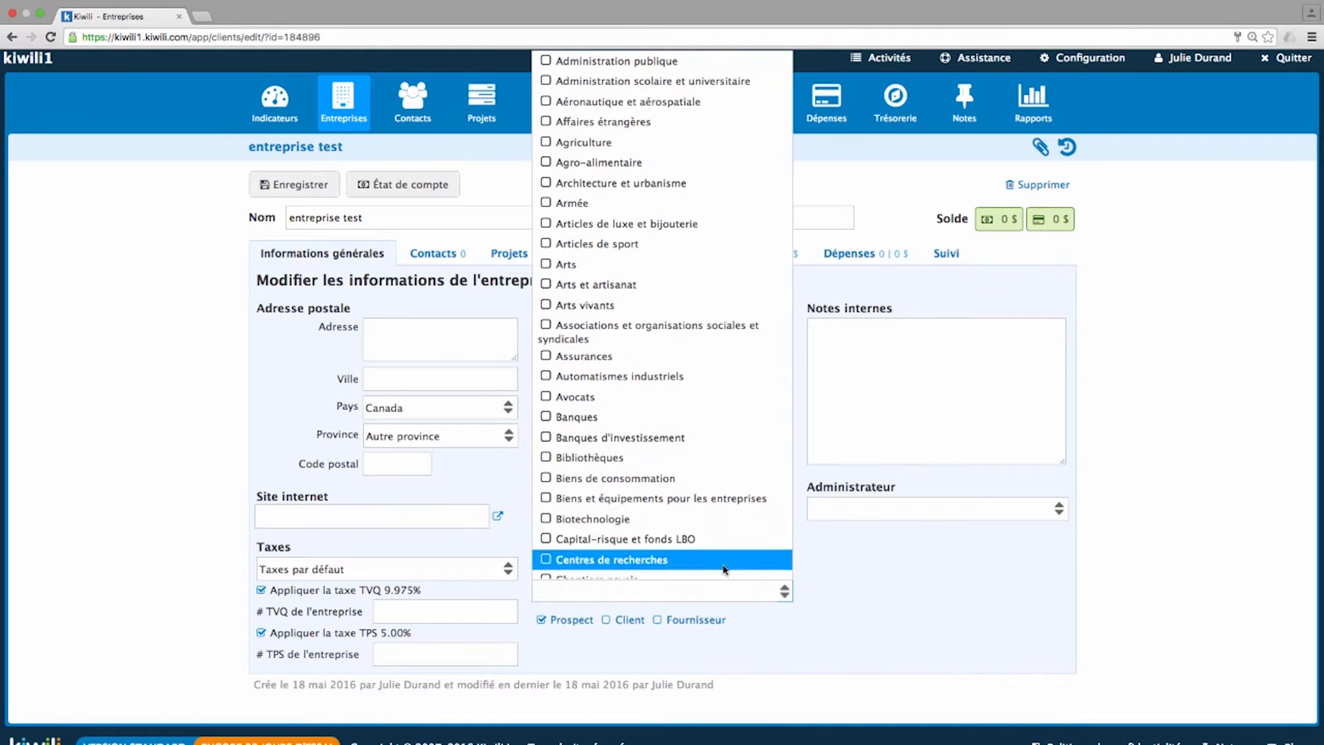
pyautogui.click(814, 605)
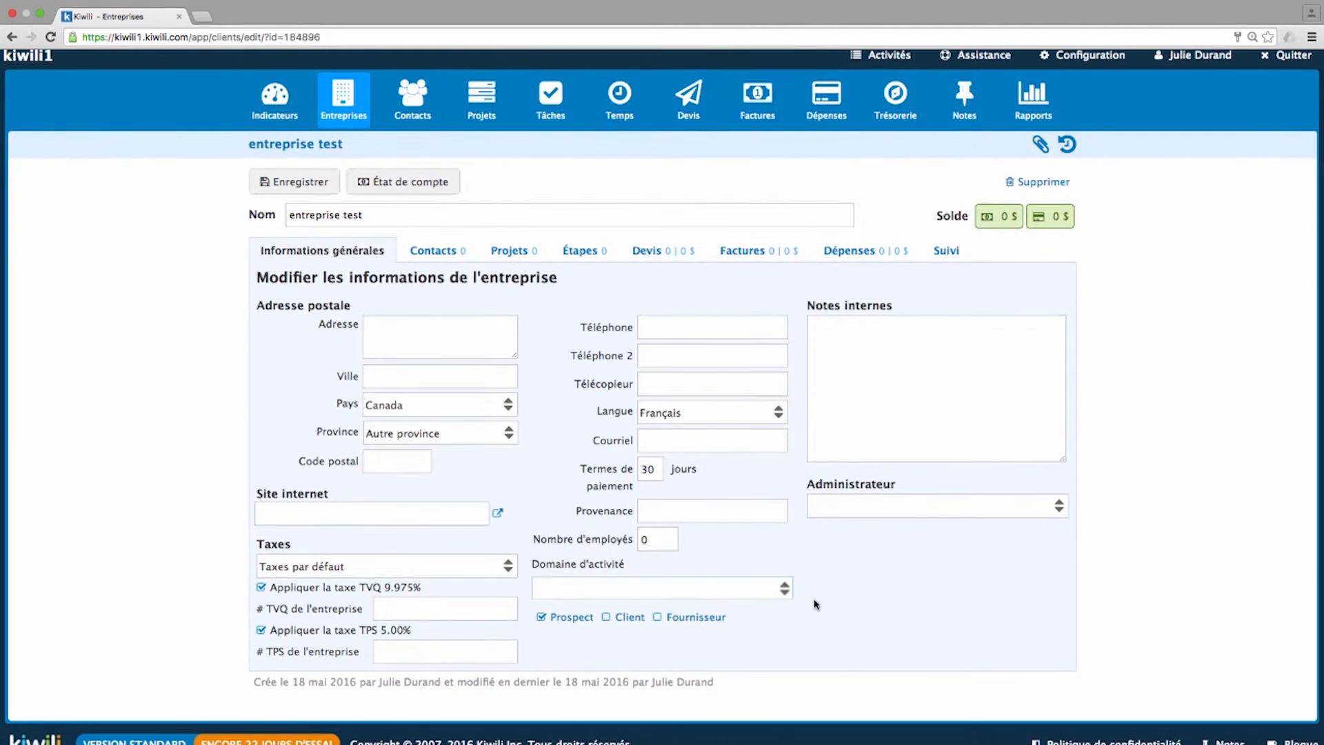
pyautogui.click(738, 518)
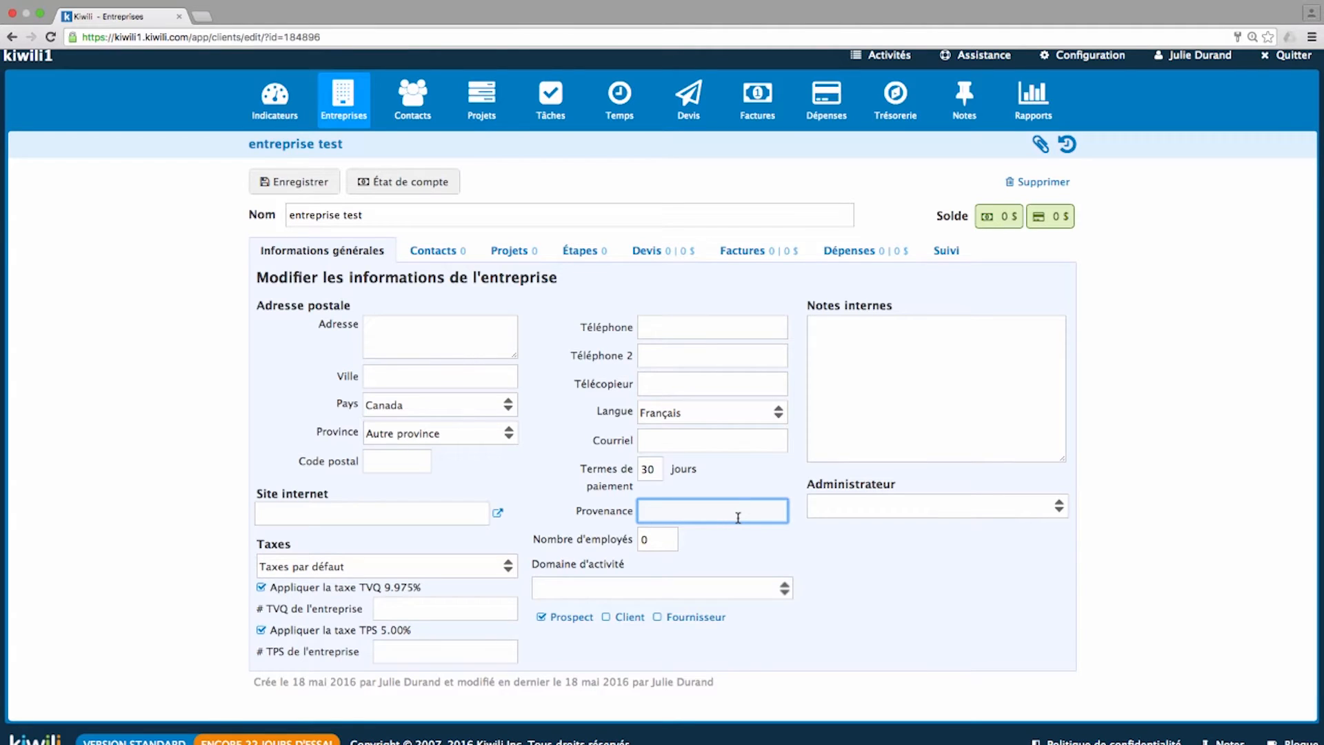
pyautogui.click(872, 432)
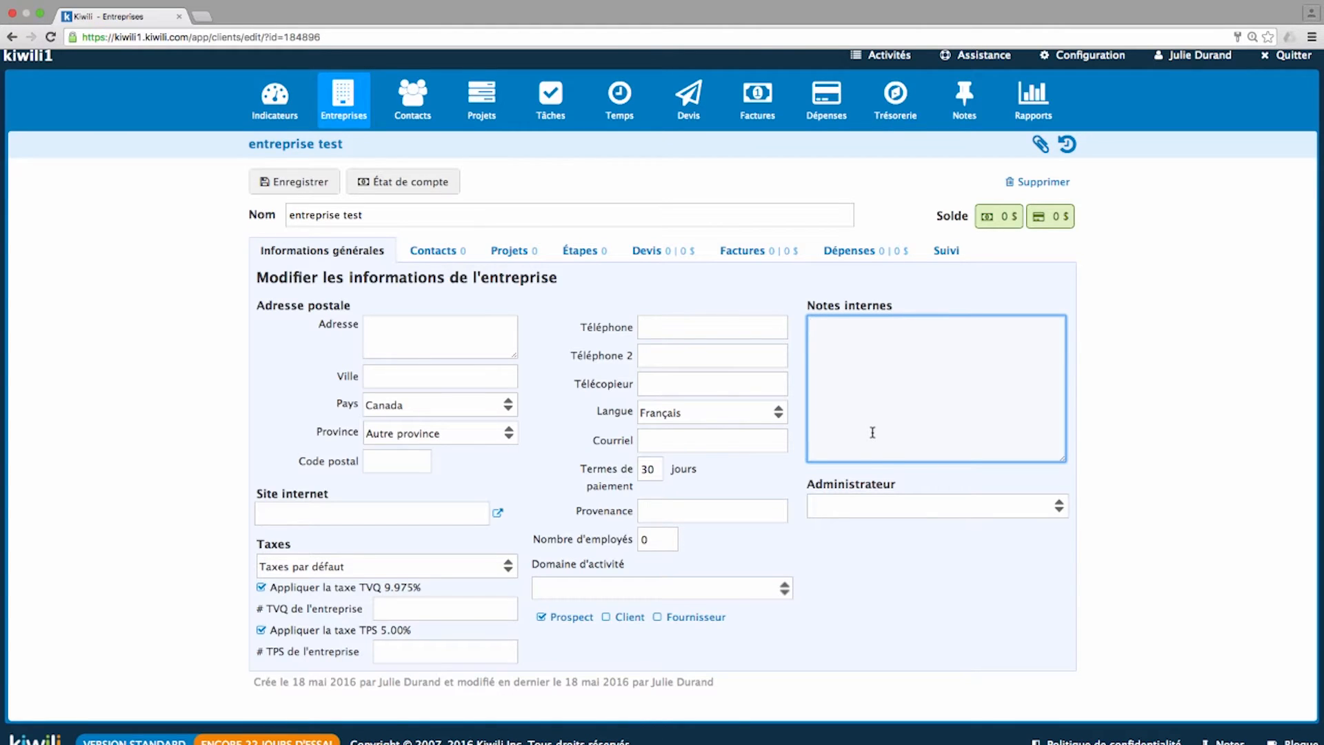
# Step: Assign the available user as administrator of entreprise test, mark the company as Fournisseur as well, and save it
pyautogui.click(927, 507)
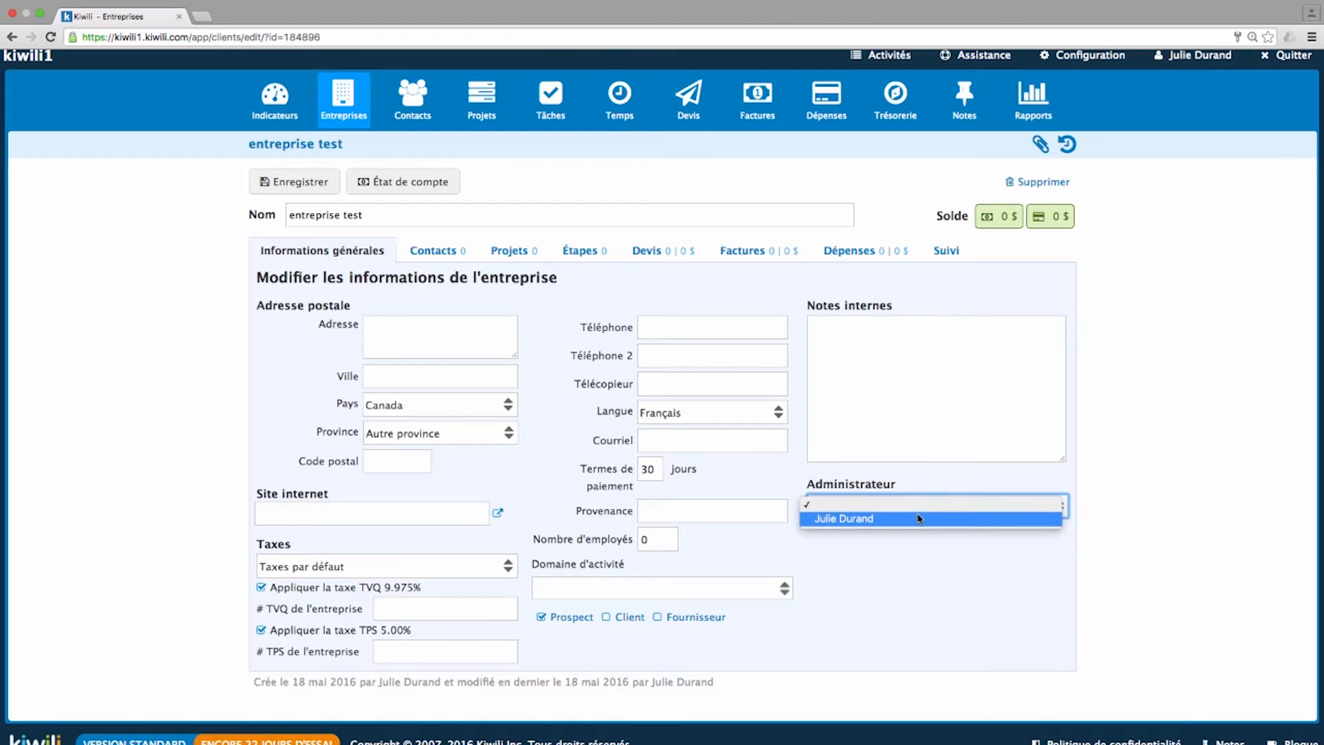
pyautogui.click(920, 519)
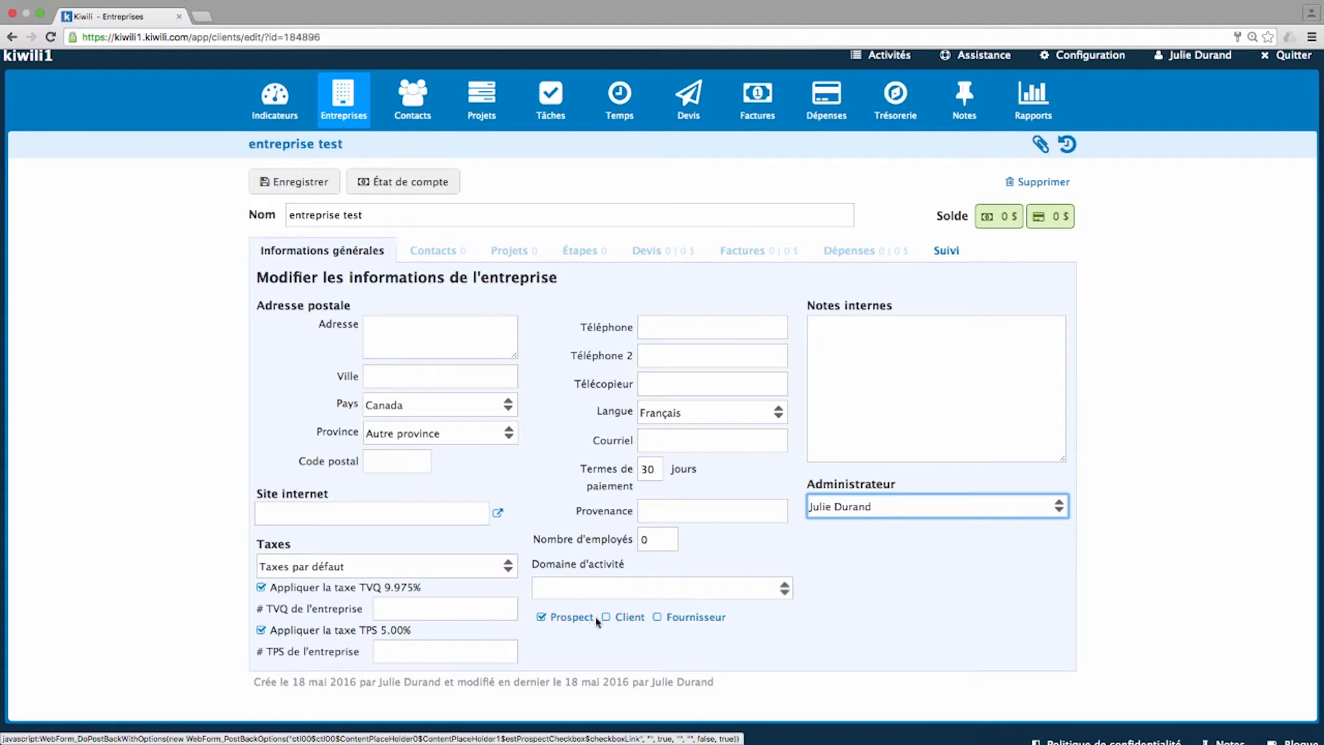
pyautogui.click(693, 618)
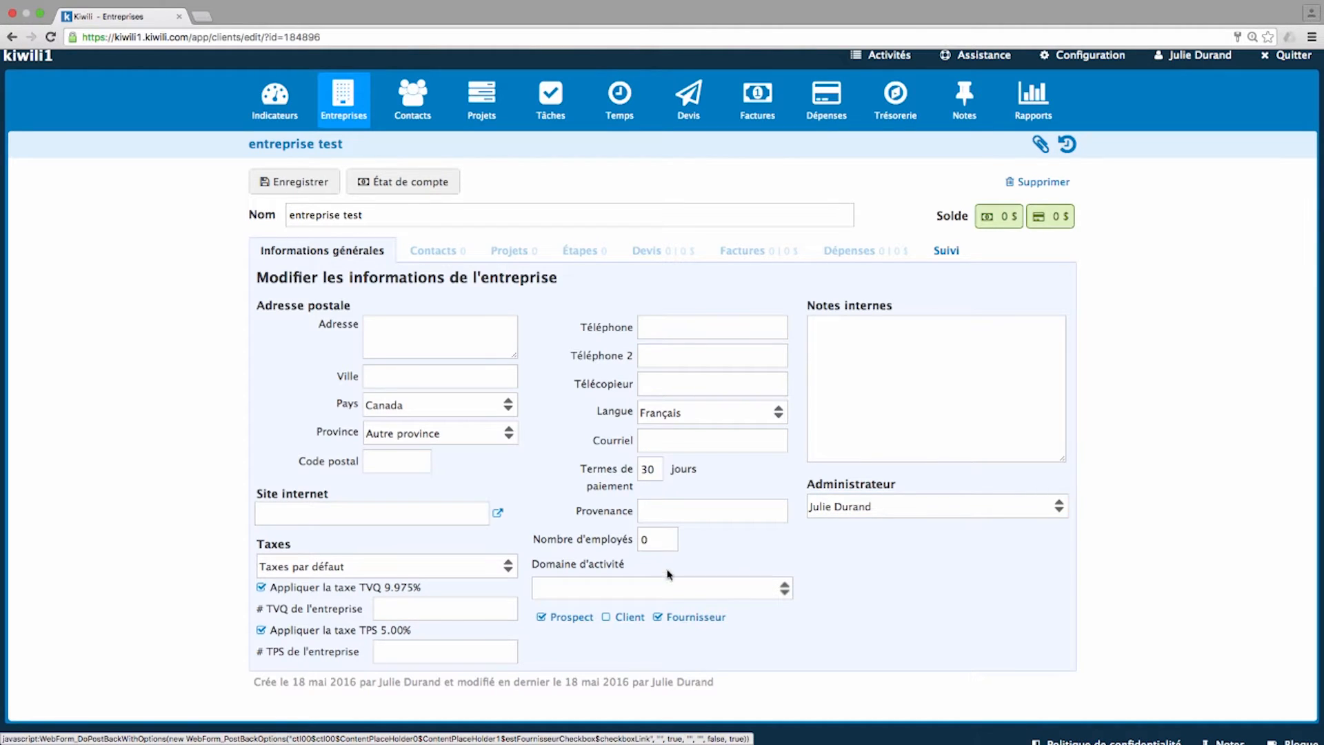
pyautogui.click(320, 186)
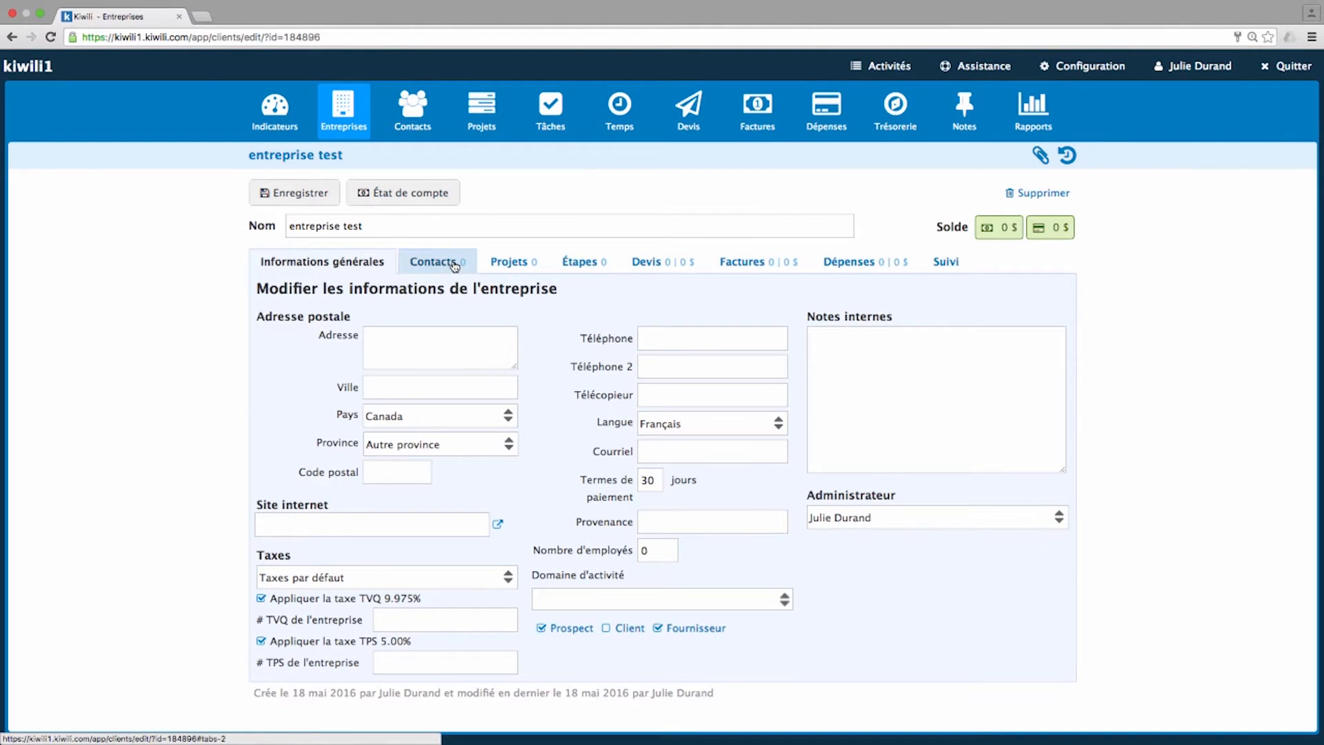
# Step: Examine the fields of a blank contact form for entreprise test and close it without adding a contact
pyautogui.click(454, 264)
pyautogui.click(328, 322)
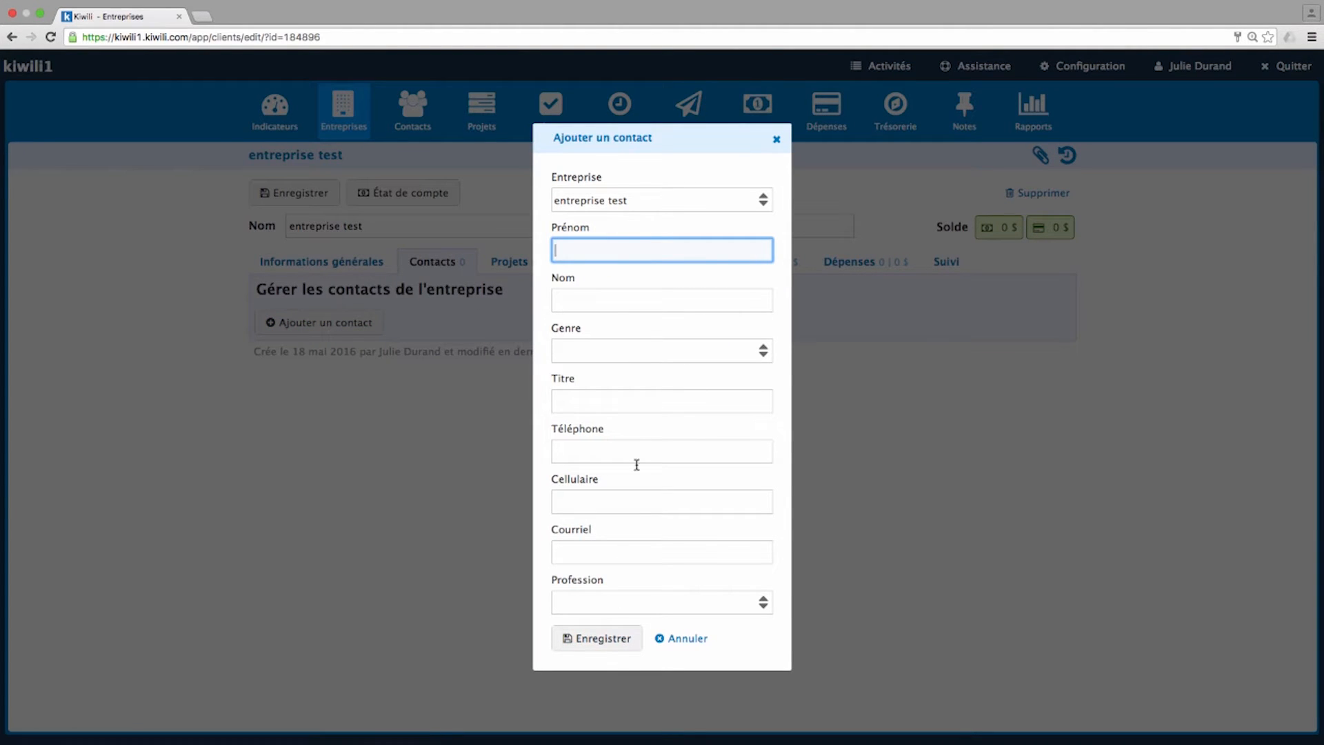
pyautogui.click(776, 142)
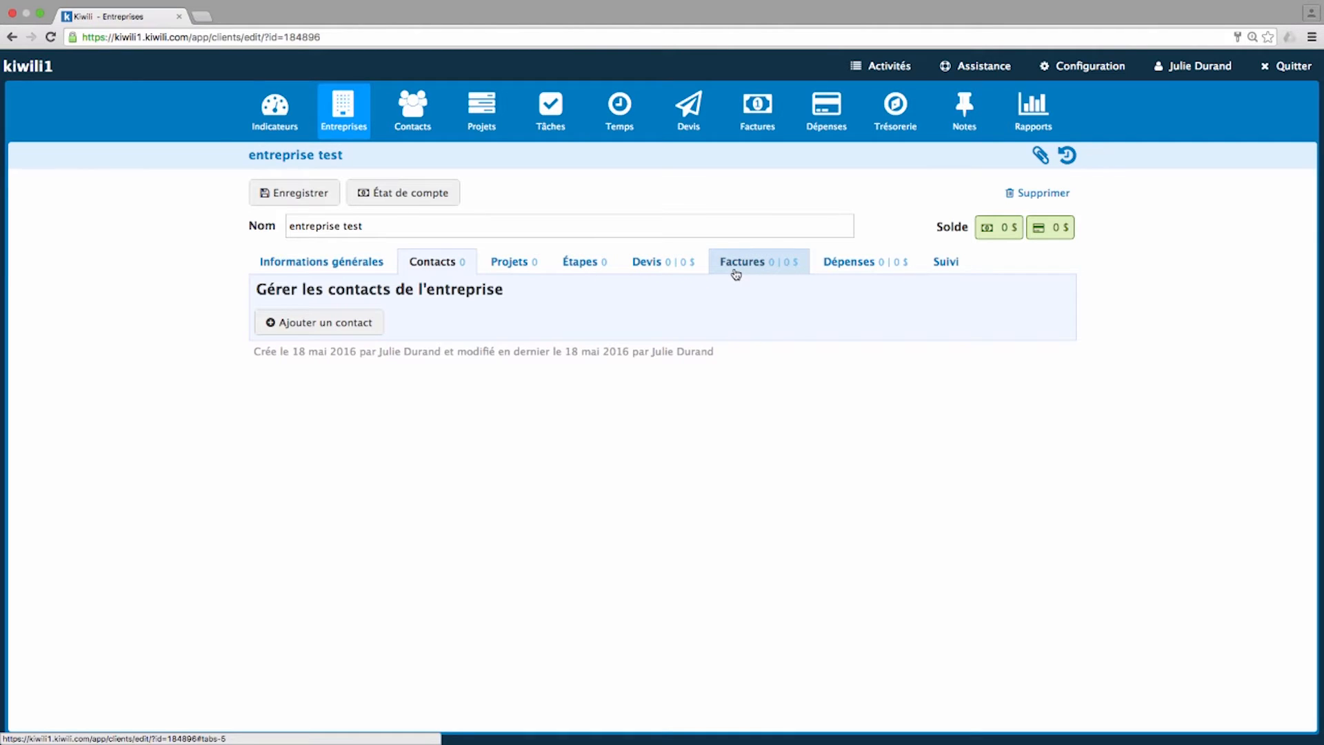
# Step: Add the follow-up message "A contacter" to the Suivi of entreprise test
pyautogui.click(943, 270)
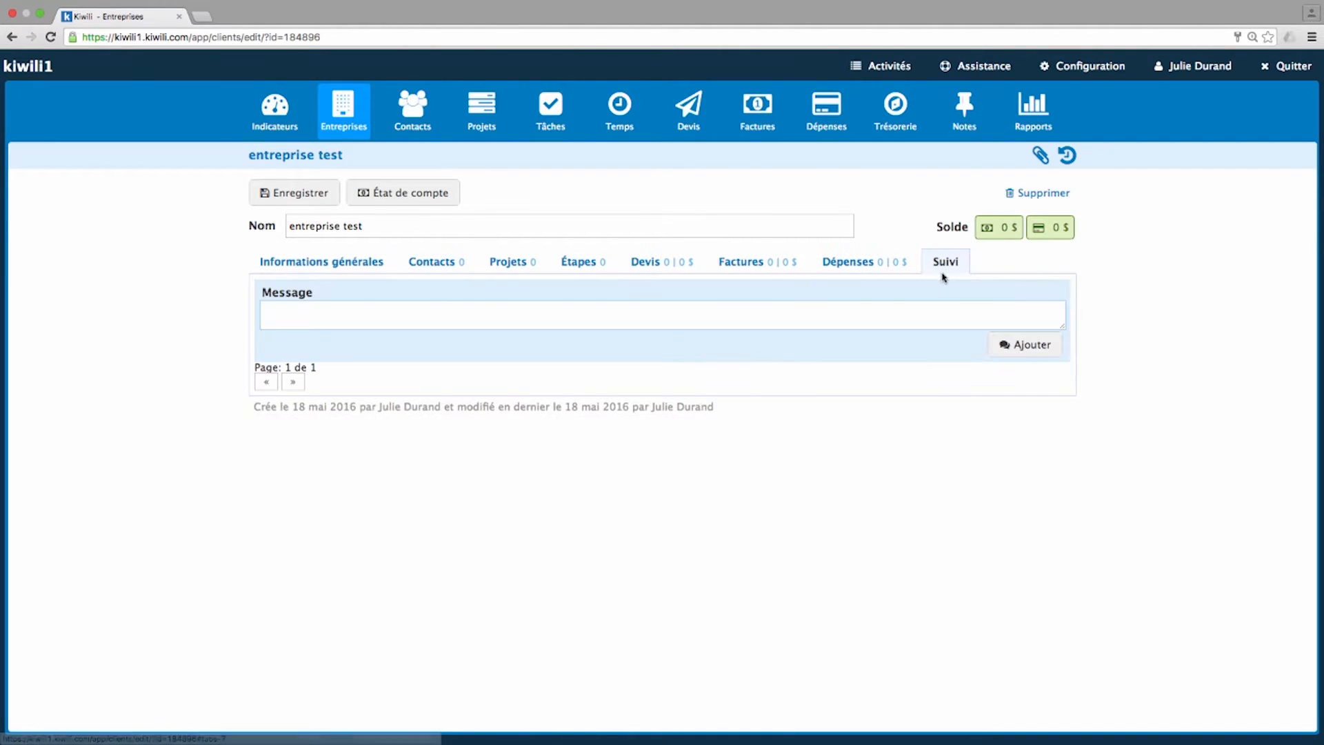
pyautogui.click(888, 314)
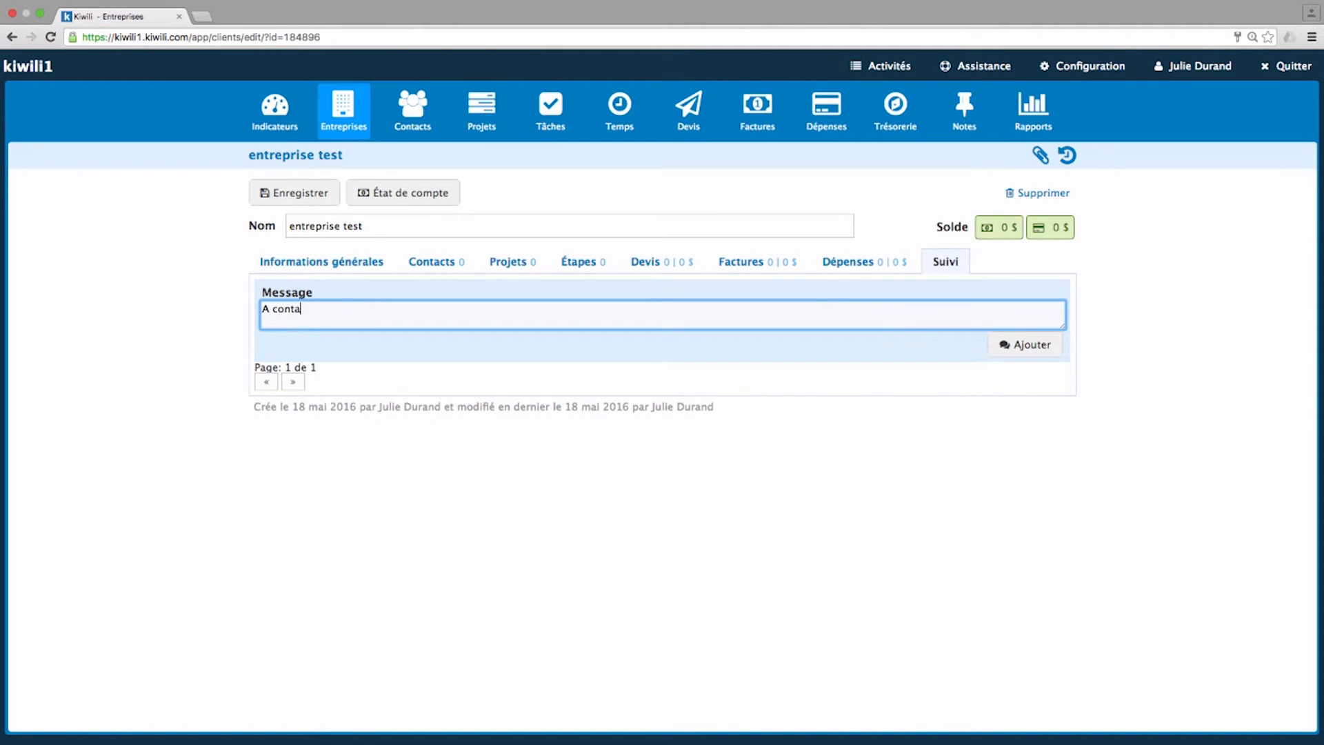
pyautogui.click(1026, 345)
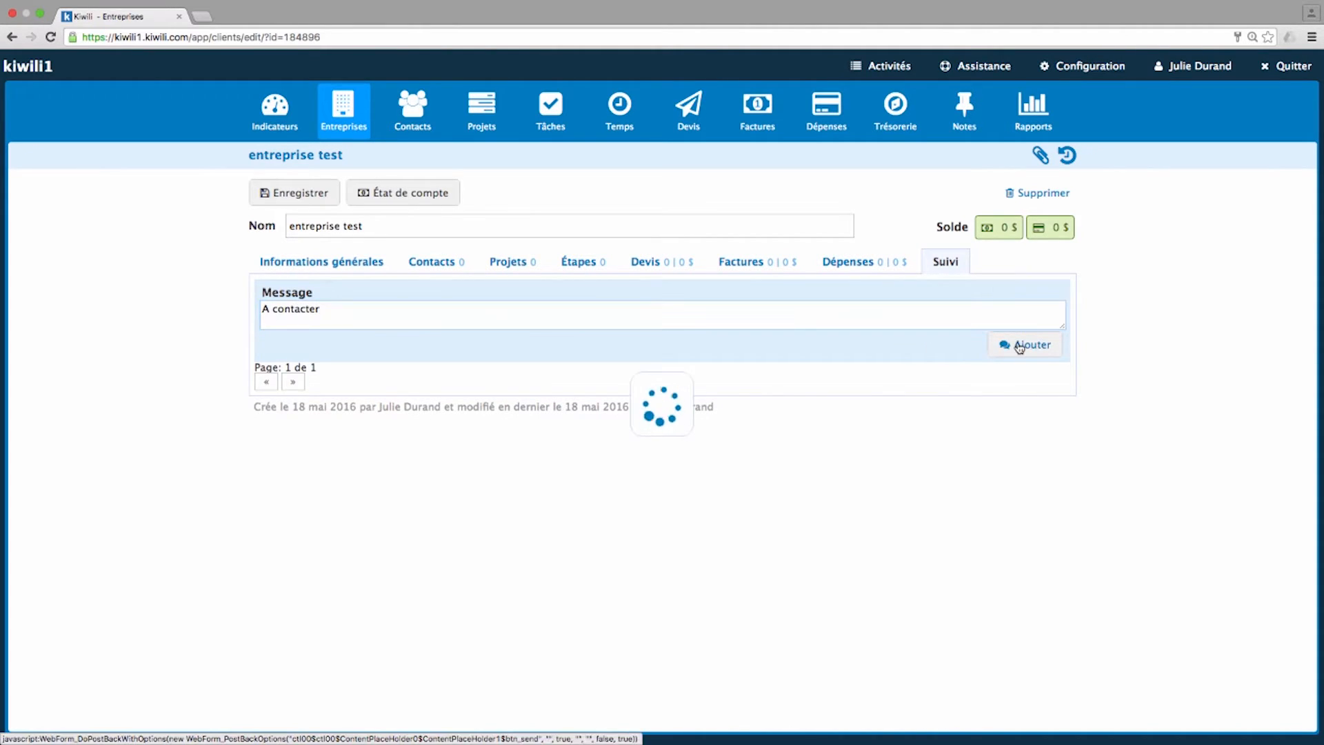
# Step: Attach the file LOGO_KIWILI.jpg from the Bureau folder to entreprise test
pyautogui.click(1043, 161)
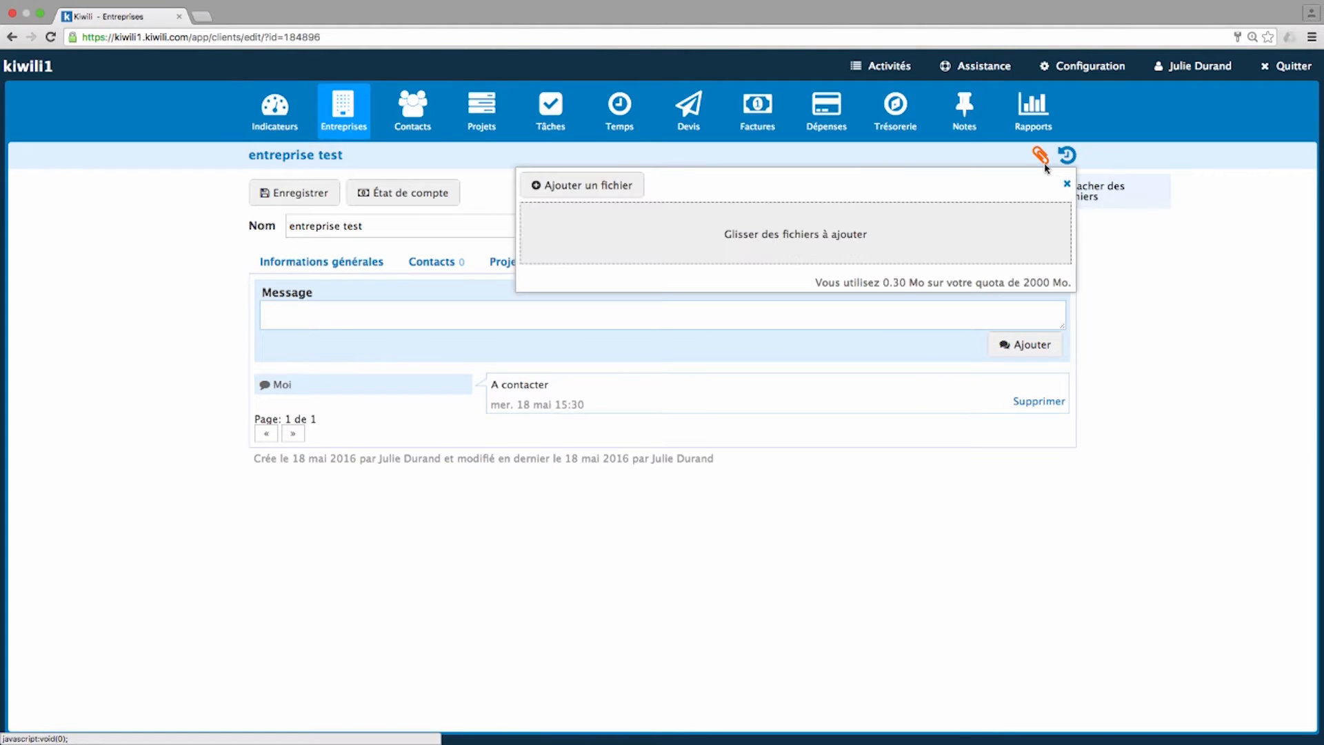
pyautogui.click(619, 188)
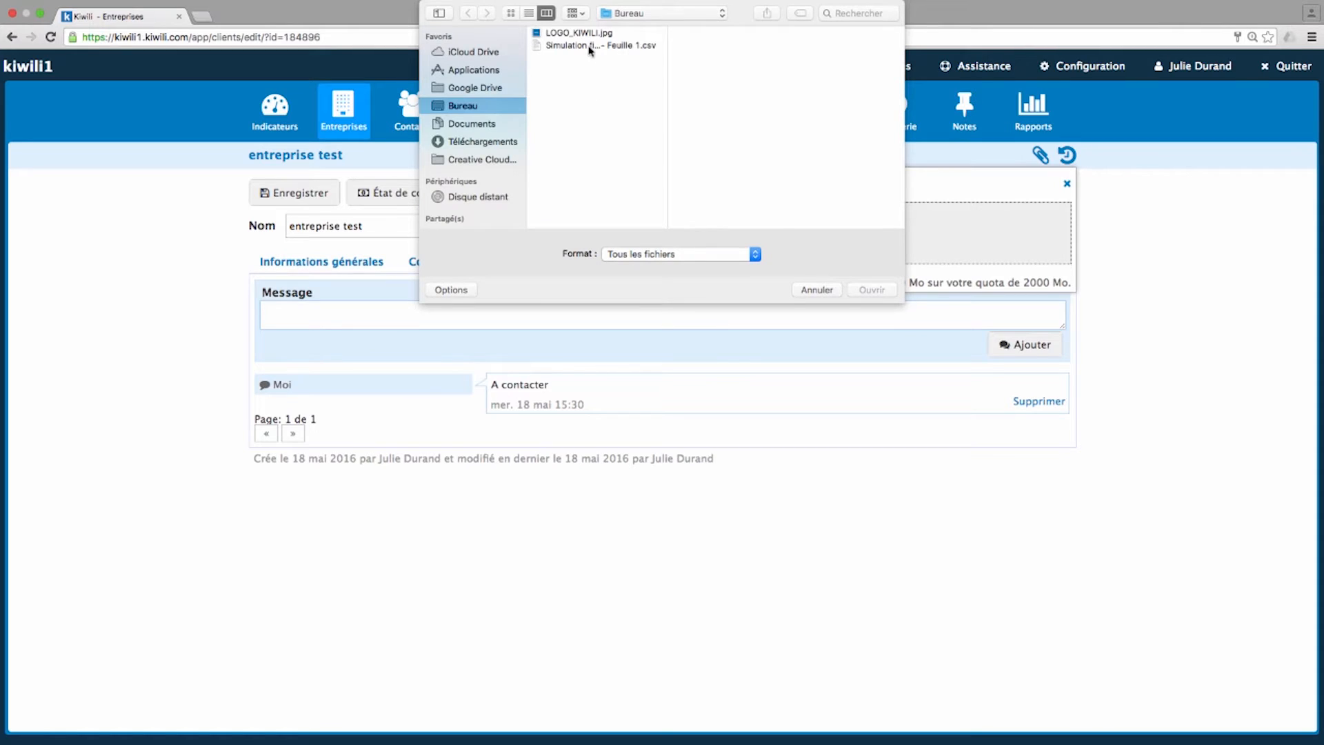
pyautogui.click(591, 32)
pyautogui.click(864, 289)
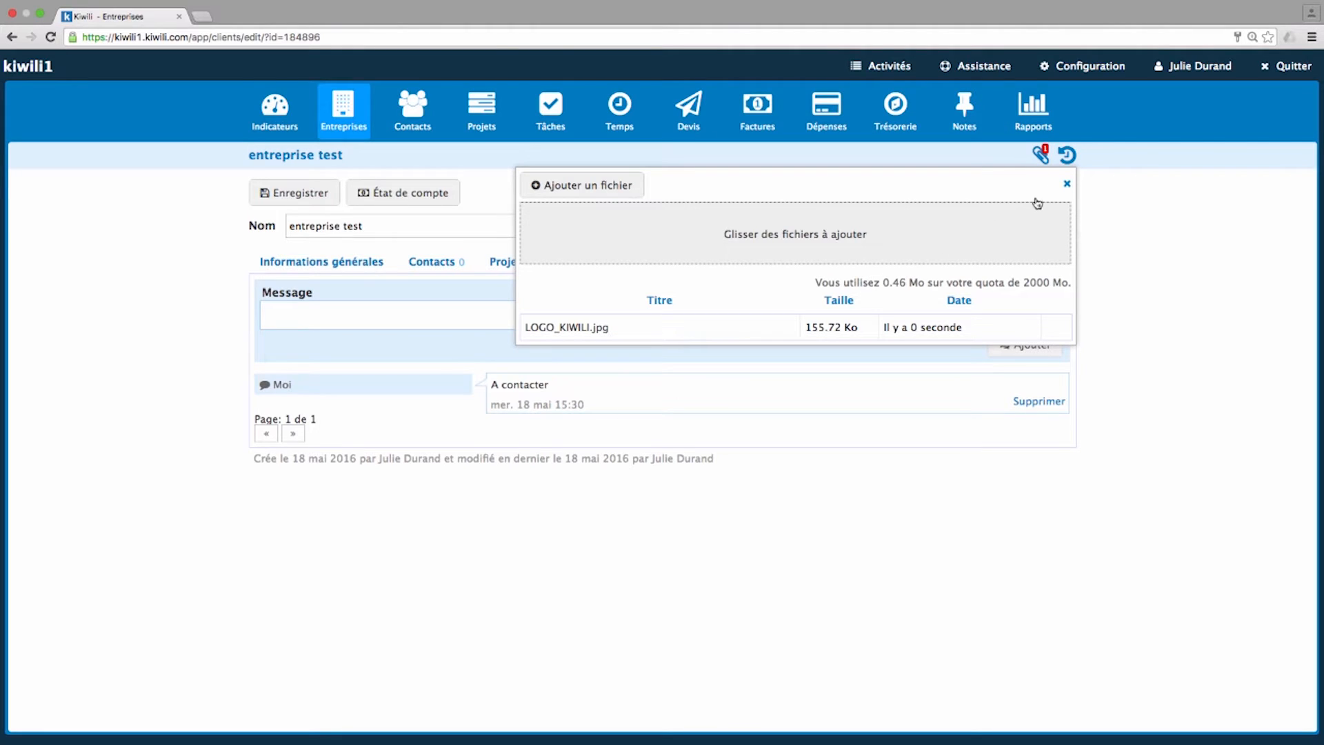
pyautogui.click(1067, 184)
# Step: Review the modification history of entreprise test and hide it again
pyautogui.click(1066, 157)
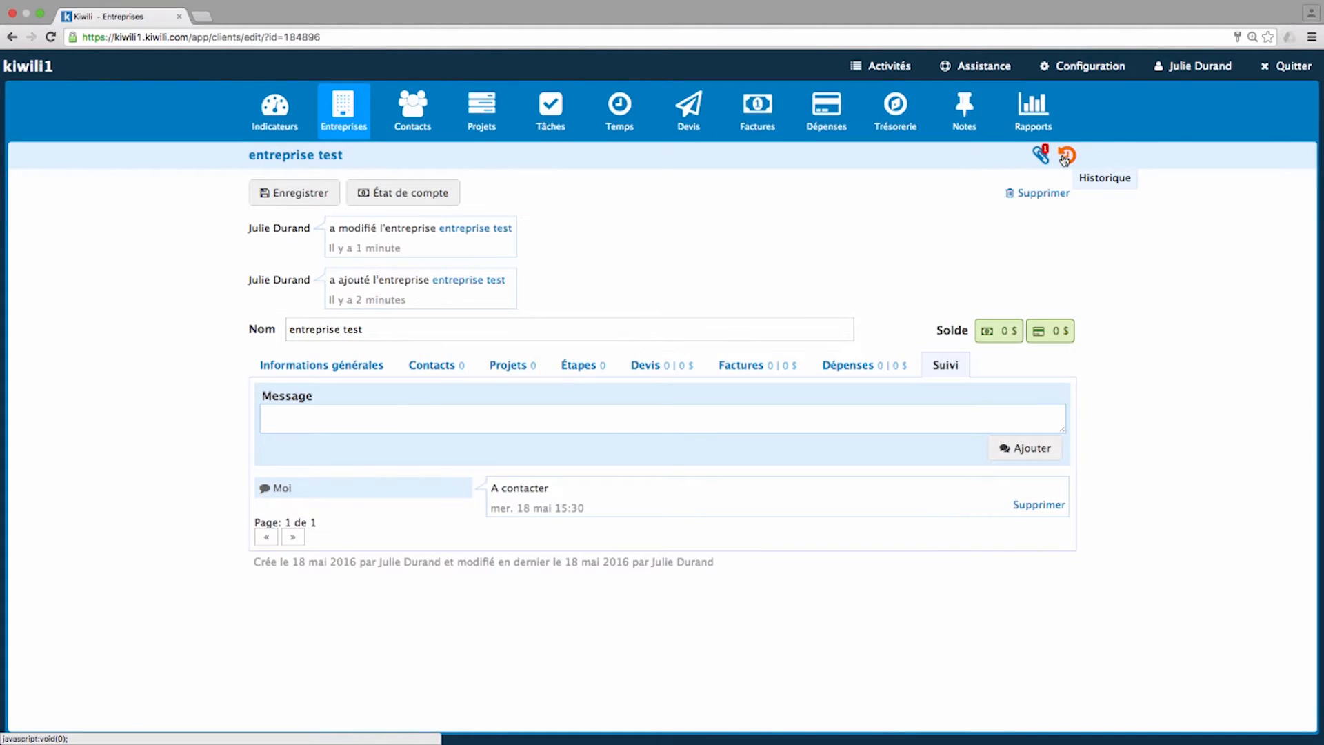
pyautogui.click(1066, 158)
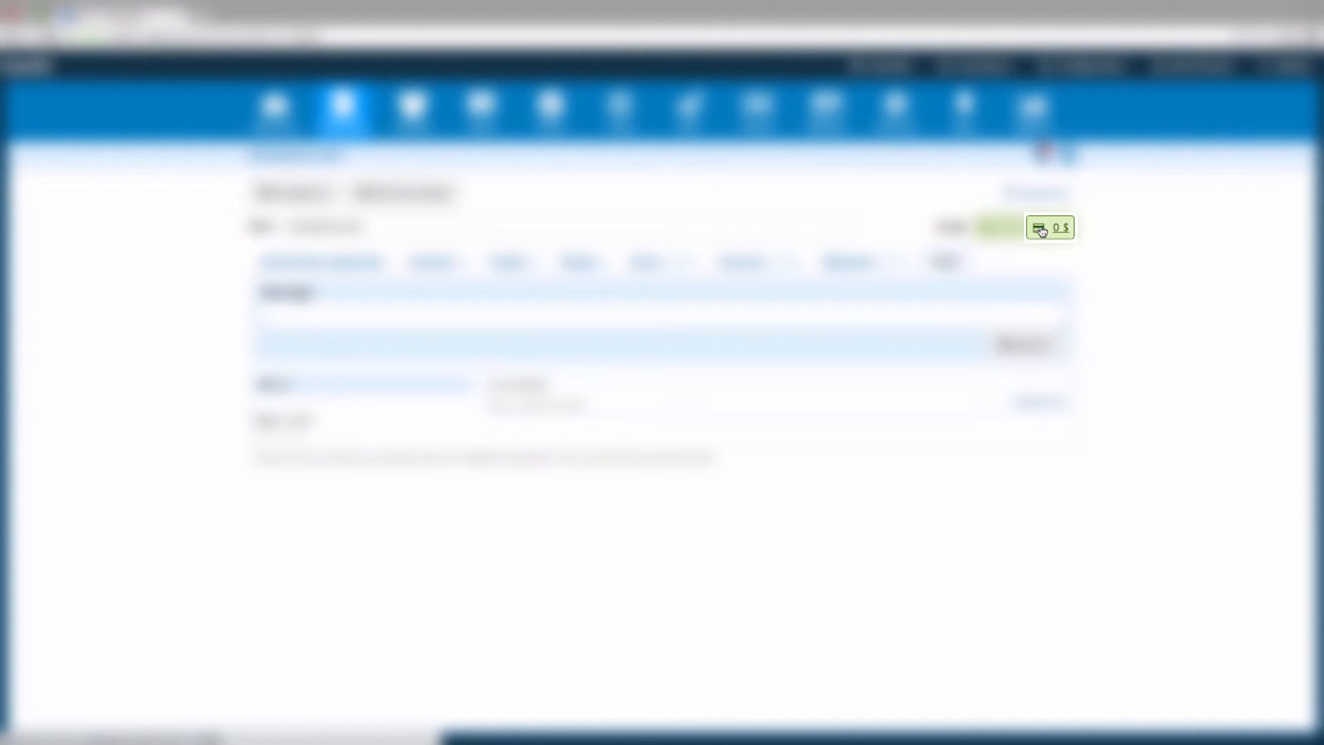
# Step: Return to the companies list and examine its Fournisseurs filter and the criteria of the company search form
pyautogui.click(335, 104)
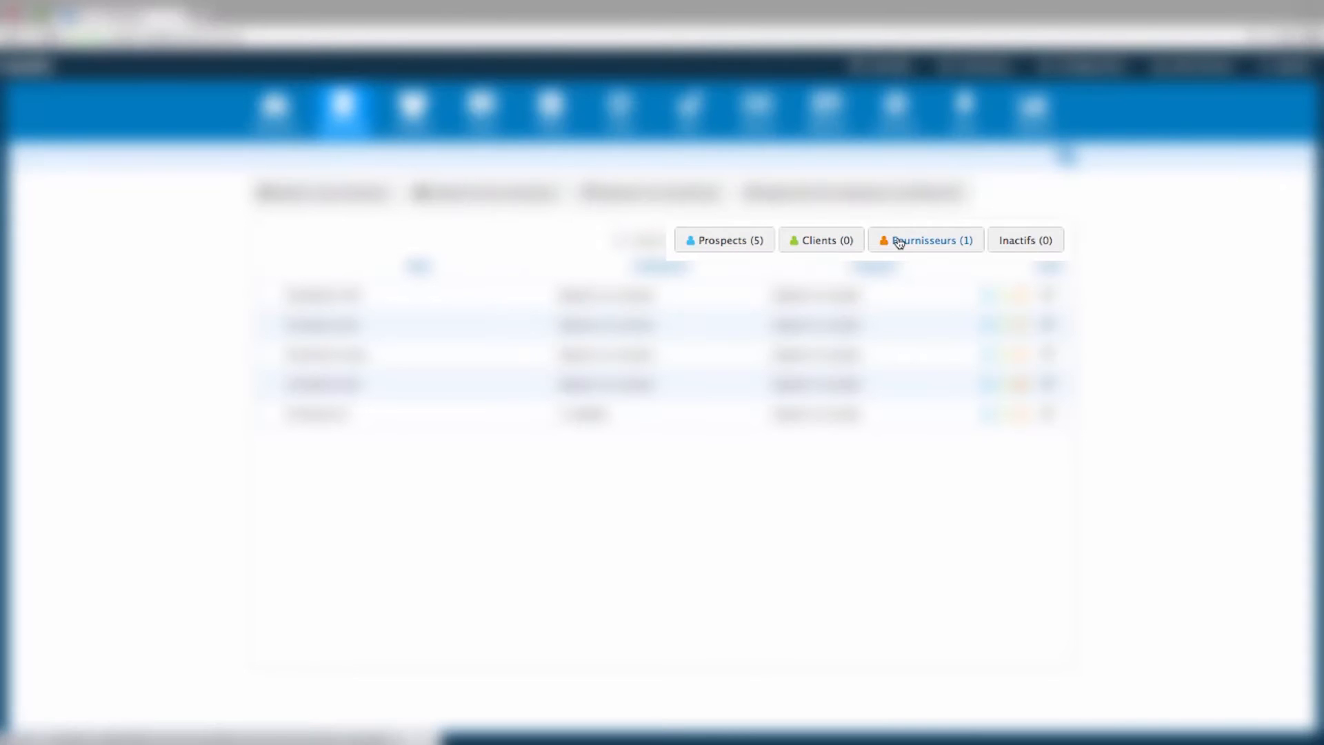
pyautogui.click(899, 242)
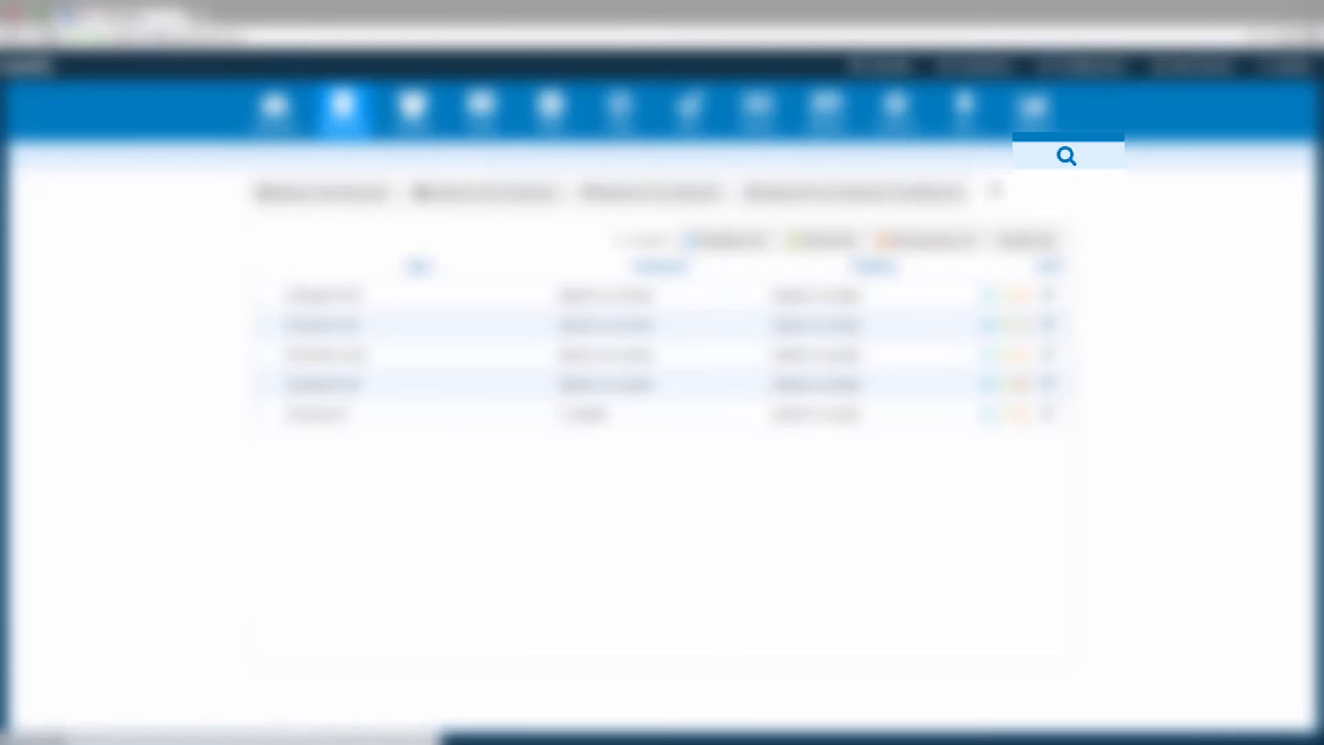
pyautogui.click(1066, 156)
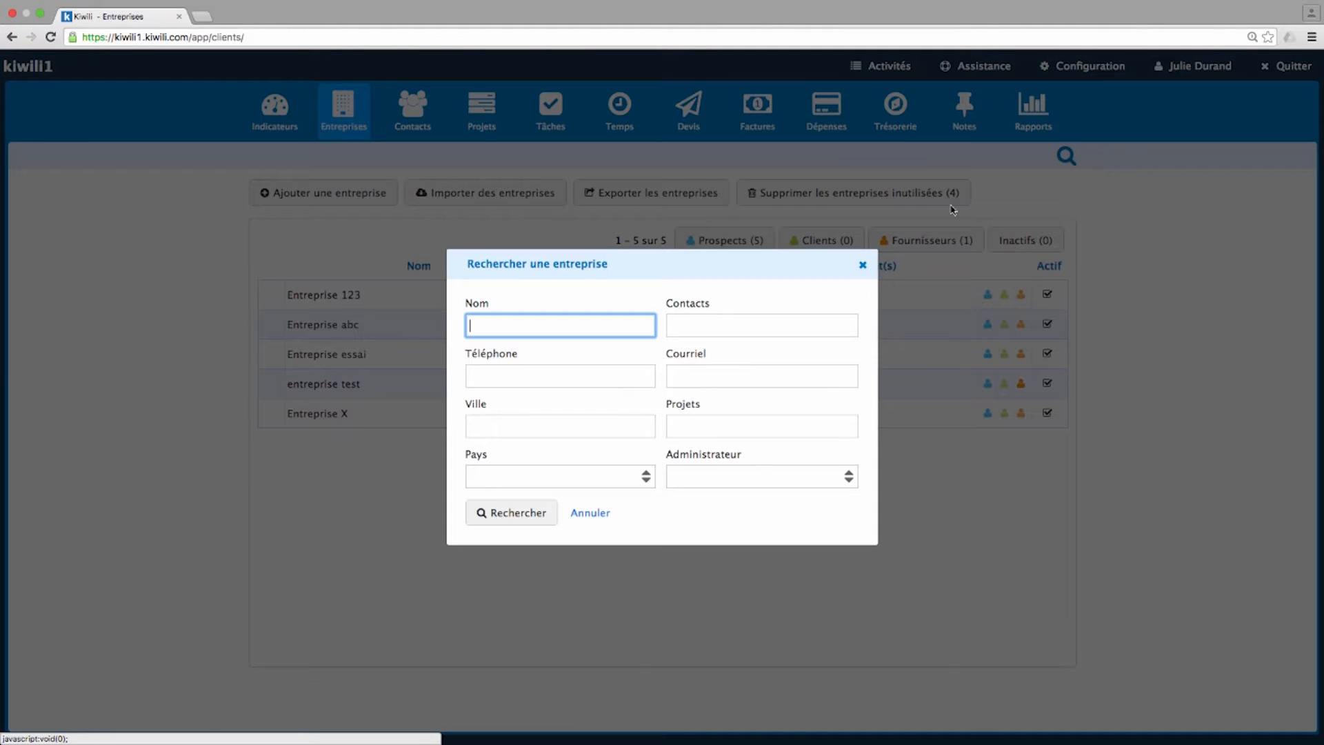
pyautogui.click(863, 266)
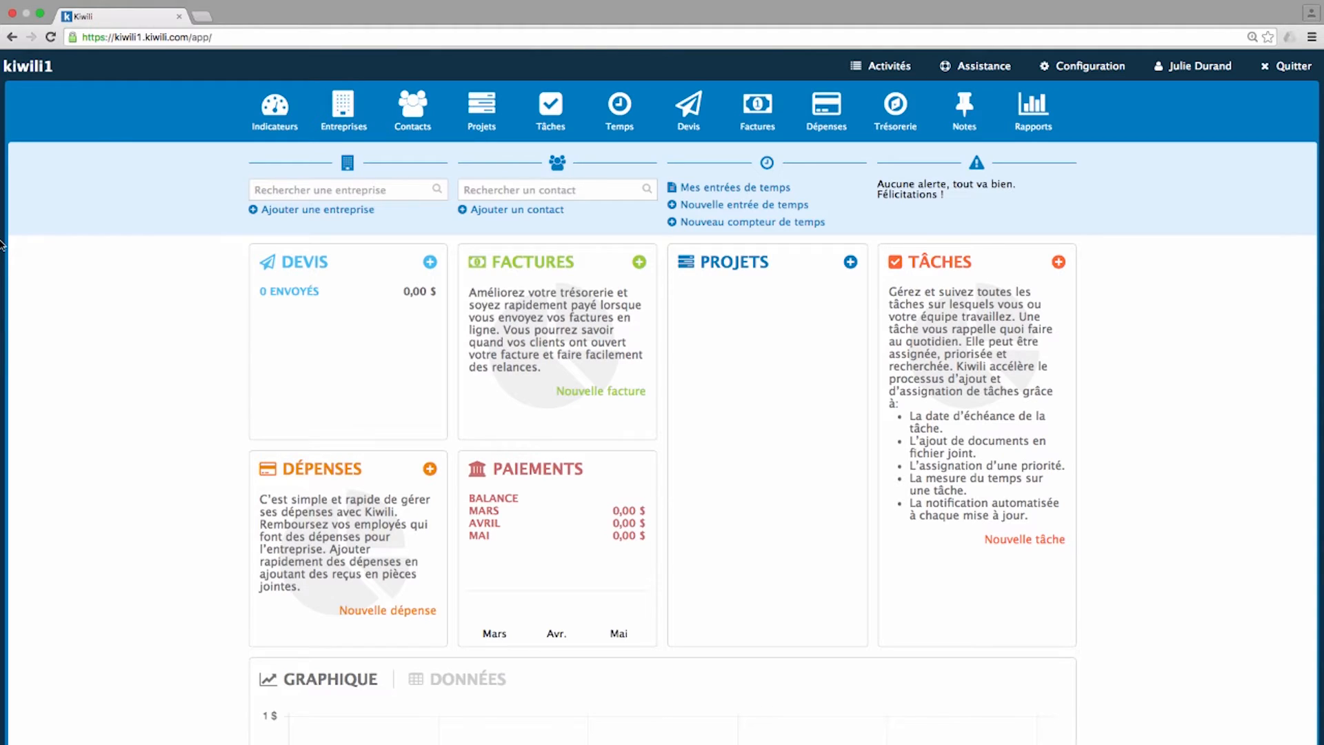
# Step: Create a new quote addressed to the client Entreprise 123
pyautogui.click(691, 111)
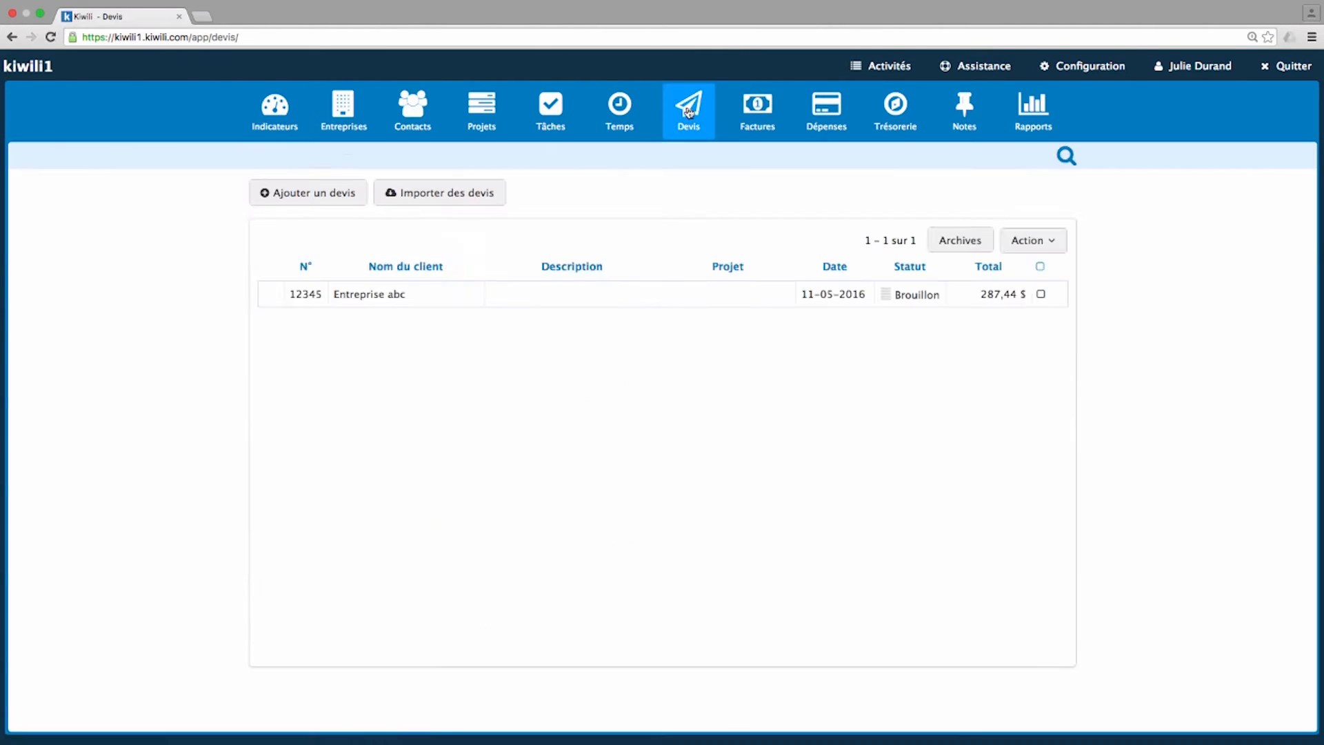
pyautogui.click(306, 199)
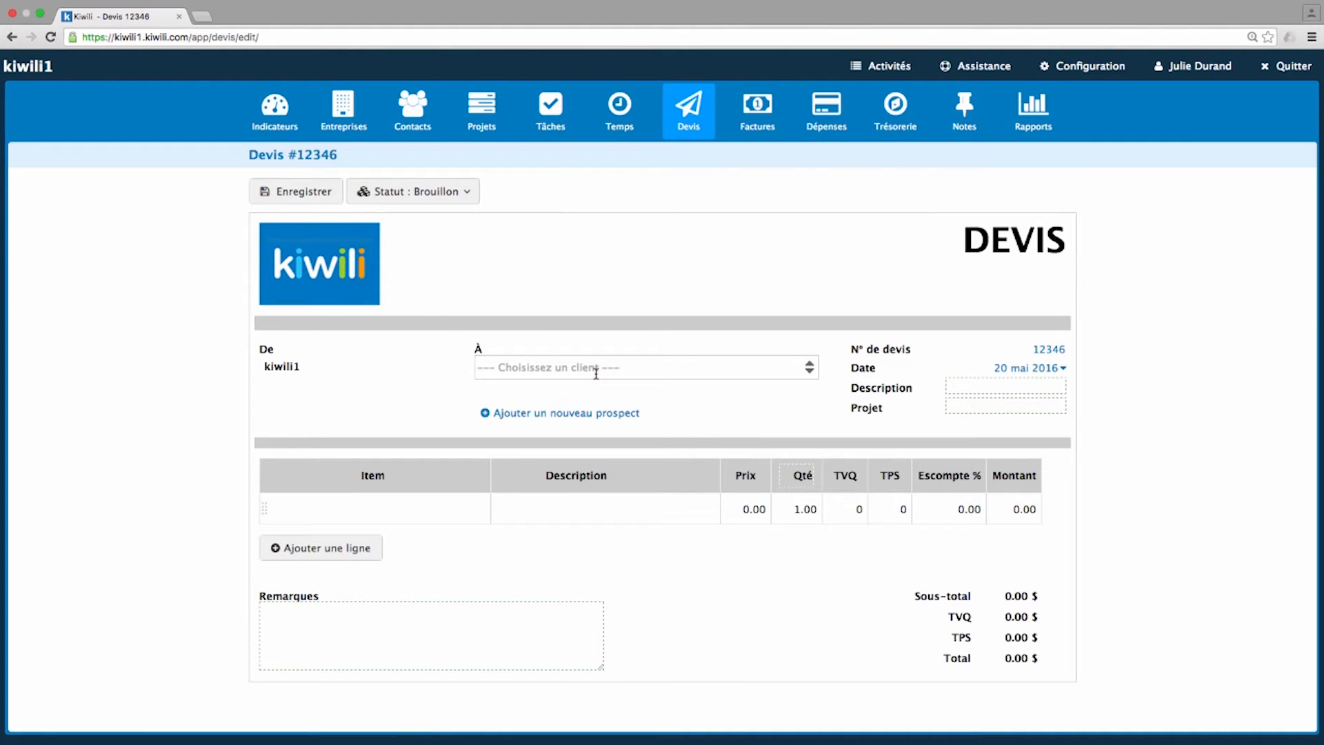
pyautogui.click(808, 374)
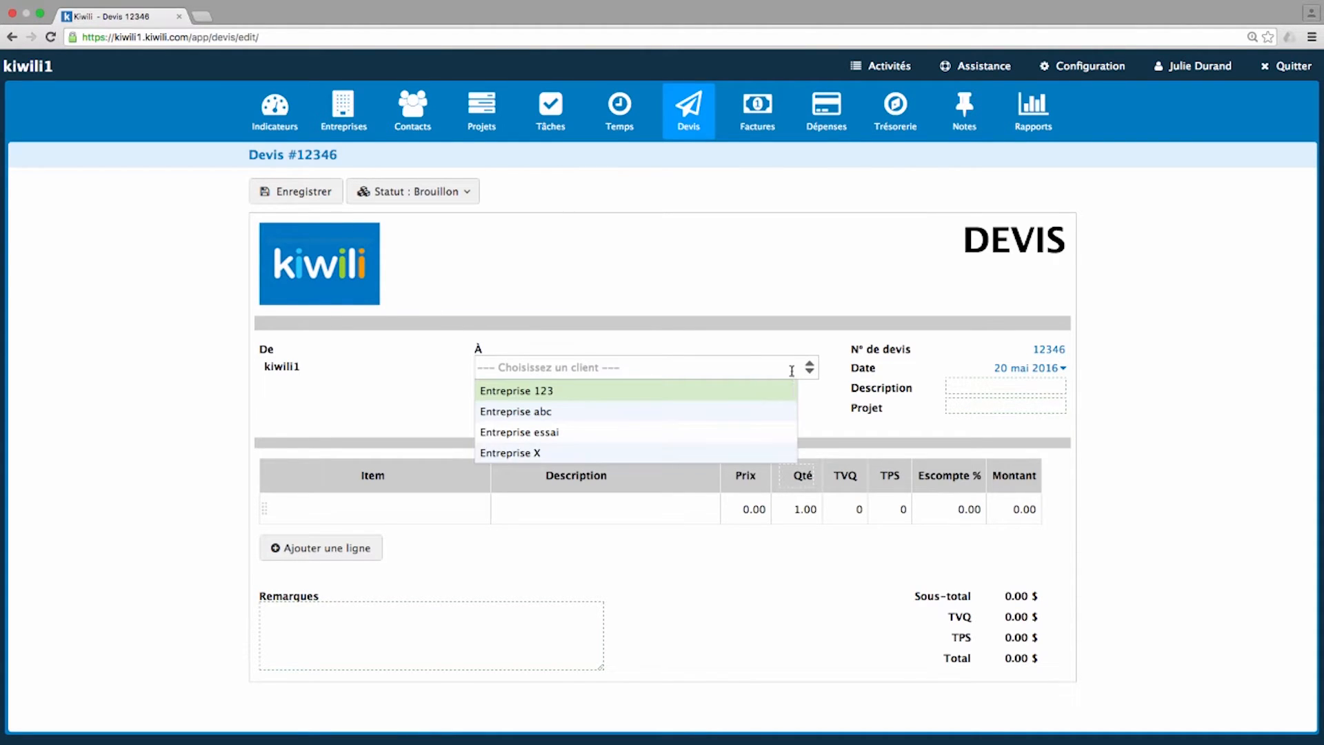
pyautogui.click(550, 392)
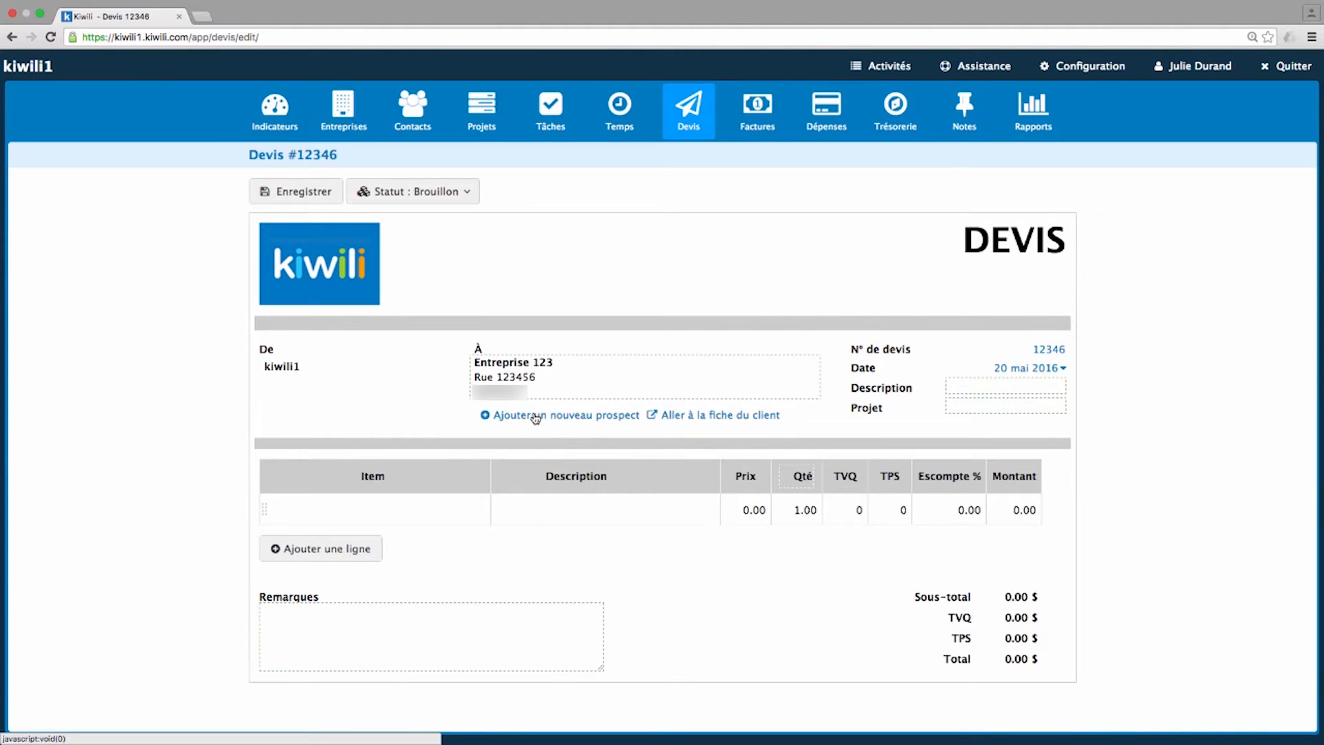
# Step: Examine the new prospect form and the client record of Entreprise 123, returning to the quote
pyautogui.click(535, 416)
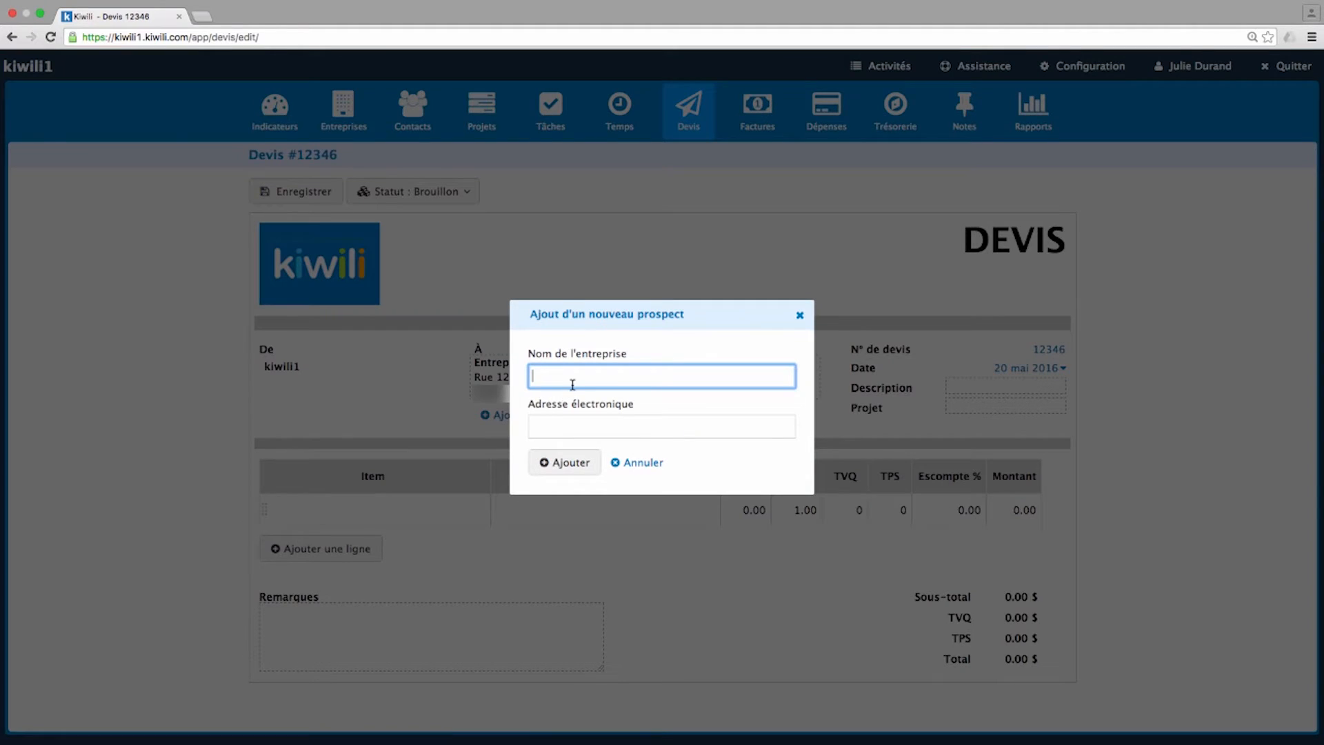
pyautogui.click(573, 422)
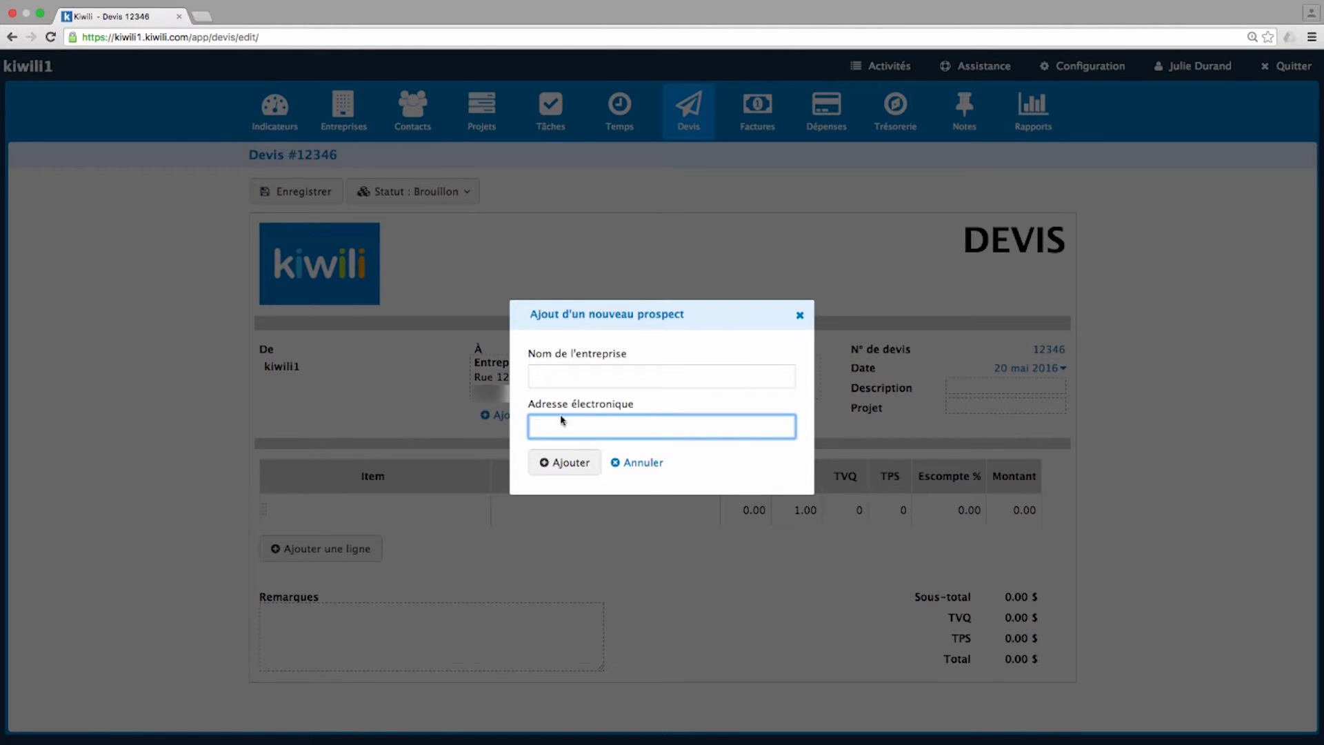
pyautogui.click(800, 315)
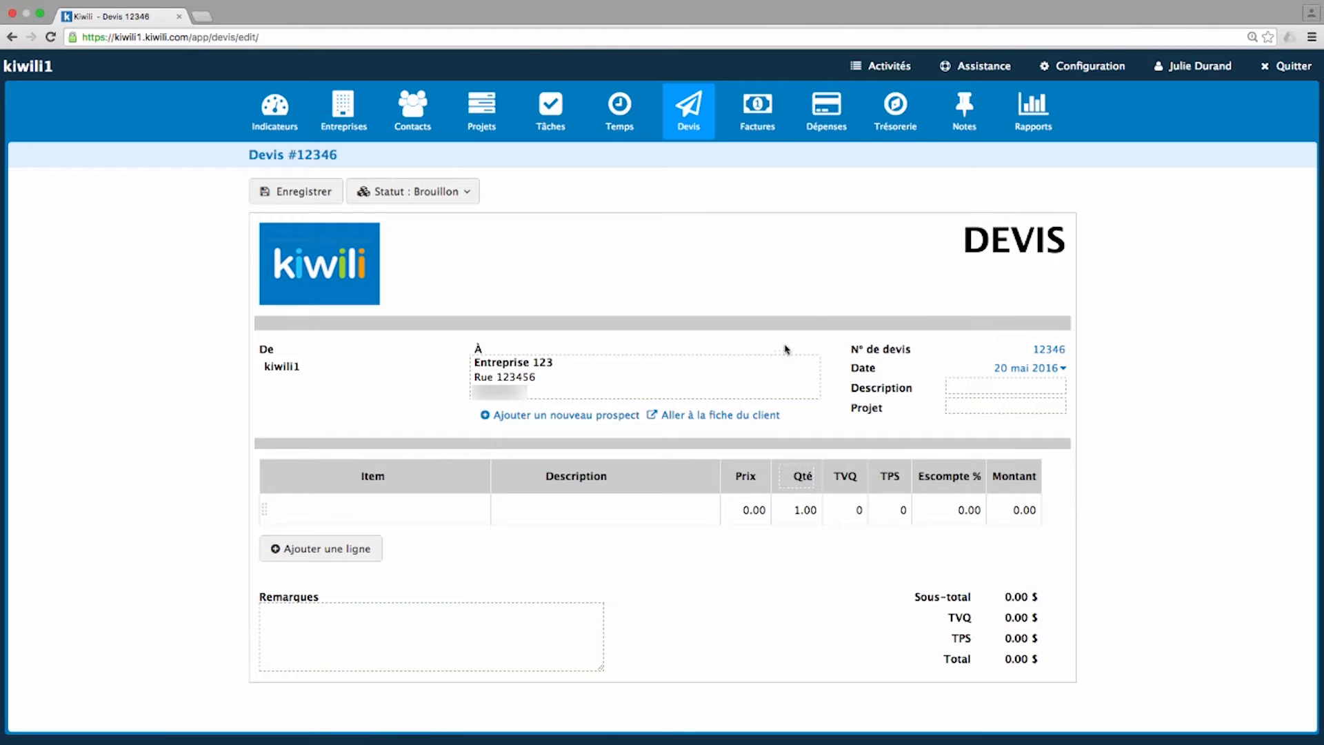
pyautogui.click(733, 415)
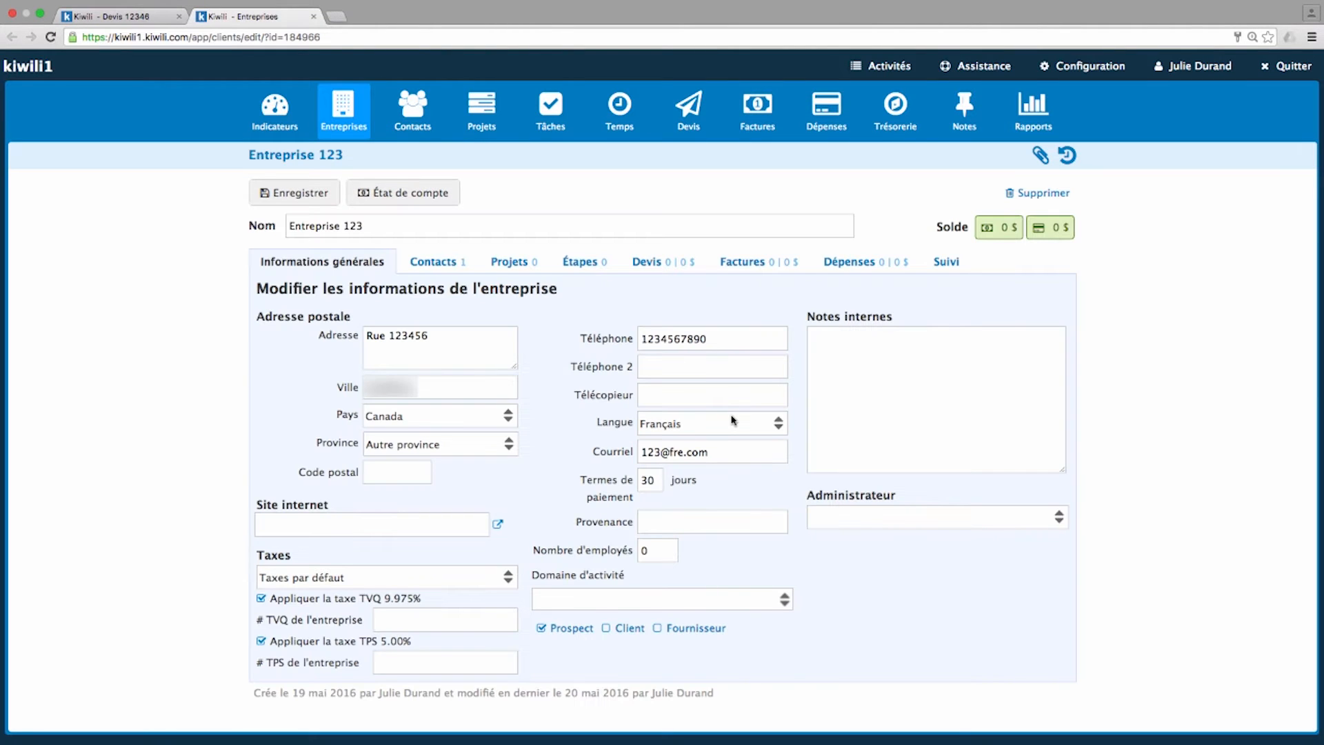
pyautogui.click(314, 16)
# Step: Save the quote and change its number to 1112
pyautogui.click(305, 189)
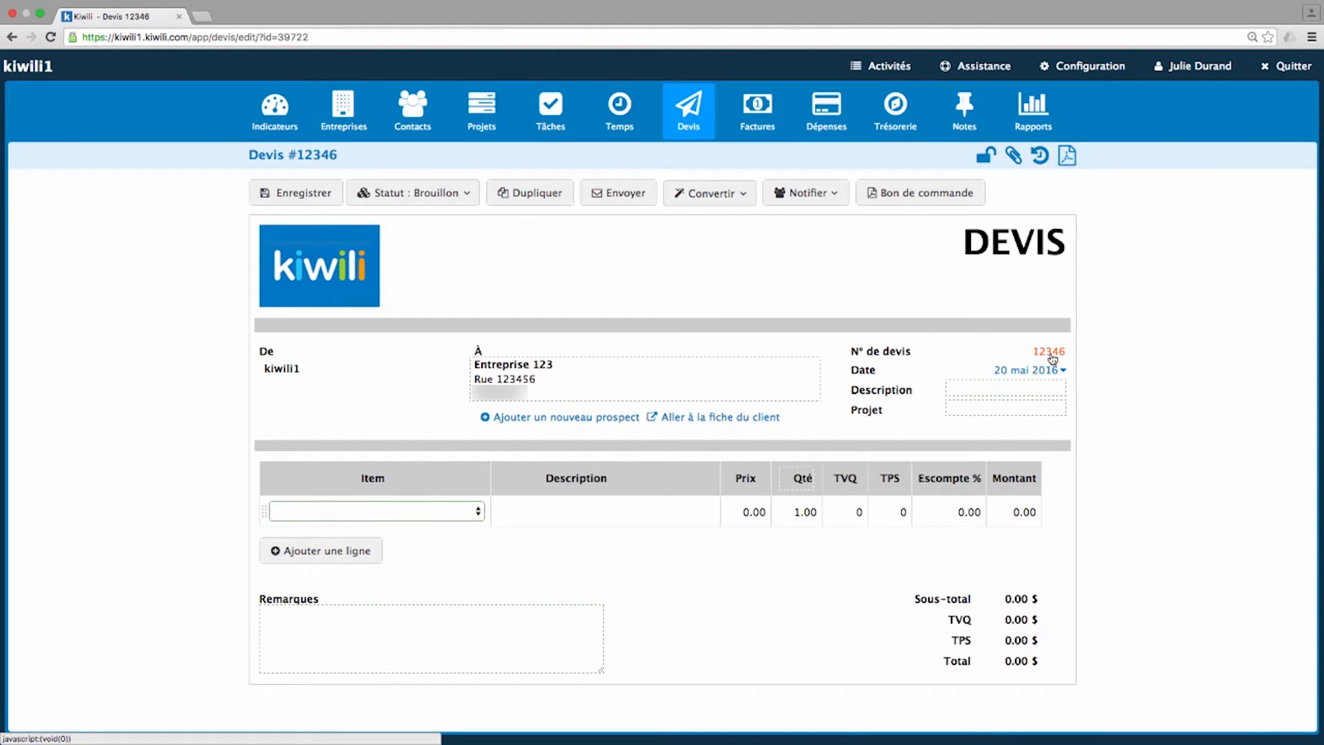
pyautogui.click(1052, 353)
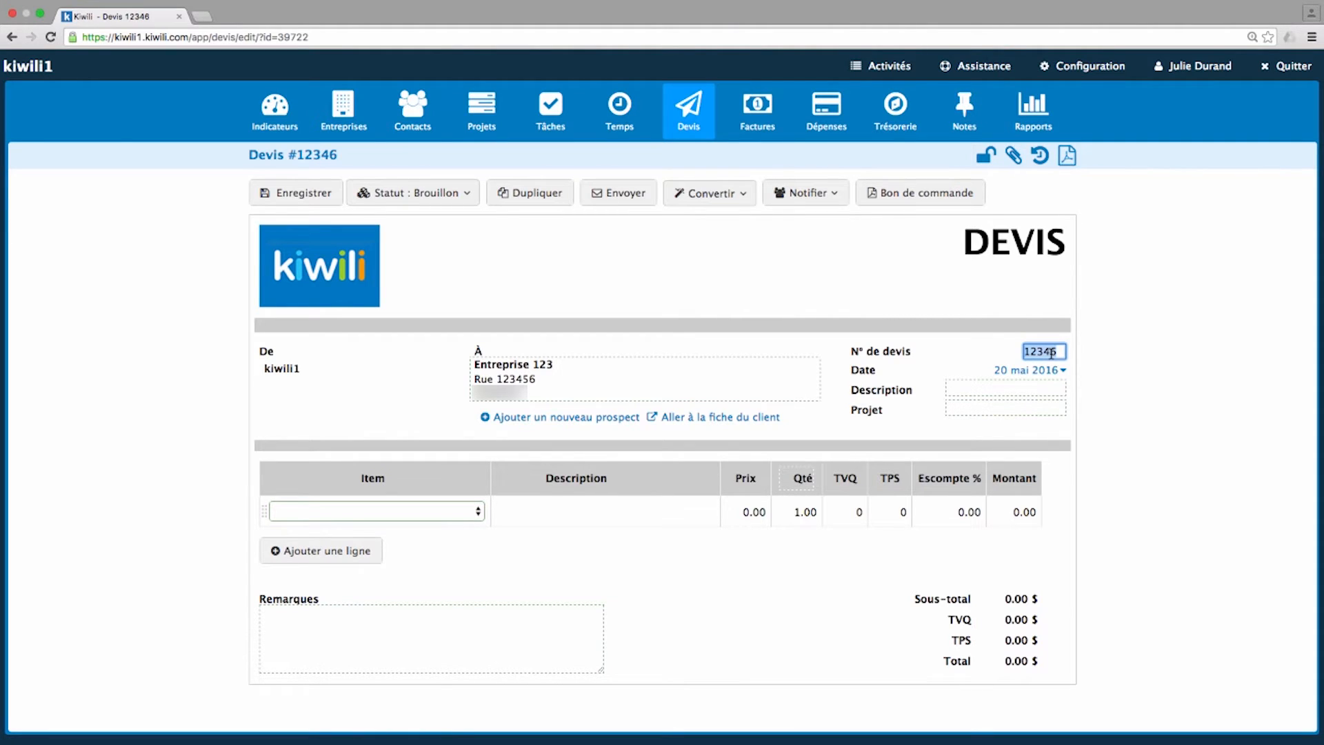
pyautogui.write('1112')
pyautogui.click(1085, 374)
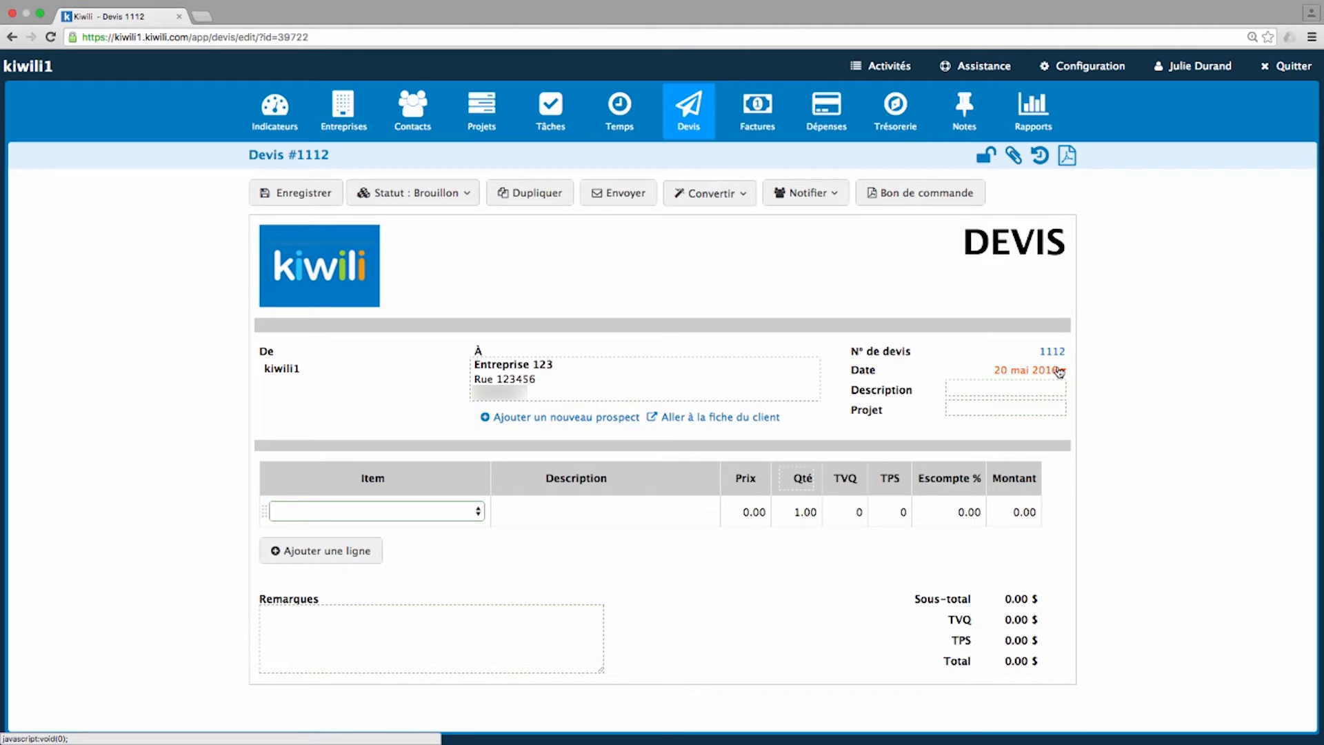
# Step: Set the quote's date to 27 mai 2016 and its description to "Devis test"
pyautogui.click(1061, 372)
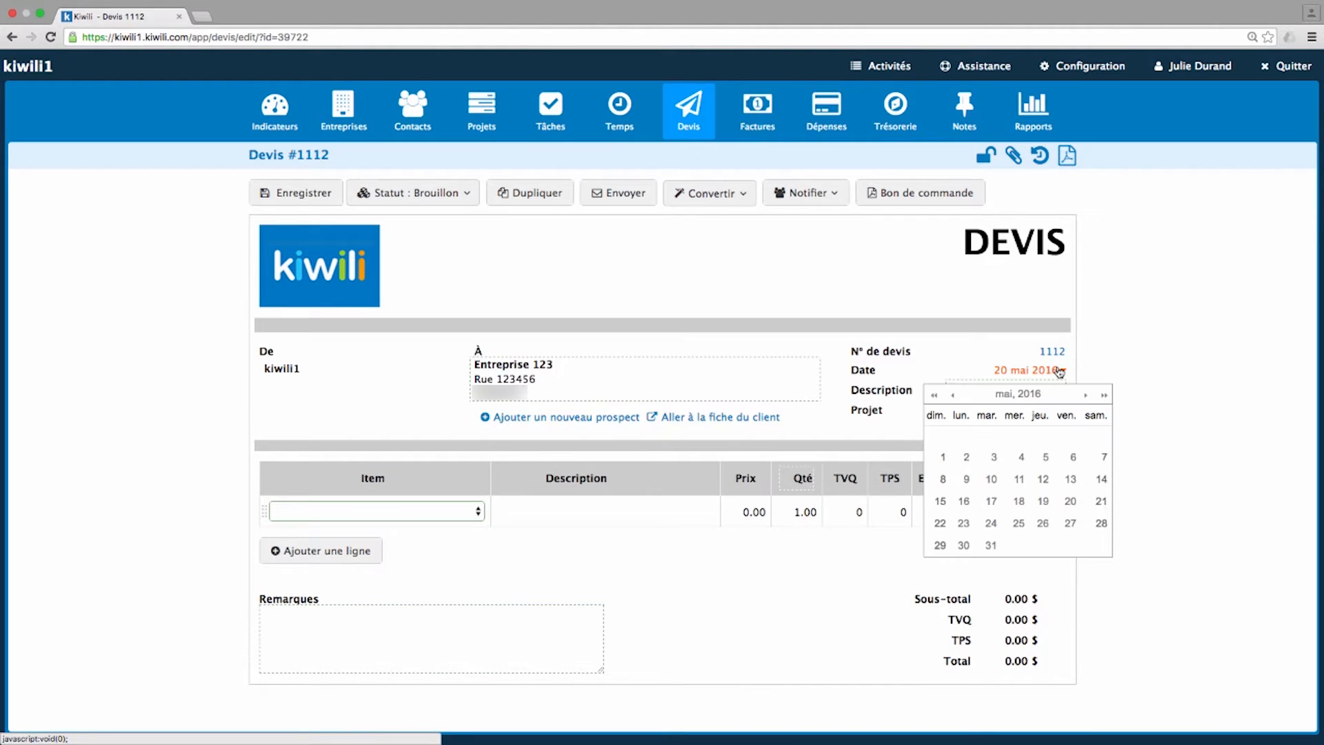
pyautogui.click(1071, 523)
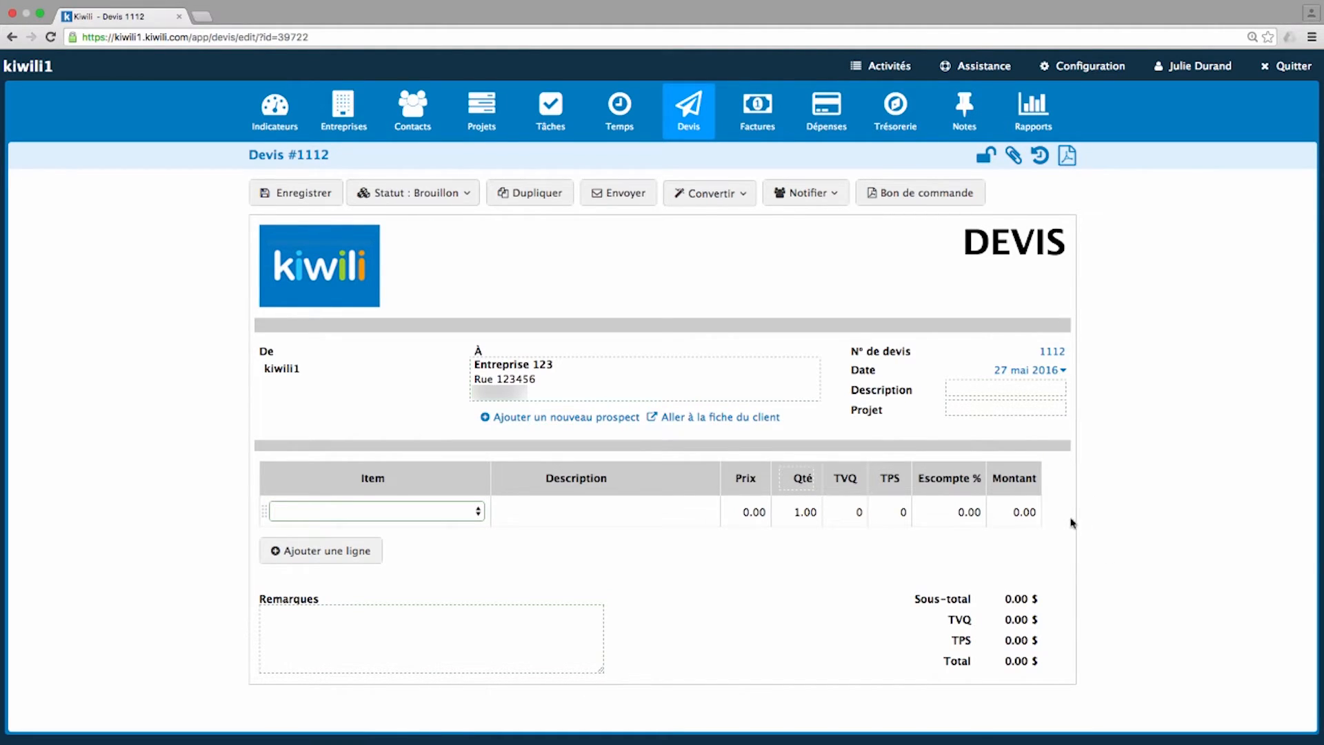
pyautogui.click(1028, 393)
pyautogui.write('Devis test')
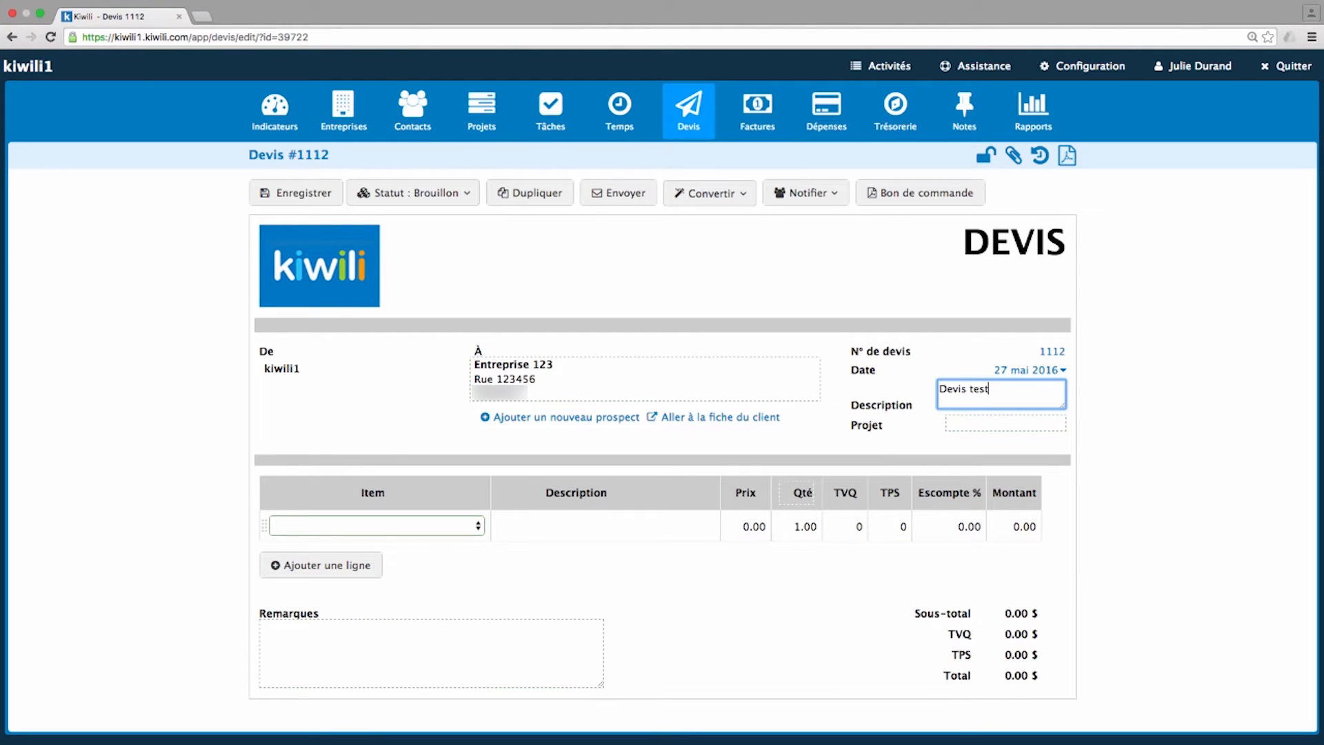
# Step: Add the product Appareil Photo to the first line of the quote
pyautogui.click(472, 526)
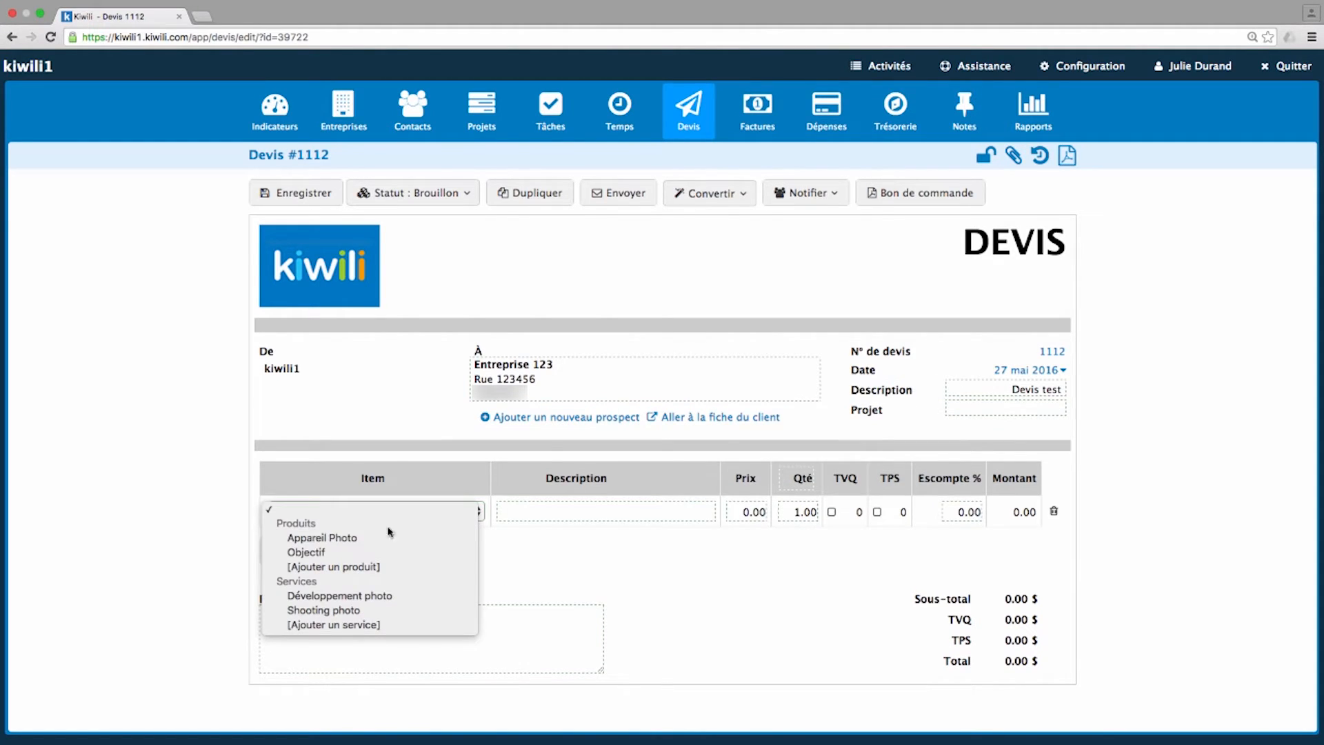
pyautogui.click(365, 539)
# Step: Examine the new product form from the quote's second item line and close it without adding a product
pyautogui.click(448, 545)
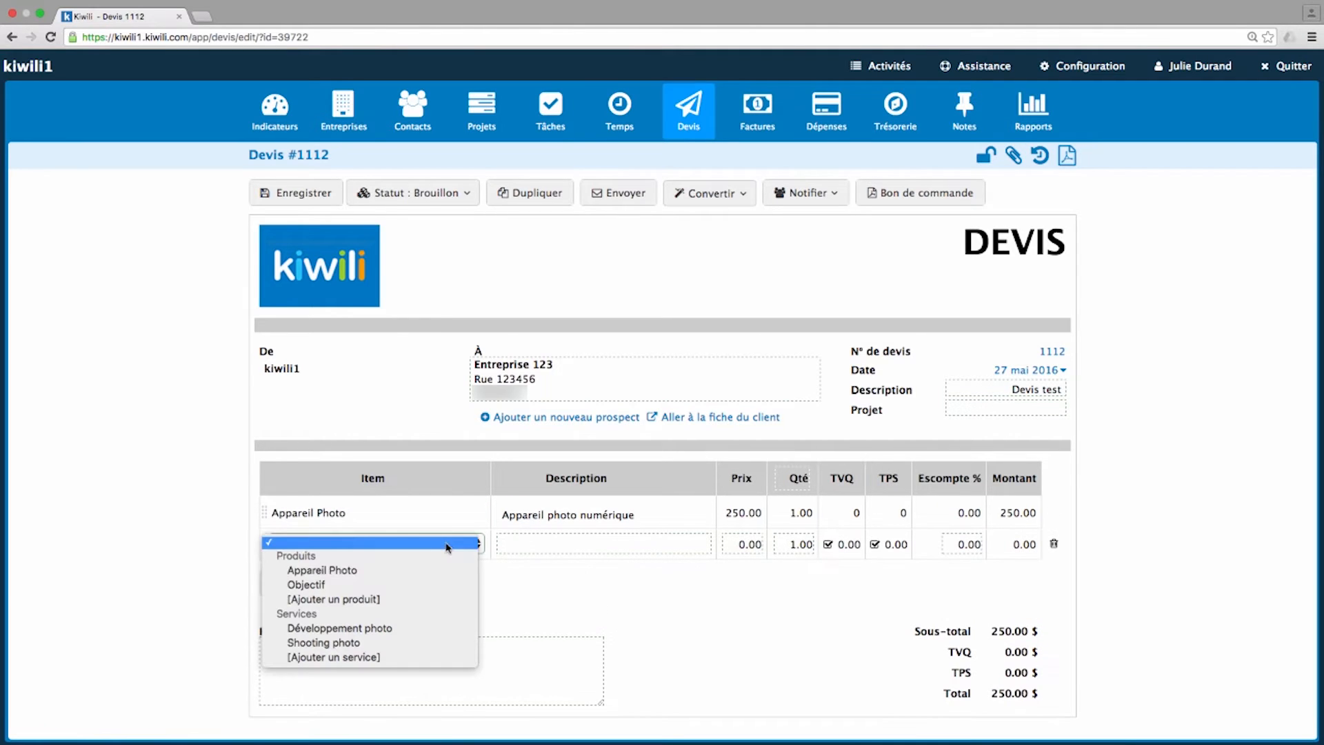
pyautogui.click(359, 598)
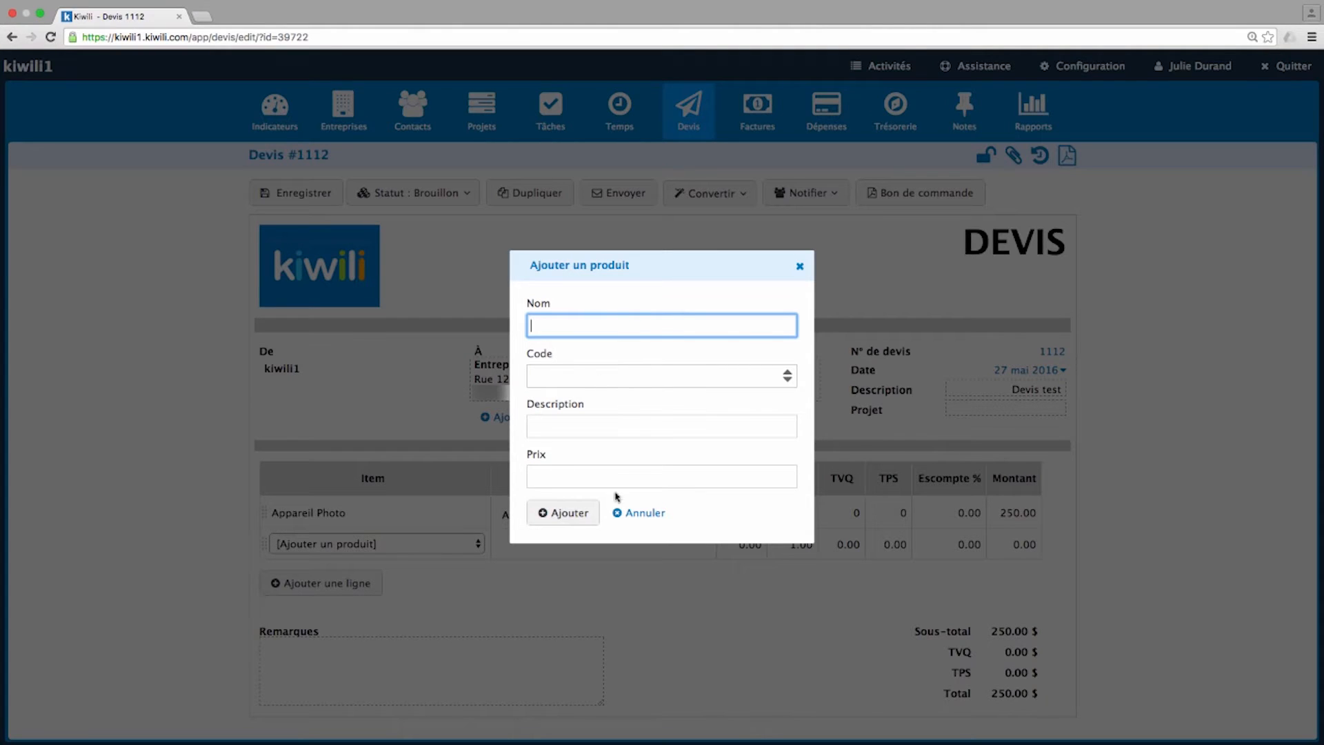
pyautogui.click(799, 267)
# Step: Apply the TVQ and TPS taxes to the Appareil Photo line
pyautogui.click(591, 520)
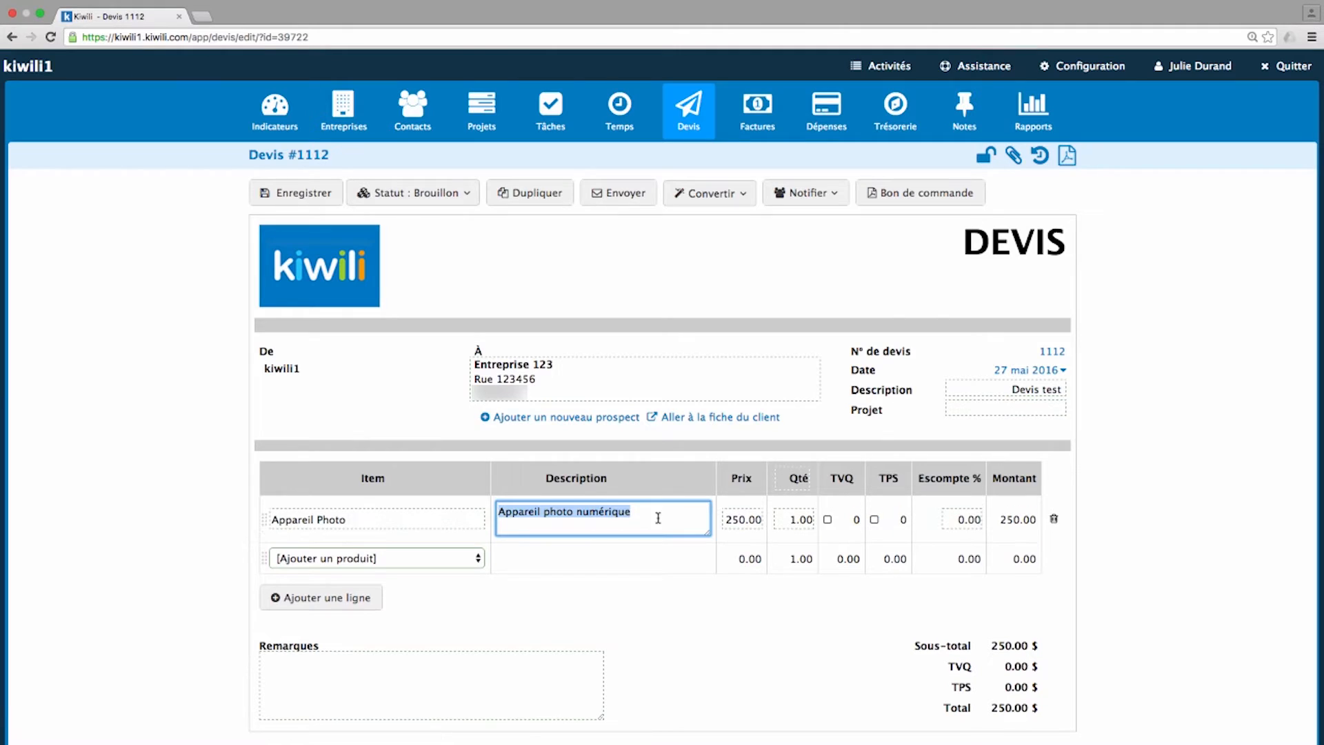
pyautogui.click(744, 518)
pyautogui.click(797, 516)
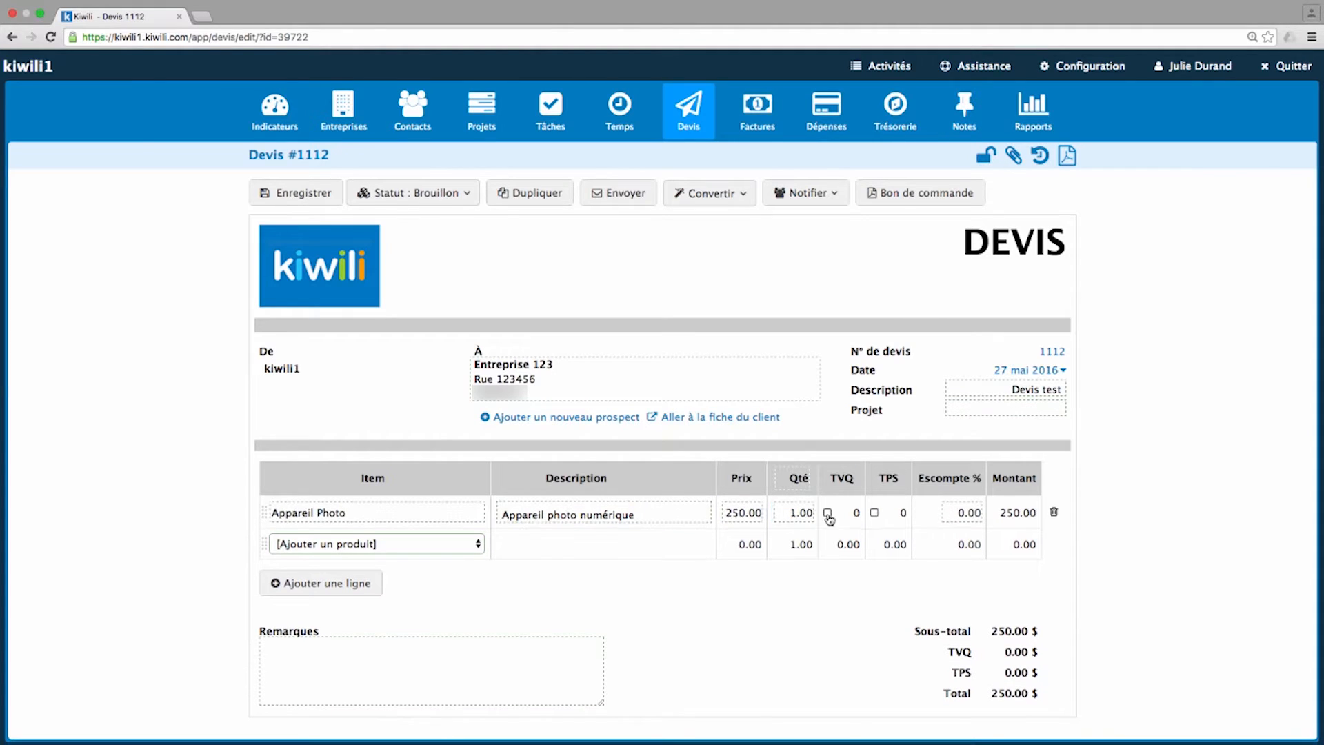
pyautogui.click(828, 514)
pyautogui.click(875, 513)
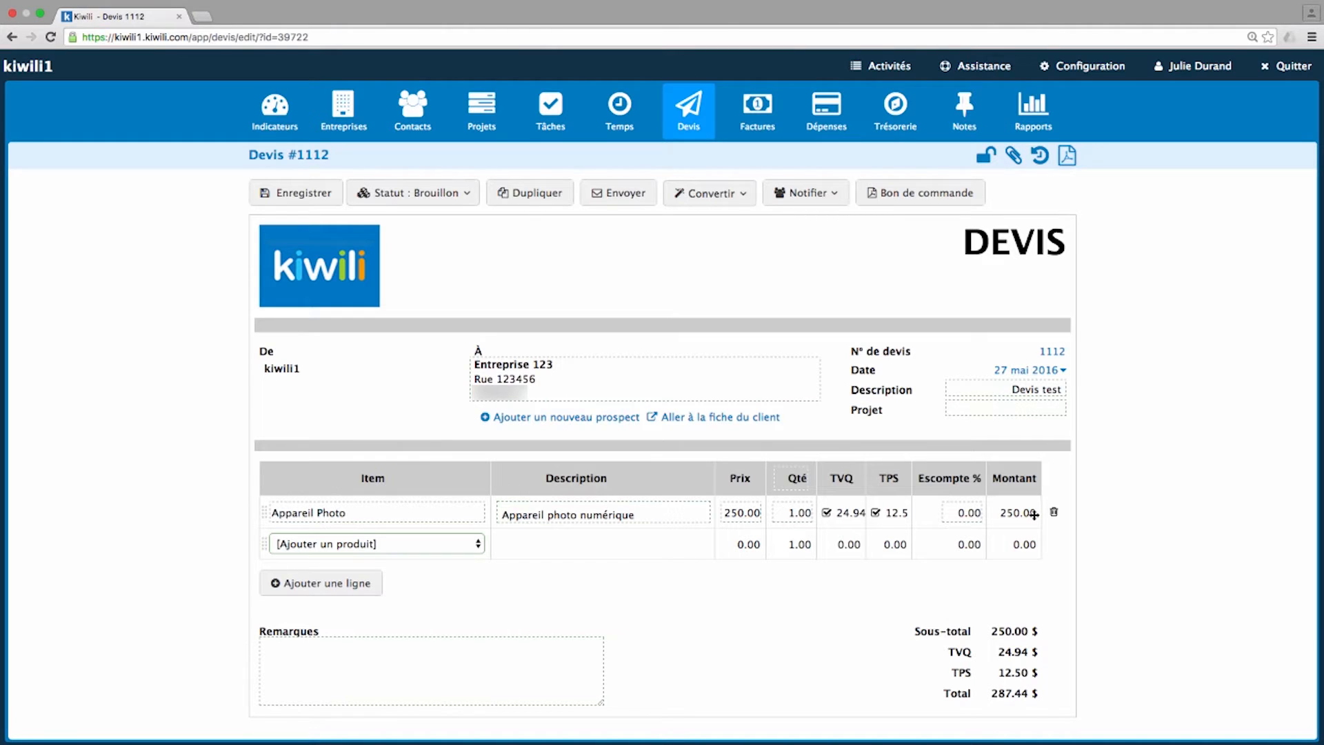
# Step: View the quote's password protection dialog and close it without setting a password
pyautogui.click(991, 160)
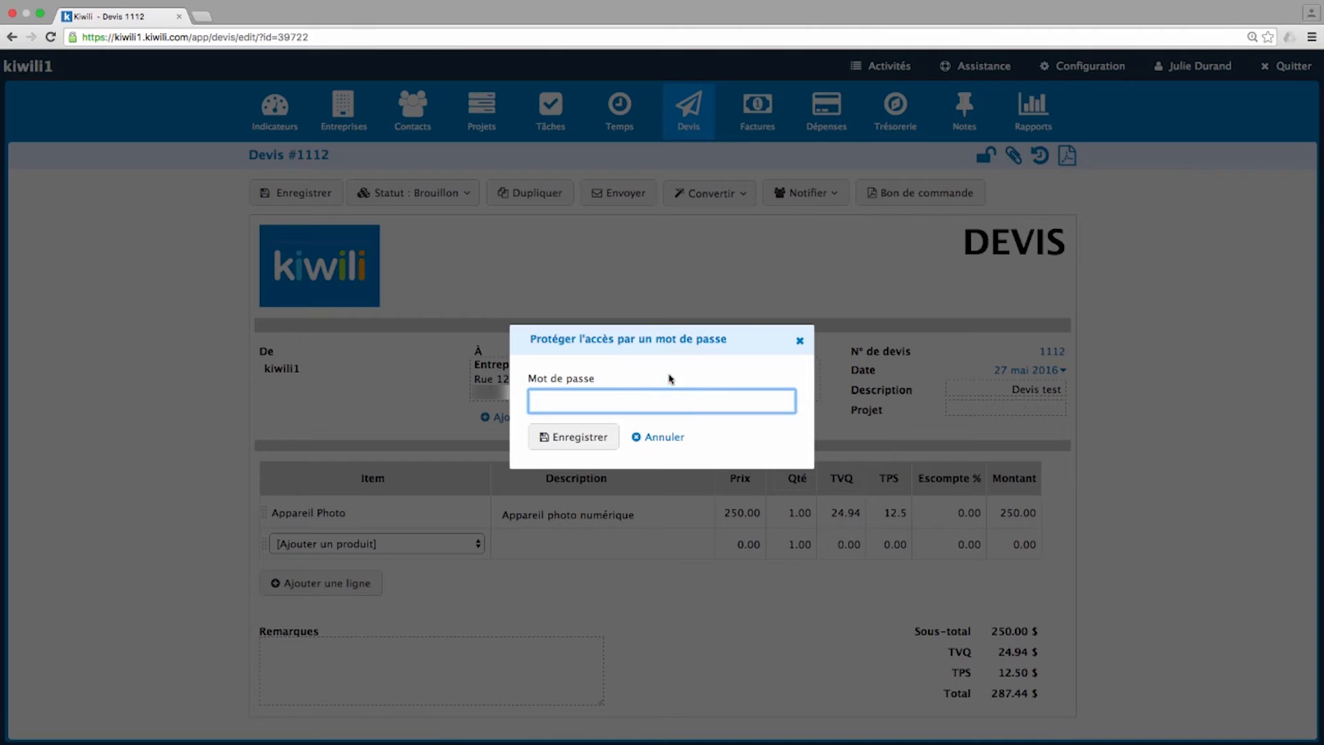
pyautogui.click(800, 340)
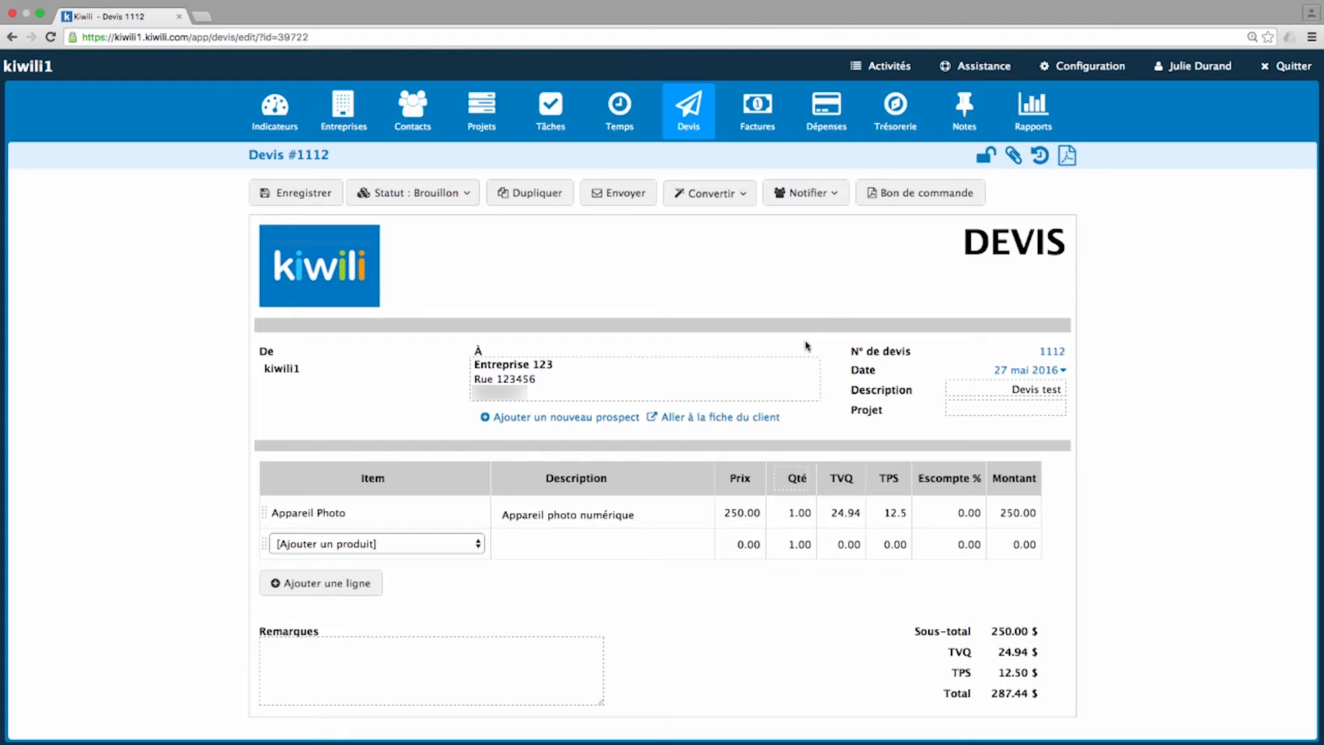
# Step: Attach the file LOGO_KIWILI.jpg from the Bureau folder to the quote and mark it as public
pyautogui.click(1013, 159)
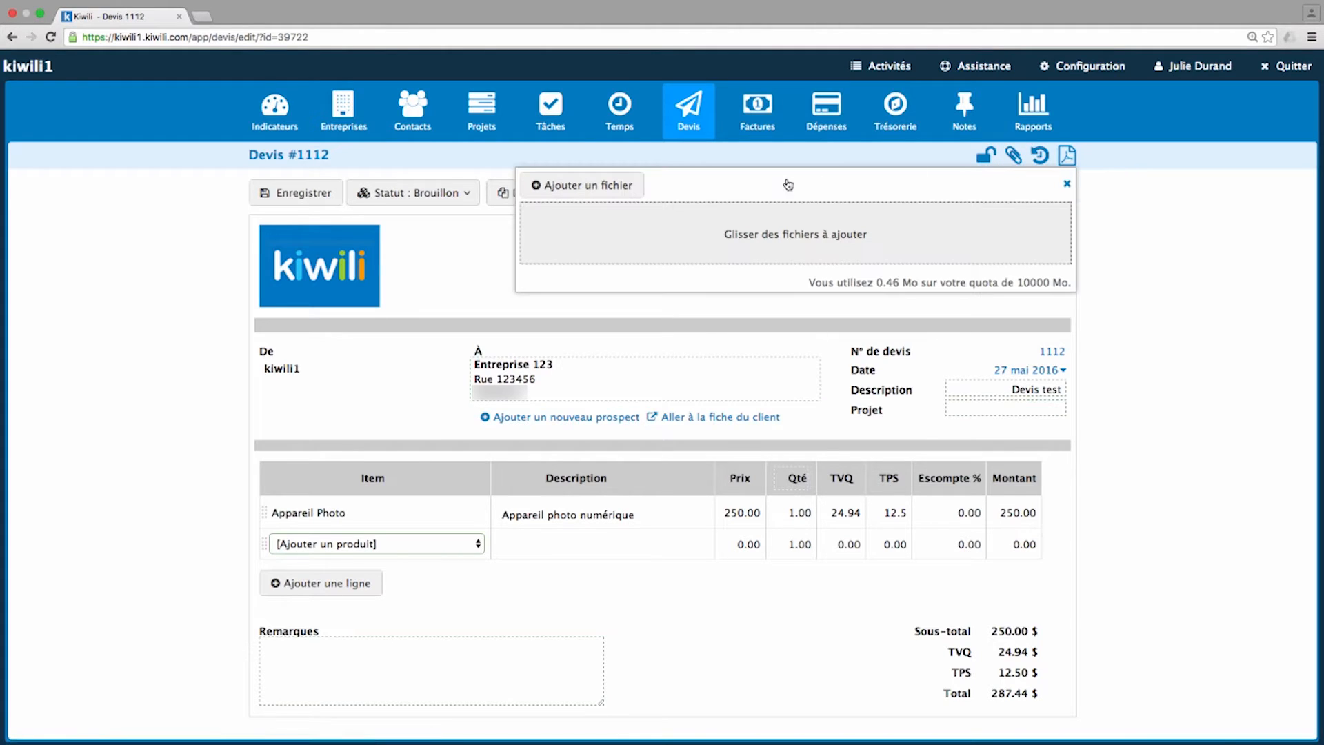
pyautogui.click(619, 186)
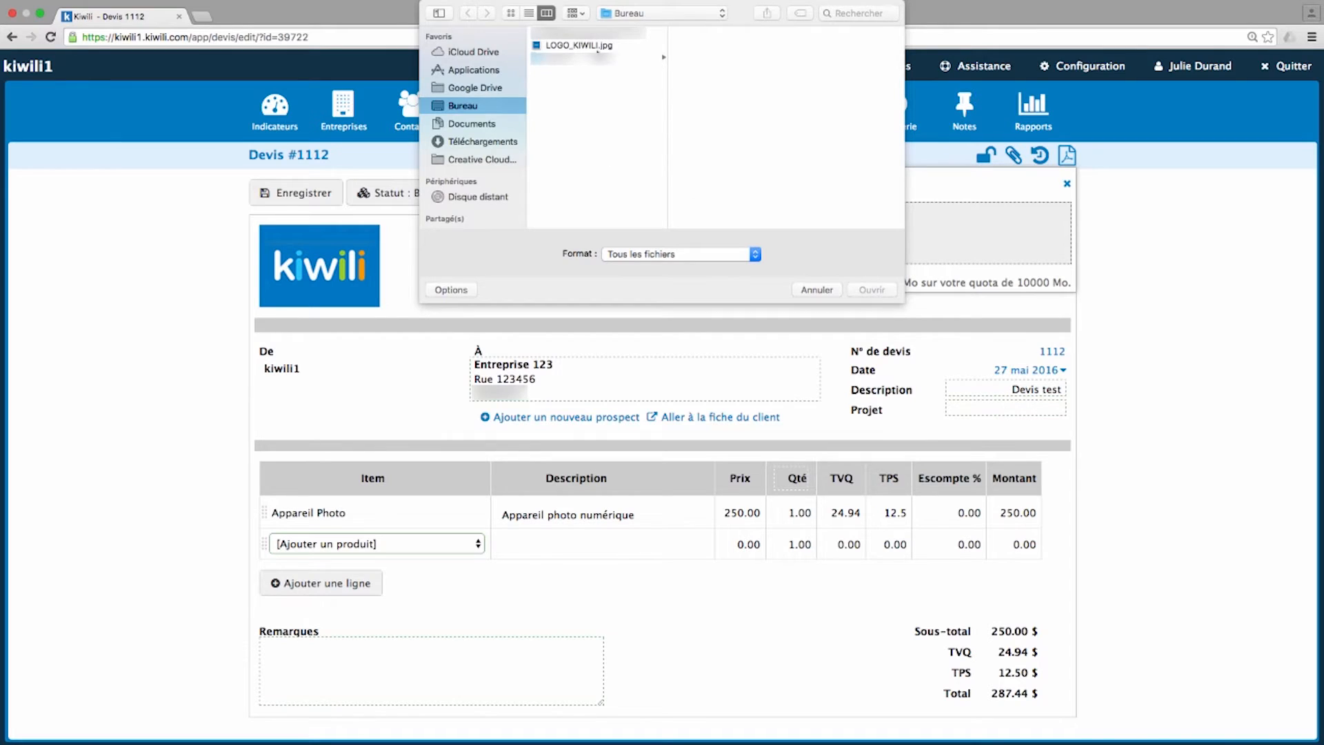
pyautogui.doubleClick(598, 50)
pyautogui.click(530, 328)
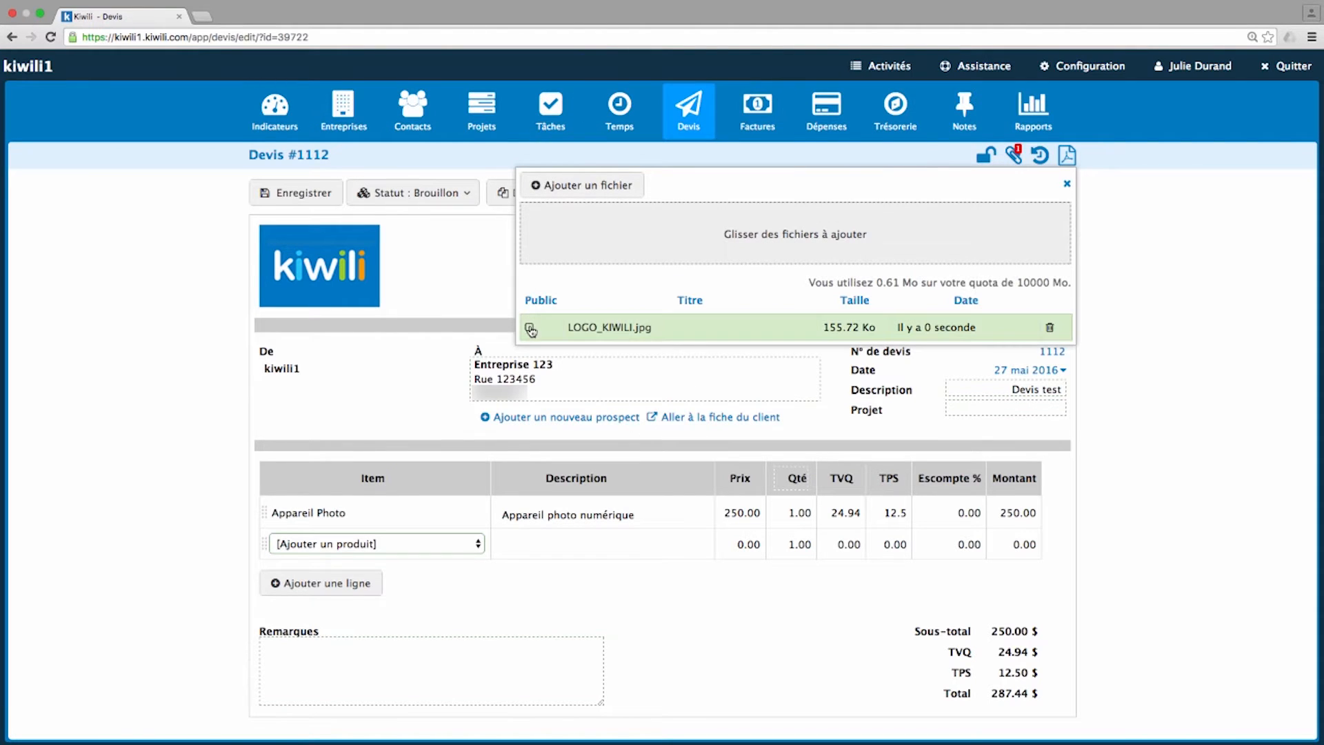
pyautogui.click(529, 329)
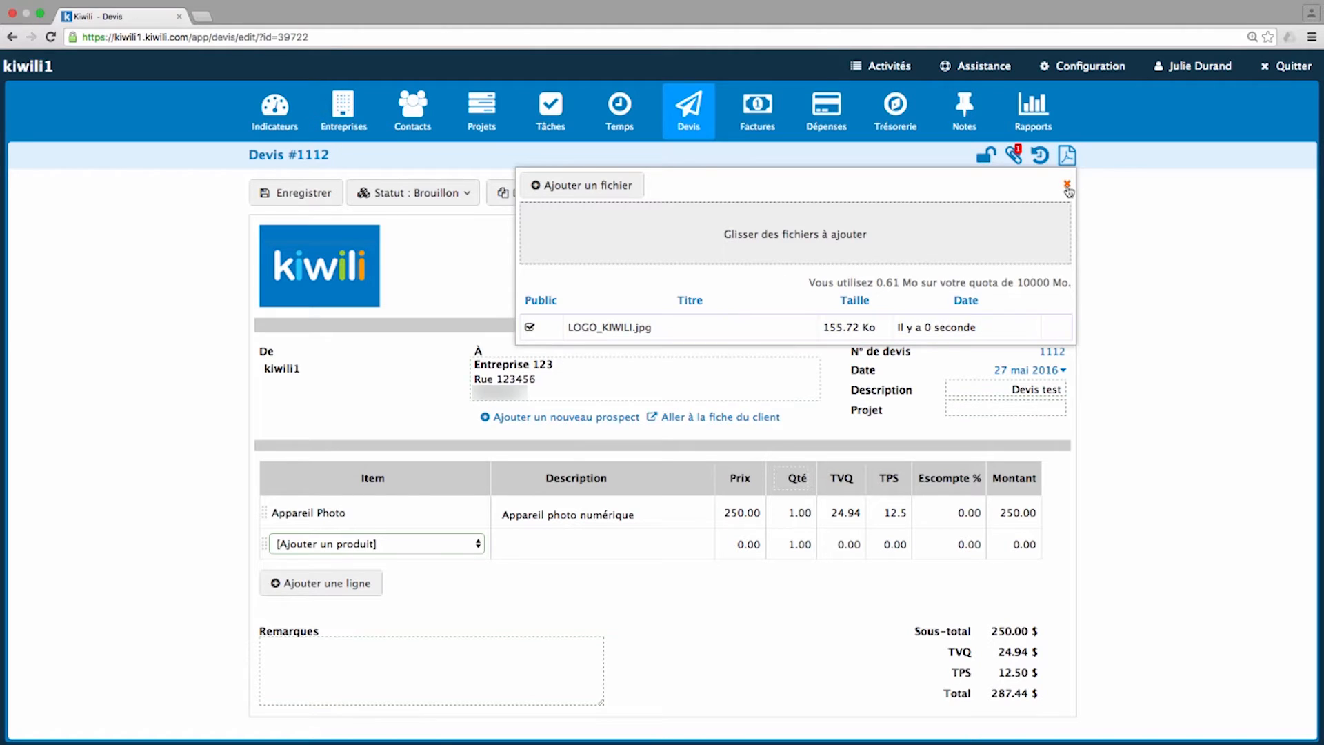
pyautogui.click(1068, 188)
# Step: Review the quote's history, hide it again, and examine the available quote statuses
pyautogui.click(1042, 157)
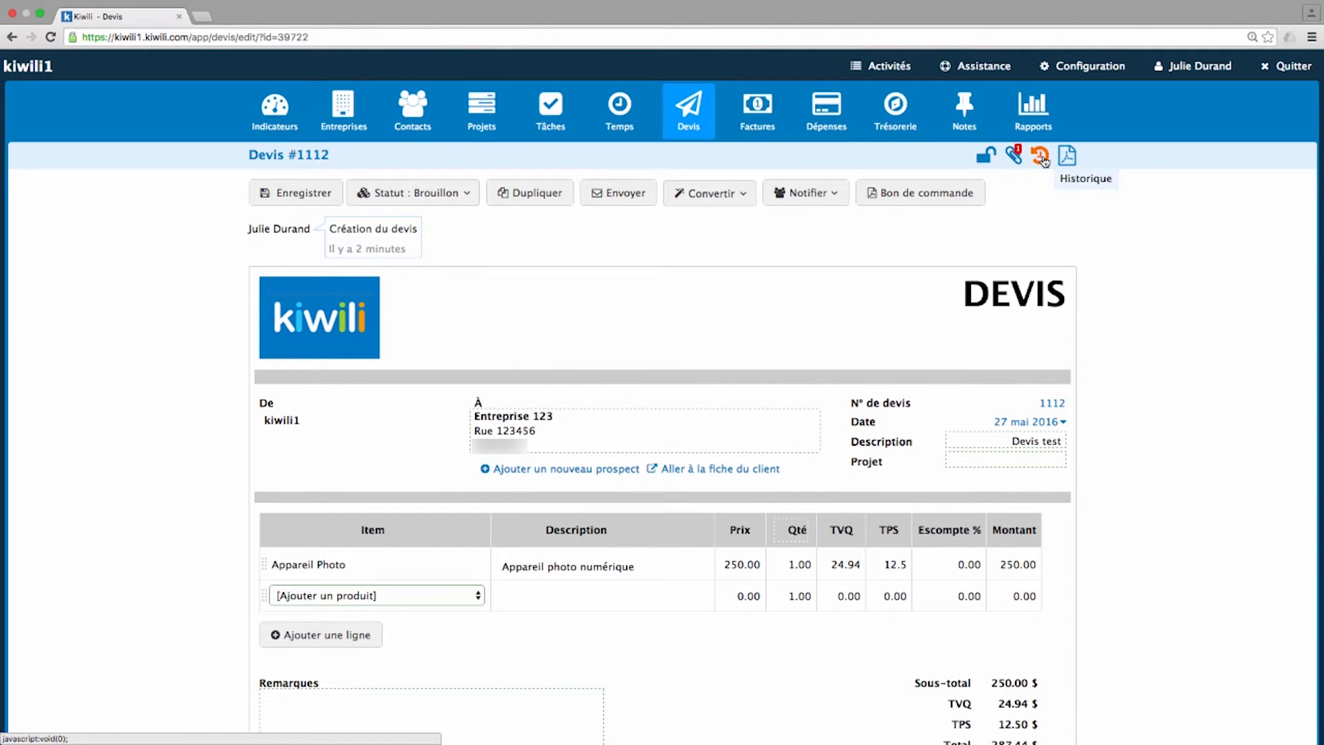
pyautogui.click(1043, 157)
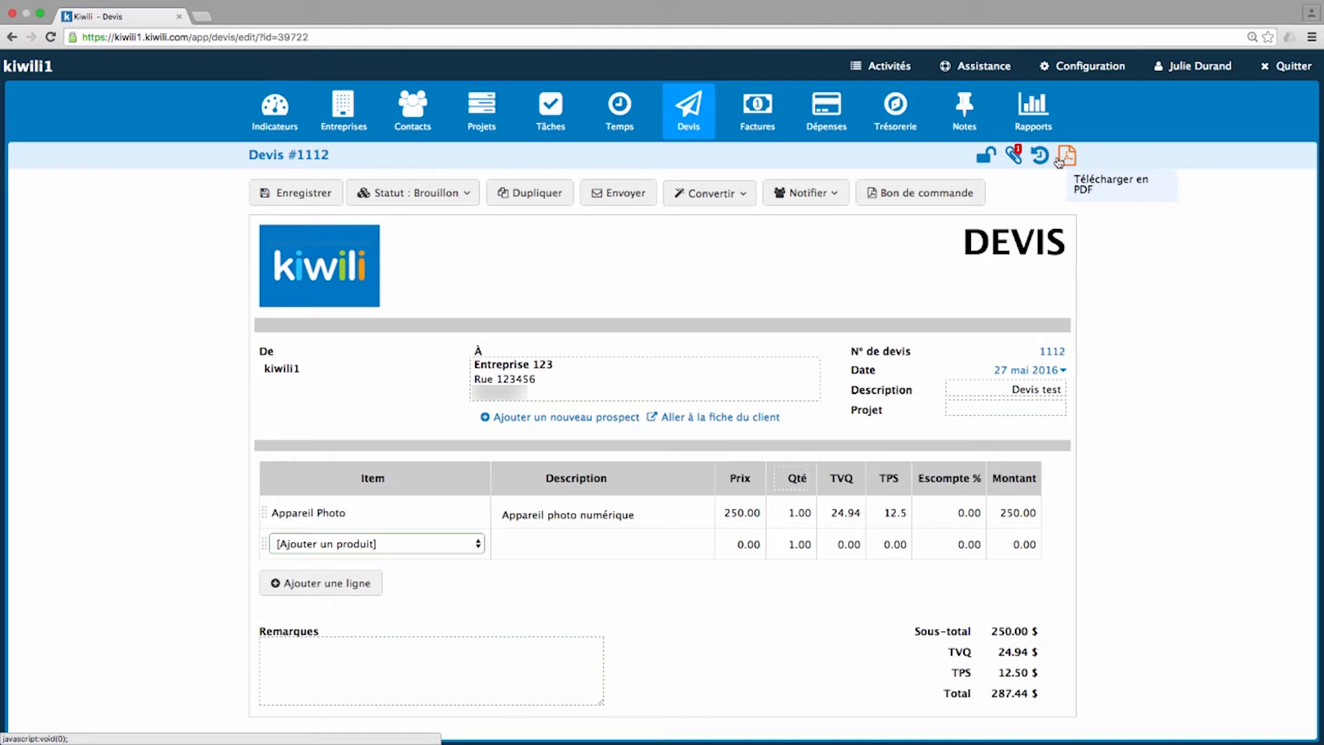
pyautogui.click(455, 198)
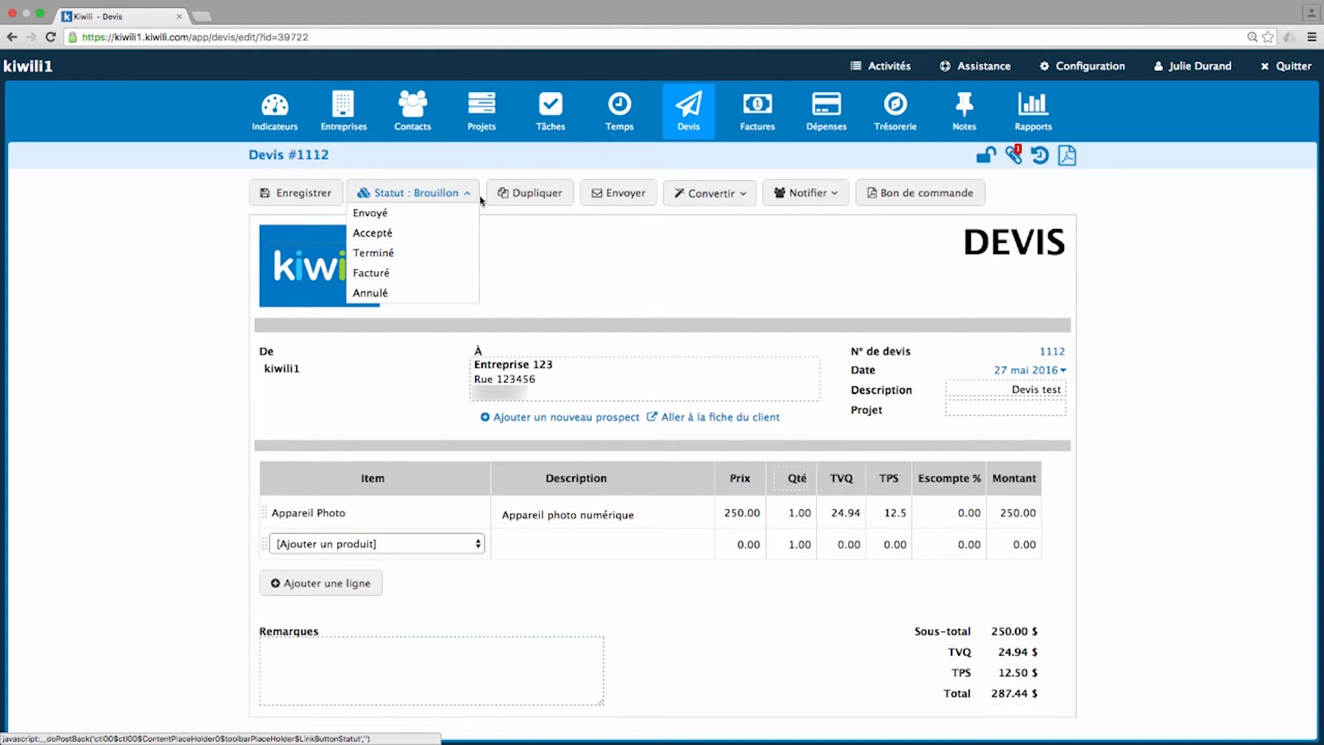
pyautogui.click(531, 197)
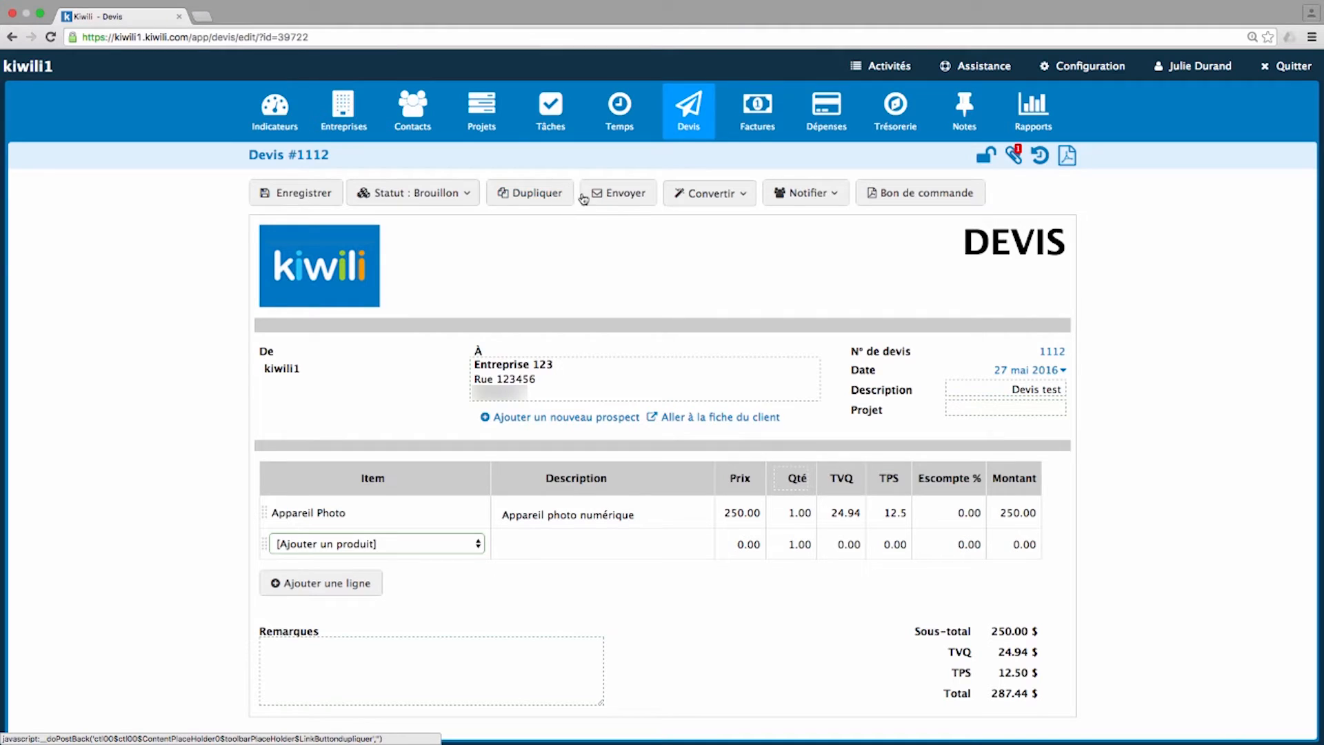
# Step: Send the quote by e-mail to Entreprise 123, with a copy to the company's other contact, keeping the default subject and message
pyautogui.click(607, 199)
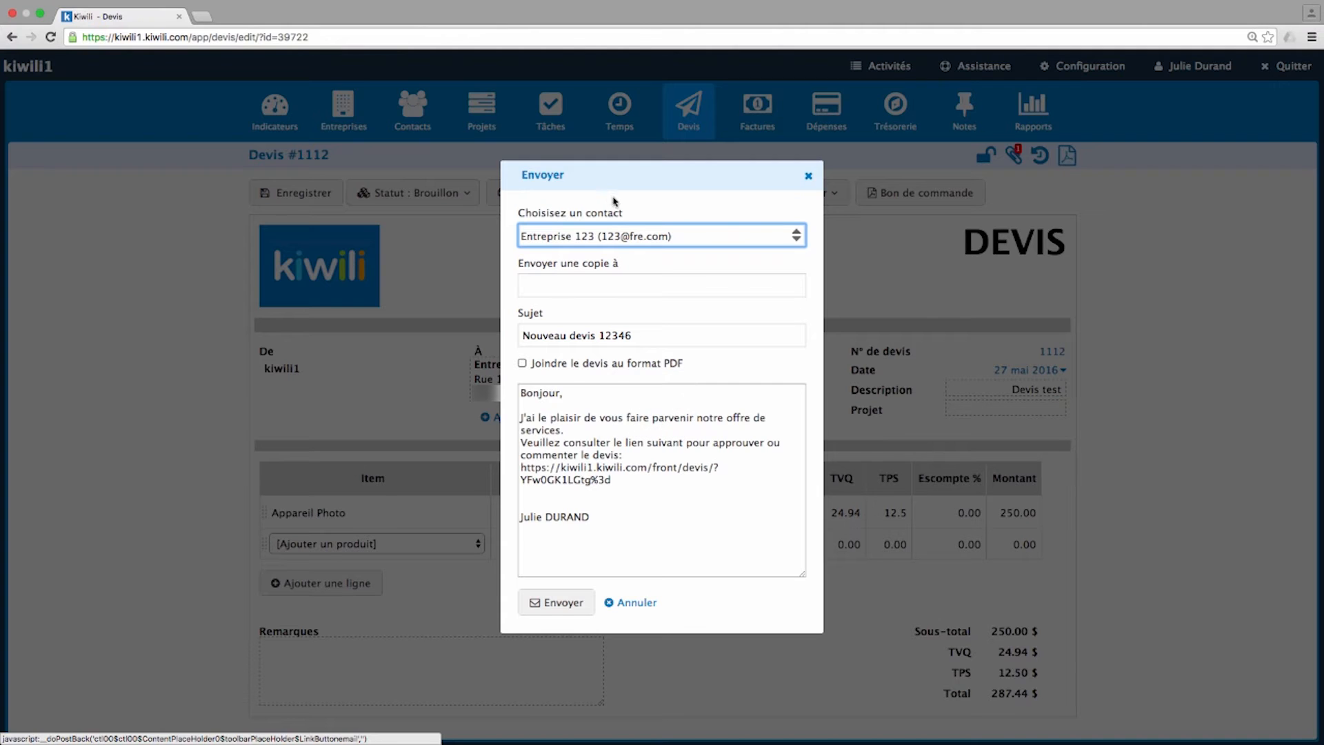
pyautogui.click(796, 236)
pyautogui.click(773, 238)
pyautogui.click(624, 284)
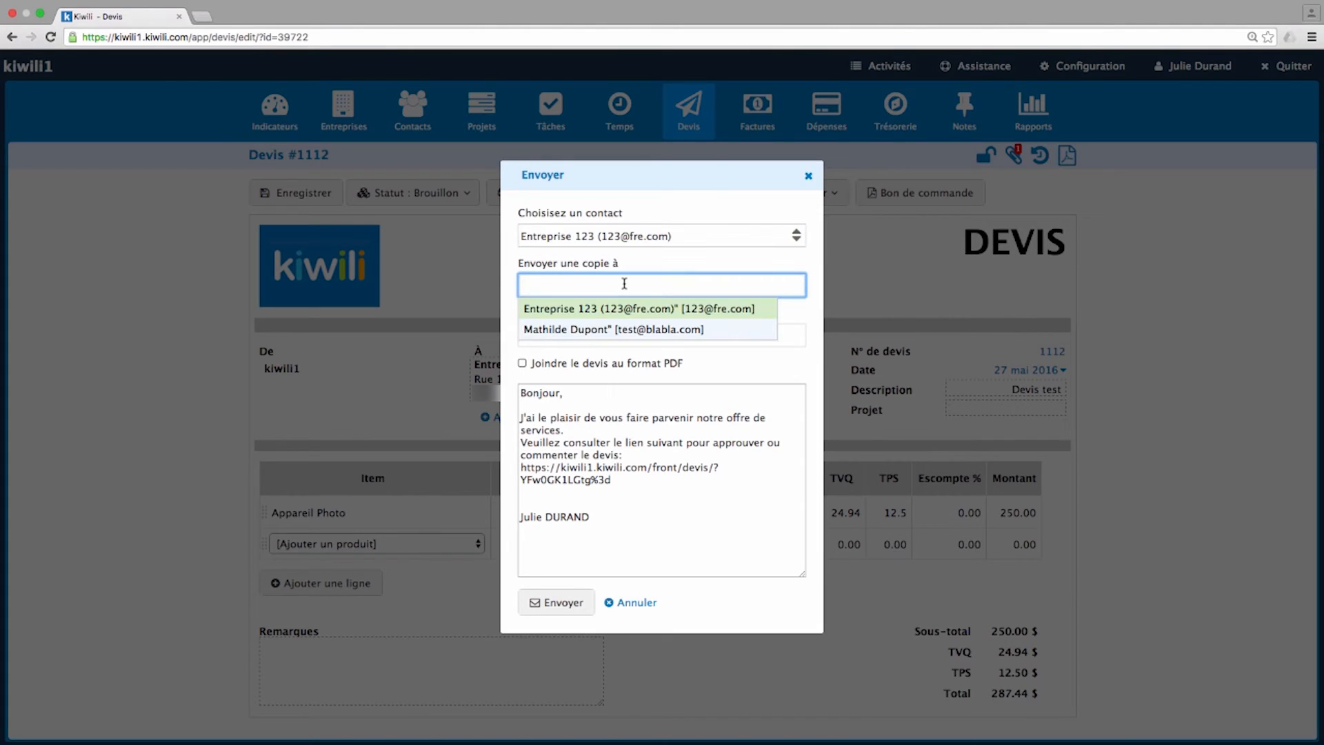
pyautogui.click(642, 330)
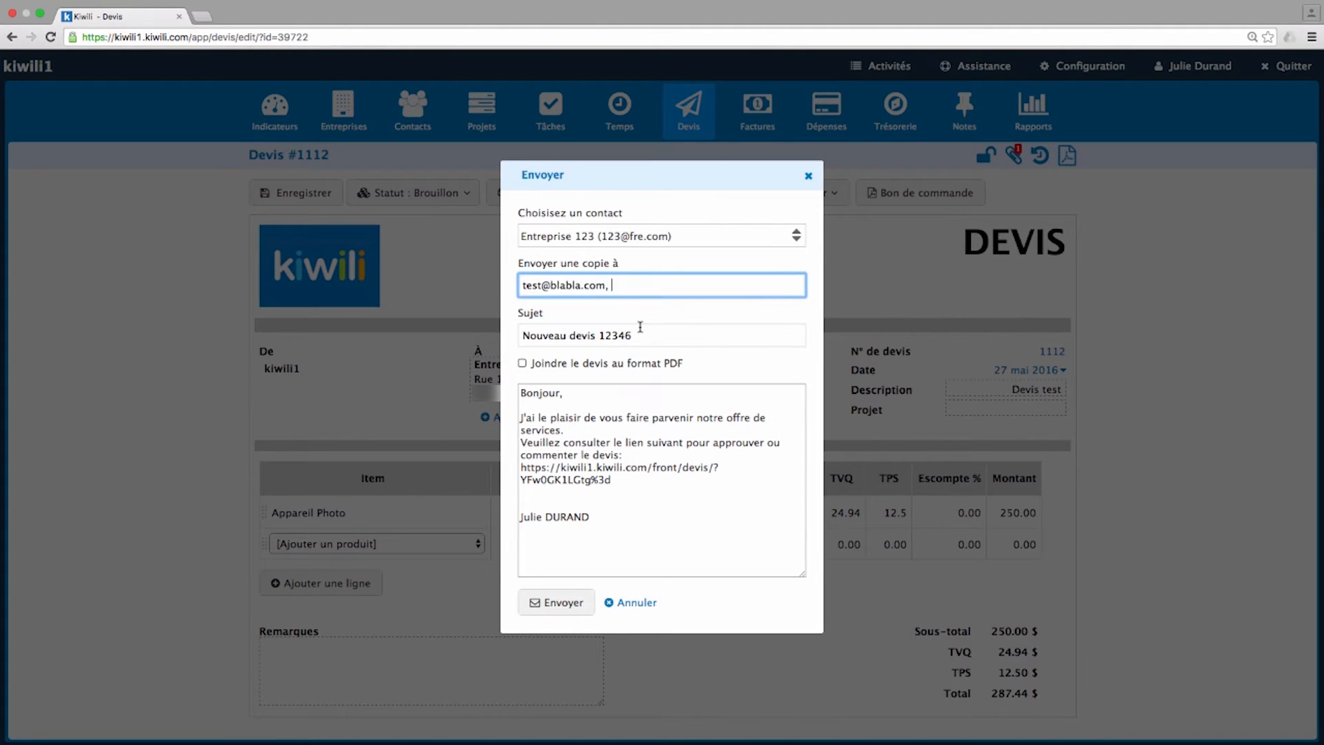
pyautogui.click(639, 333)
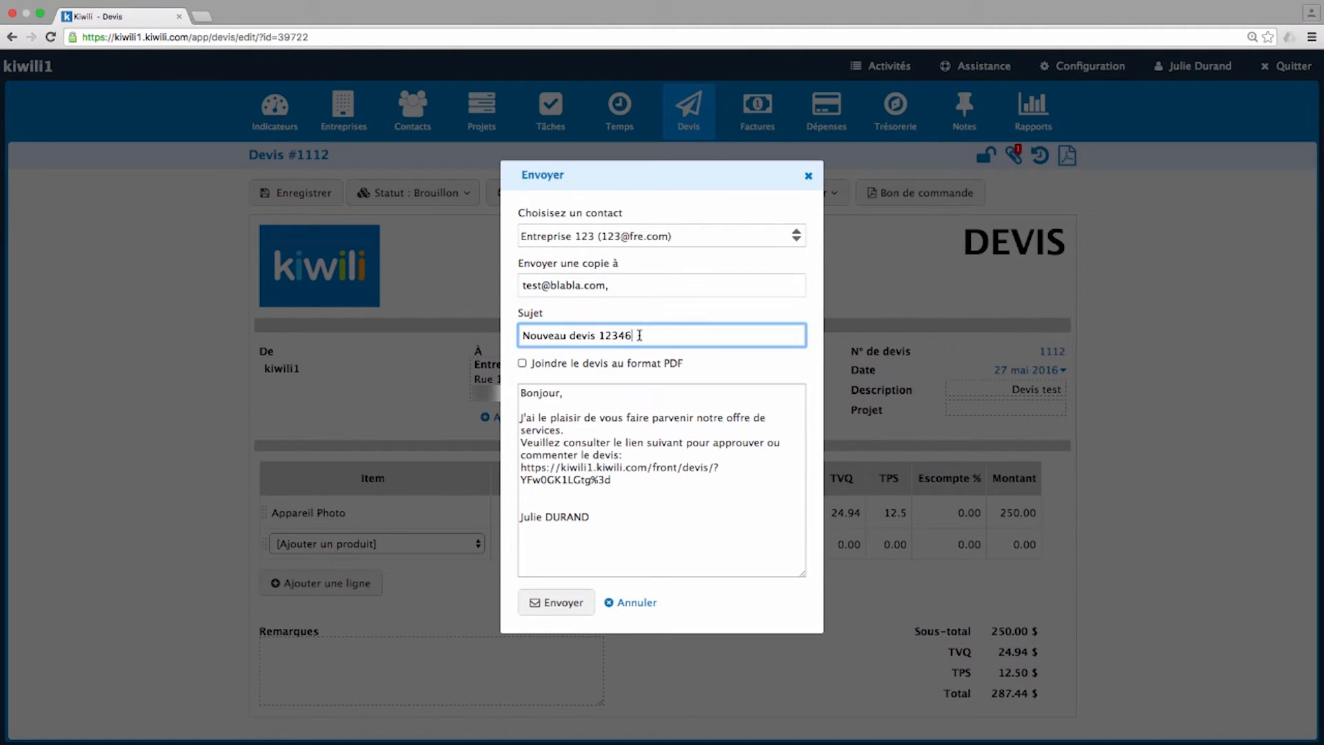
pyautogui.click(625, 408)
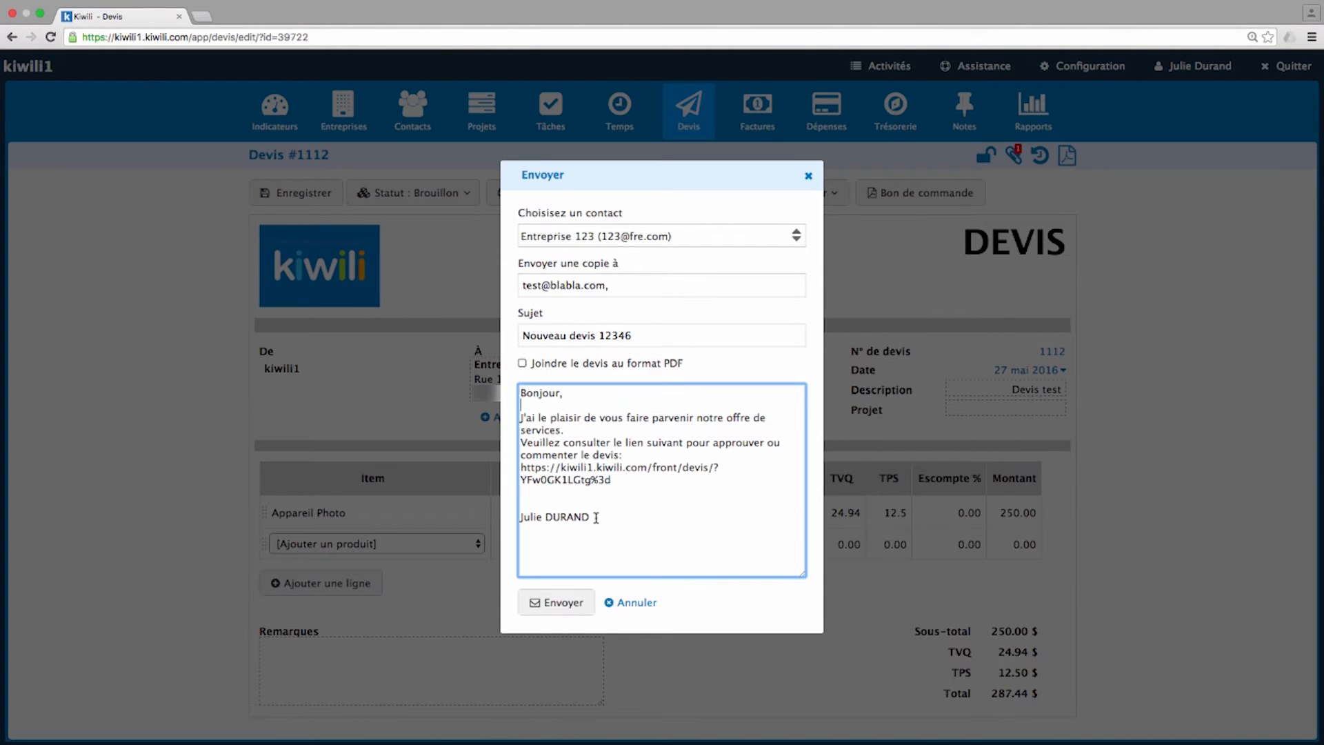
pyautogui.click(571, 608)
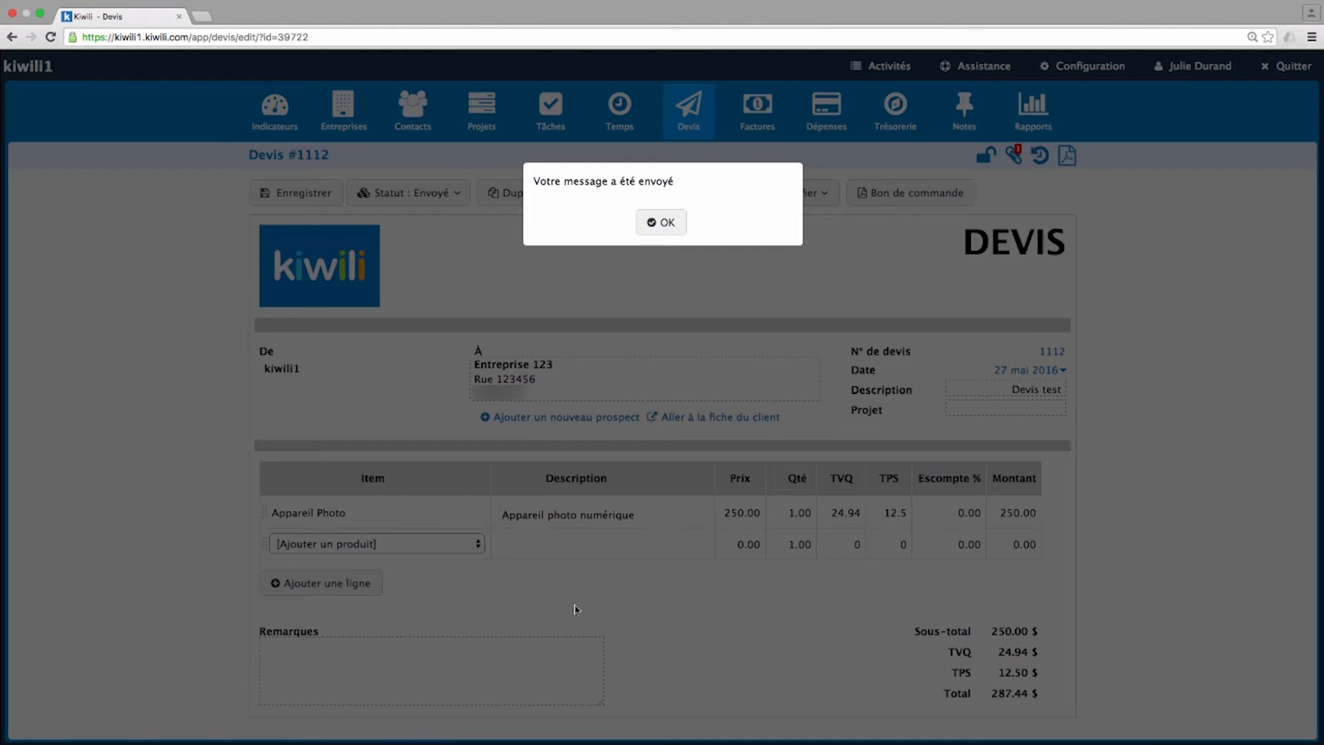
pyautogui.click(663, 221)
# Step: Review the quote's conversion options and the list of users who can be notified
pyautogui.click(716, 195)
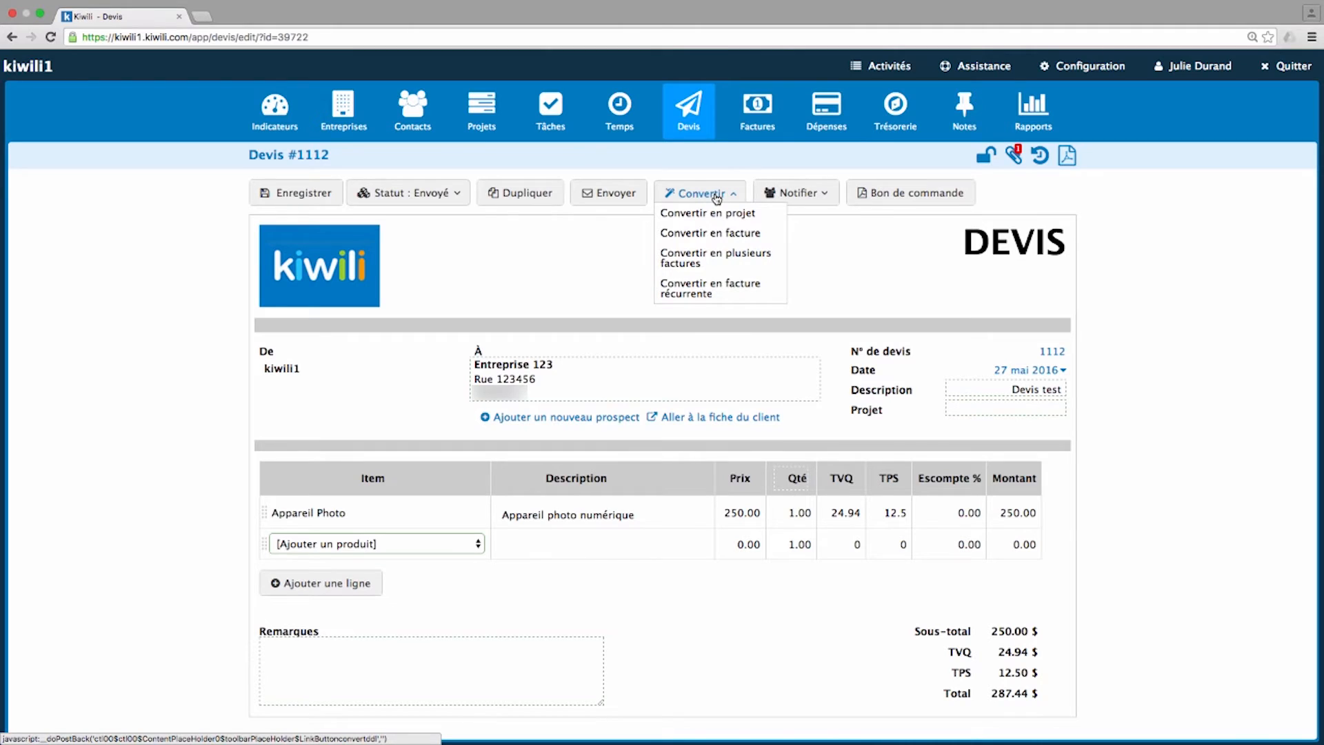
pyautogui.click(732, 198)
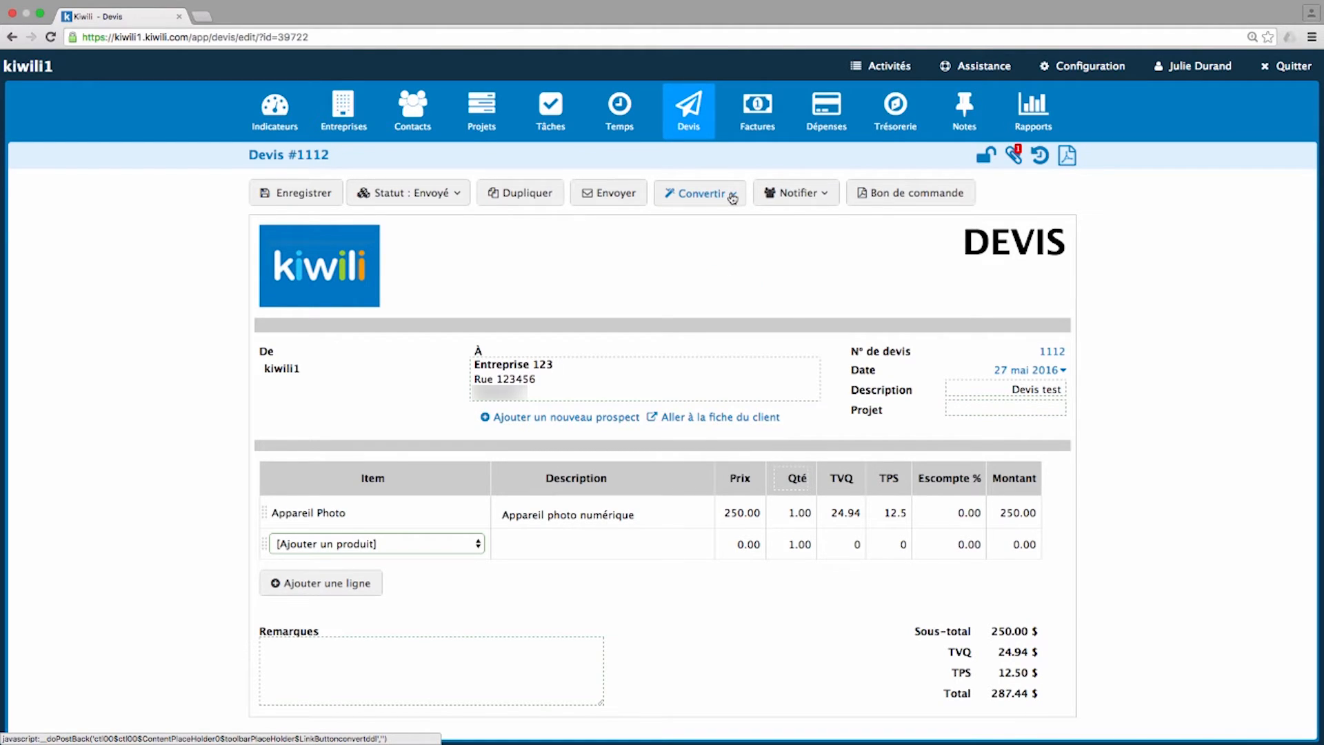
pyautogui.click(823, 197)
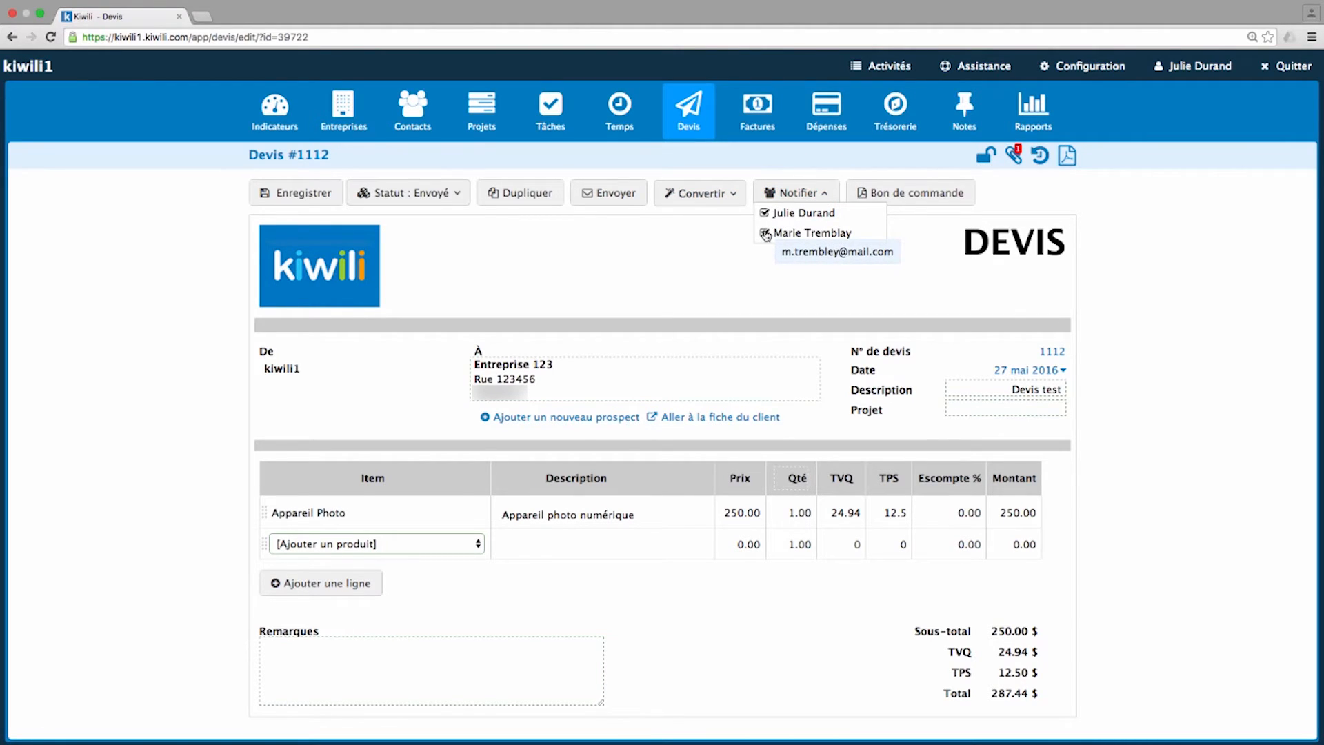
pyautogui.click(825, 200)
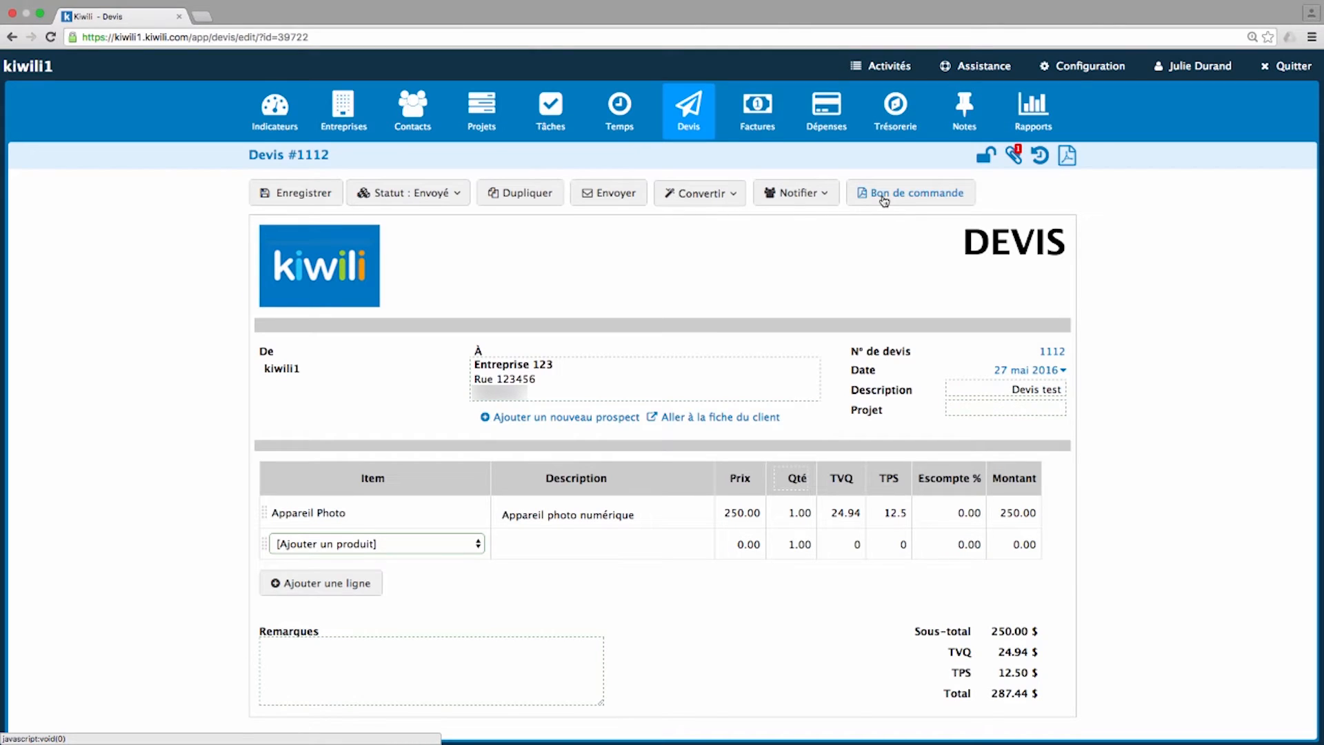
# Step: Reopen the Devis test quote for Entreprise 123 from the quotes list and open its online client version
pyautogui.scroll(-1, 884, 201)
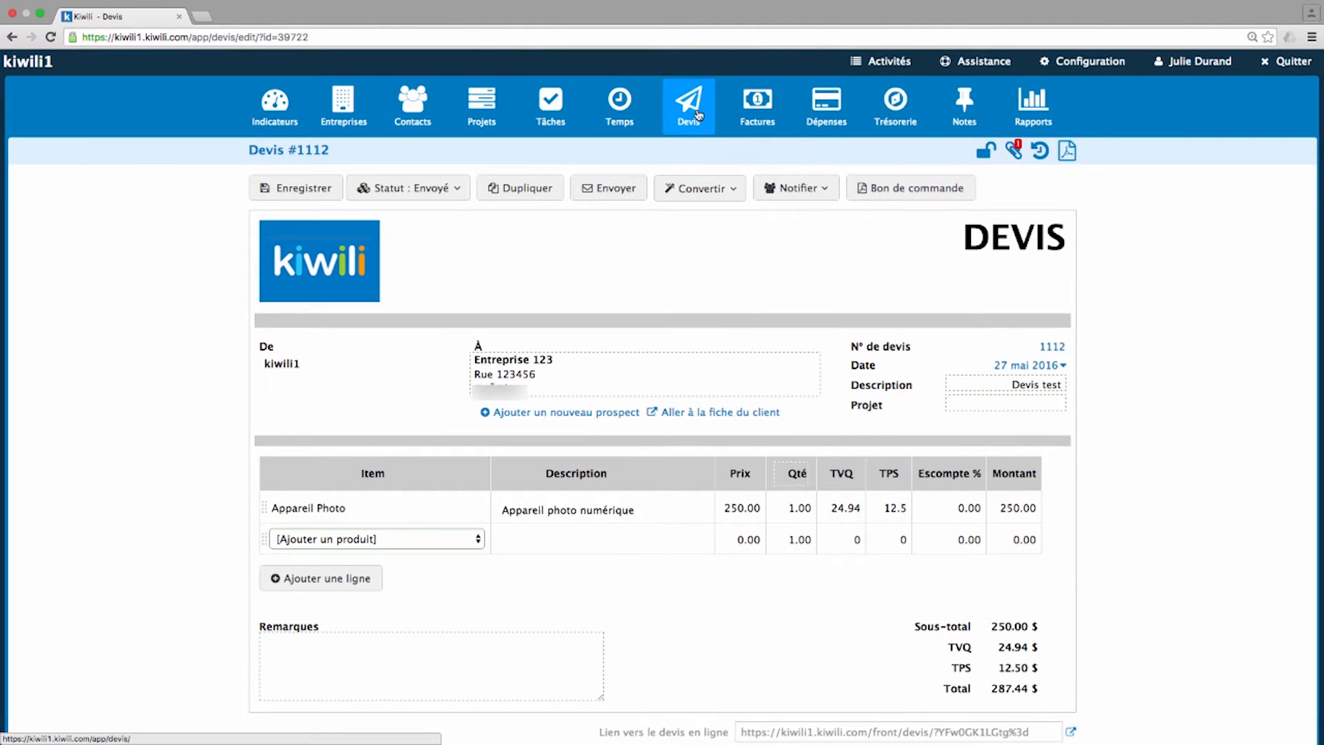
pyautogui.click(698, 115)
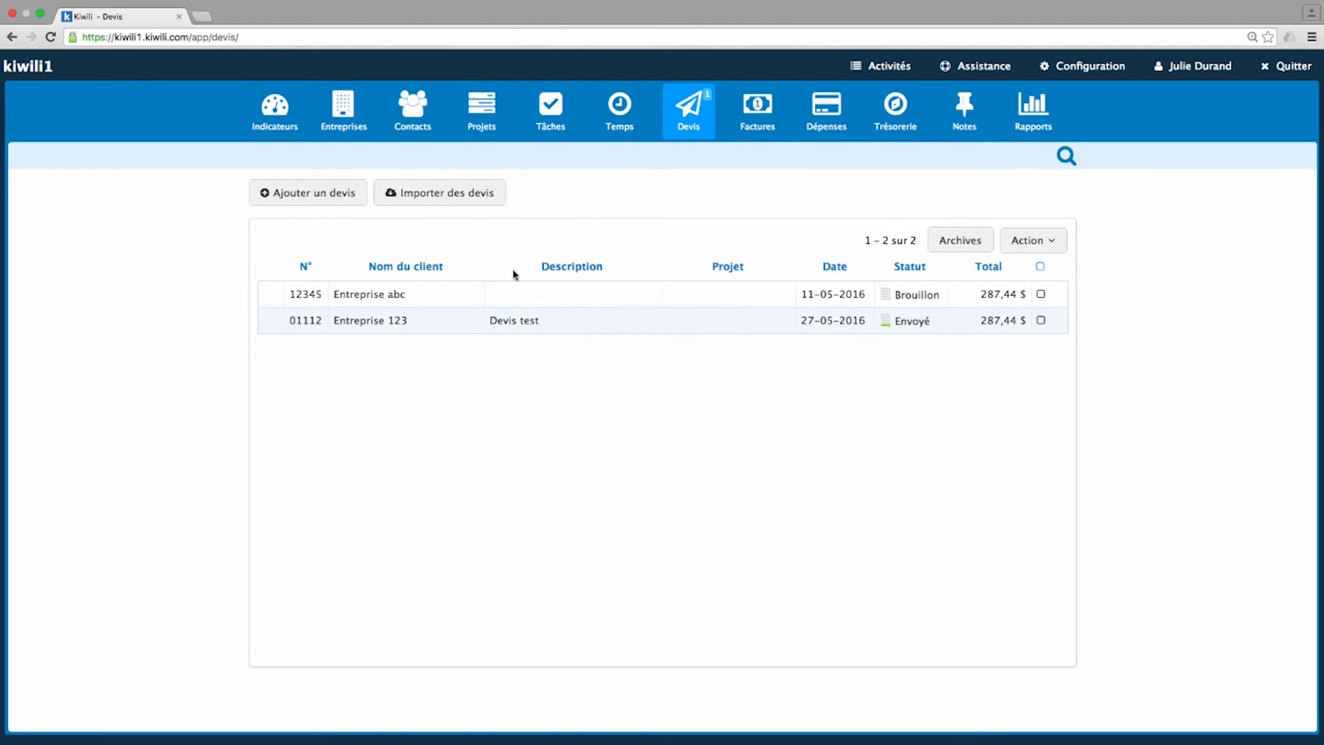
pyautogui.click(472, 330)
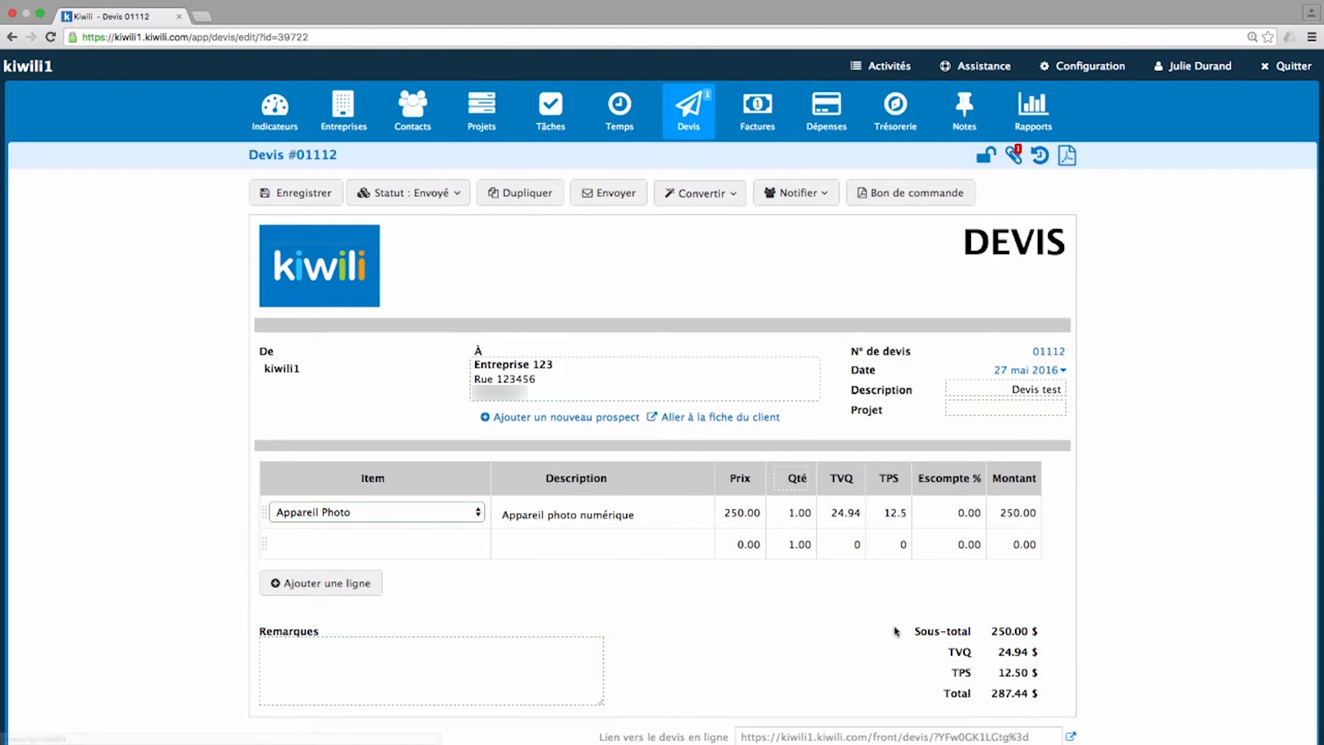
pyautogui.click(1072, 737)
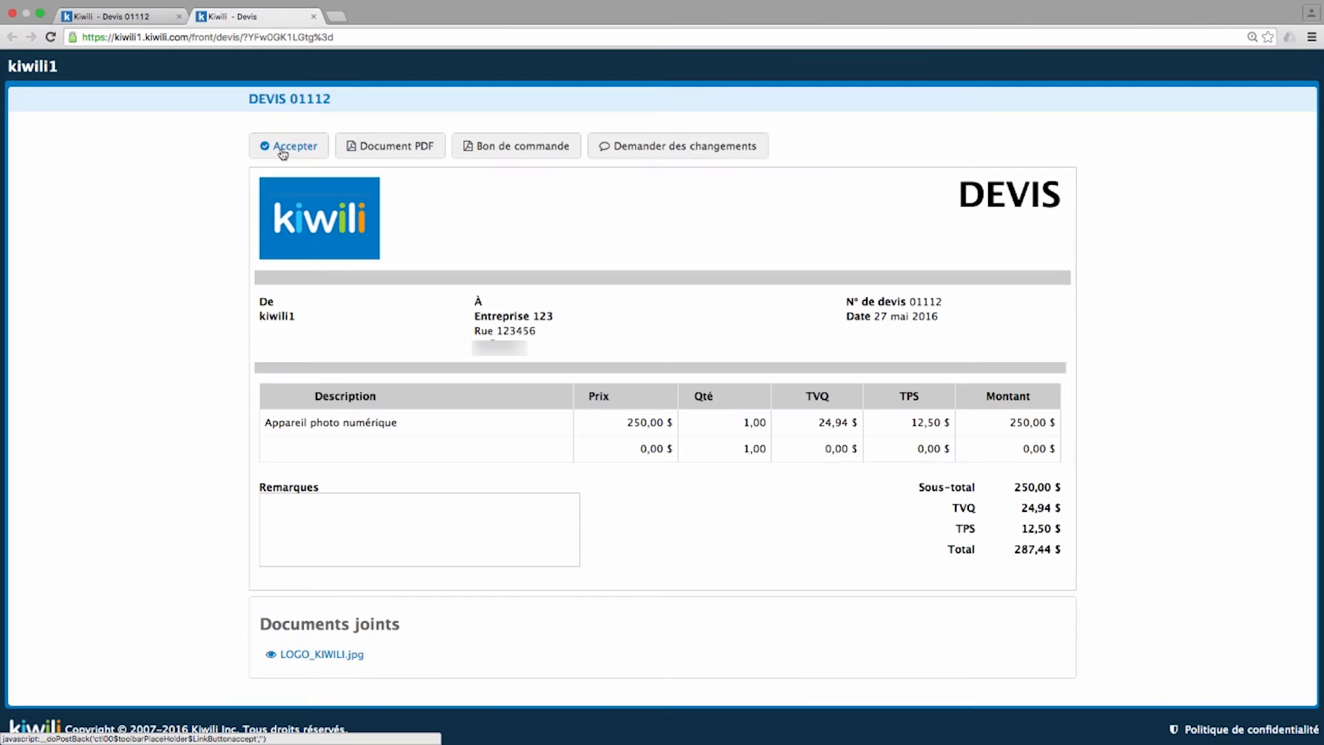
# Step: Submit the change request "Ajouter produit c" on the online quote and accept the quote
pyautogui.click(659, 153)
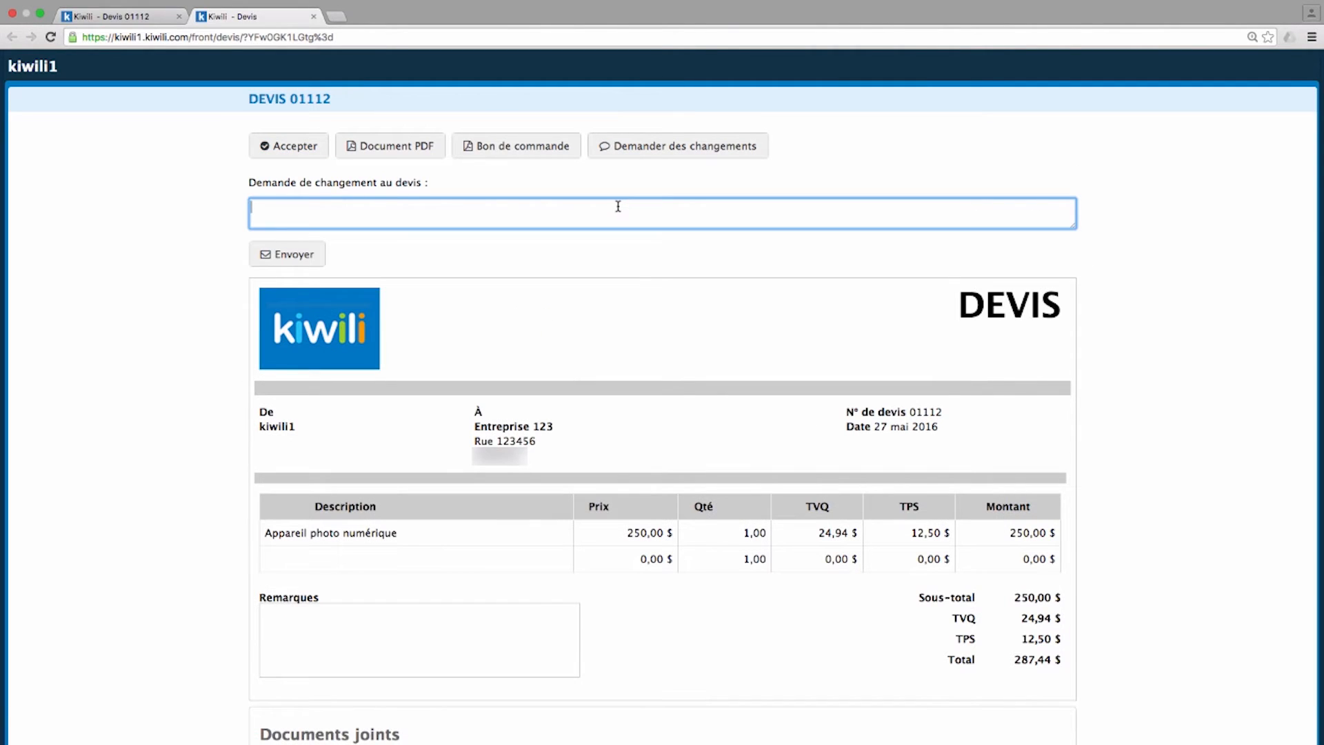
pyautogui.write('Ajouter produit c')
pyautogui.click(286, 255)
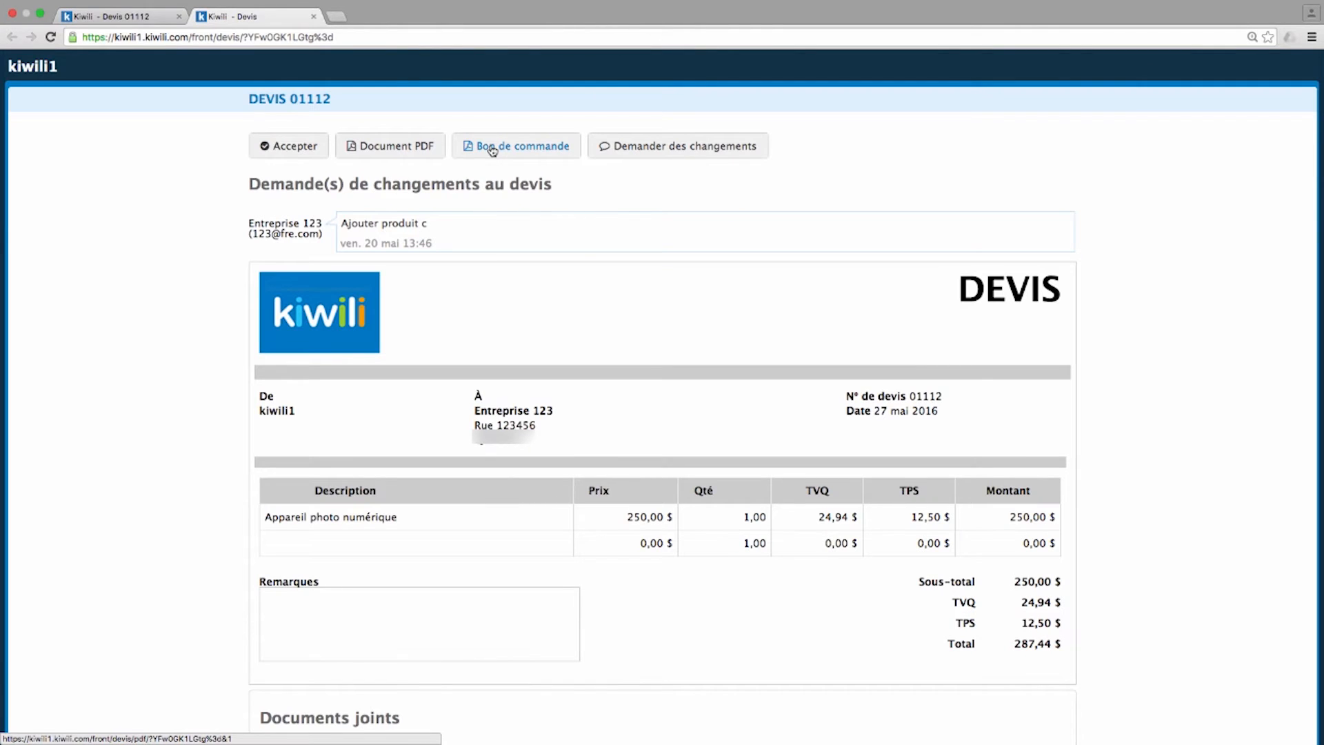
pyautogui.click(313, 149)
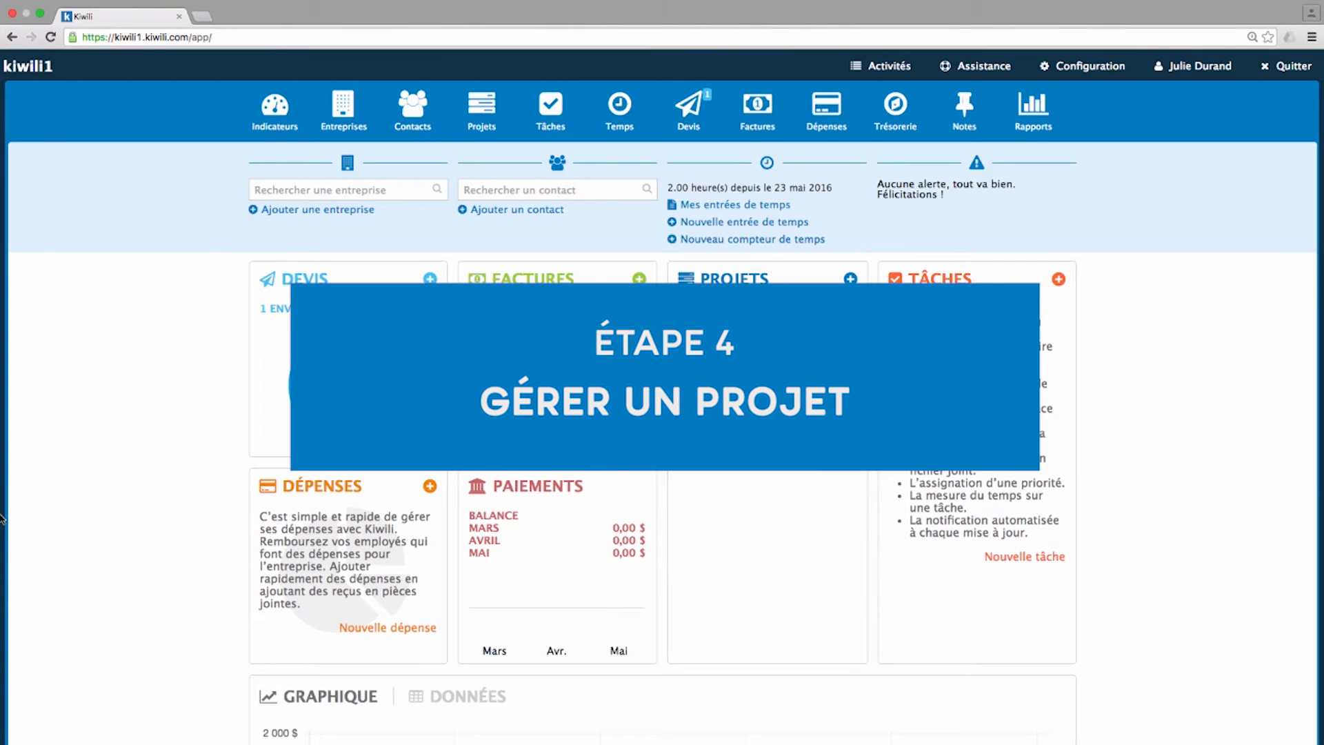
# Step: Go to the projects list and view the new project form, closing it without creating a project
pyautogui.moveTo(326, 381)
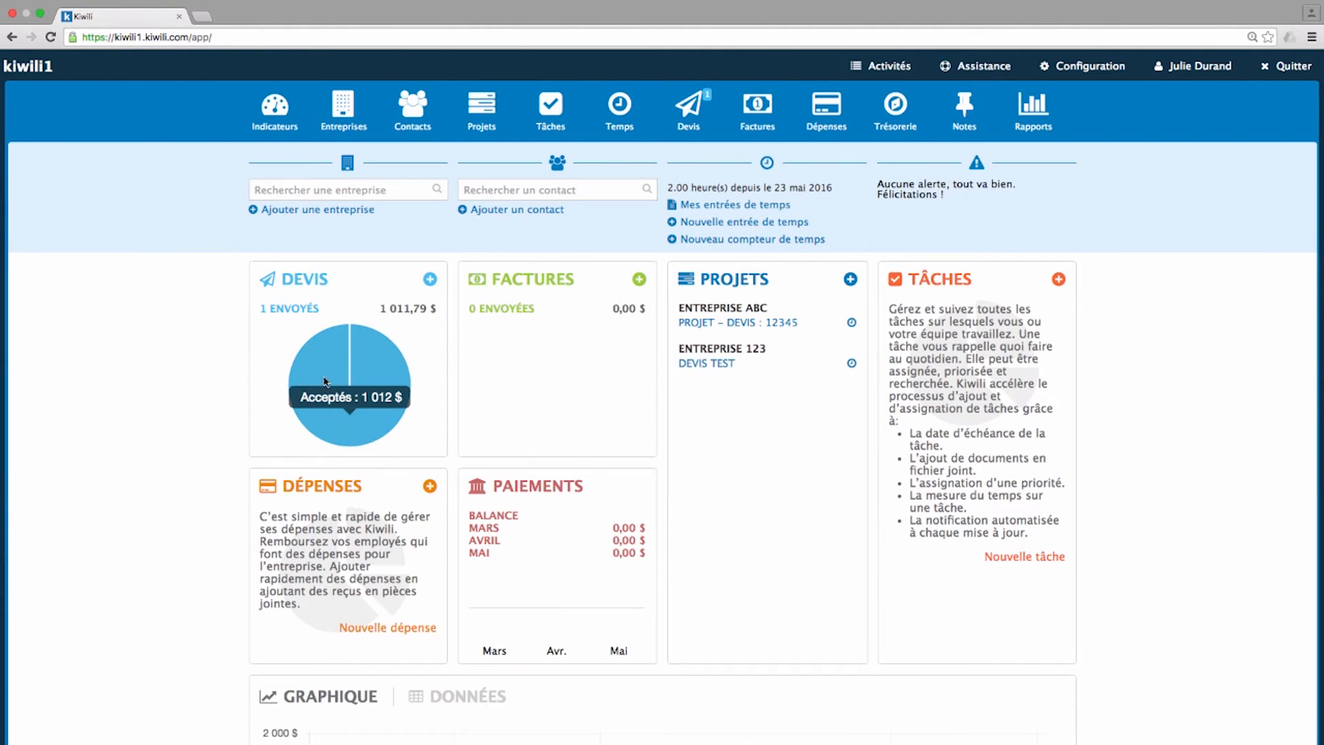
pyautogui.click(487, 123)
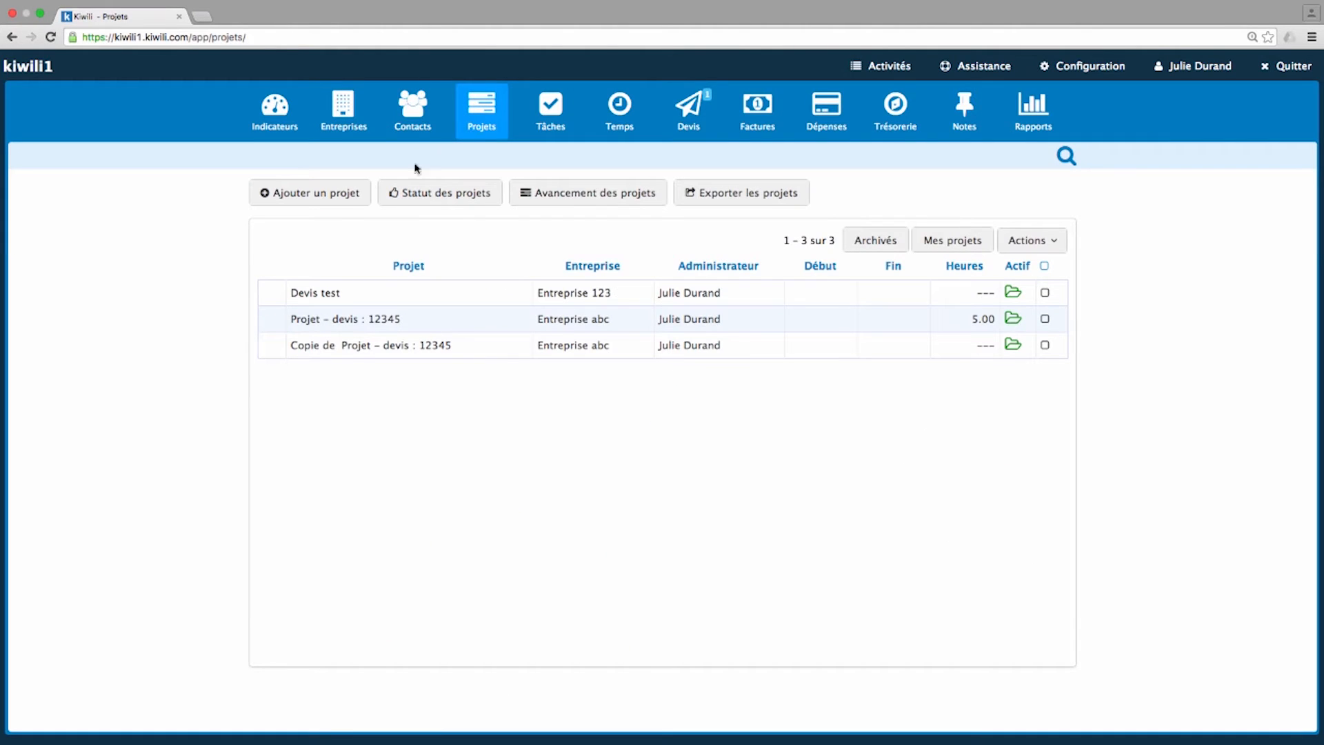
pyautogui.click(328, 191)
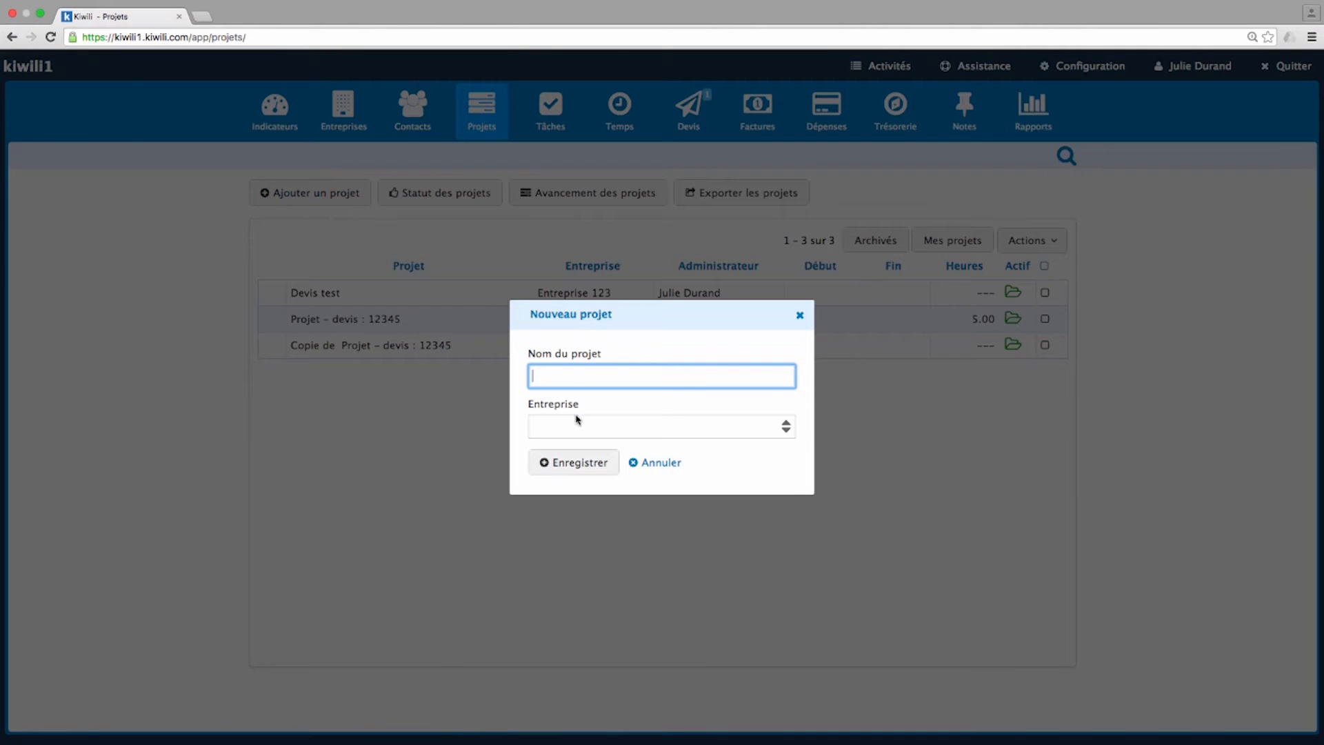
pyautogui.click(577, 422)
pyautogui.click(799, 317)
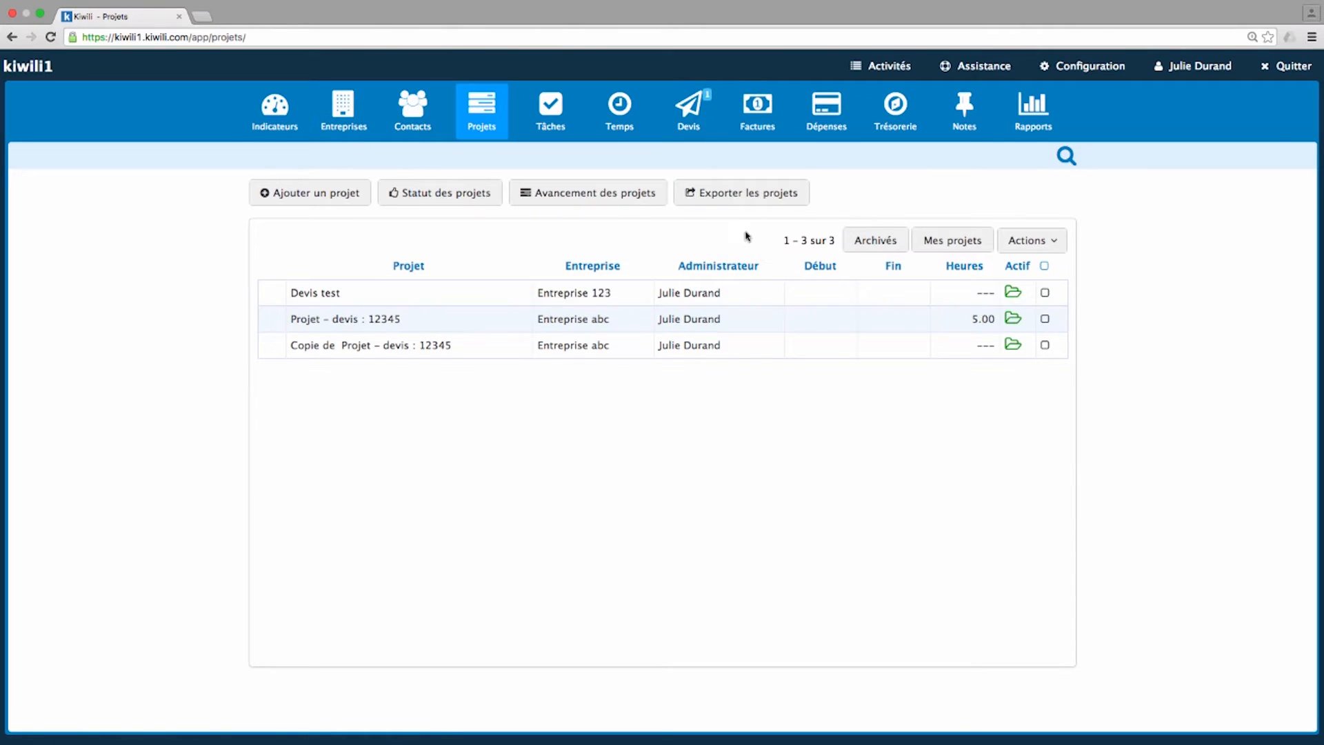
# Step: Convert the accepted Shooting Mariage quote for Entreprise essai into a project
pyautogui.click(691, 112)
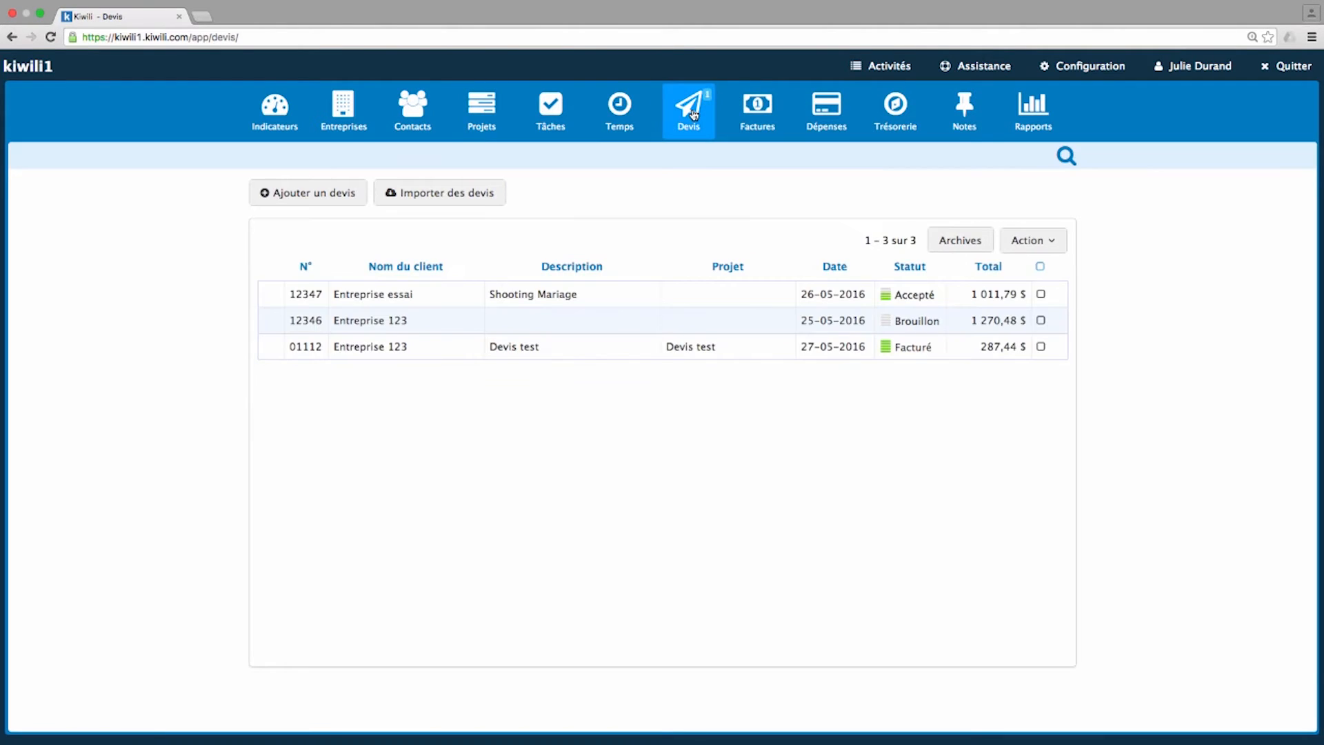
pyautogui.click(537, 294)
pyautogui.click(738, 192)
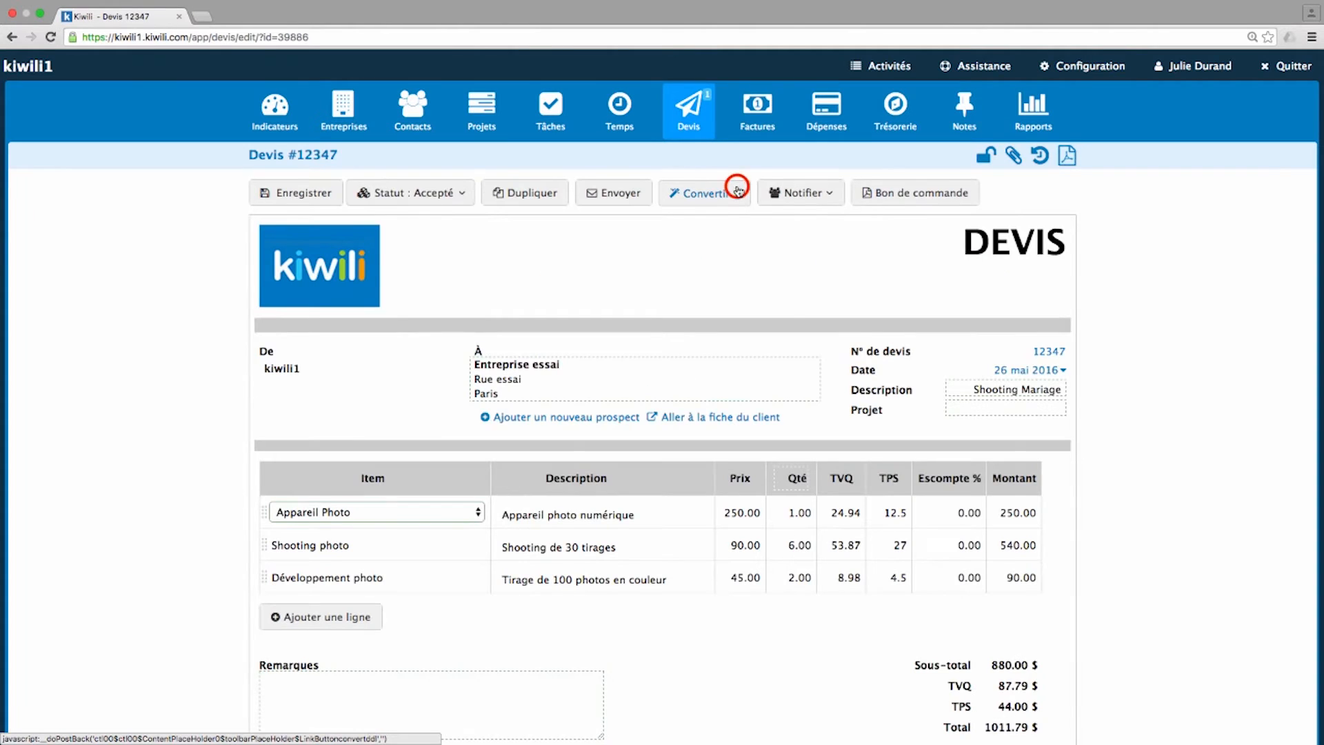
pyautogui.click(710, 213)
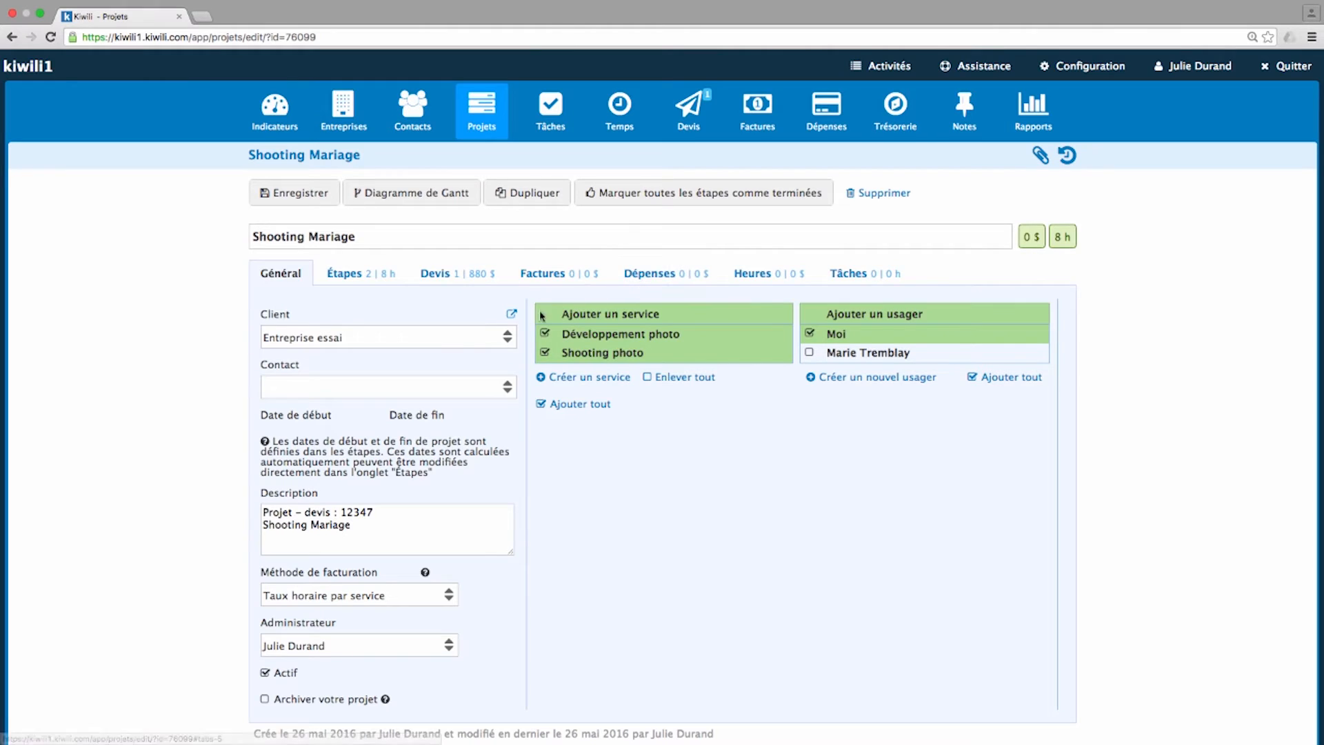
# Step: Set the Shooting Mariage project's client to Entreprise 123 and choose that company's contact person
pyautogui.click(510, 336)
pyautogui.click(455, 323)
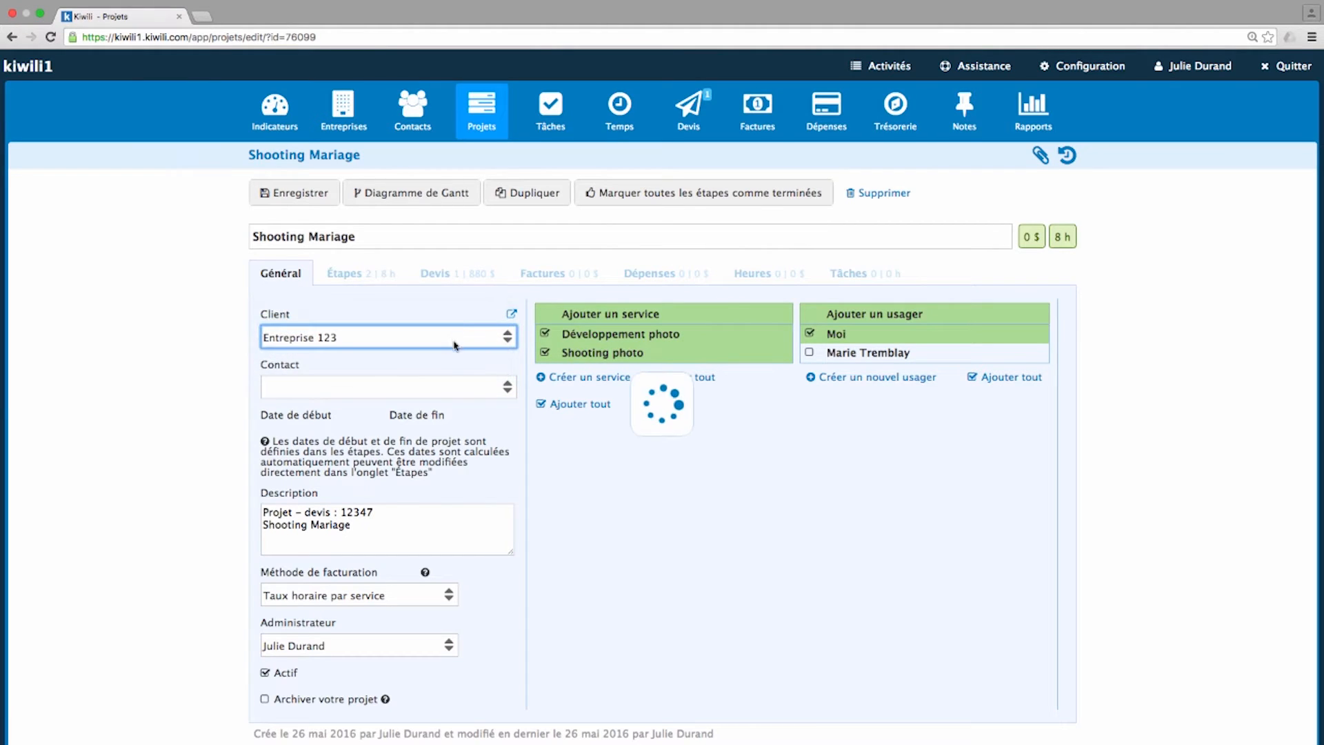
pyautogui.click(443, 386)
pyautogui.click(390, 399)
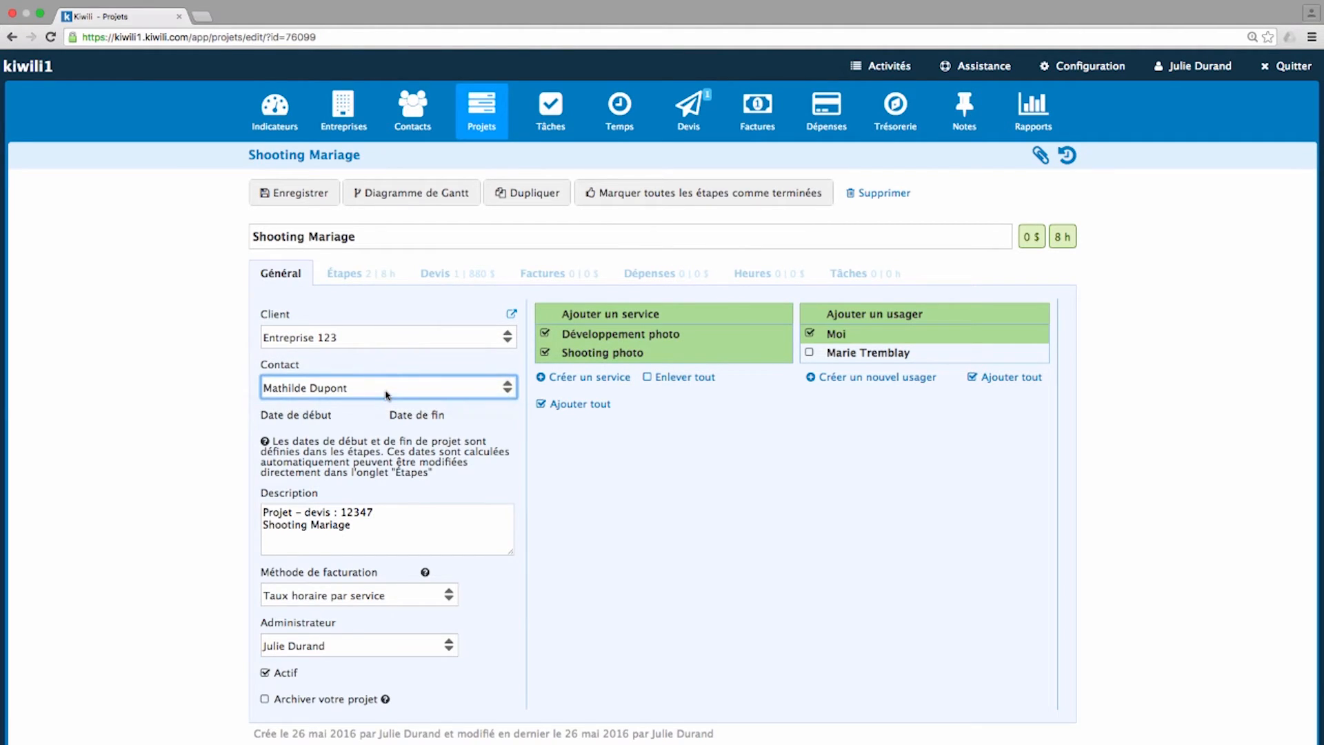
# Step: Review the project's description, the available billing methods and the administrator choices without changing them
pyautogui.click(383, 513)
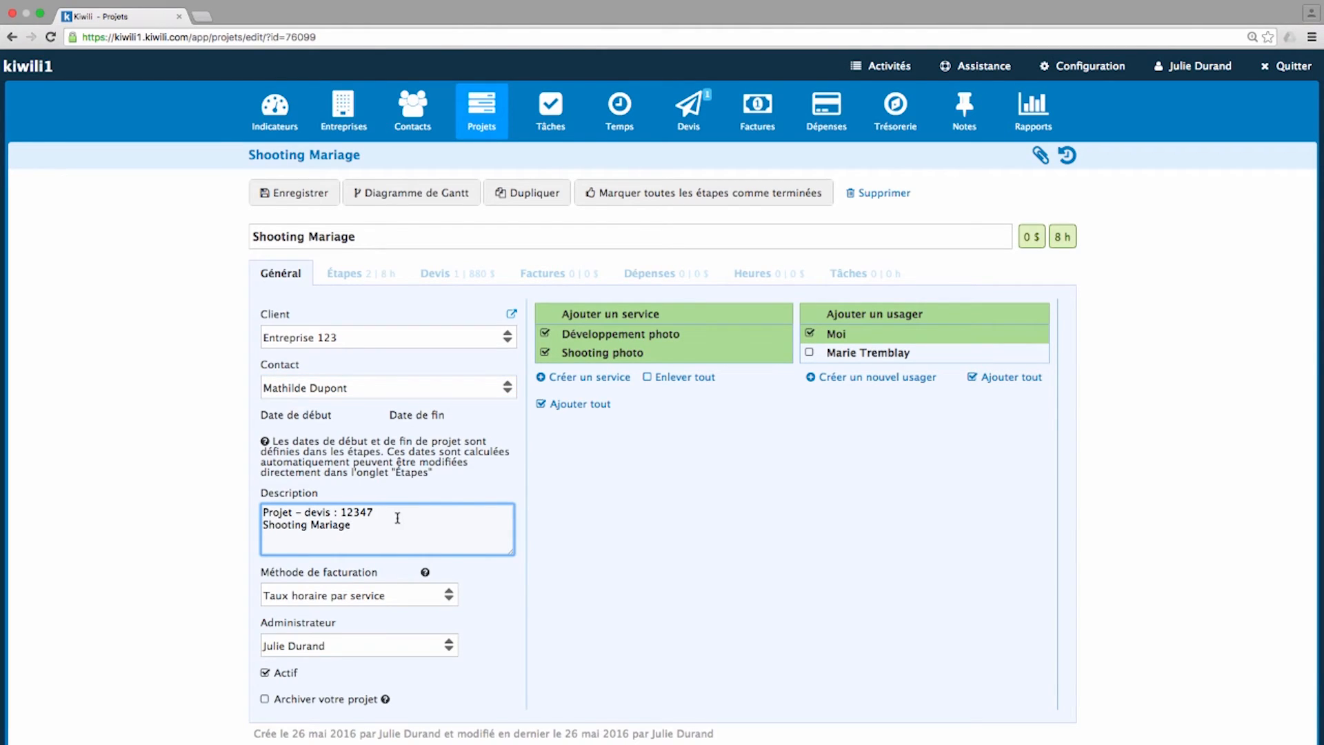
pyautogui.click(450, 595)
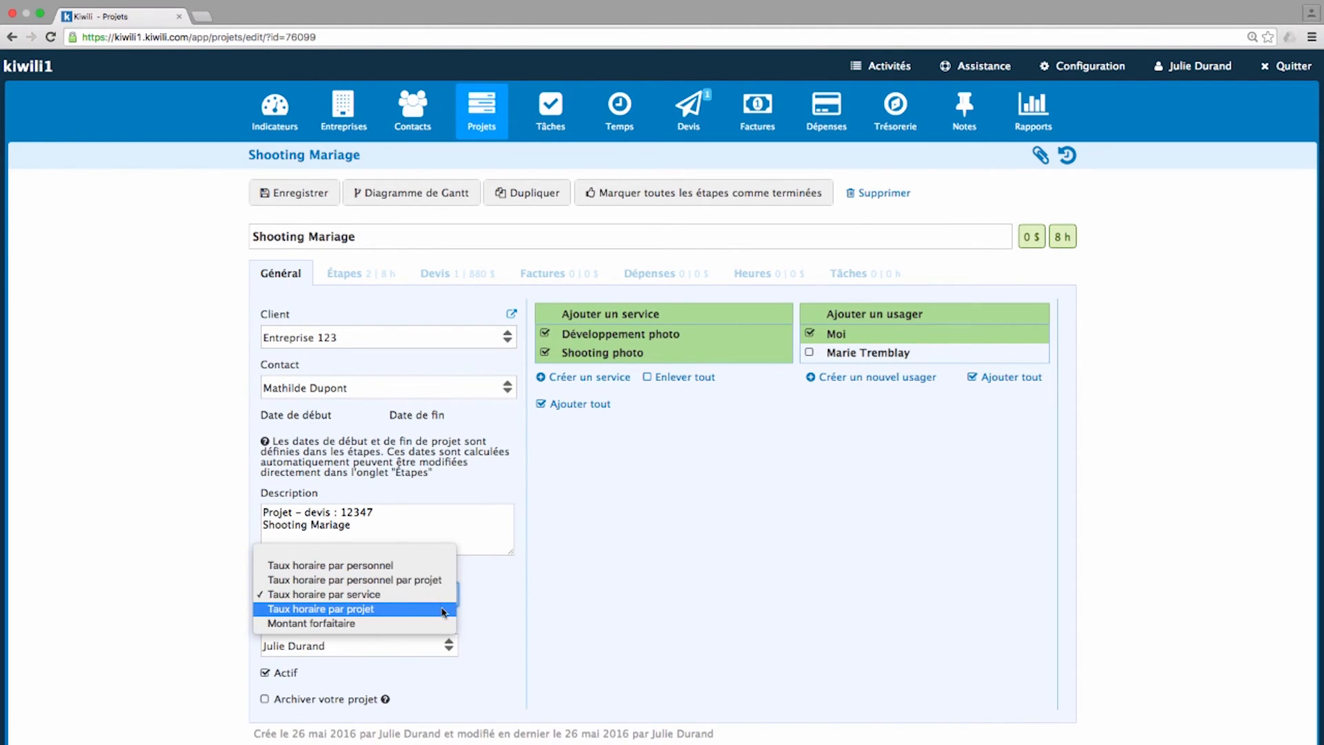
pyautogui.click(458, 639)
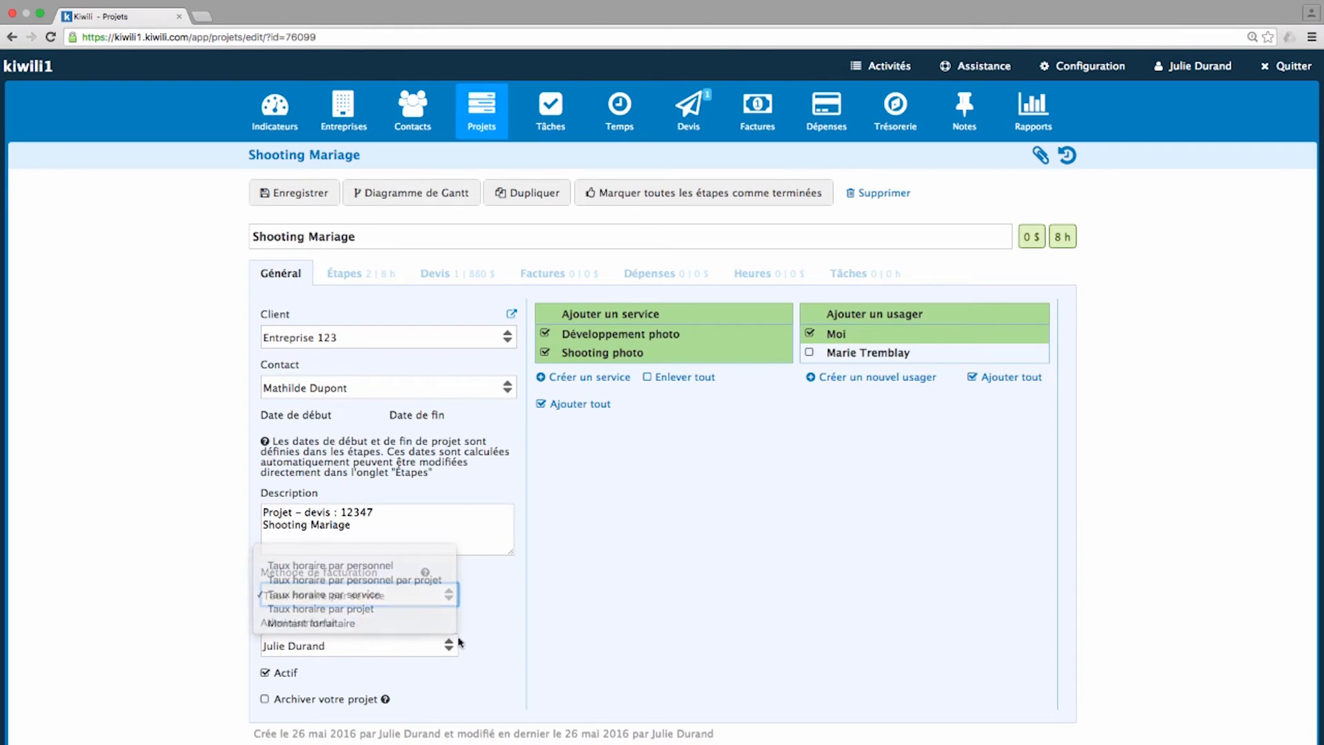
pyautogui.click(448, 645)
pyautogui.click(448, 645)
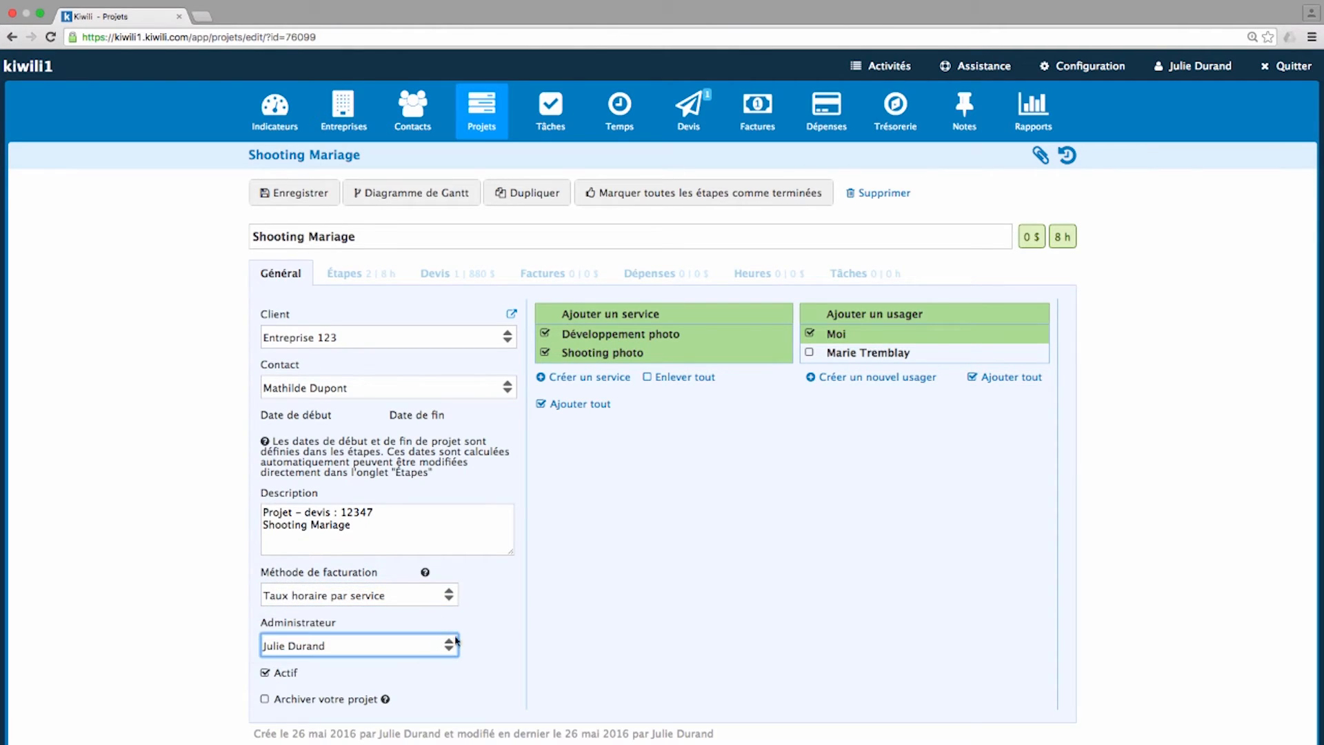
# Step: Add the second user to the Shooting Mariage project, keeping the Développement photo and Shooting photo services selected
pyautogui.click(811, 354)
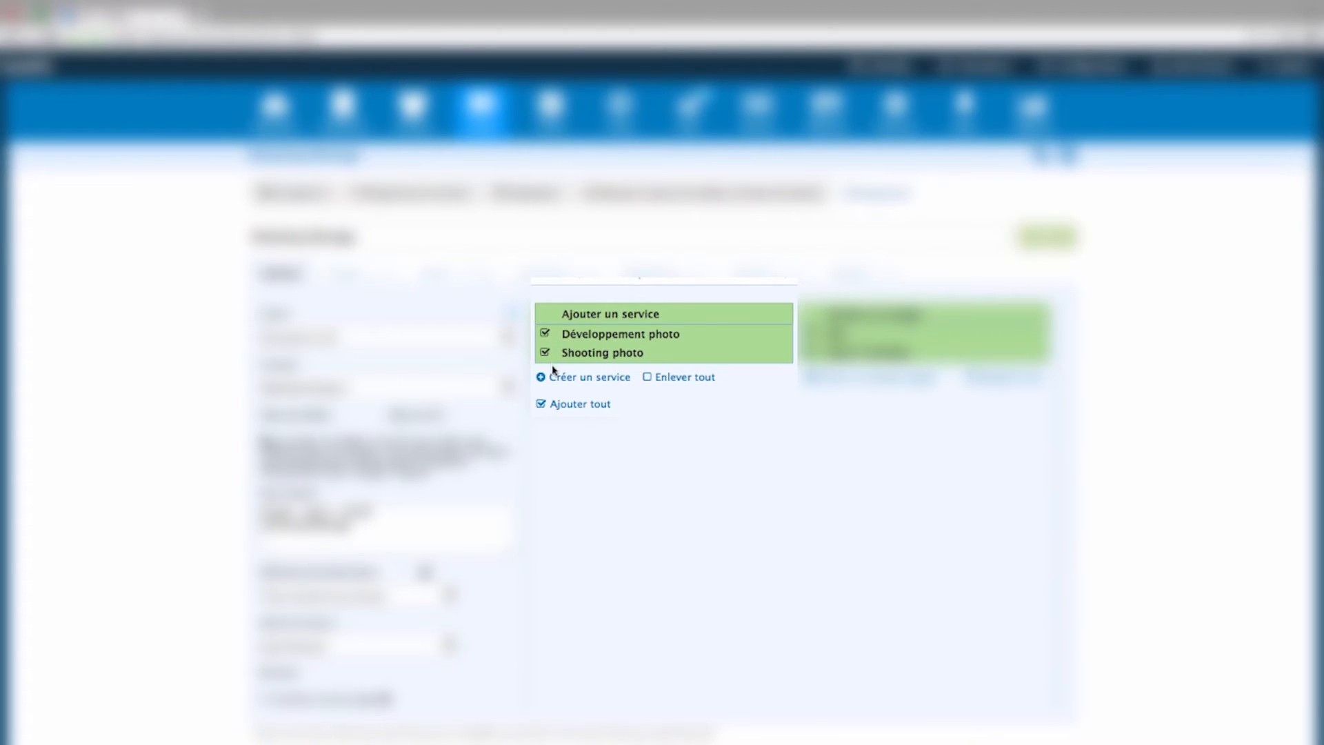
pyautogui.scroll(-1, 560, 373)
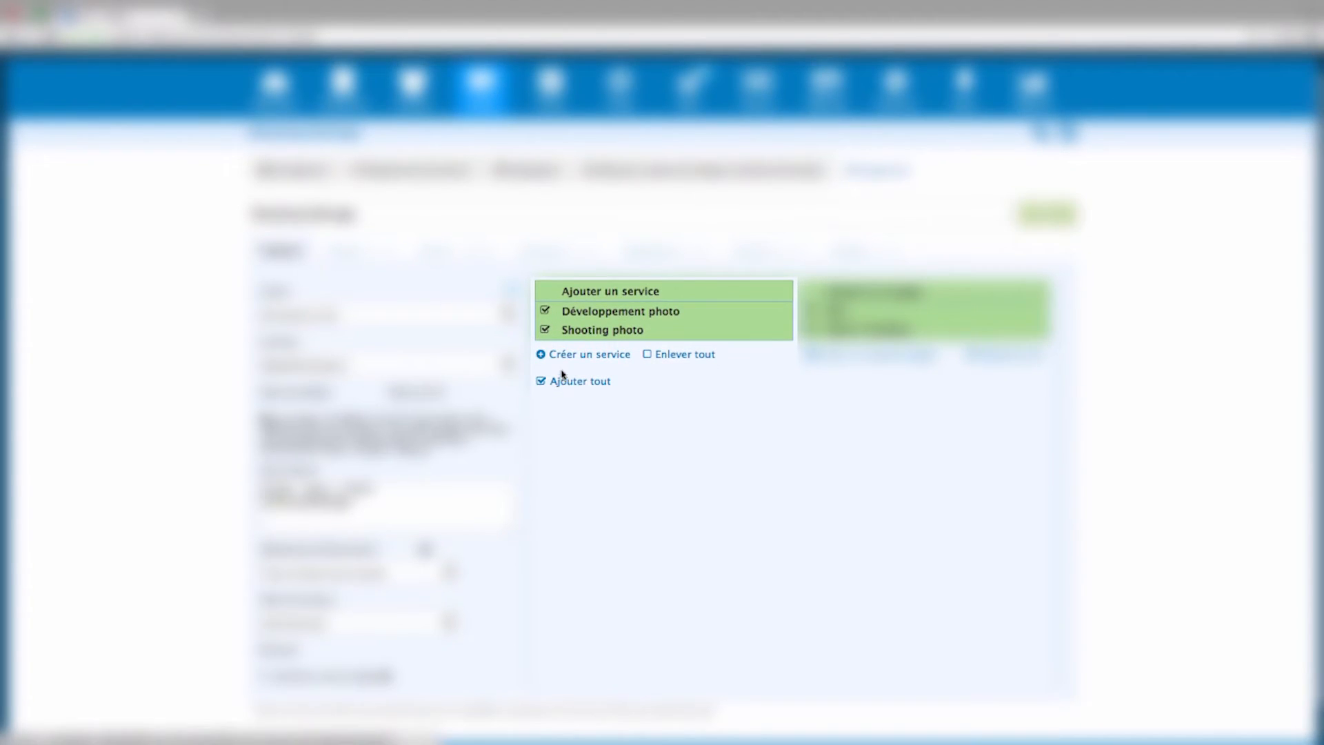
pyautogui.click(650, 357)
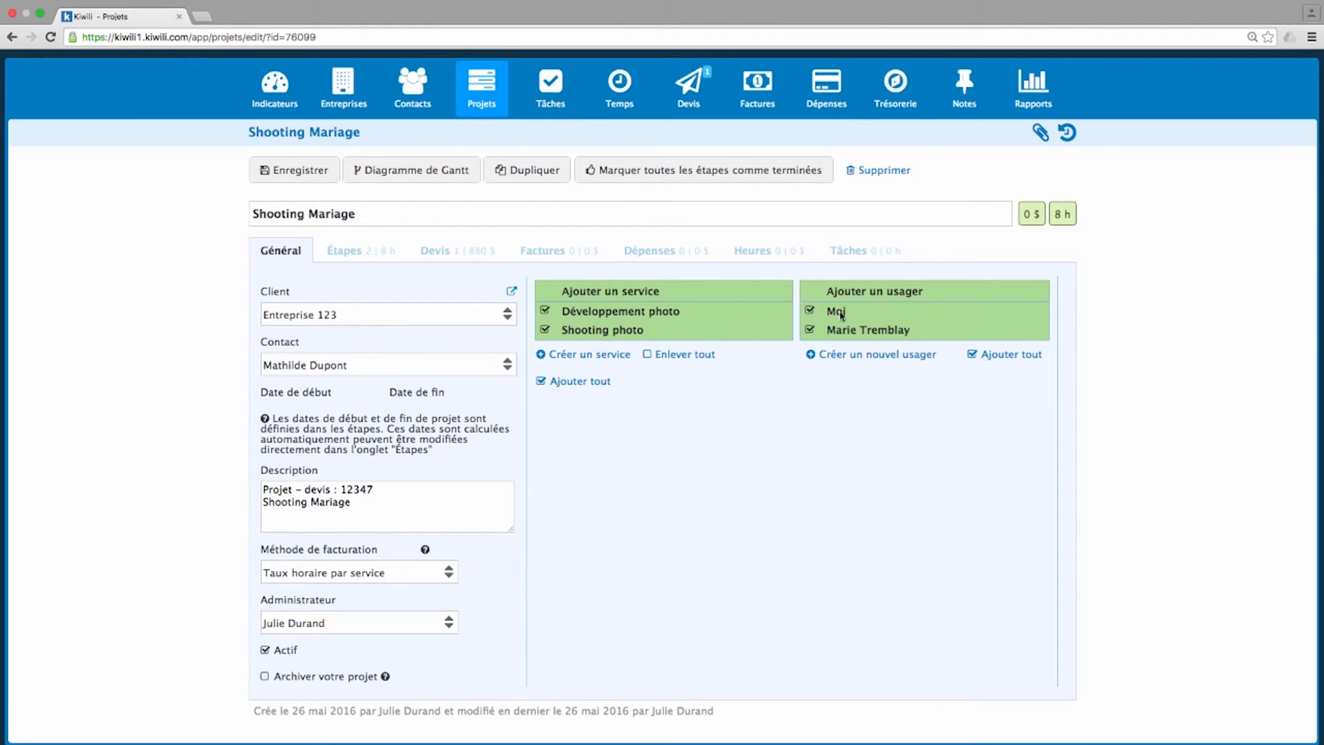
# Step: Attach the file LOGO_KIWILI.jpg from the Bureau folder to the Shooting Mariage project
pyautogui.click(1040, 132)
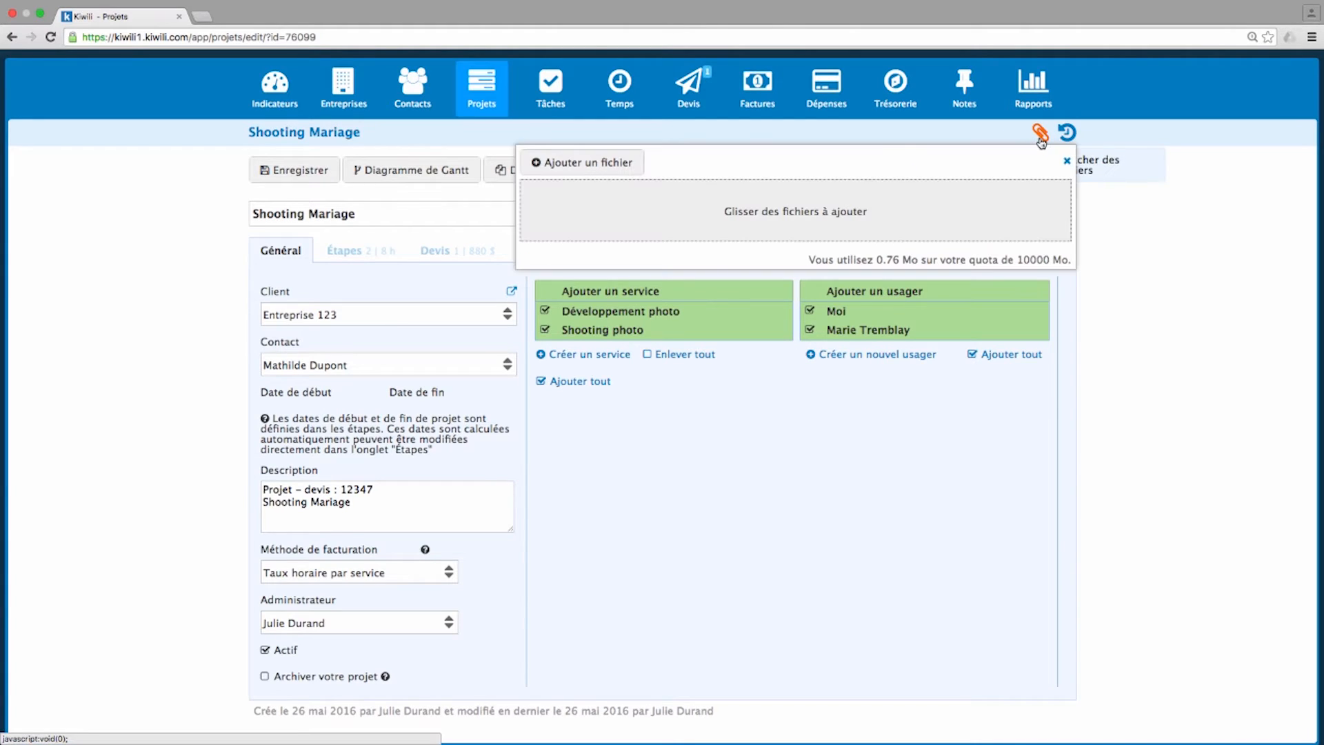
pyautogui.click(605, 167)
pyautogui.click(587, 35)
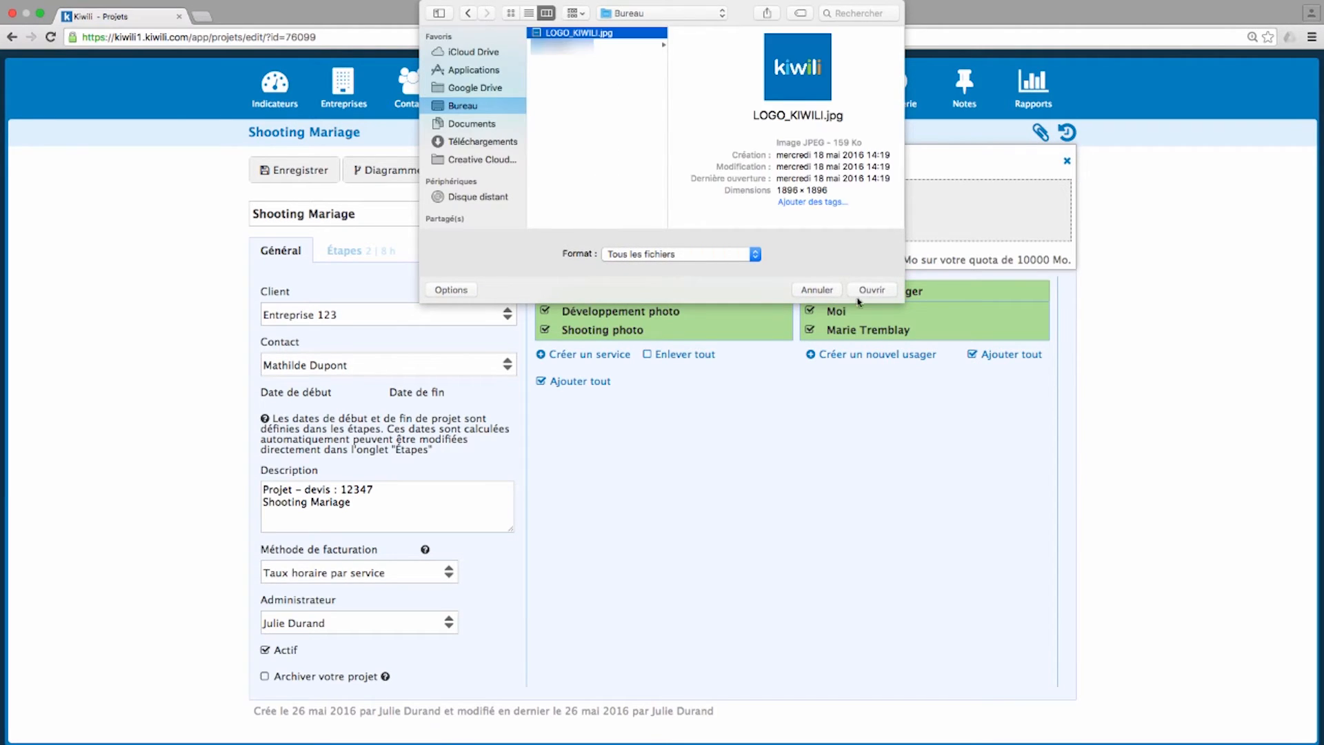
pyautogui.click(873, 293)
pyautogui.click(1040, 131)
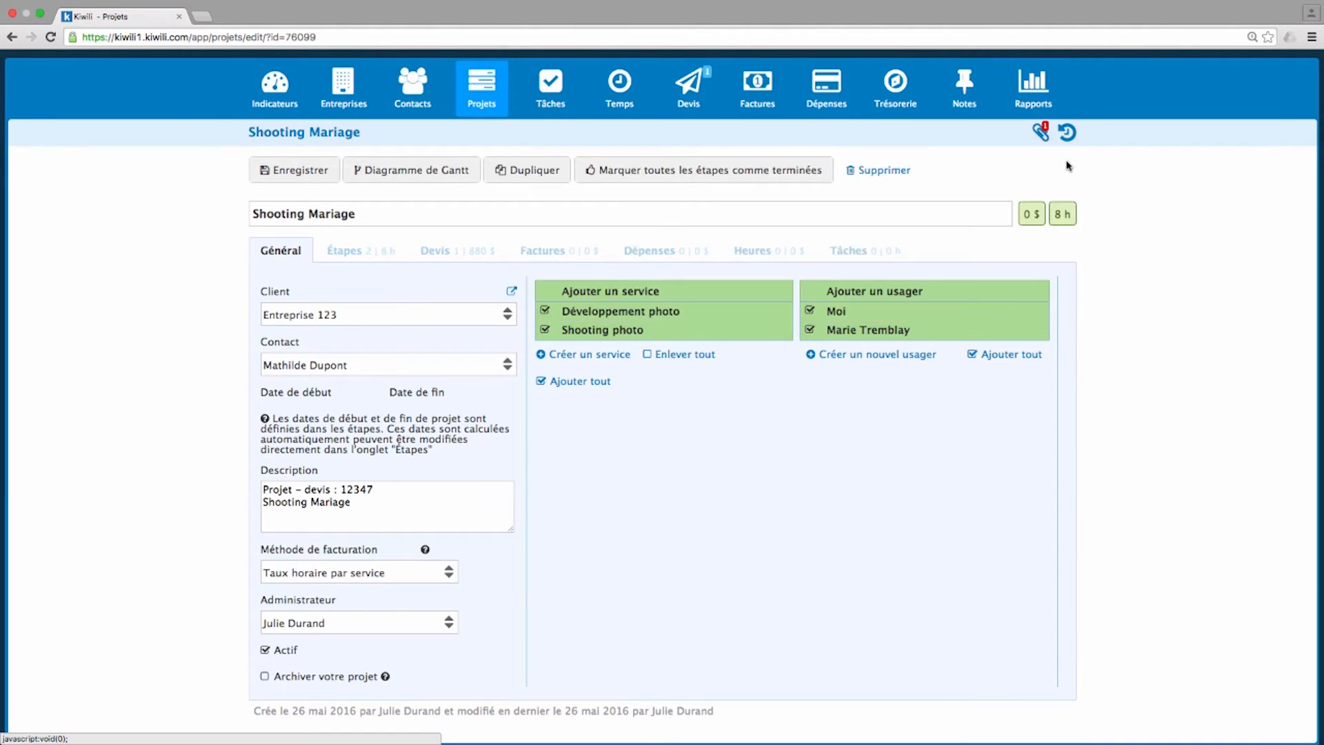
# Step: Check the Shooting Mariage project's activity history, close it and save the project
pyautogui.click(1067, 133)
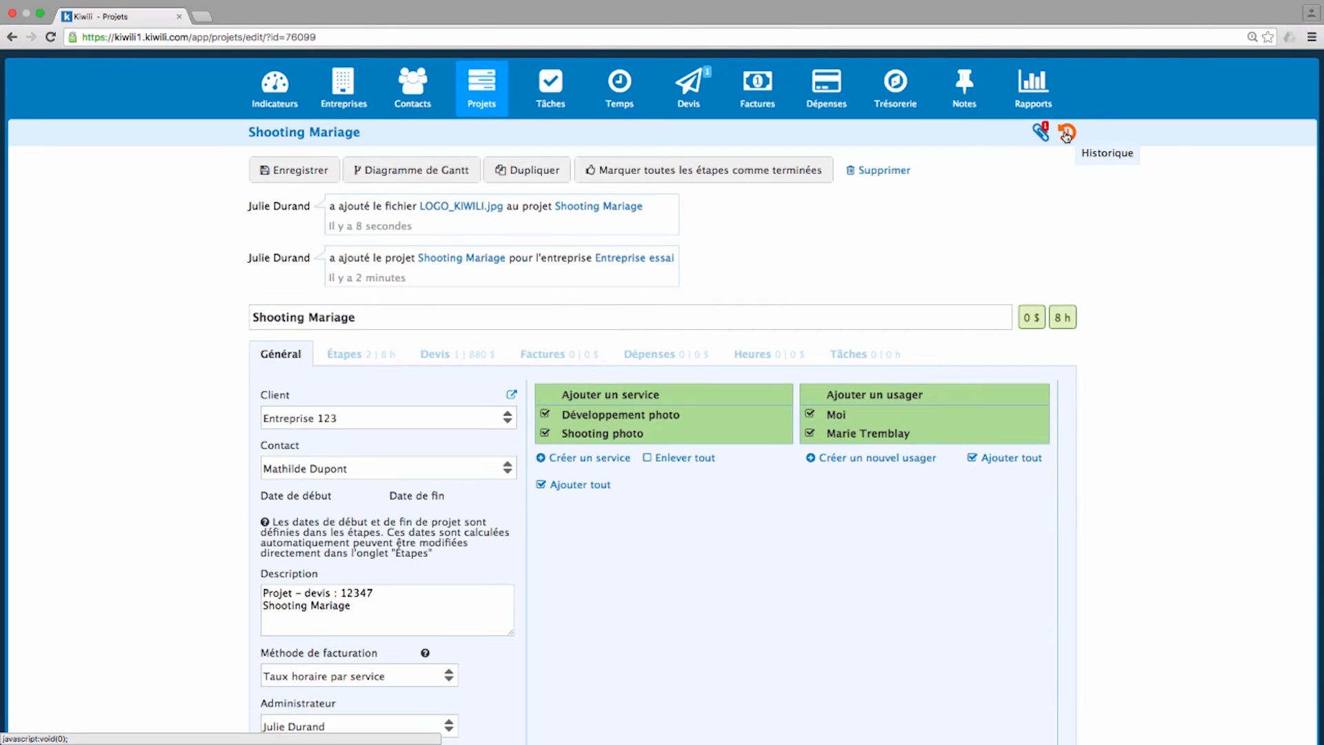
pyautogui.click(1066, 133)
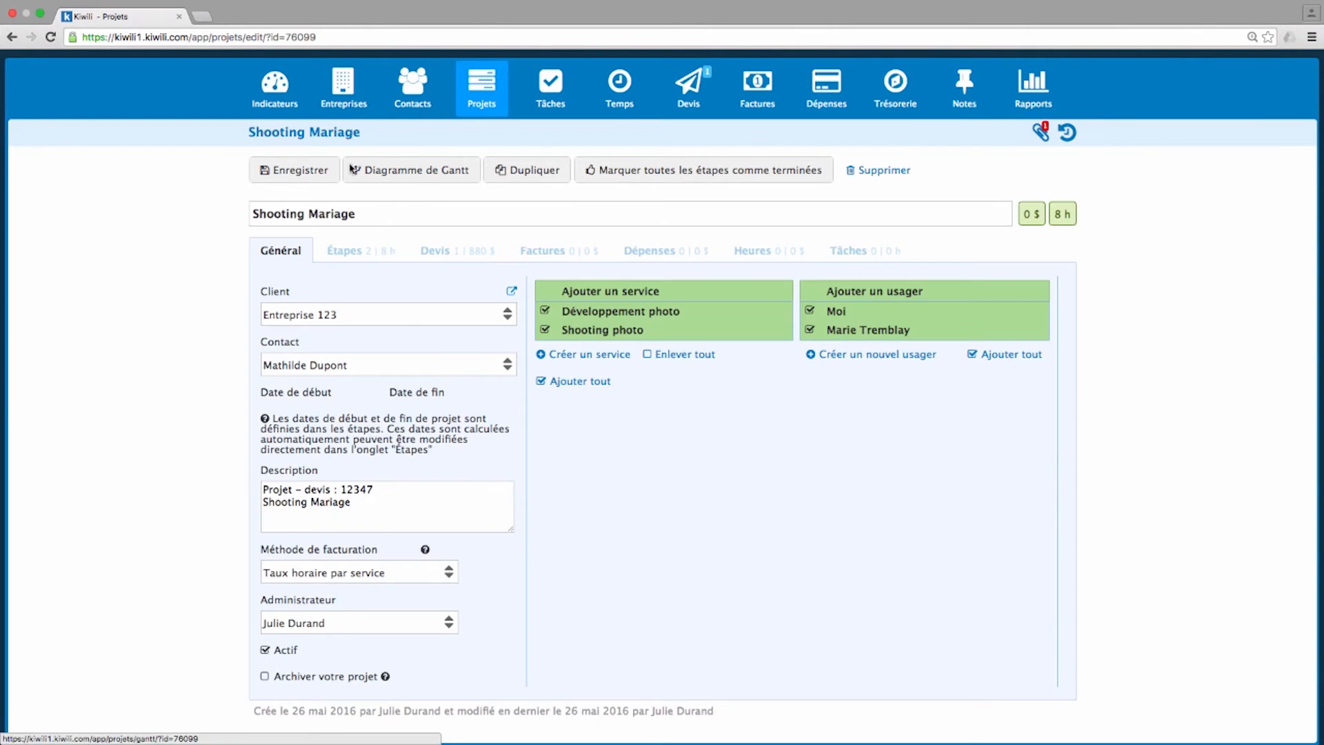
pyautogui.click(277, 171)
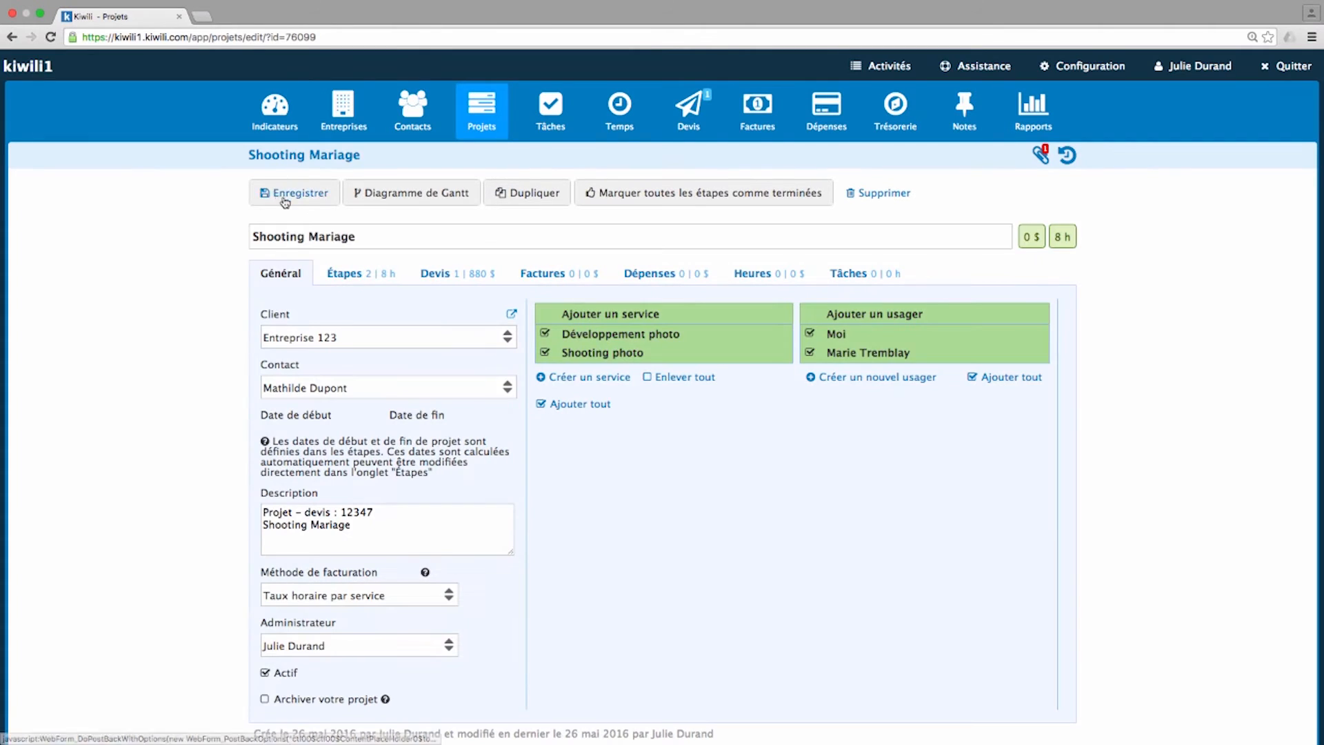
# Step: Open the project's Shooting de 30 tirages step and keep Shooting photo as its default service, without adding a new step
pyautogui.click(349, 274)
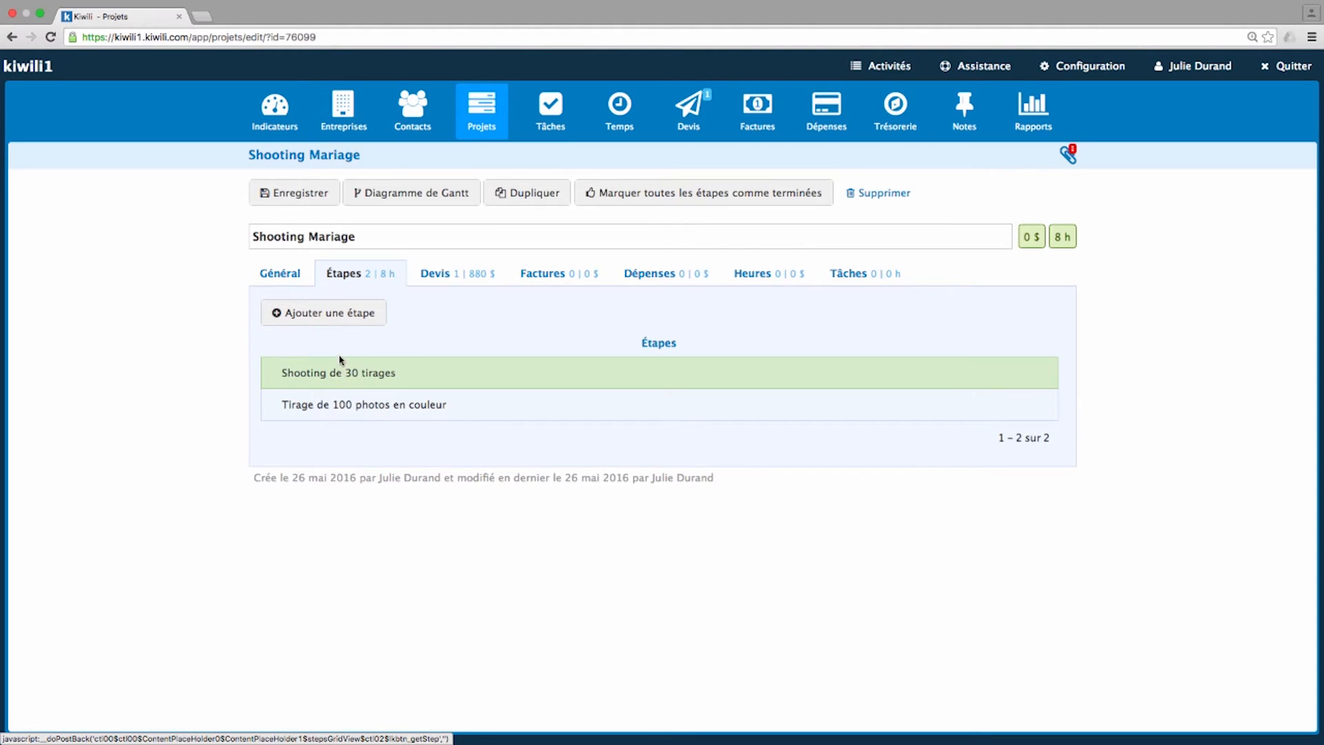
pyautogui.click(337, 319)
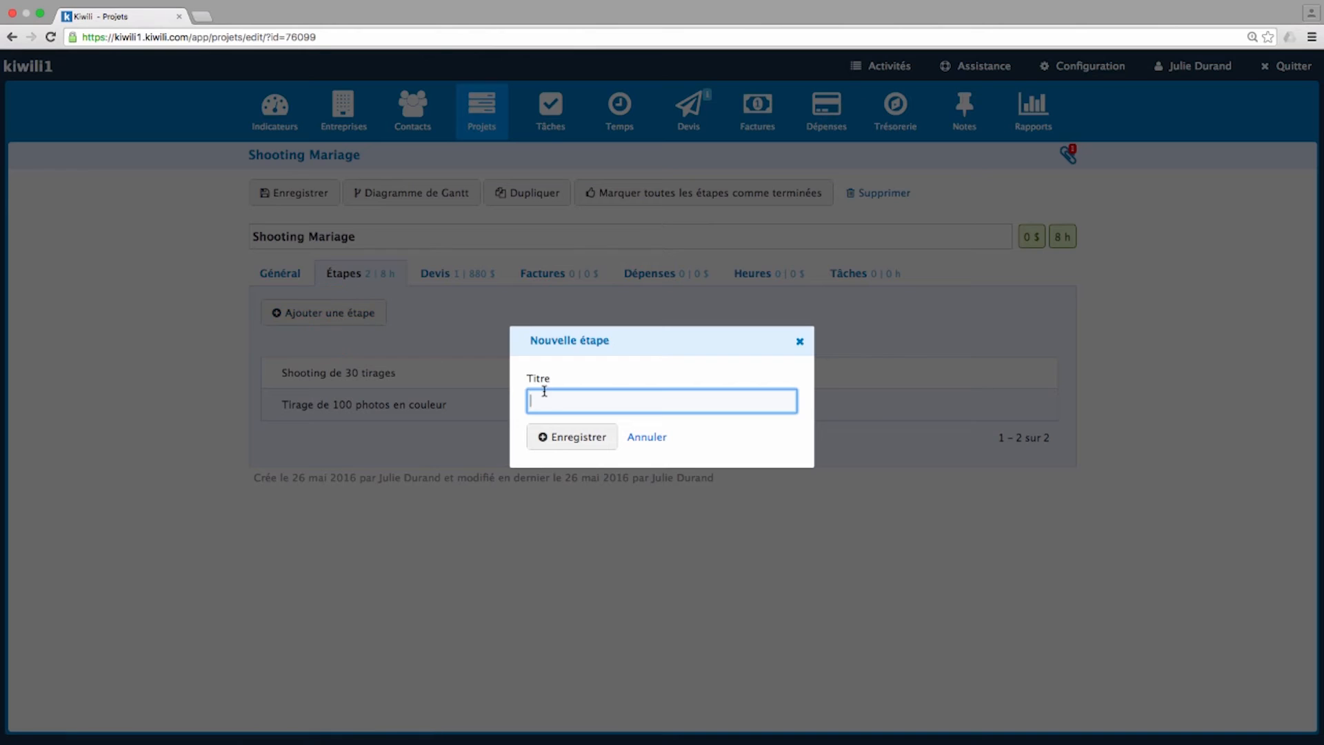
pyautogui.click(800, 341)
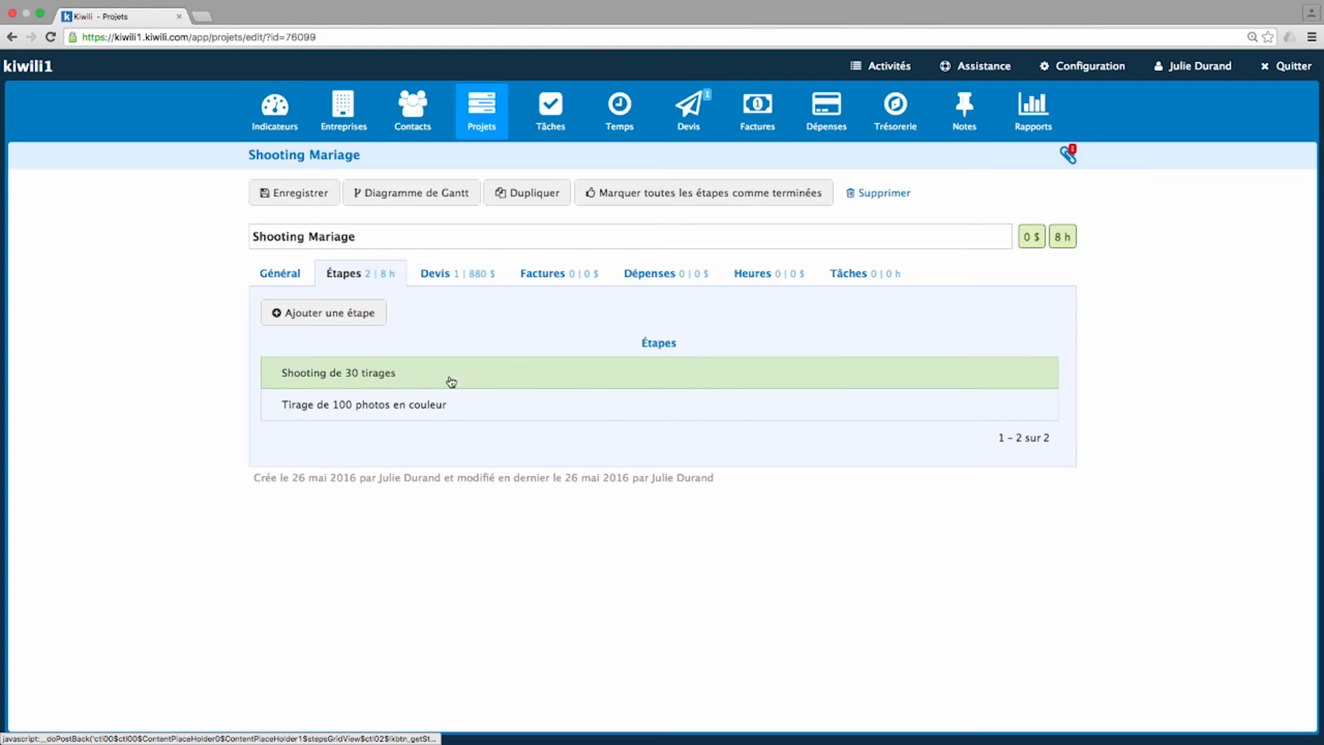
pyautogui.click(353, 375)
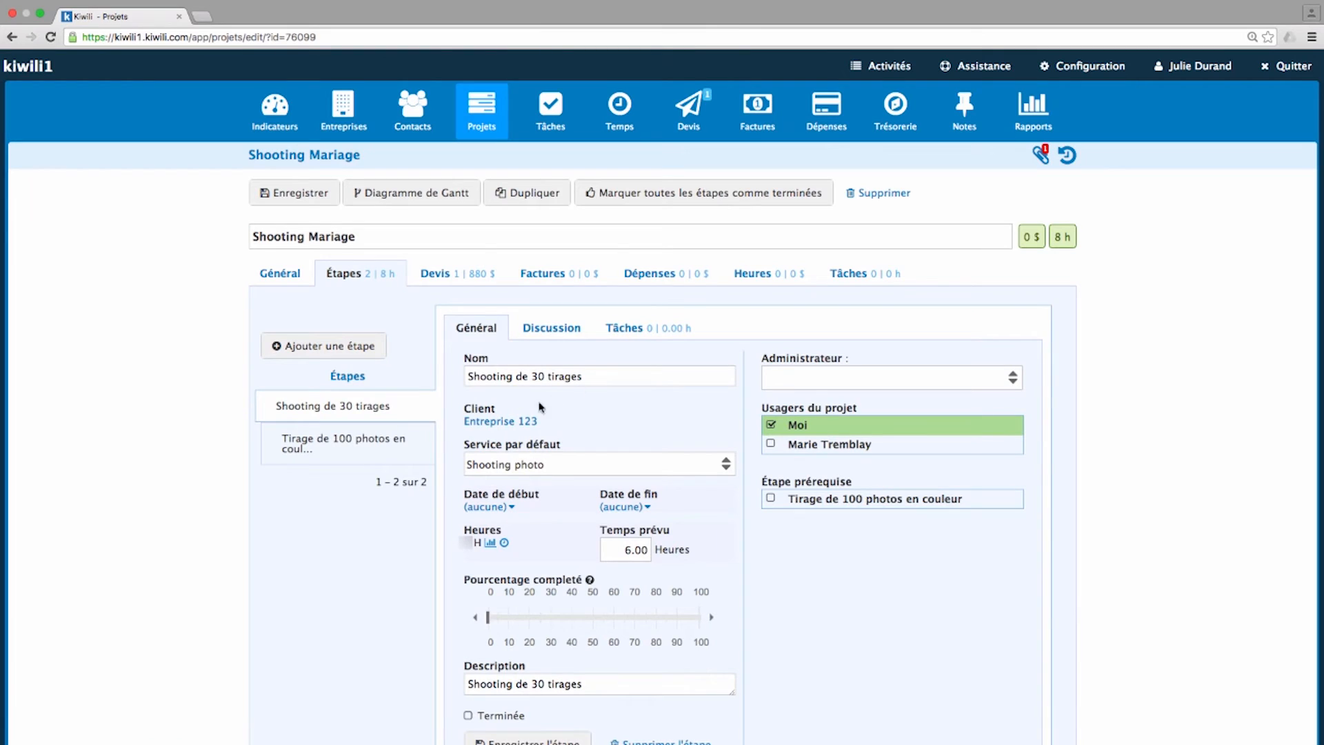
pyautogui.click(572, 463)
pyautogui.click(583, 472)
# Step: Set the Shooting de 30 tirages step's start date to 24/05/2016 and its end date to 28/05/2016
pyautogui.click(511, 508)
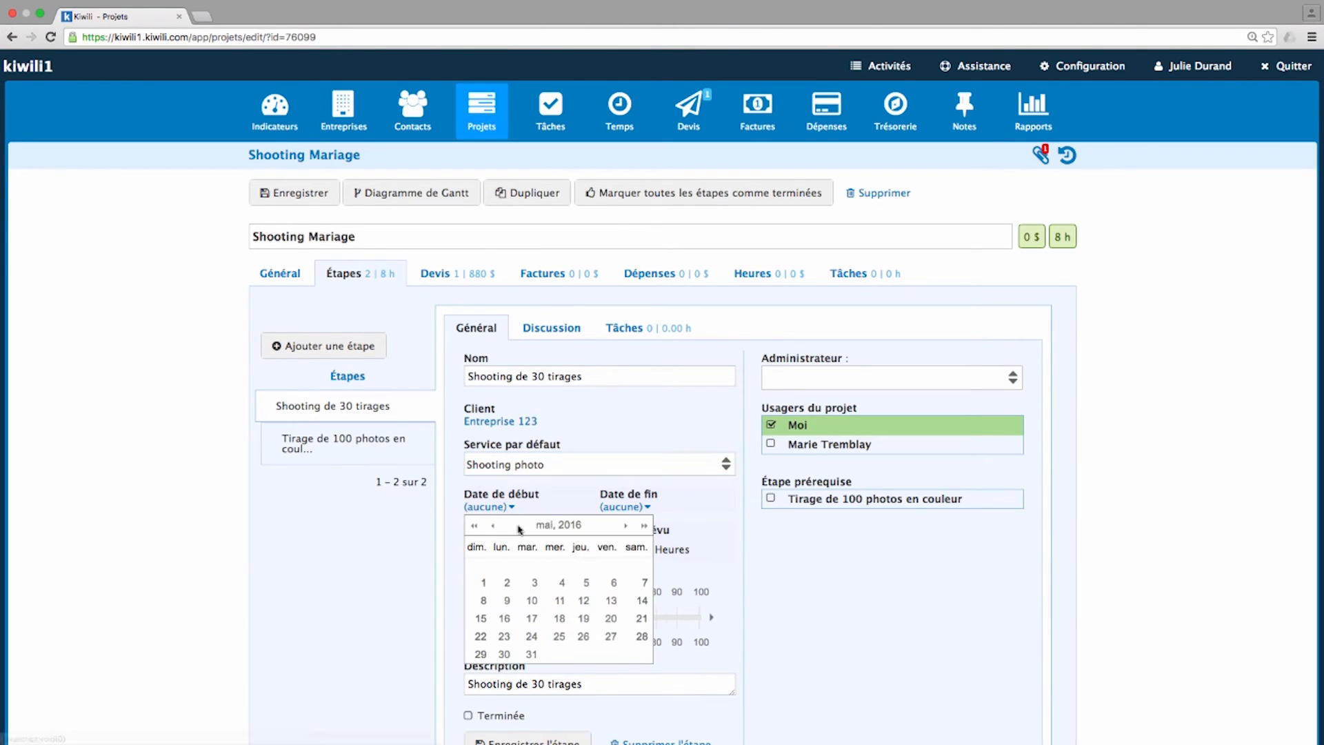
pyautogui.click(531, 636)
pyautogui.click(626, 507)
pyautogui.click(774, 636)
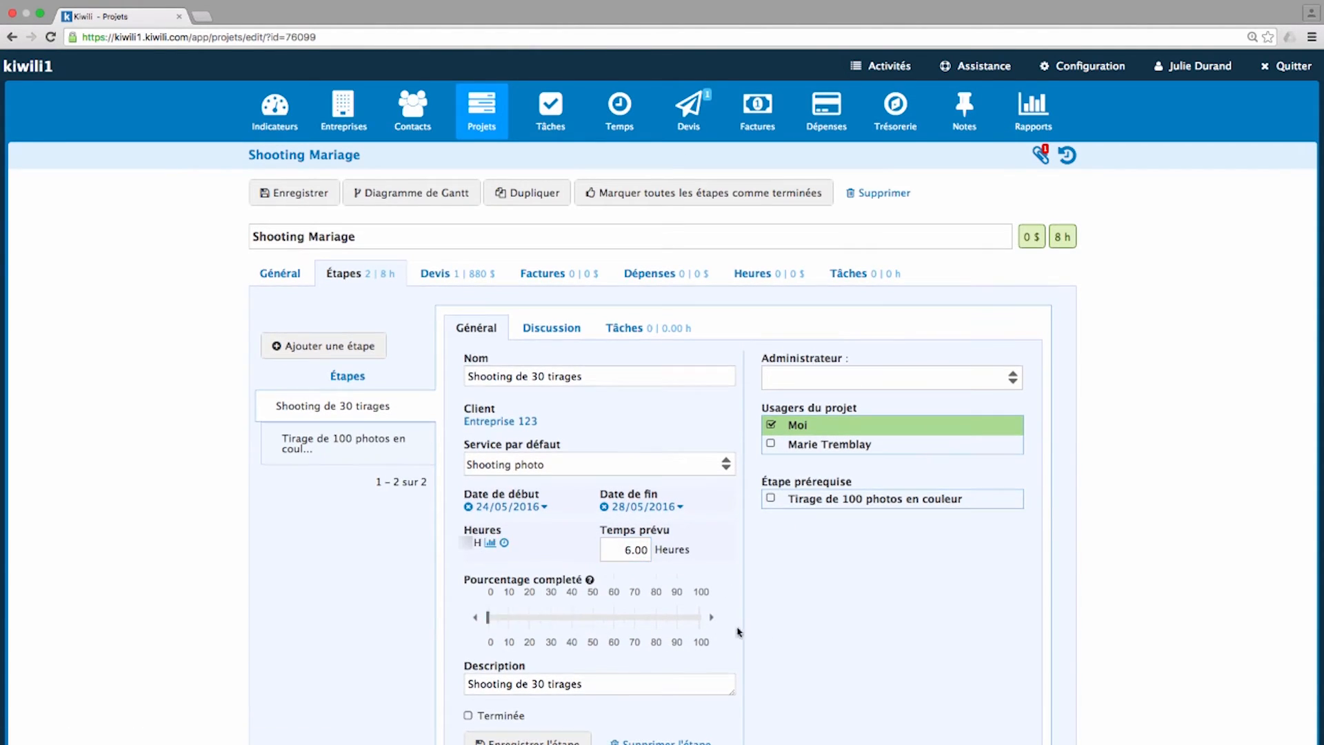
# Step: Add a 1-hour time entry dated 27 mai for the Shooting de 30 tirages step of the Shooting Mariage project
pyautogui.click(503, 545)
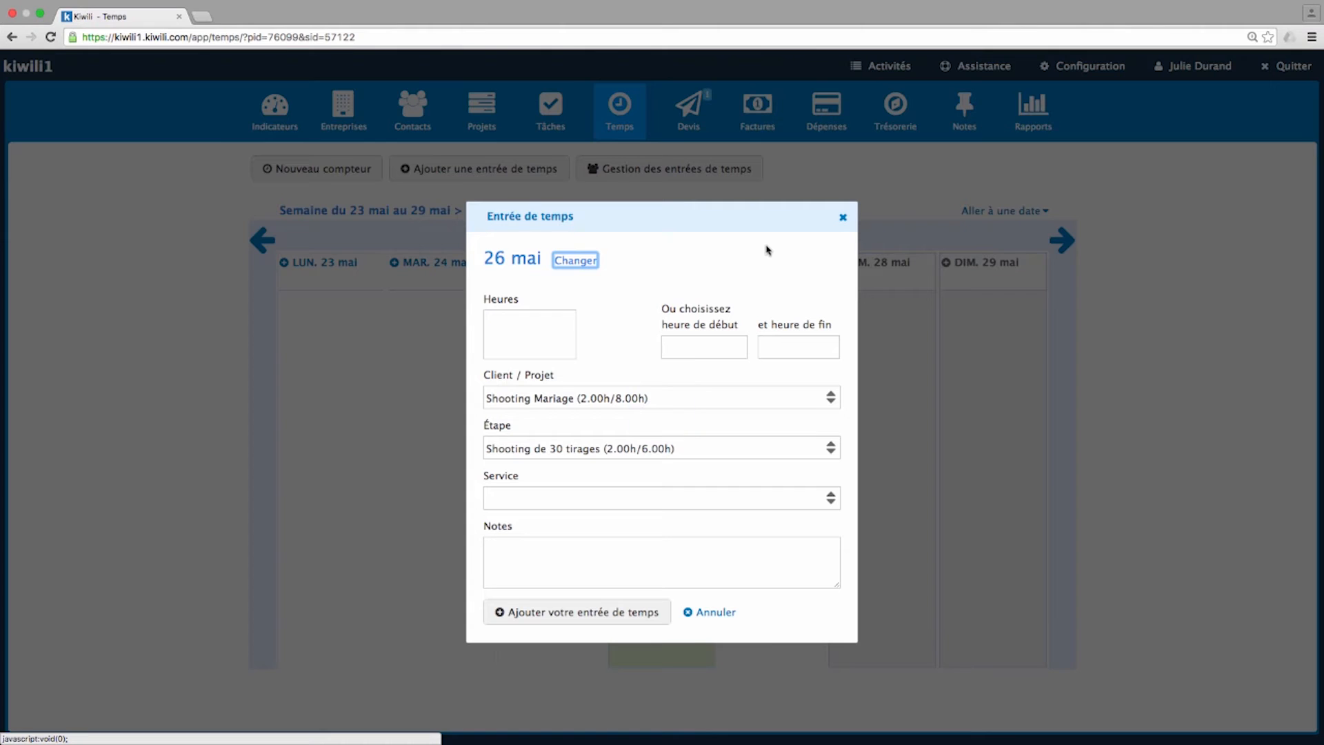
pyautogui.click(584, 263)
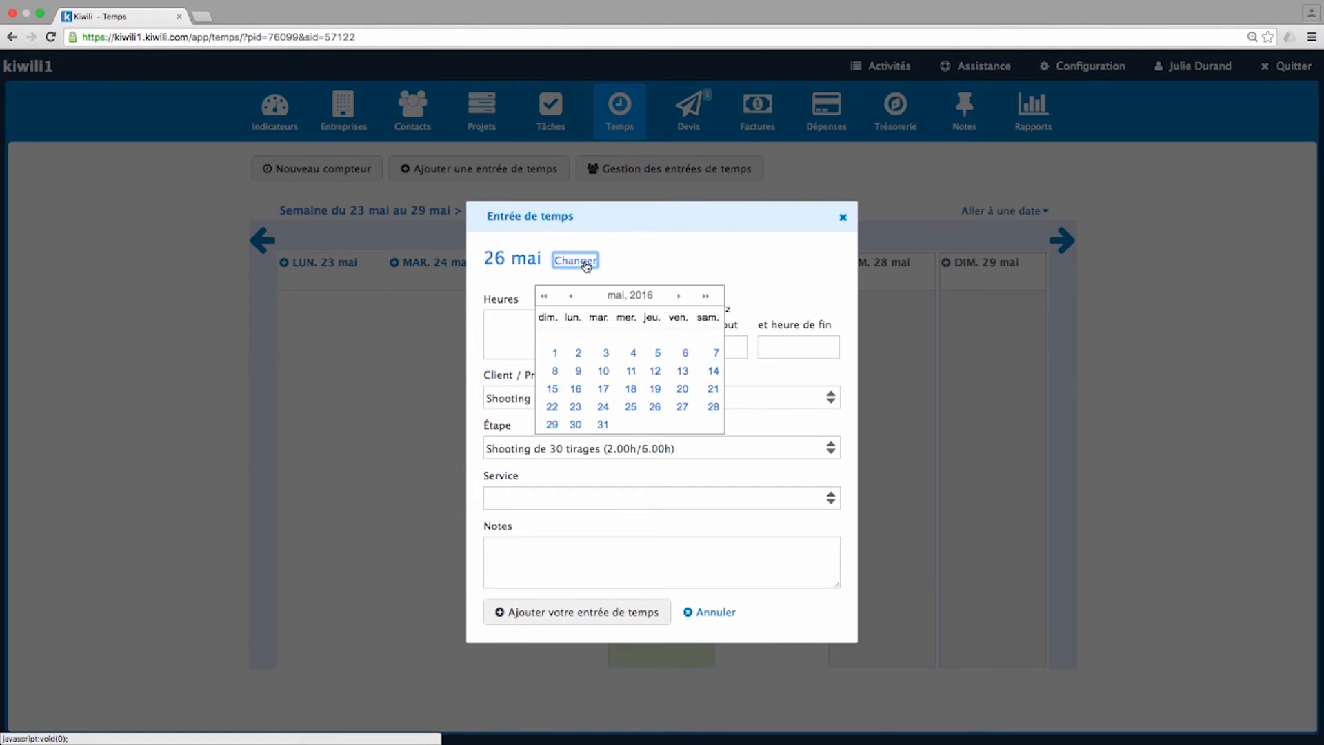
pyautogui.click(684, 409)
pyautogui.click(550, 342)
pyautogui.write('1')
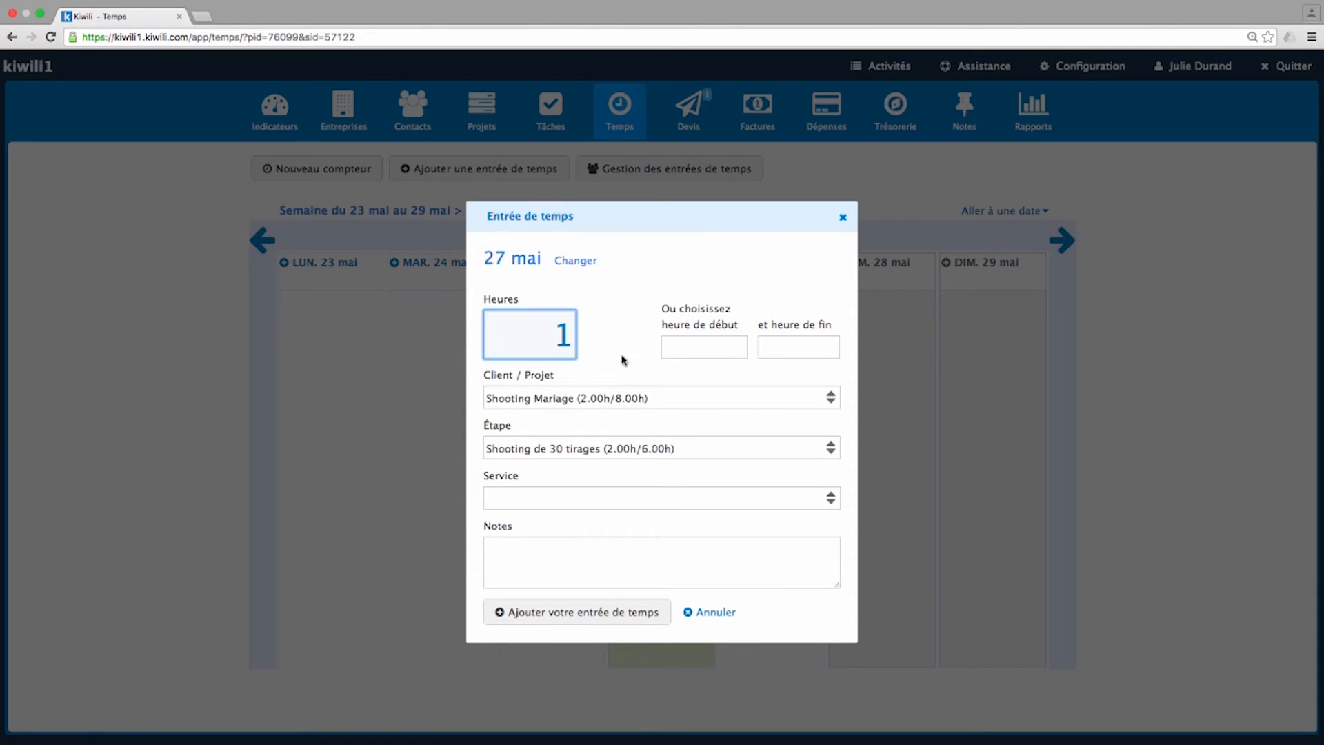
pyautogui.click(621, 398)
pyautogui.click(562, 498)
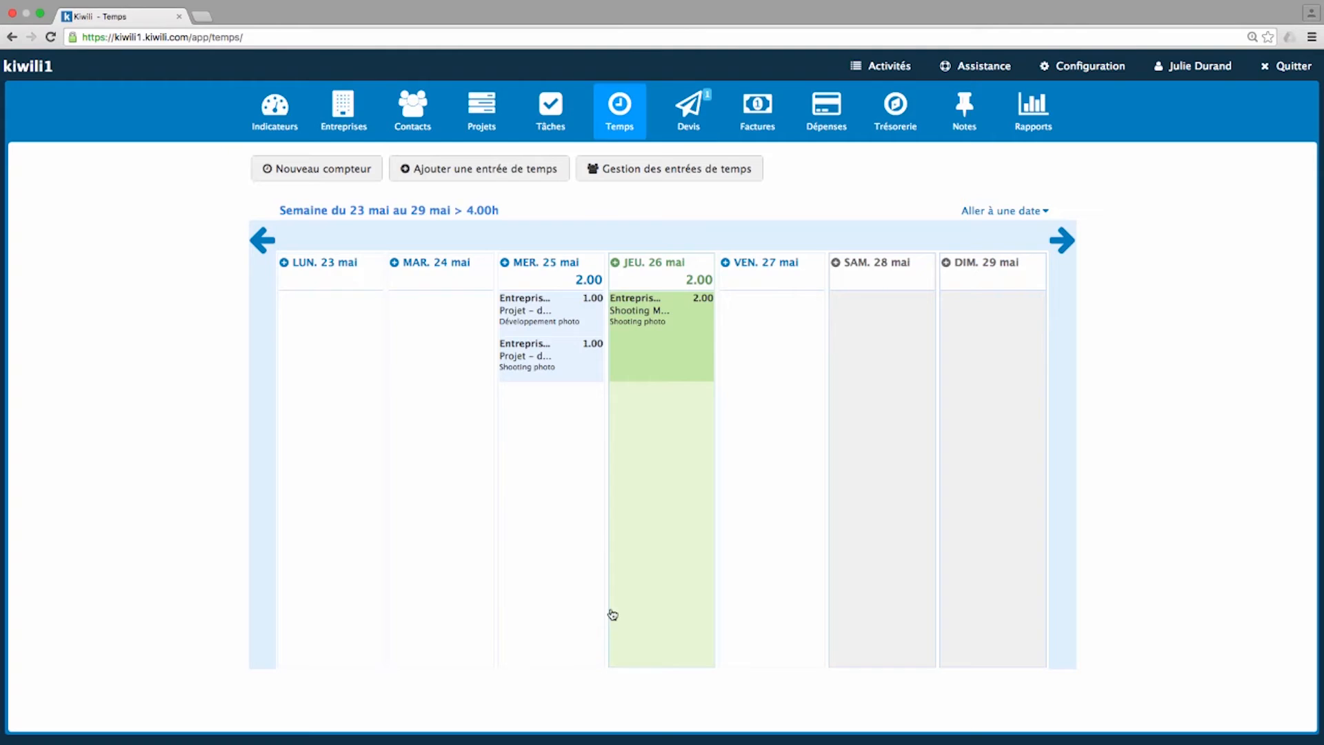
# Step: Return to the Shooting de 30 tirages step, try Tirage de 100 photos en couleur as its prerequisite, clear it again and save the project
pyautogui.click(11, 37)
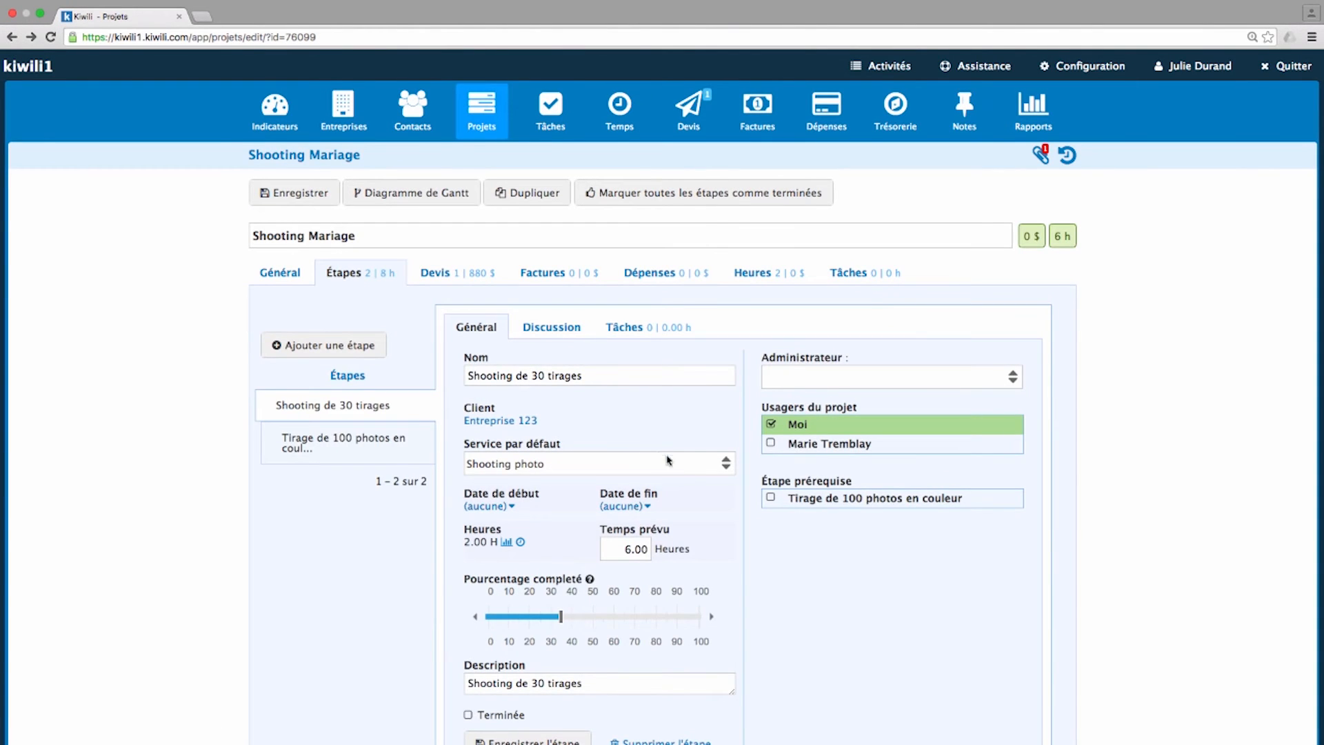
pyautogui.click(771, 498)
pyautogui.click(772, 498)
pyautogui.click(294, 192)
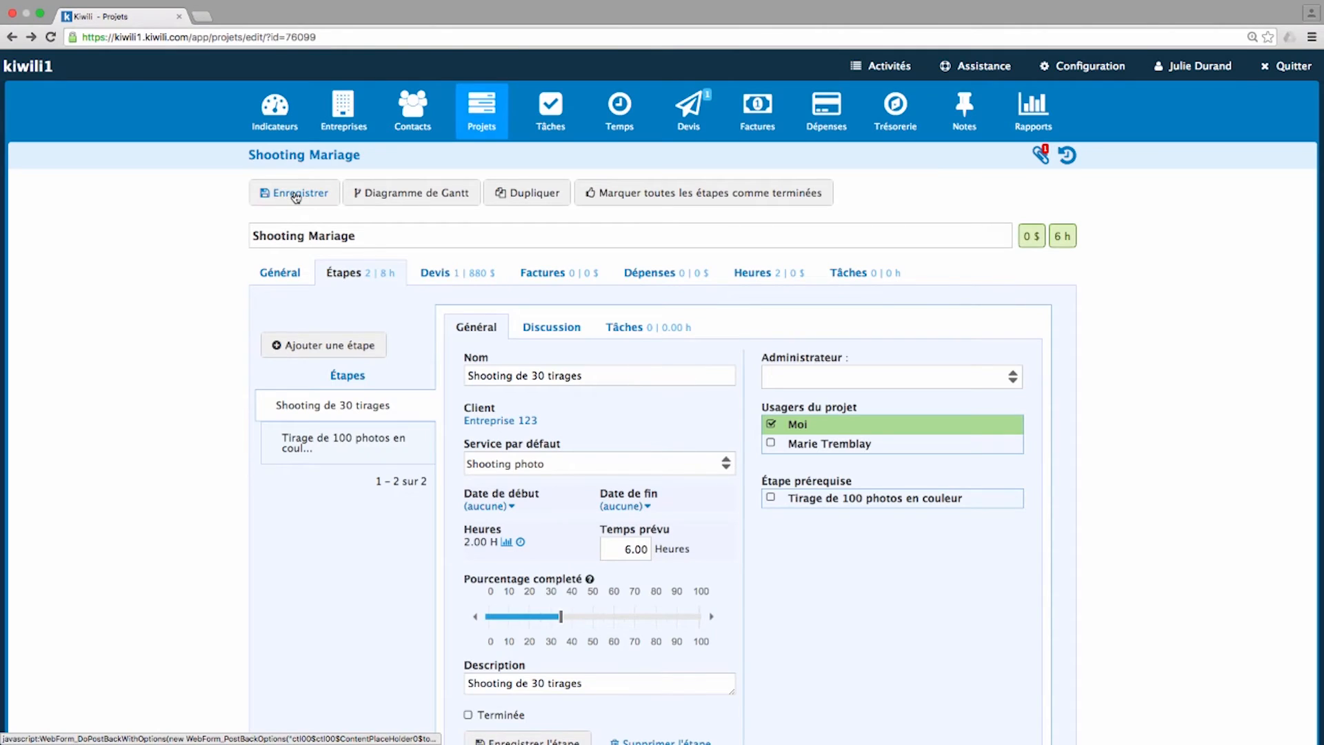
# Step: Post the message "Aller acheter appareil photo" in the Shooting de 30 tirages step's discussion
pyautogui.click(548, 327)
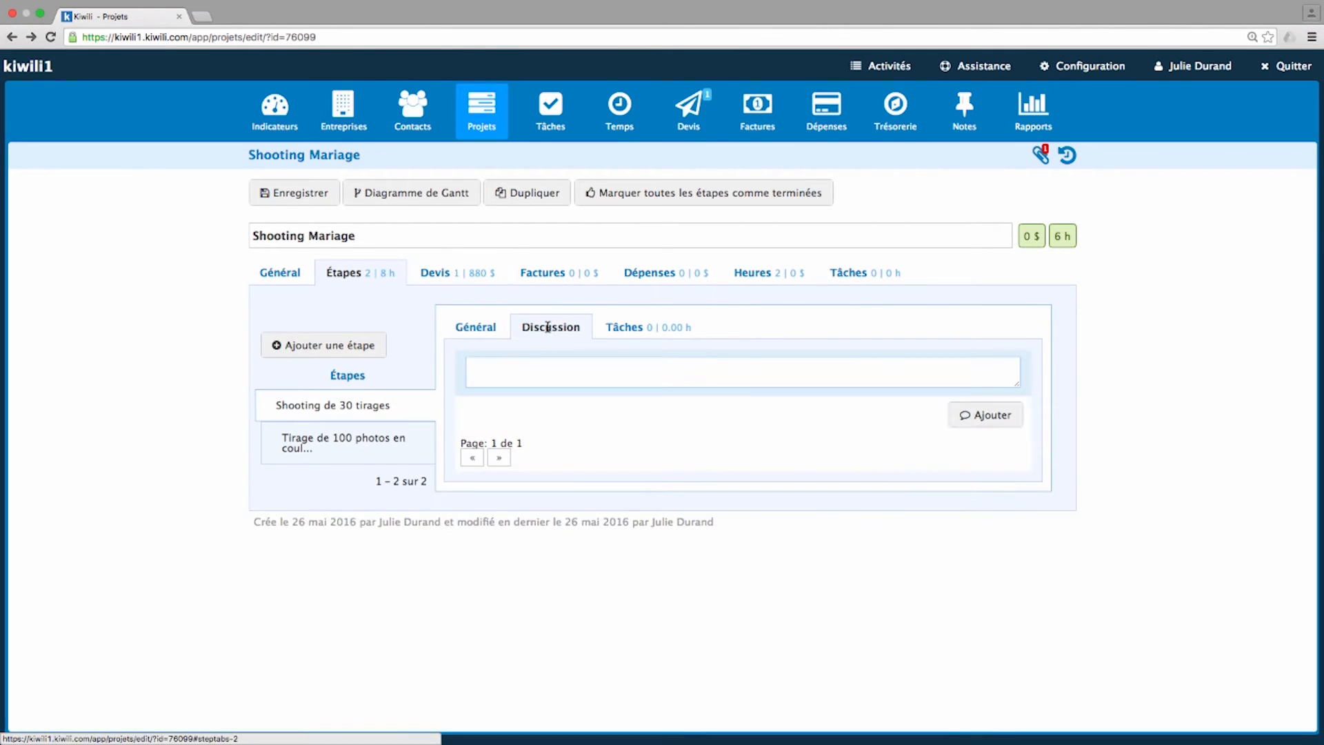
pyautogui.click(559, 369)
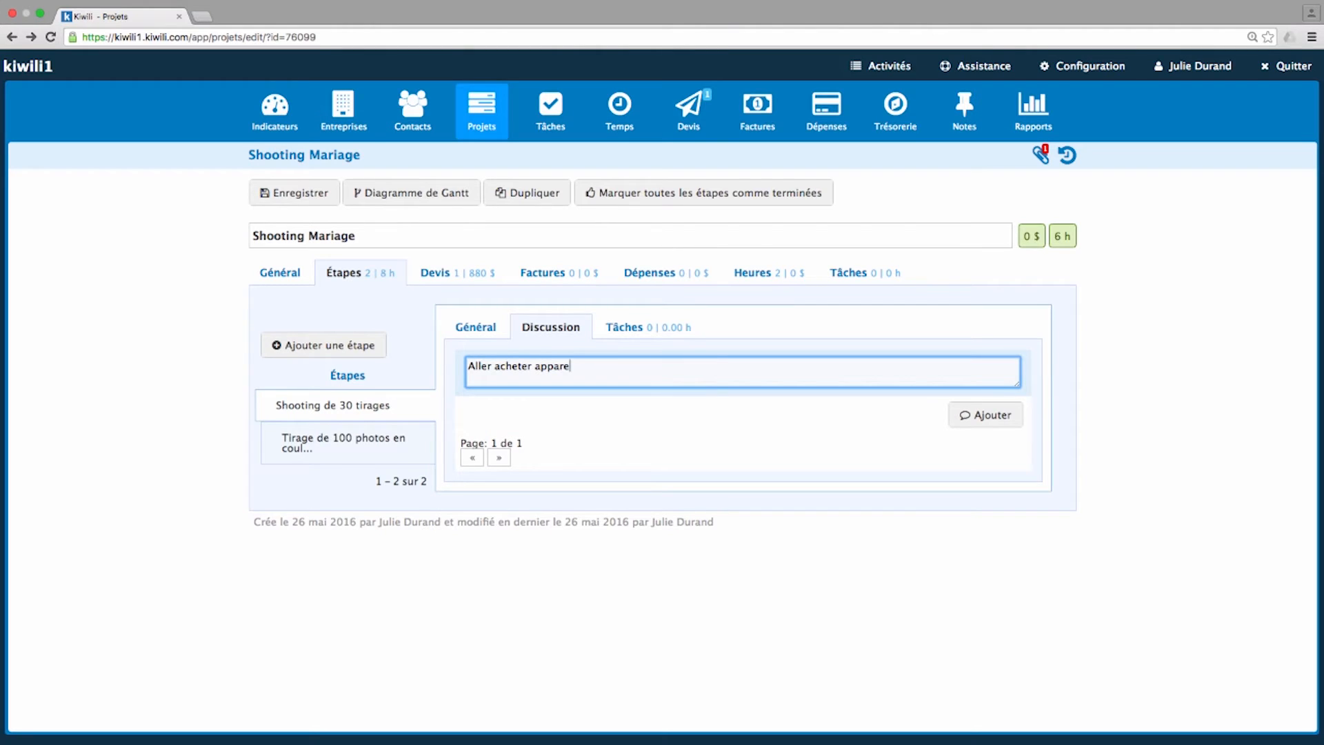
pyautogui.click(979, 415)
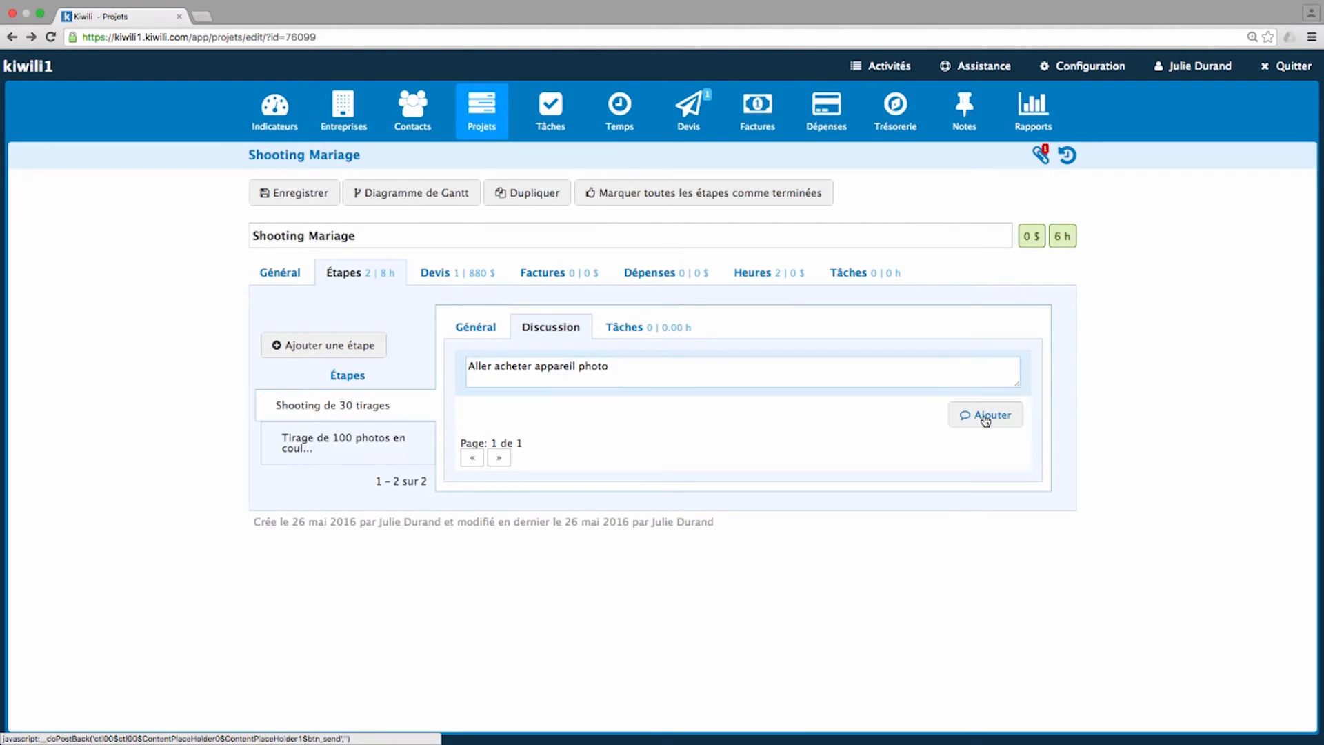
# Step: Start a new task in the step with the summary "Acheter appareil photo" and the description "Appareil à gros zoom"
pyautogui.click(620, 326)
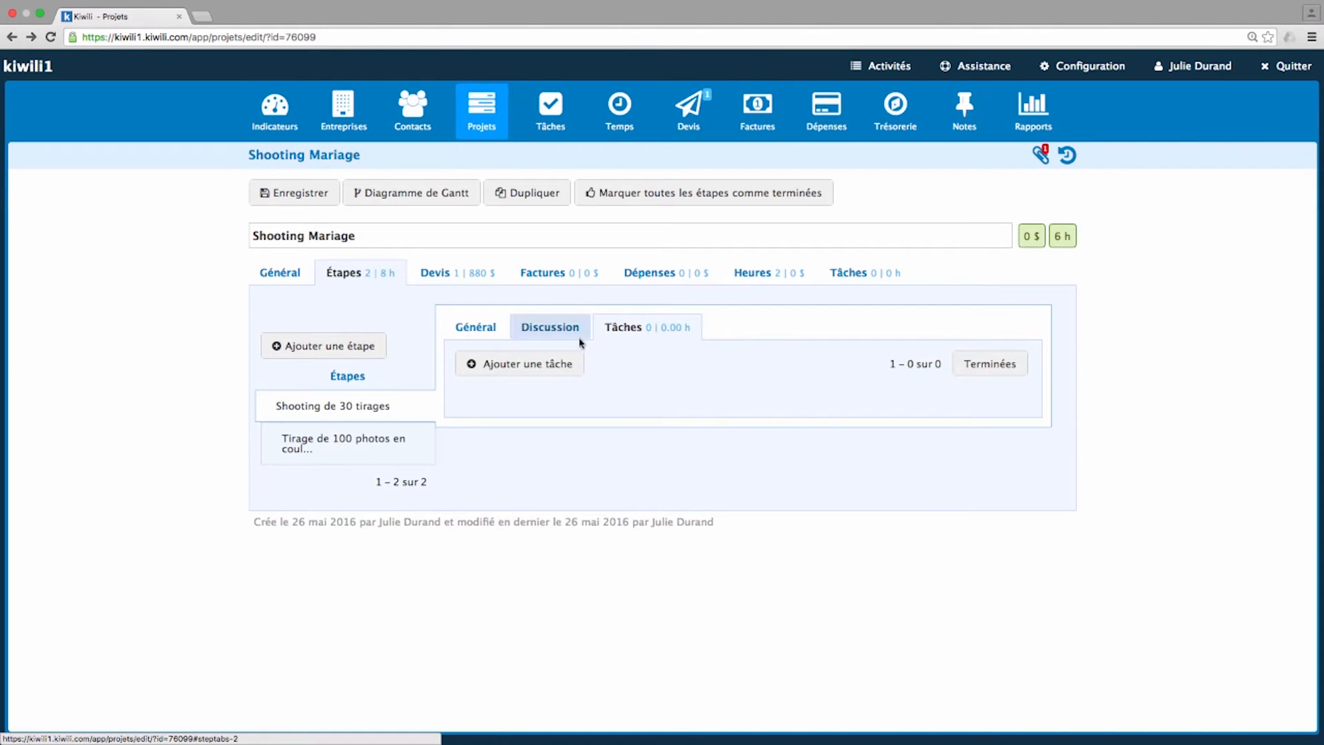
pyautogui.click(542, 364)
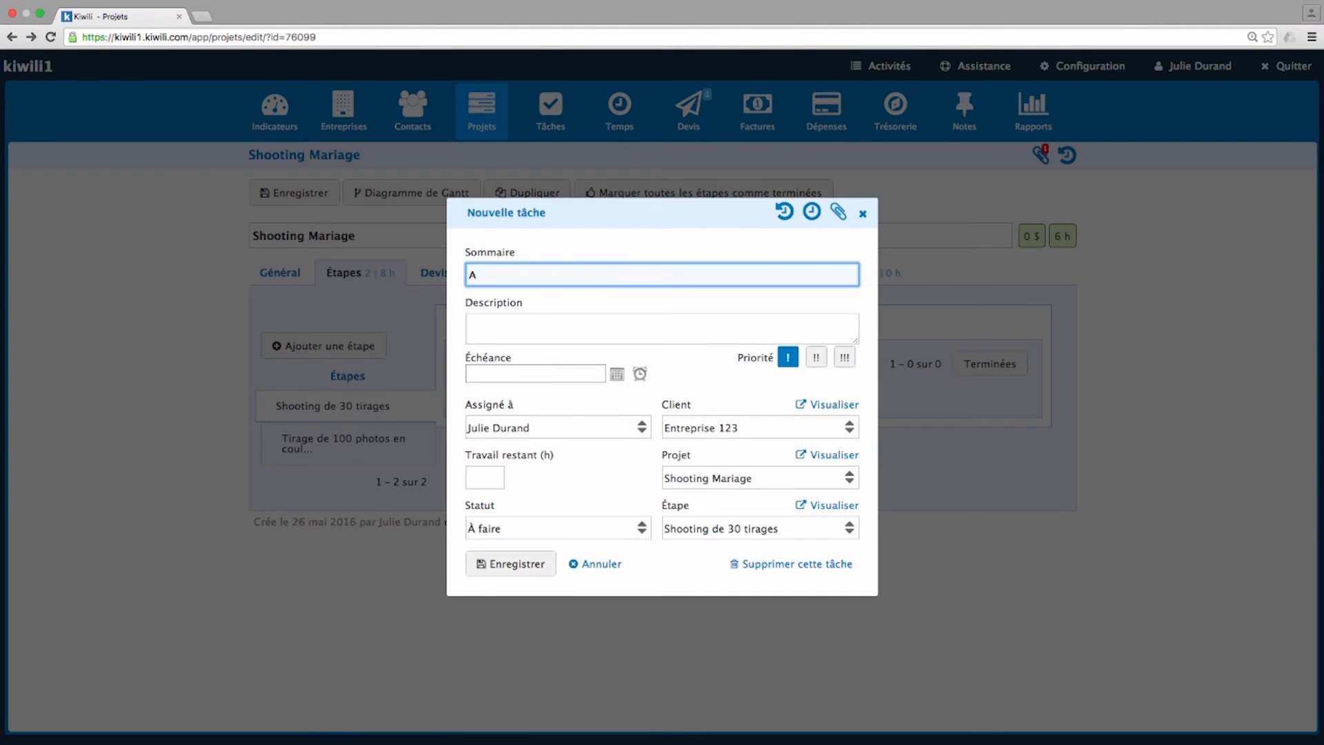
pyautogui.write('Acheter appareil photo')
pyautogui.click(585, 323)
pyautogui.write('Appareil')
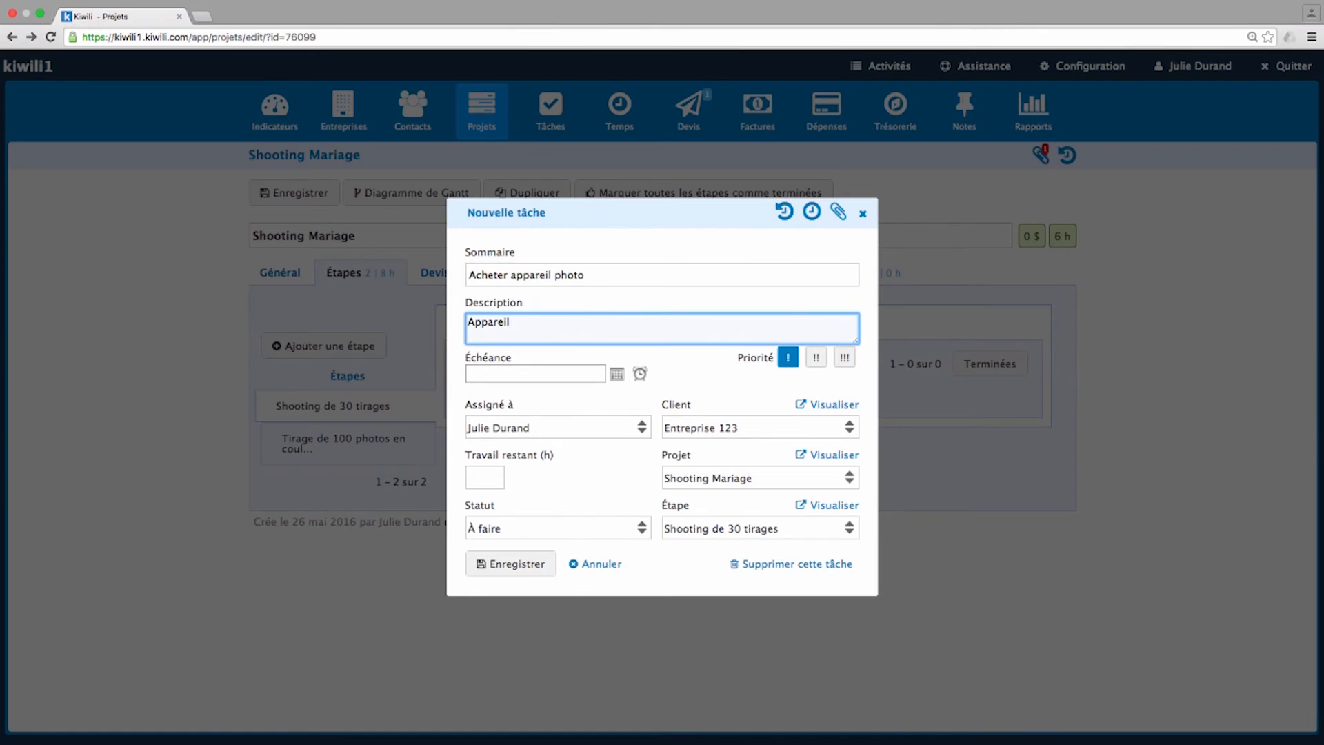
pyautogui.write(' à gros zoom')
# Step: Give the task the highest priority (!!!), a 2016-05-24 due date and the second user as assignee, and save it
pyautogui.click(845, 357)
pyautogui.click(617, 374)
pyautogui.click(548, 505)
pyautogui.click(545, 428)
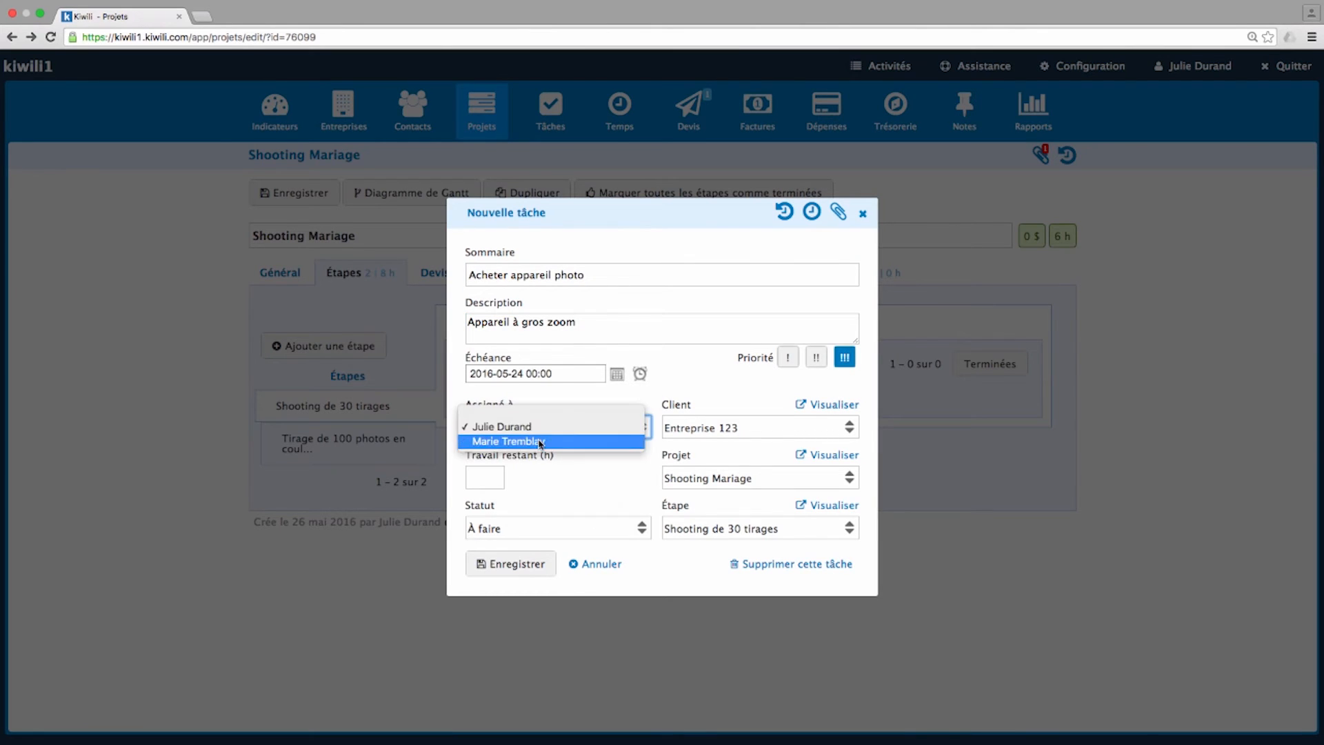
pyautogui.click(541, 443)
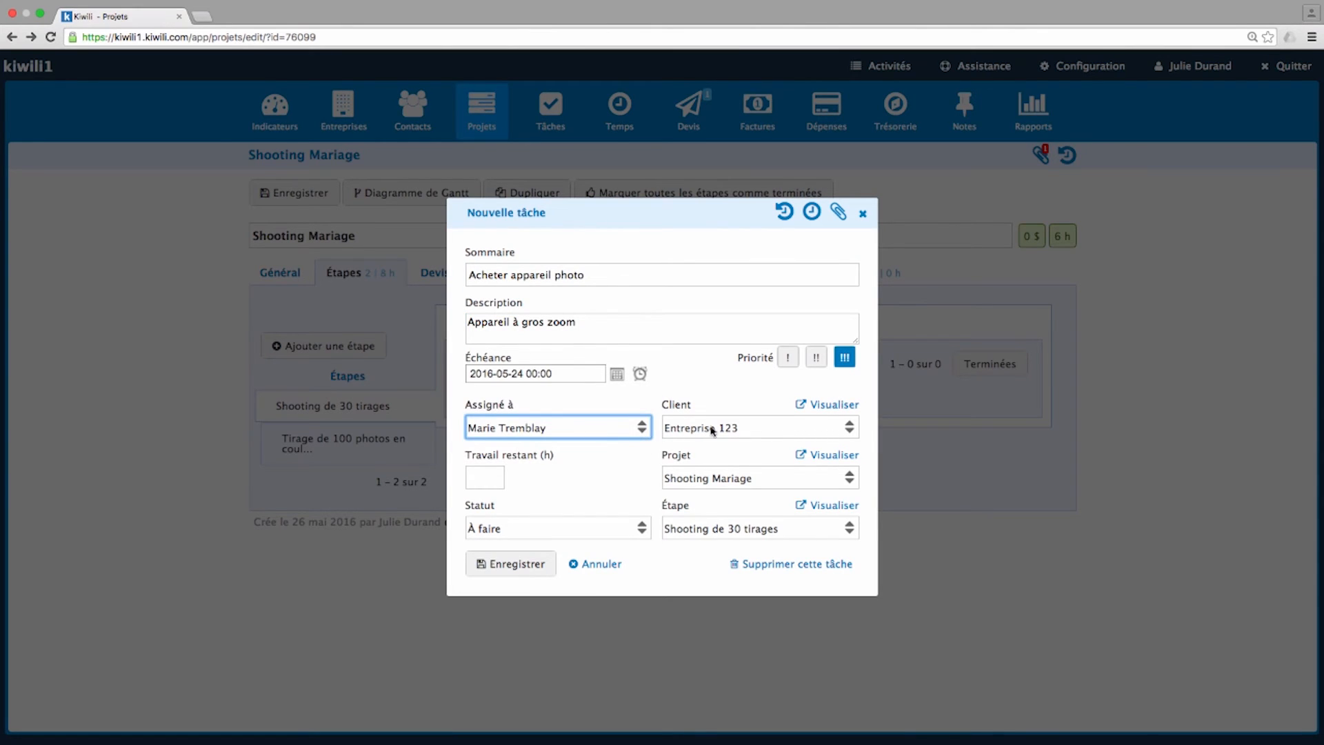
pyautogui.click(518, 564)
# Step: Review the Shooting Mariage project's associated quotes, invoices, remaining hours and Gantt chart
pyautogui.click(475, 269)
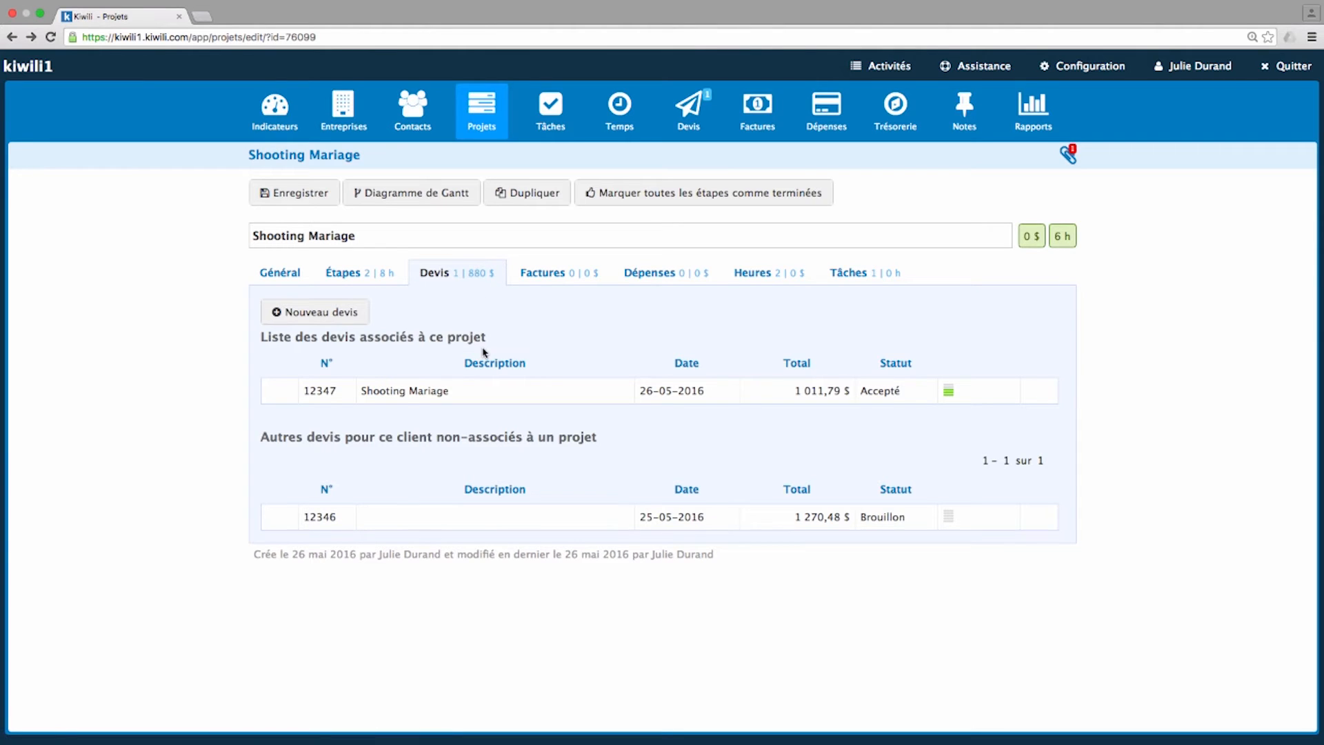
pyautogui.click(557, 284)
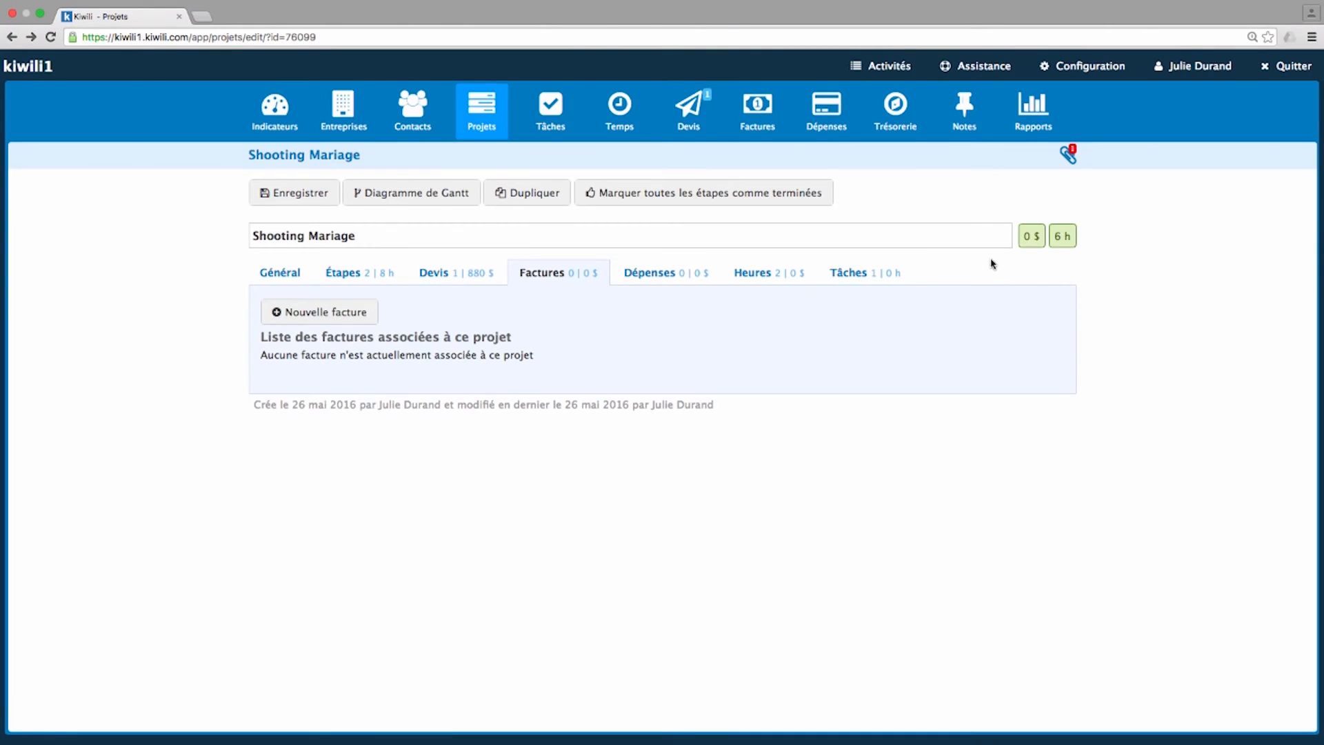
pyautogui.moveTo(1067, 239)
pyautogui.click(406, 202)
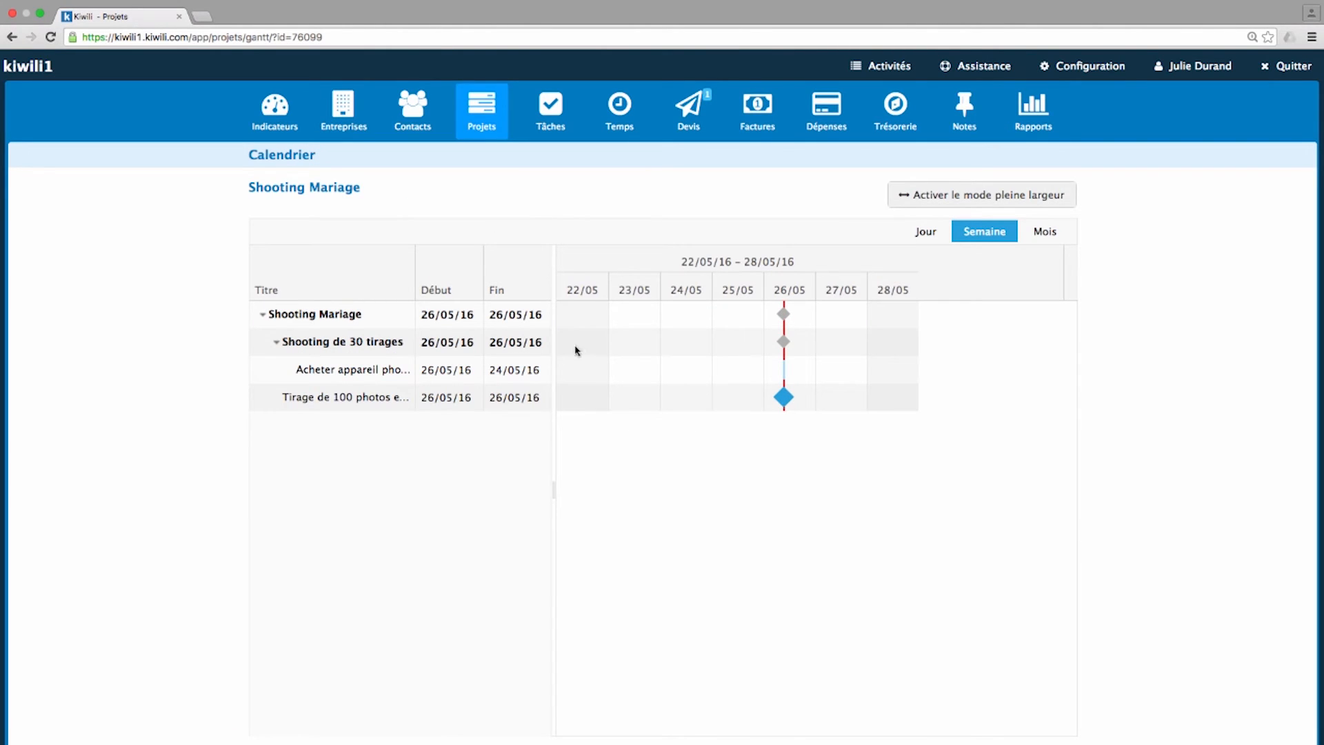
pyautogui.hotkey('alt', 'Left')
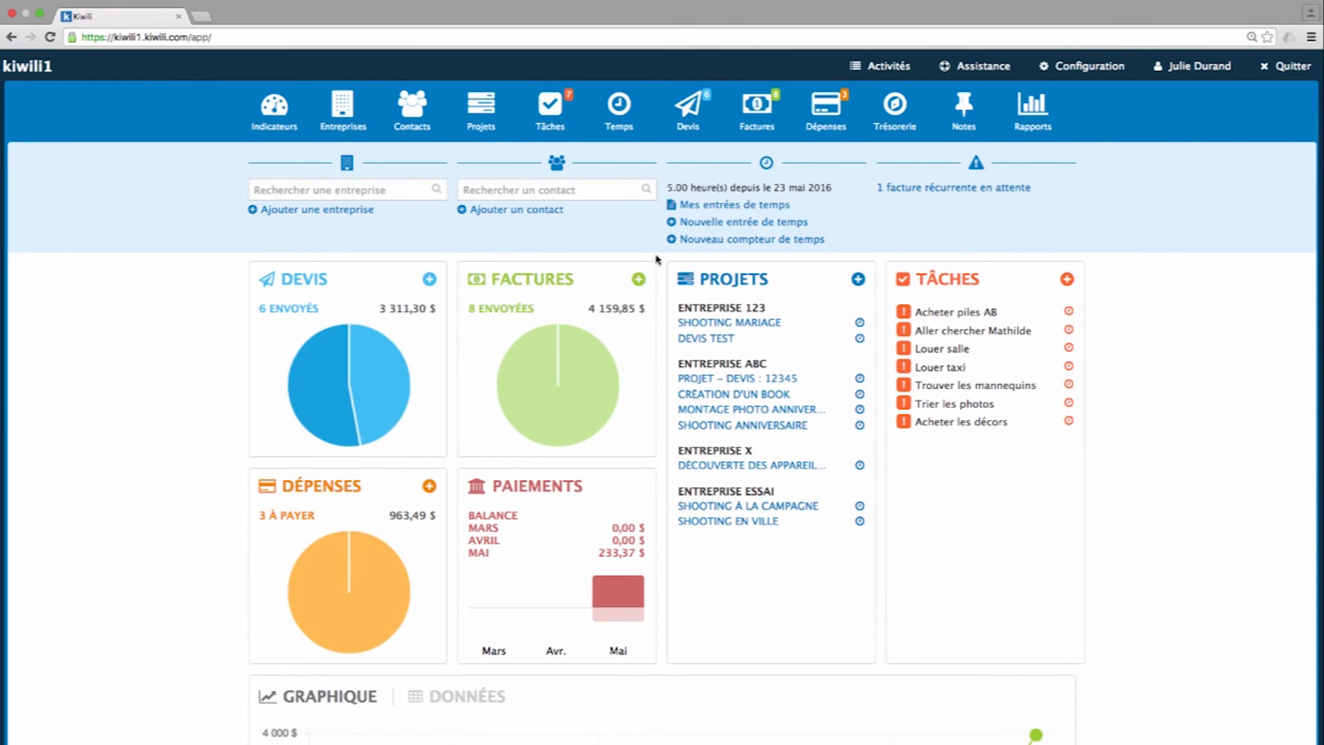
# Step: Convert the accepted Shooting Mariage quote for Entreprise essai into a single invoice and open the invoice list
pyautogui.click(693, 129)
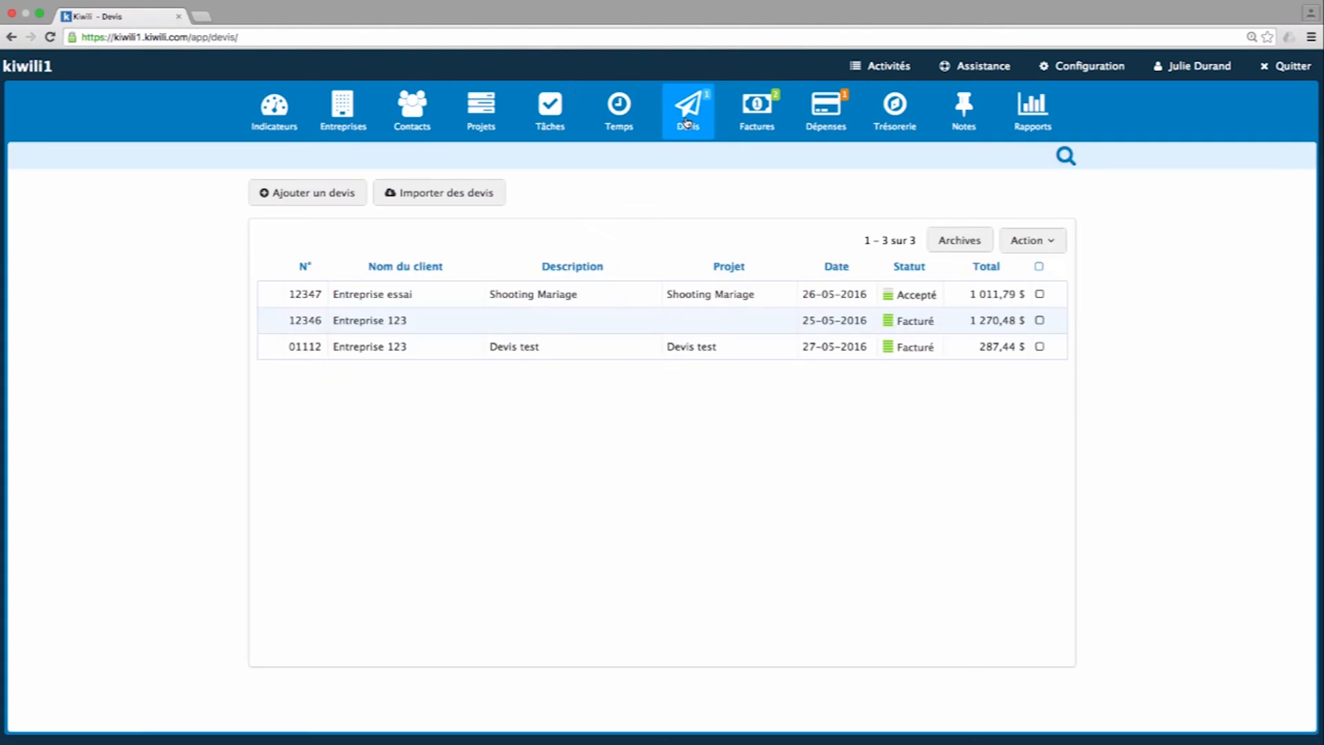
pyautogui.click(518, 295)
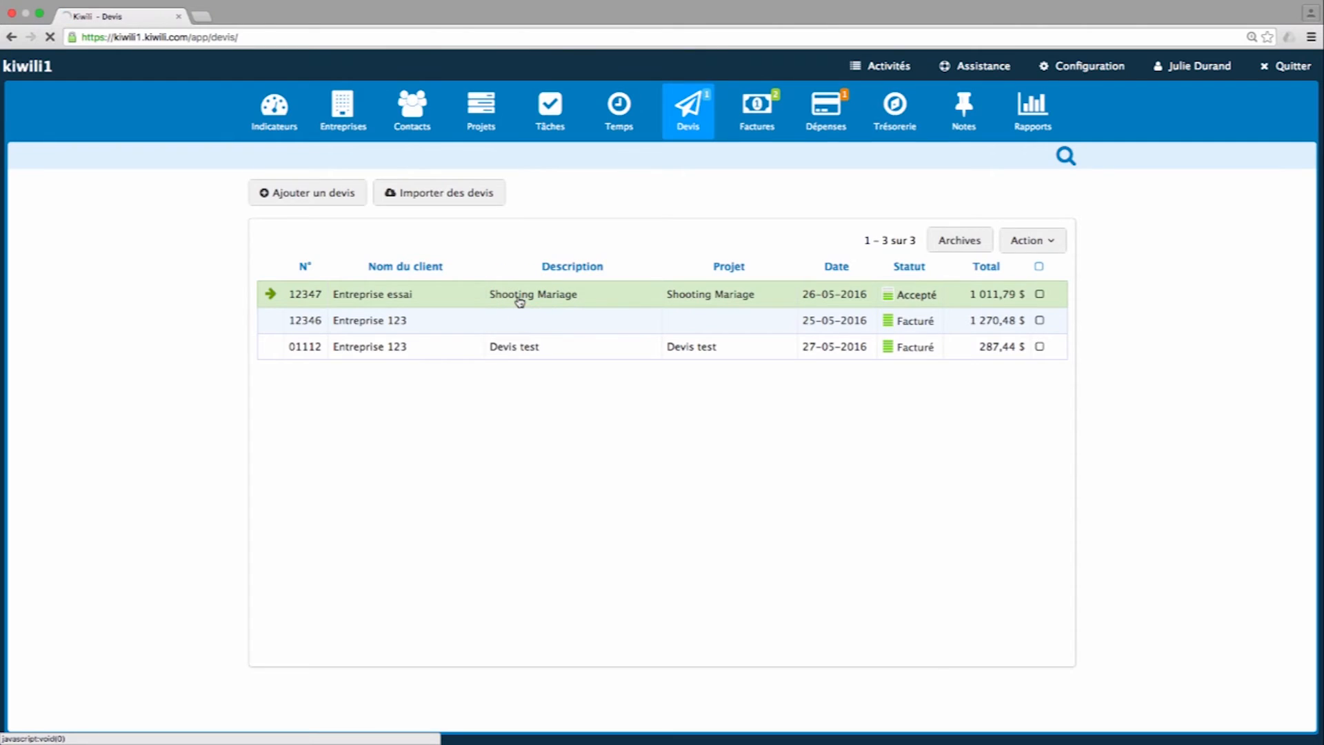
pyautogui.click(709, 196)
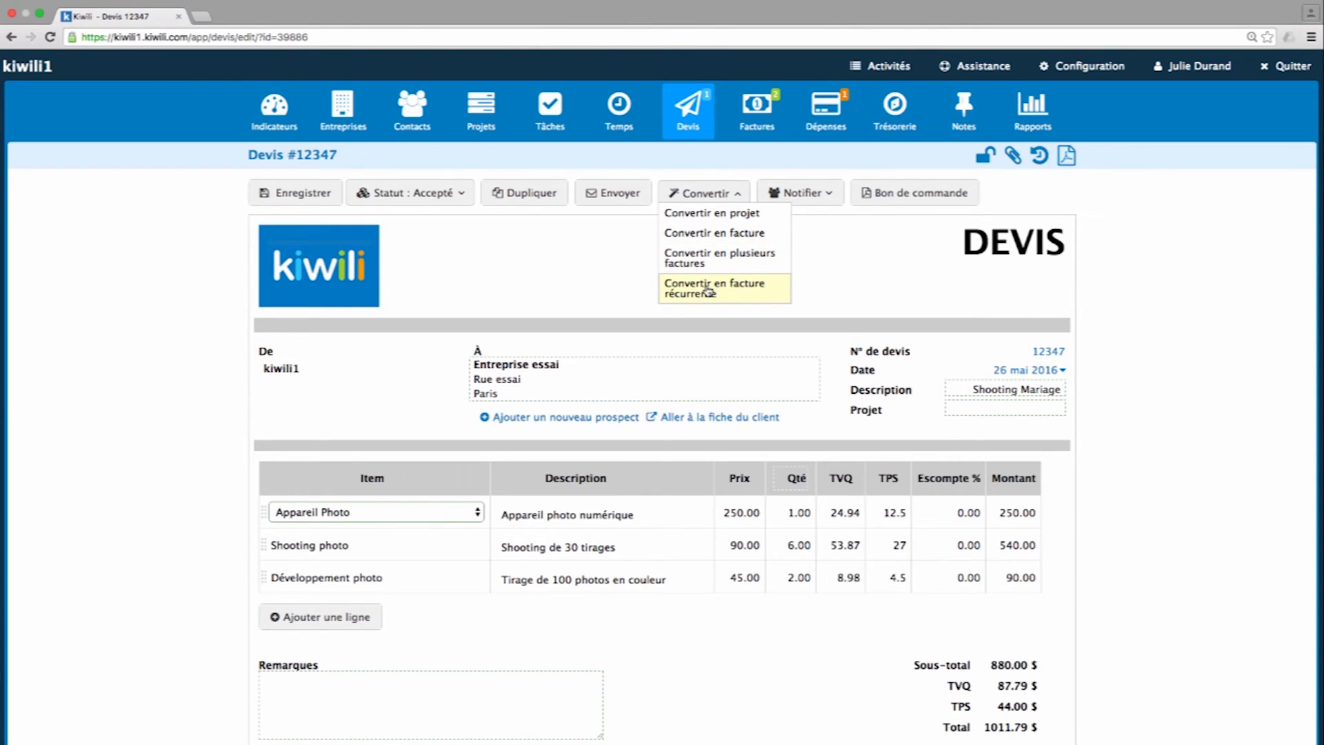
pyautogui.click(698, 233)
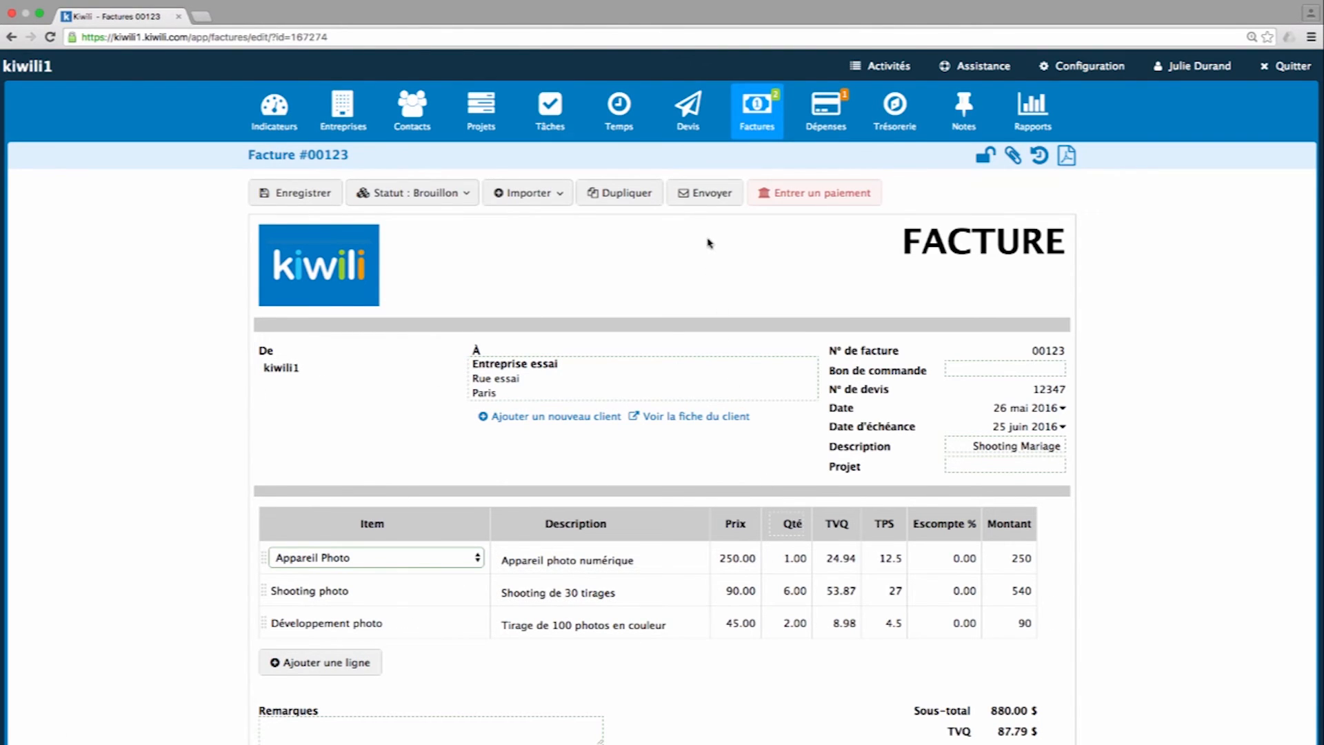
pyautogui.click(758, 109)
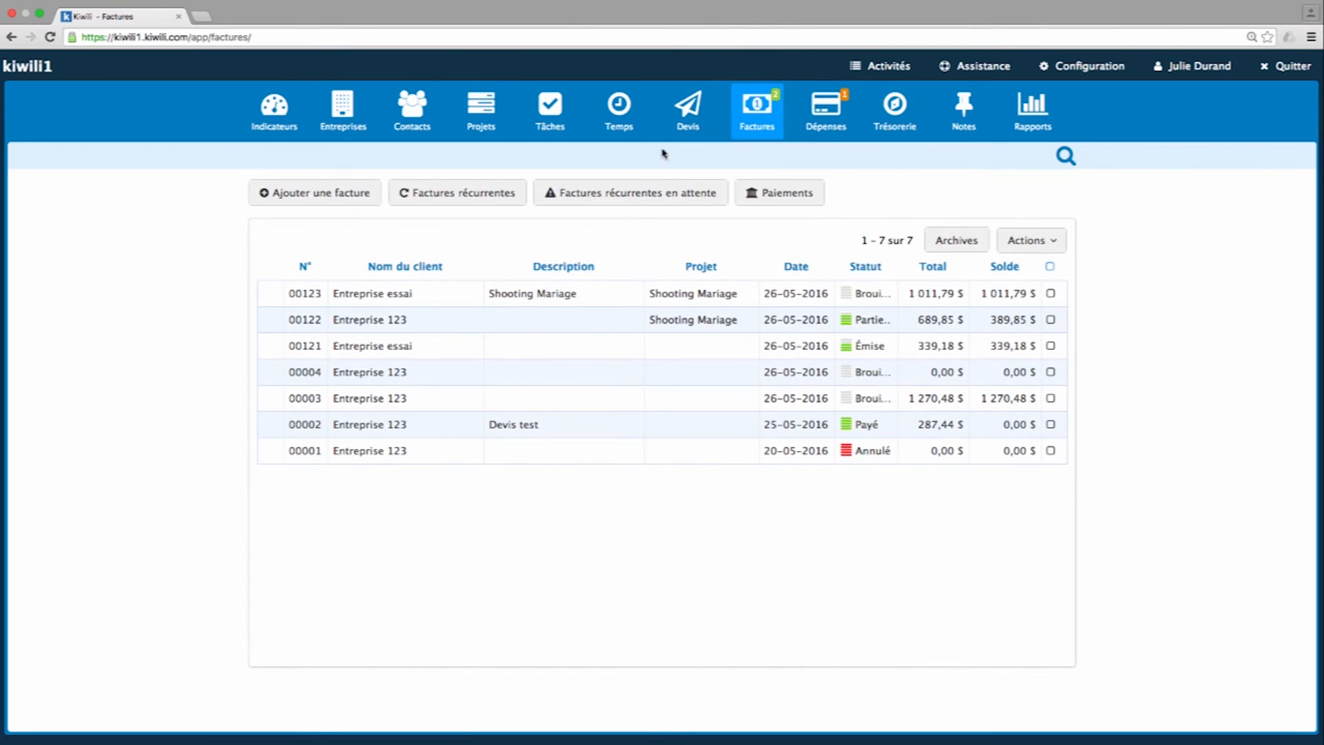
# Step: Create a new invoice addressed to the client Entreprise 123
pyautogui.click(342, 194)
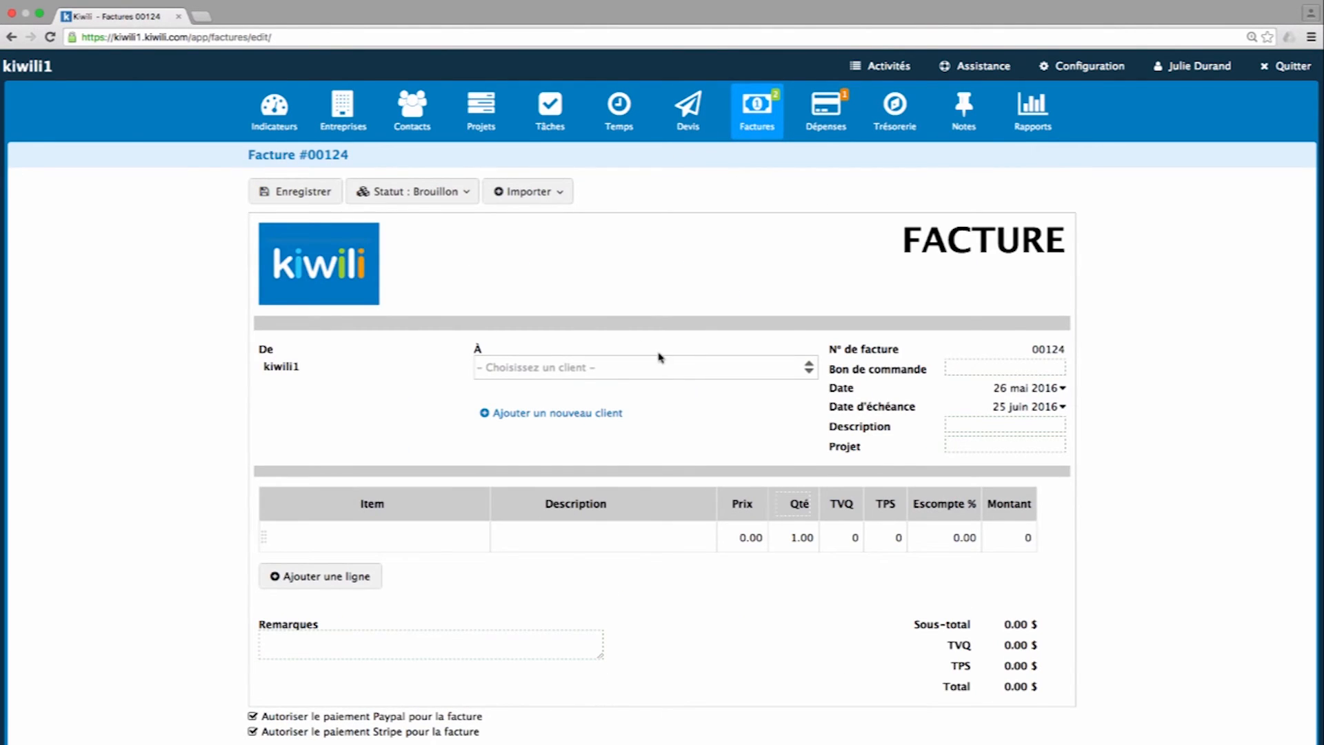
pyautogui.click(809, 382)
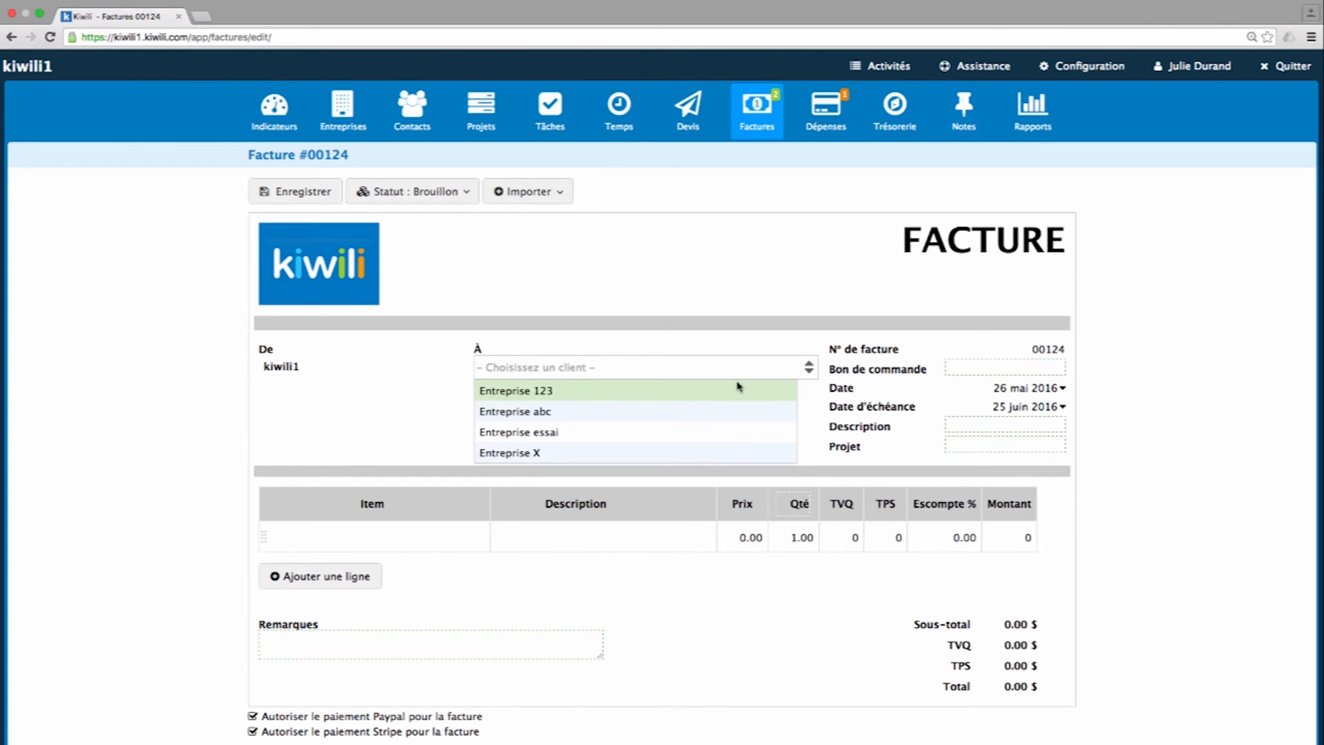
pyautogui.click(537, 391)
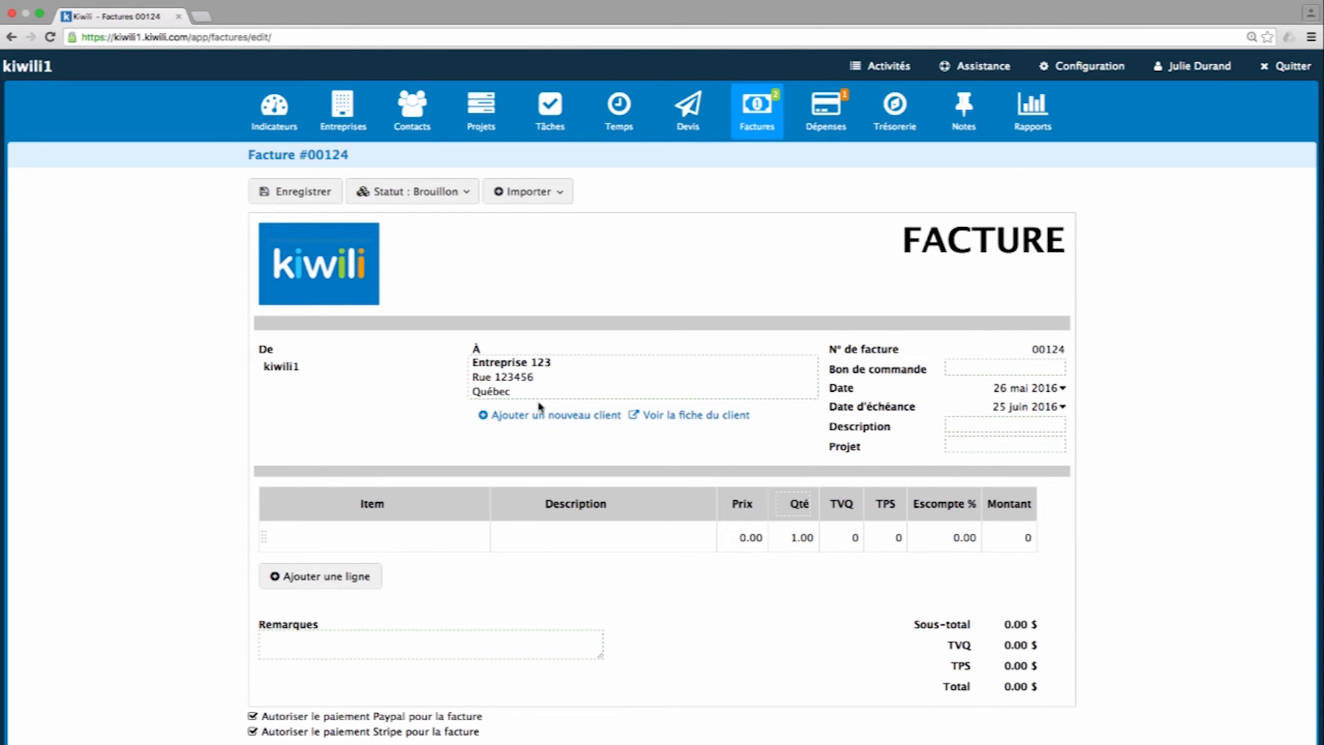
# Step: View the new-client form and Entreprise 123's client record, and return to the invoice
pyautogui.click(539, 416)
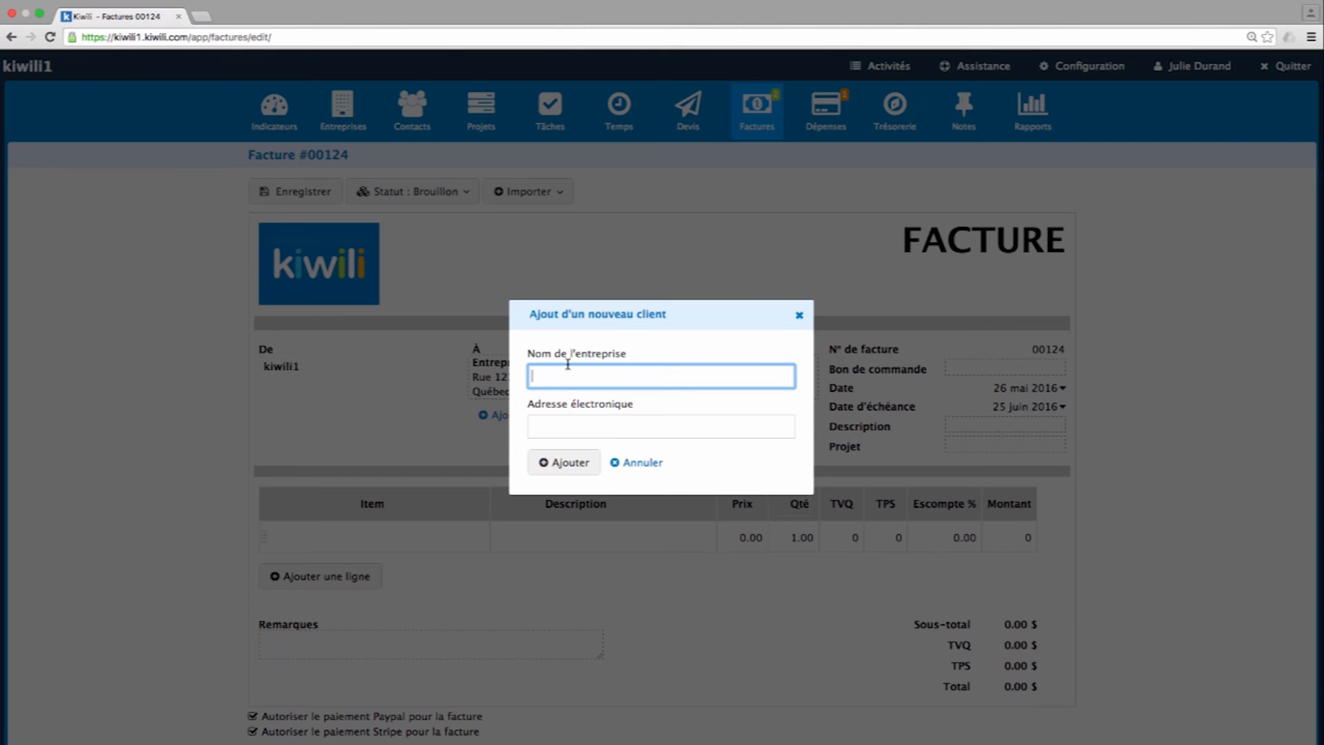
pyautogui.click(799, 315)
pyautogui.click(668, 416)
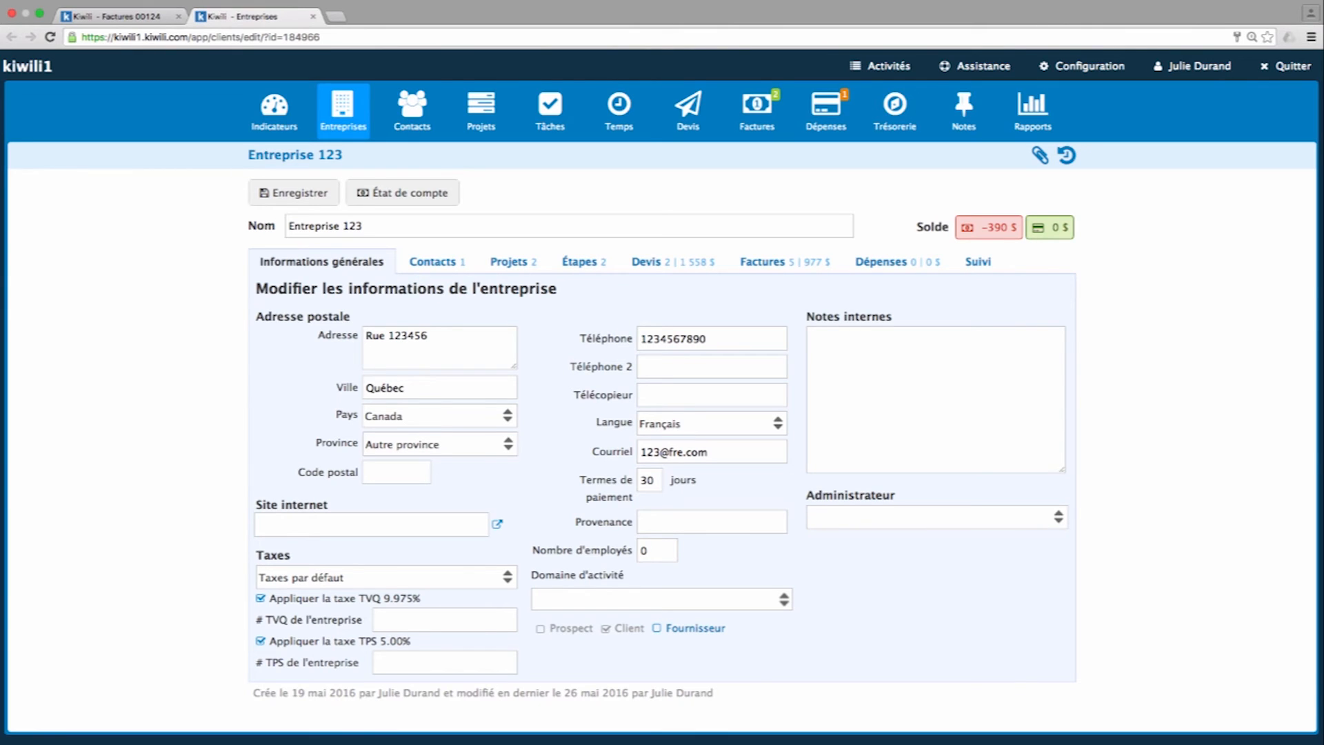
pyautogui.click(313, 16)
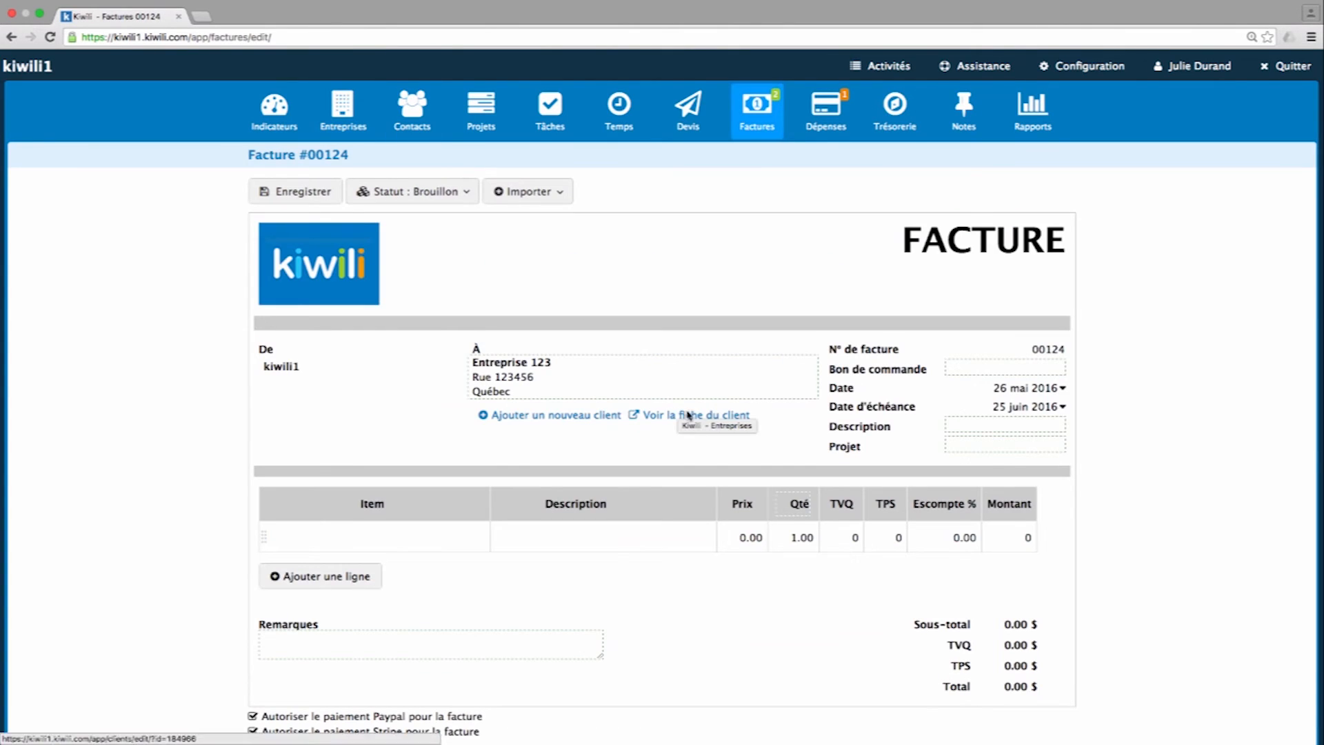
# Step: Save the draft invoice and set its invoice number to 123459
pyautogui.click(324, 195)
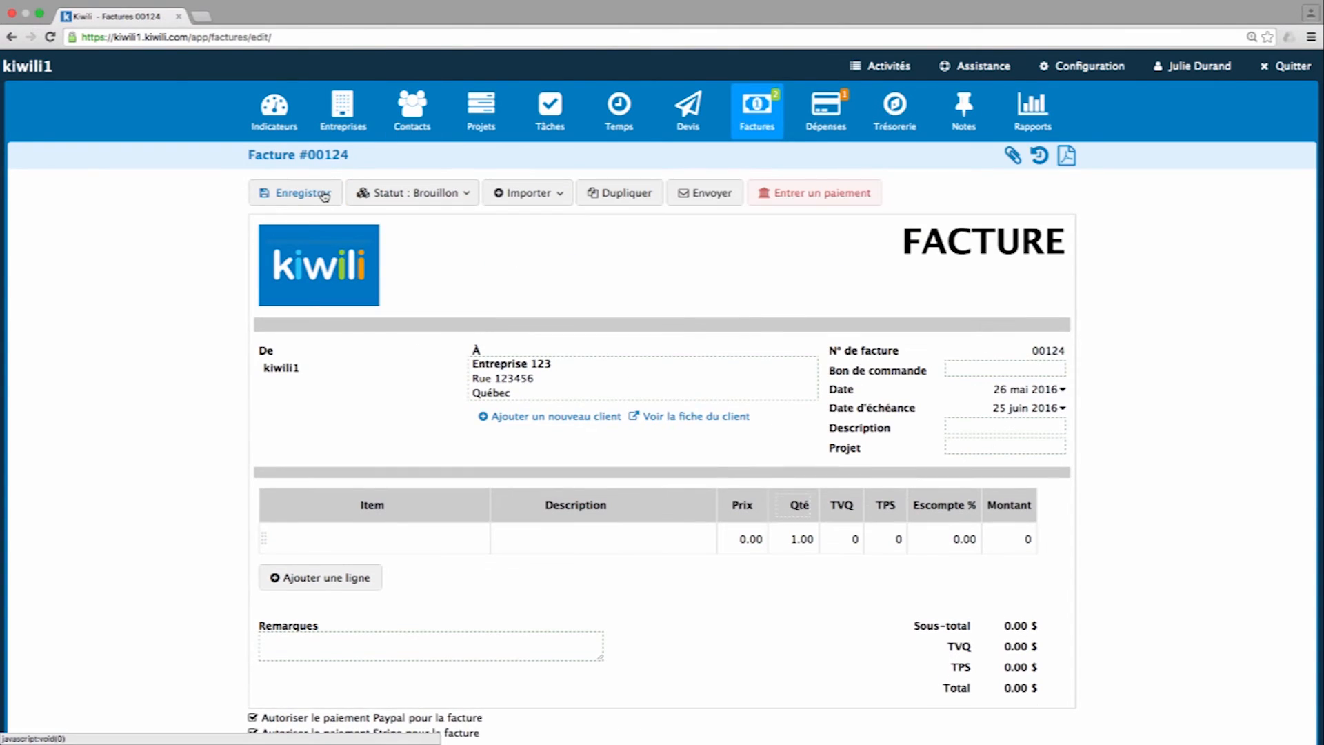
pyautogui.click(1061, 354)
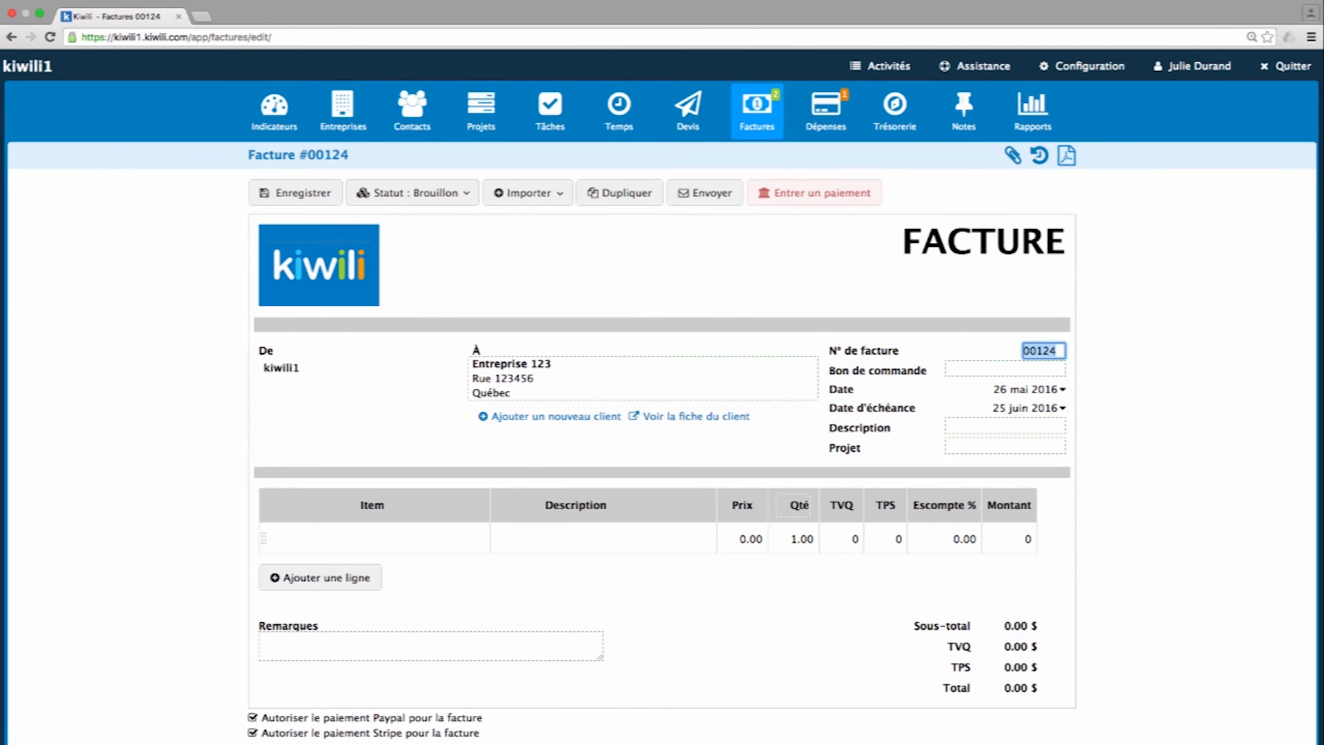
pyautogui.write('123459')
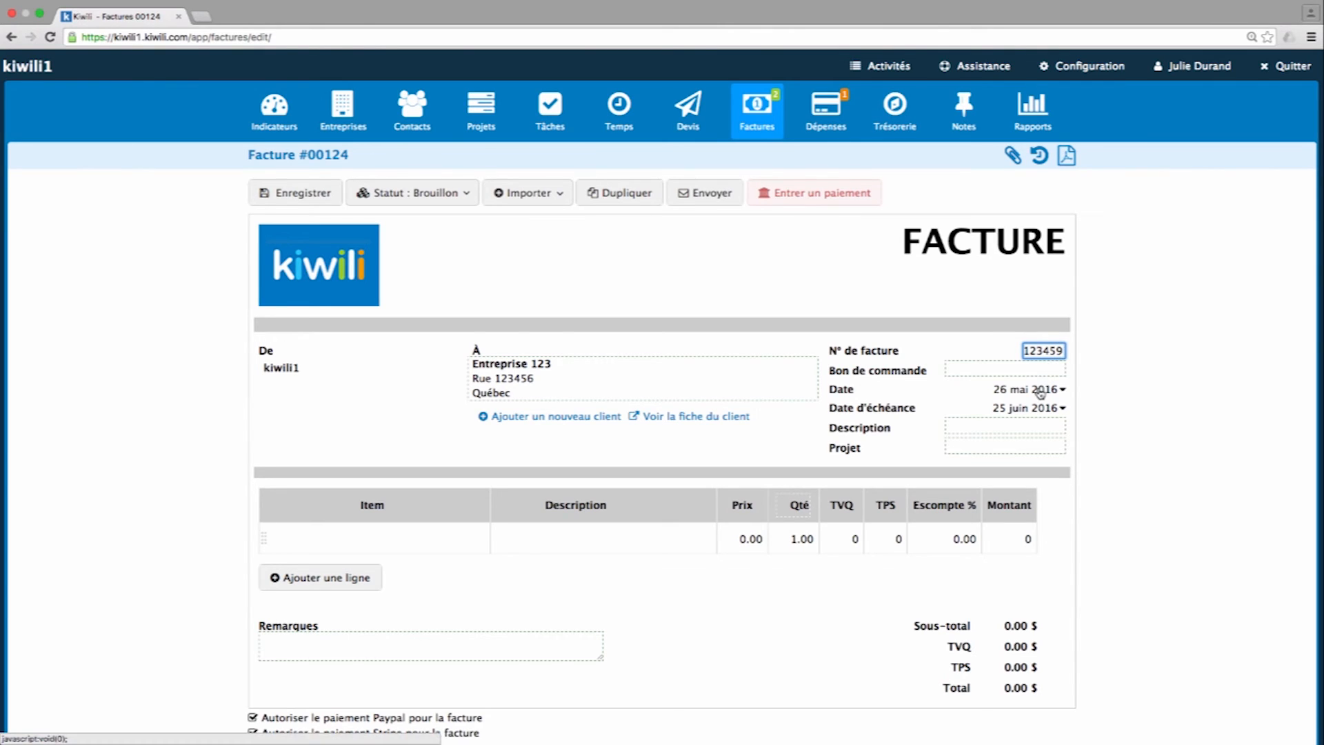
# Step: Set the invoice date to 27 mai 2016 and the due date to 31 mai 2016
pyautogui.click(1042, 391)
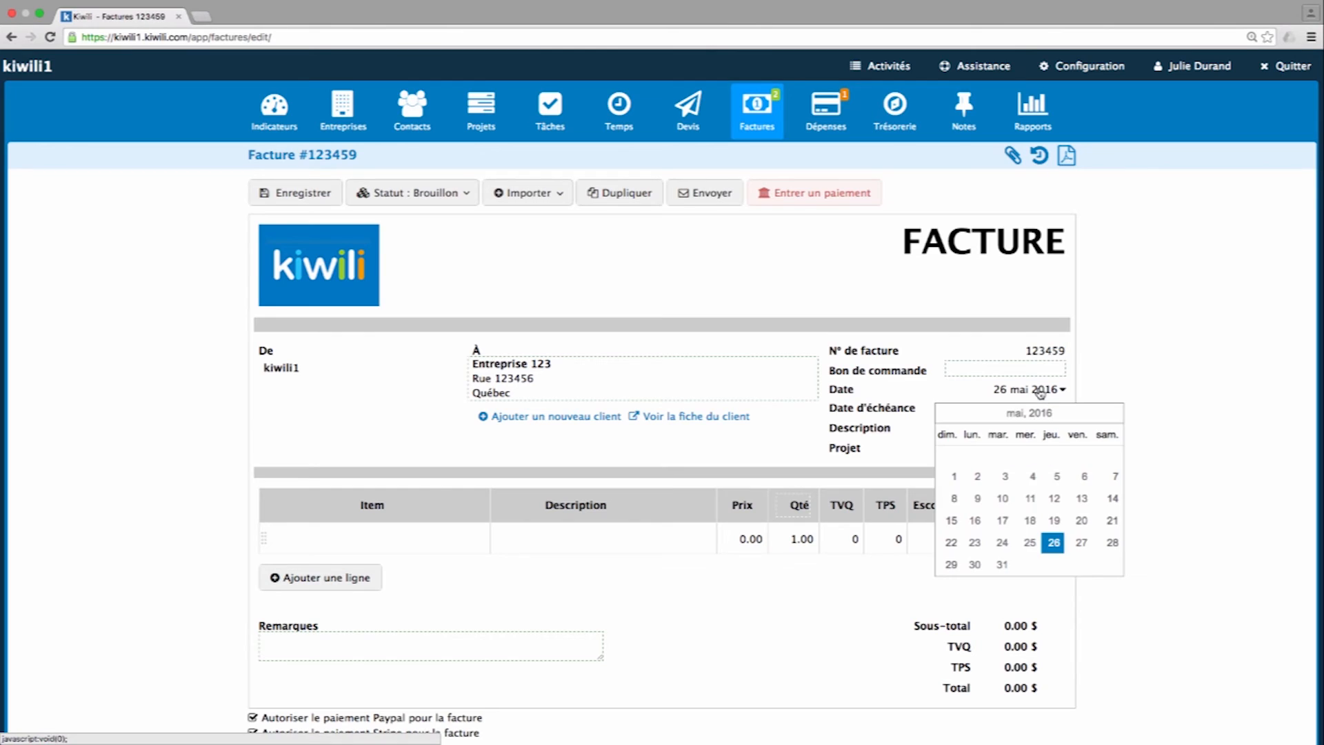
pyautogui.click(1076, 542)
pyautogui.click(1049, 415)
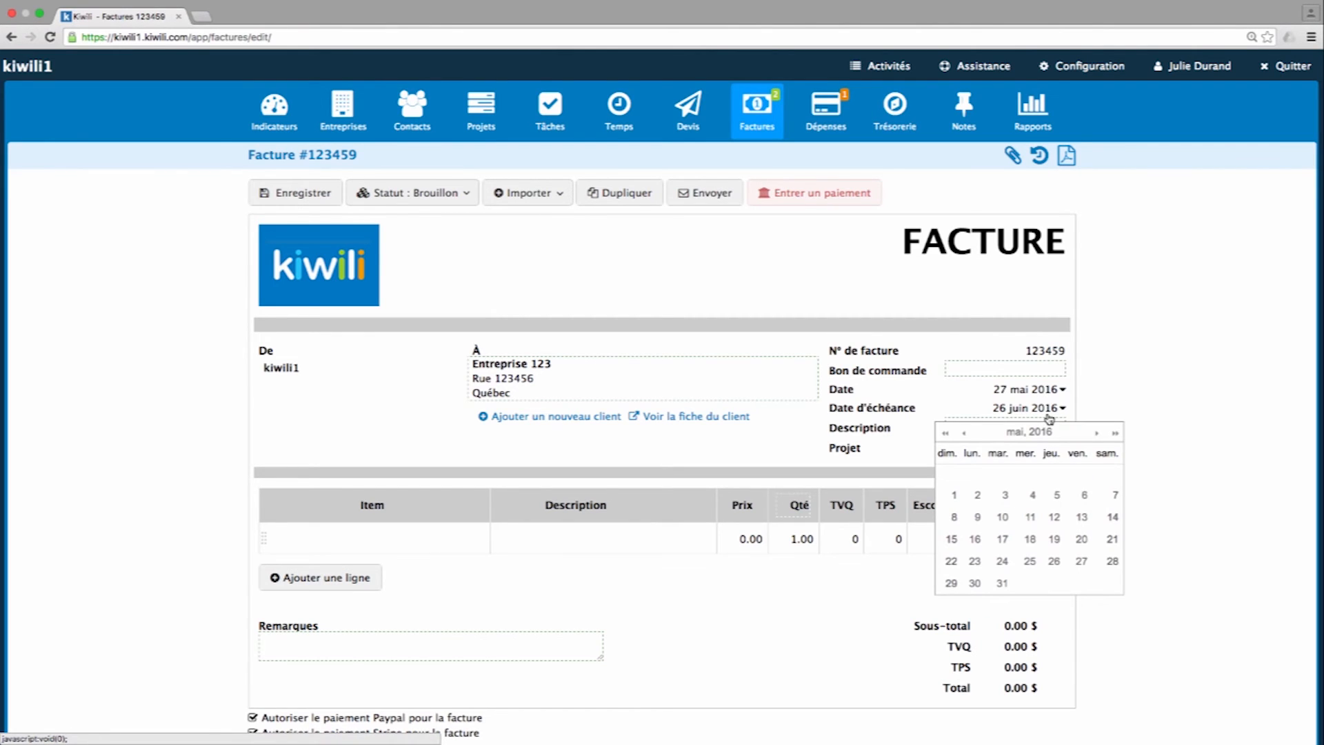
pyautogui.click(1001, 583)
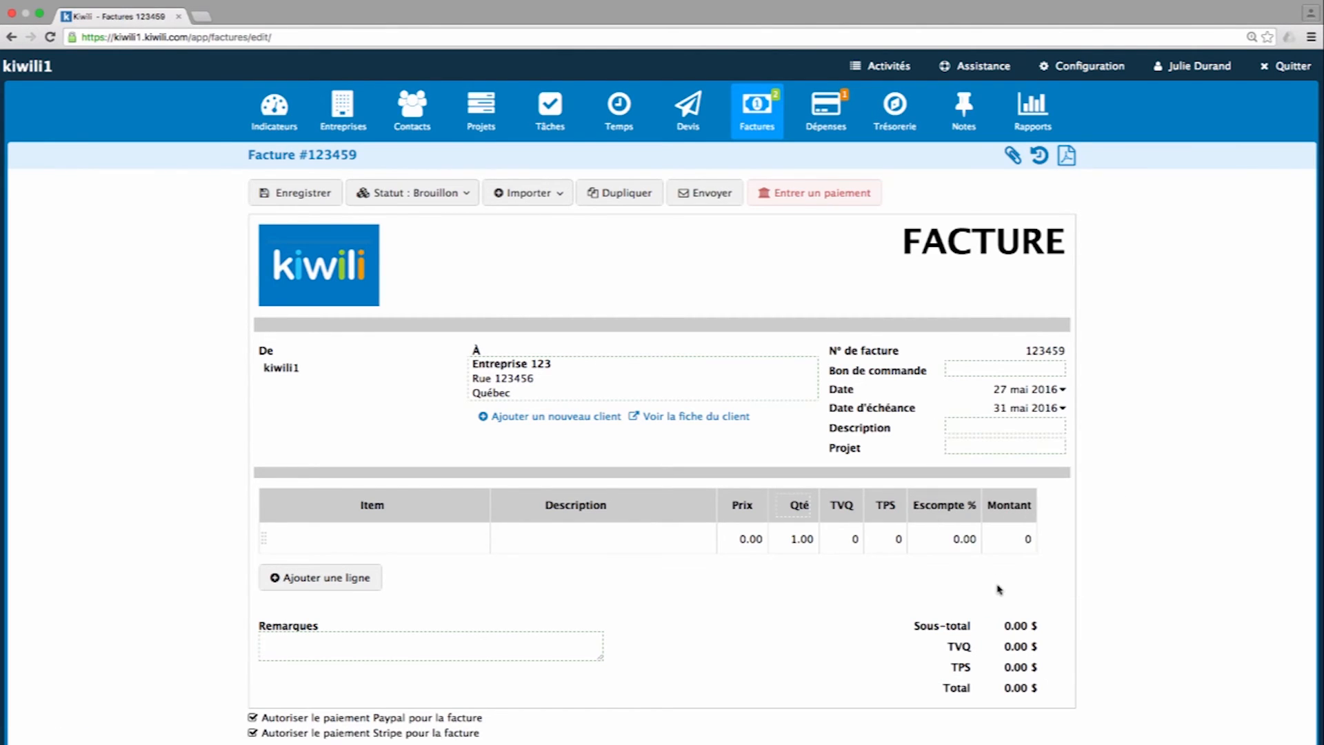
# Step: Link the invoice to the Shooting Mariage project
pyautogui.click(996, 433)
pyautogui.click(981, 453)
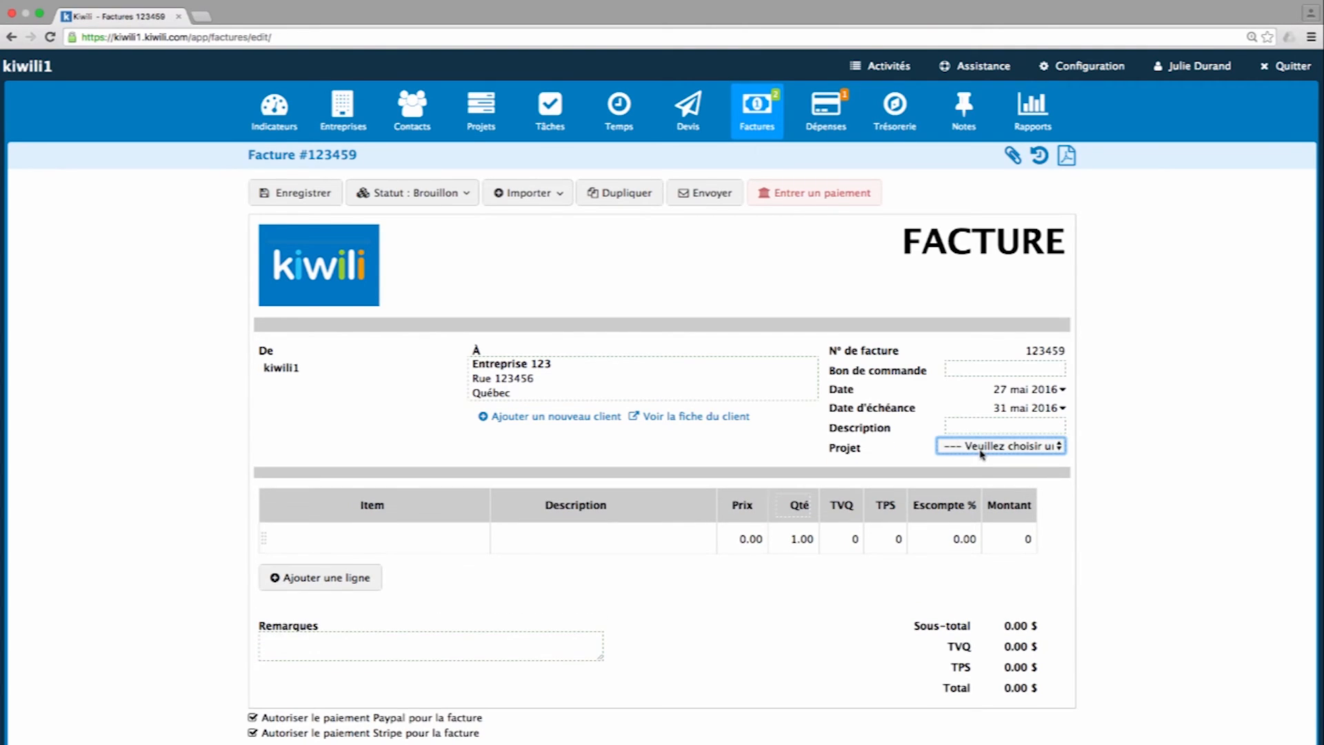
pyautogui.click(999, 453)
pyautogui.click(990, 474)
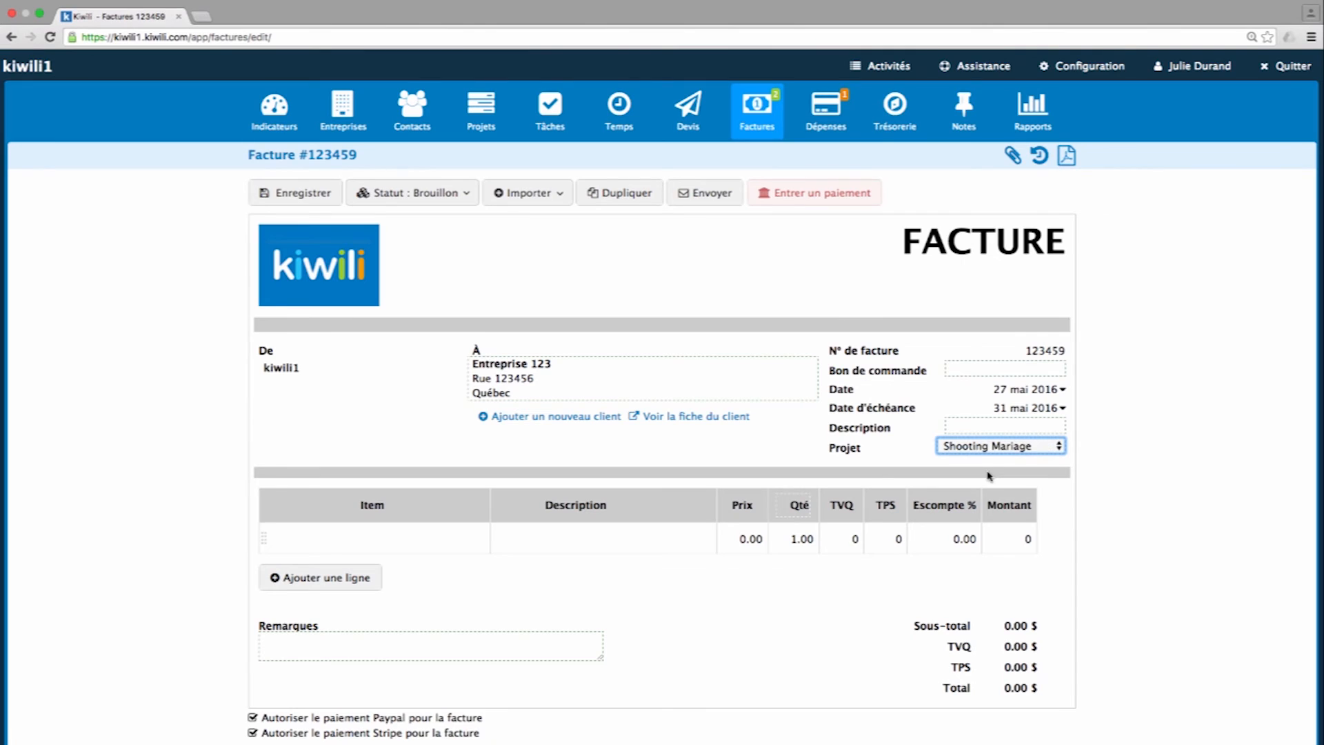
# Step: Fill the first invoice line with the Développement photo service and add a second line for Shooting photo
pyautogui.click(476, 538)
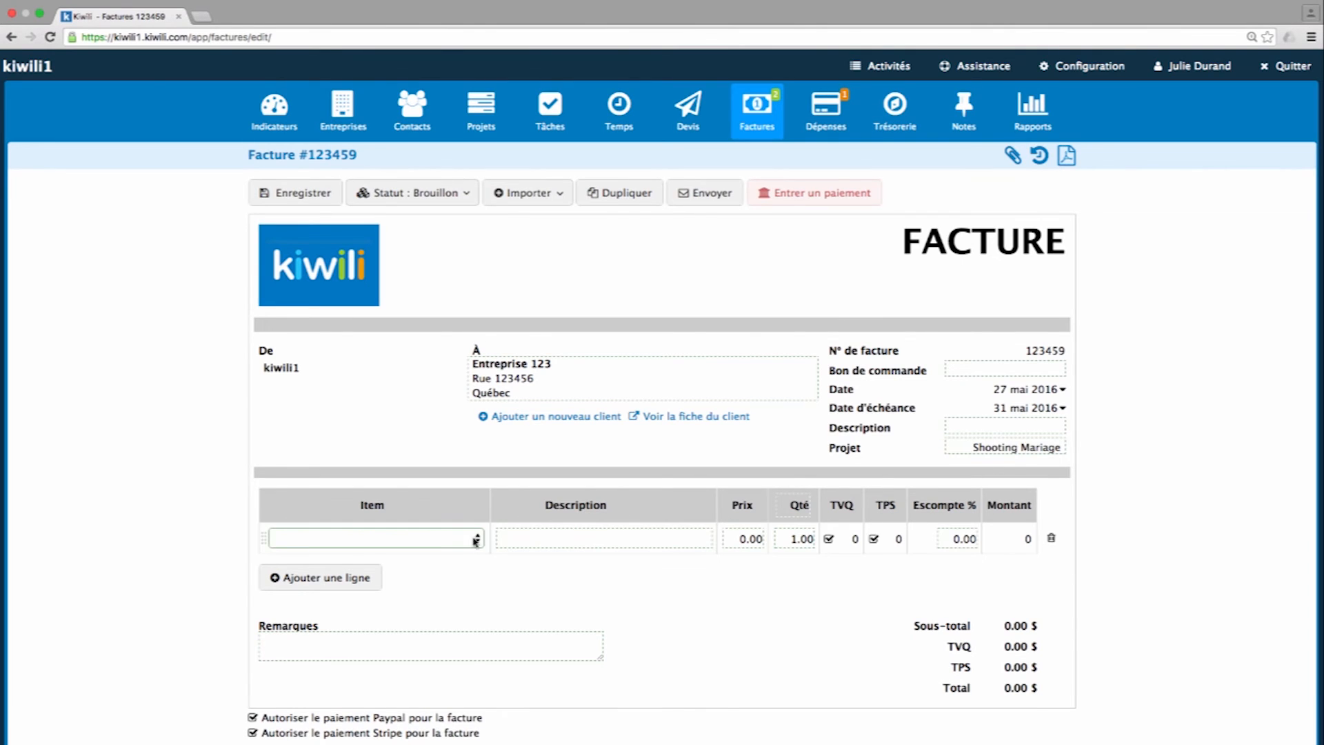
pyautogui.click(473, 538)
pyautogui.click(444, 622)
pyautogui.click(338, 581)
pyautogui.click(337, 572)
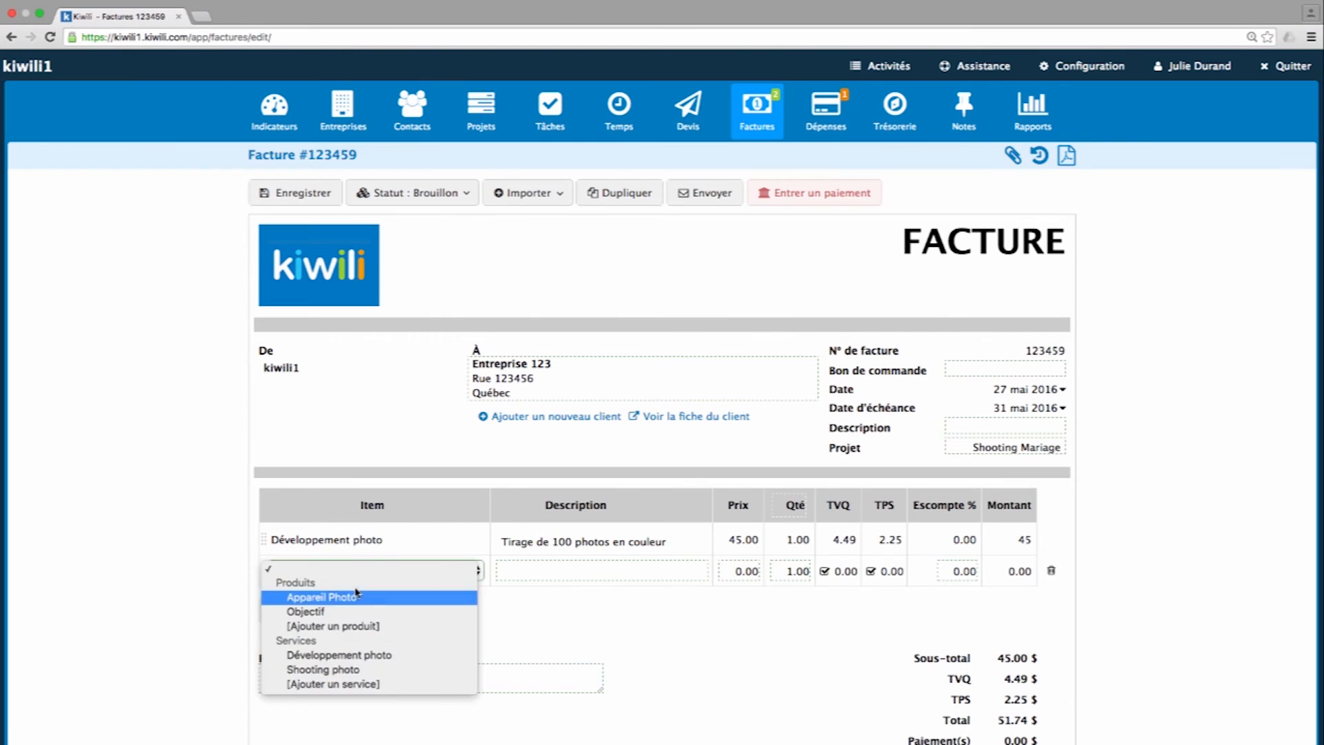
pyautogui.click(332, 669)
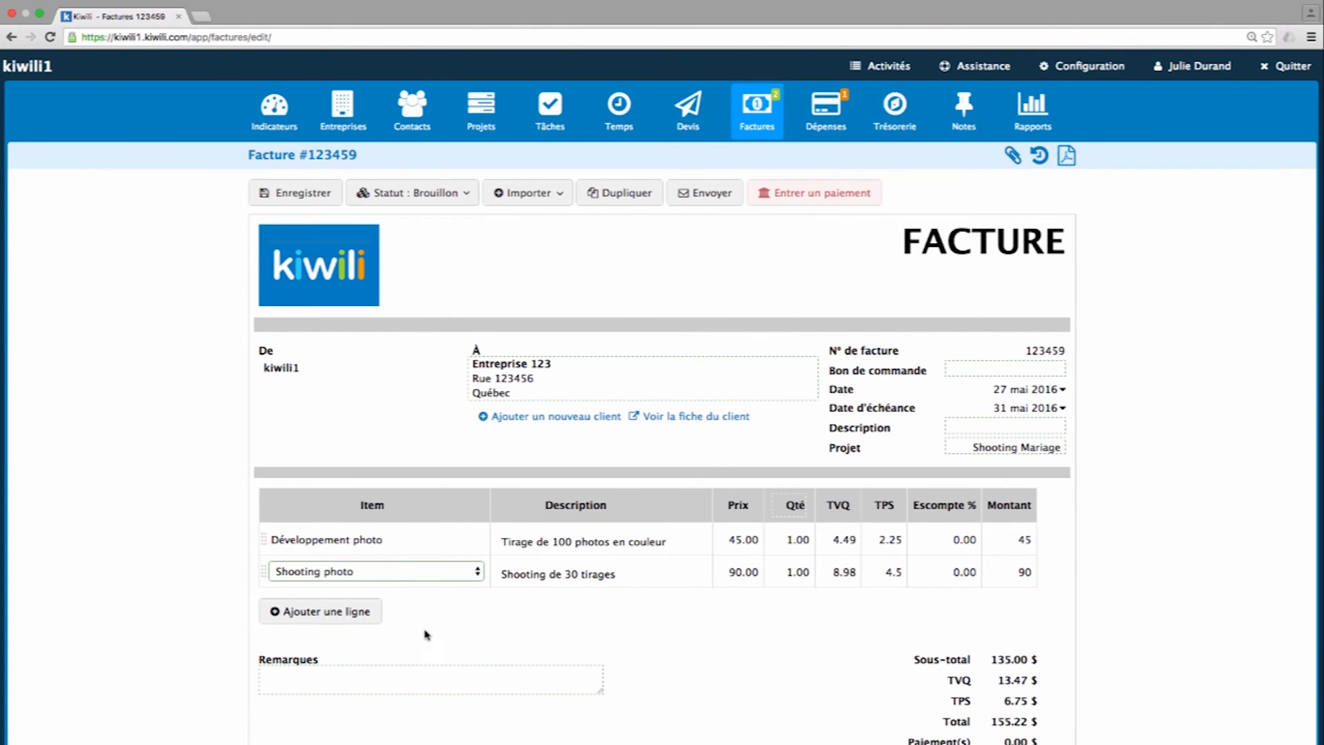
# Step: Examine the Shooting photo line's editable description, price, quantity and TVQ, and the invoice's password protection dialog
pyautogui.click(550, 576)
pyautogui.click(743, 581)
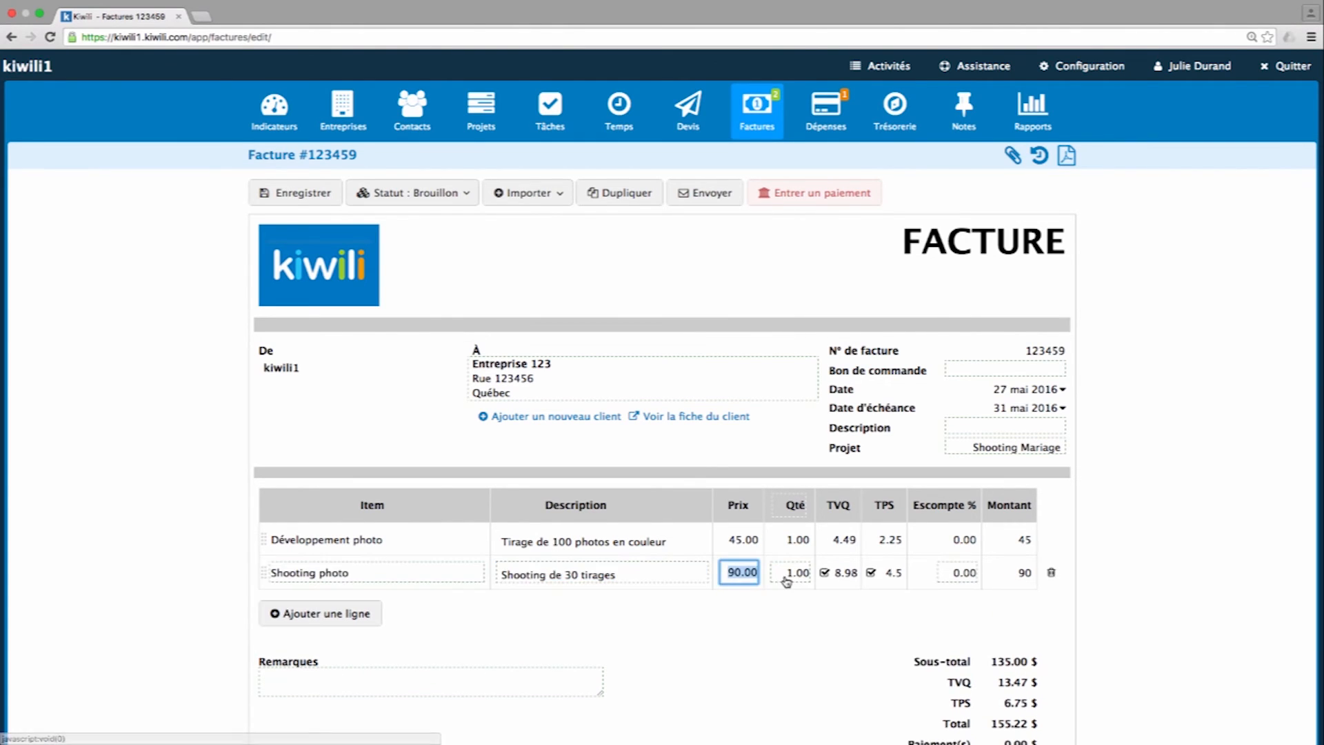
pyautogui.click(789, 580)
pyautogui.click(840, 574)
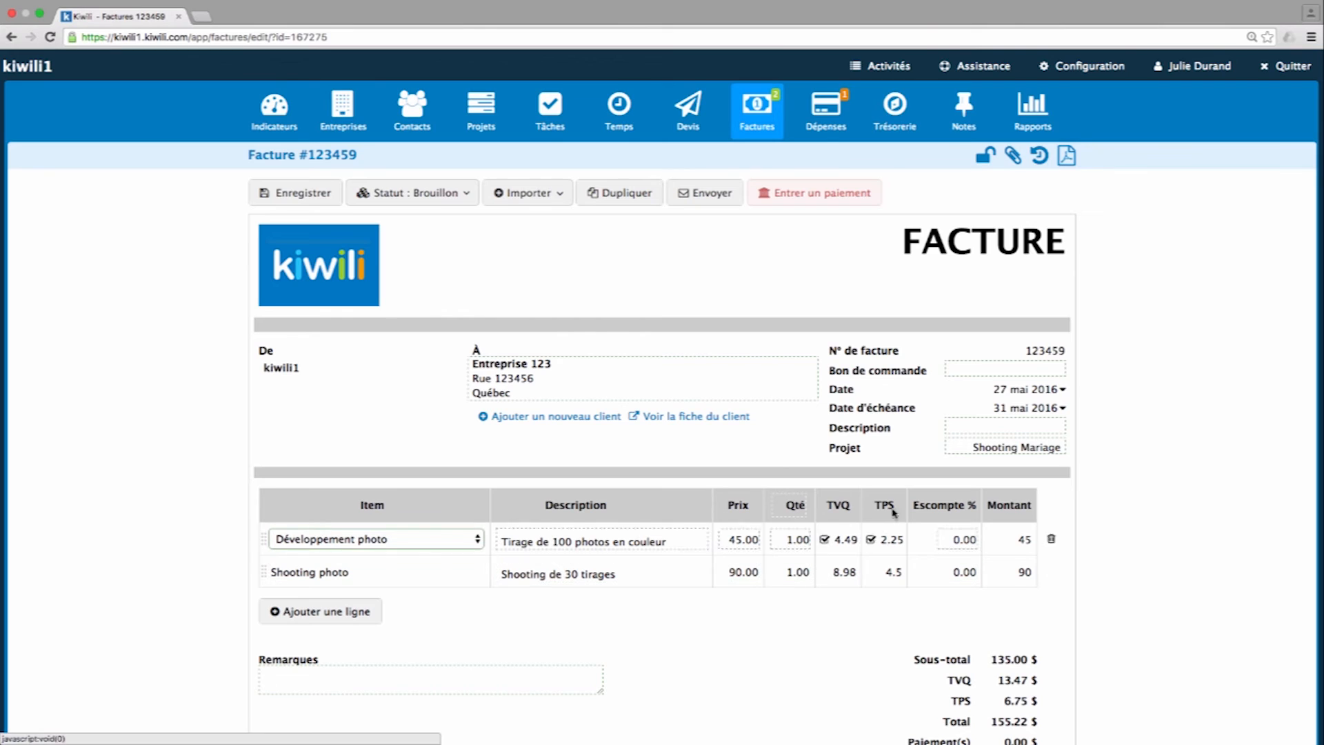
pyautogui.click(985, 156)
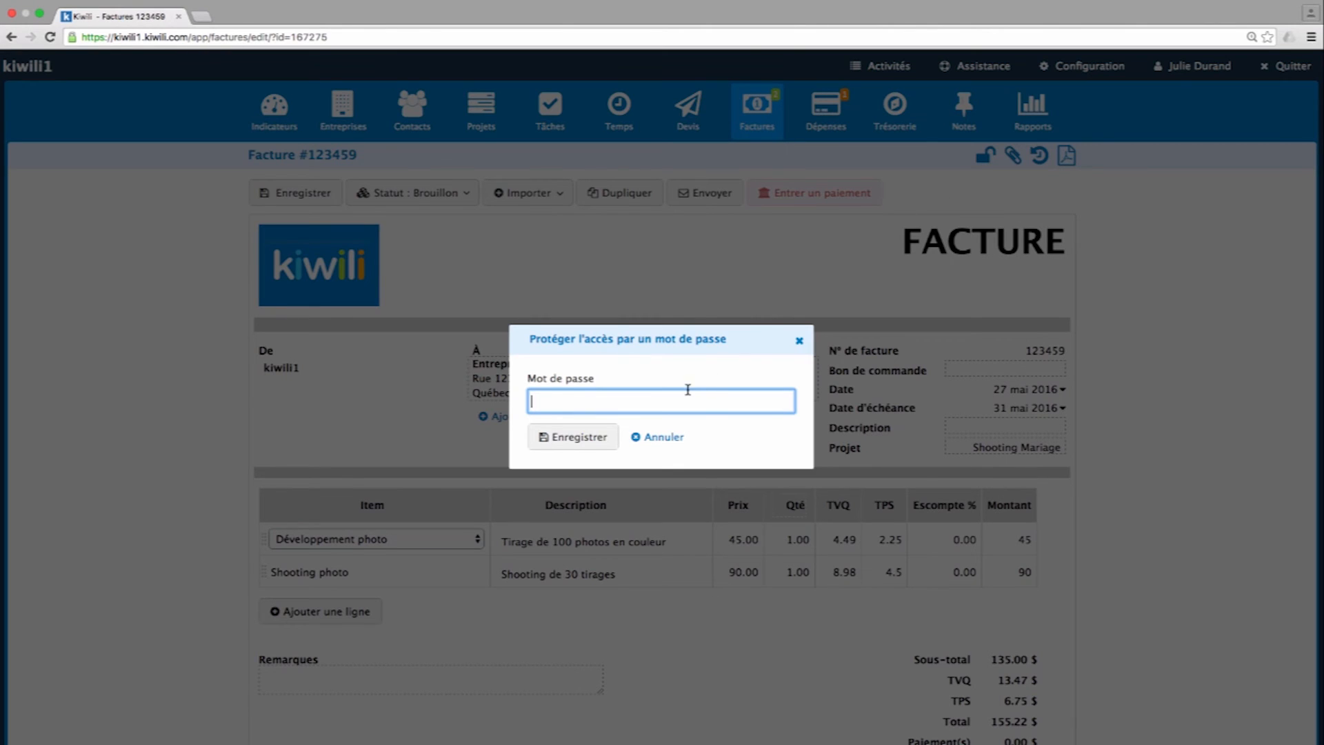
pyautogui.click(799, 344)
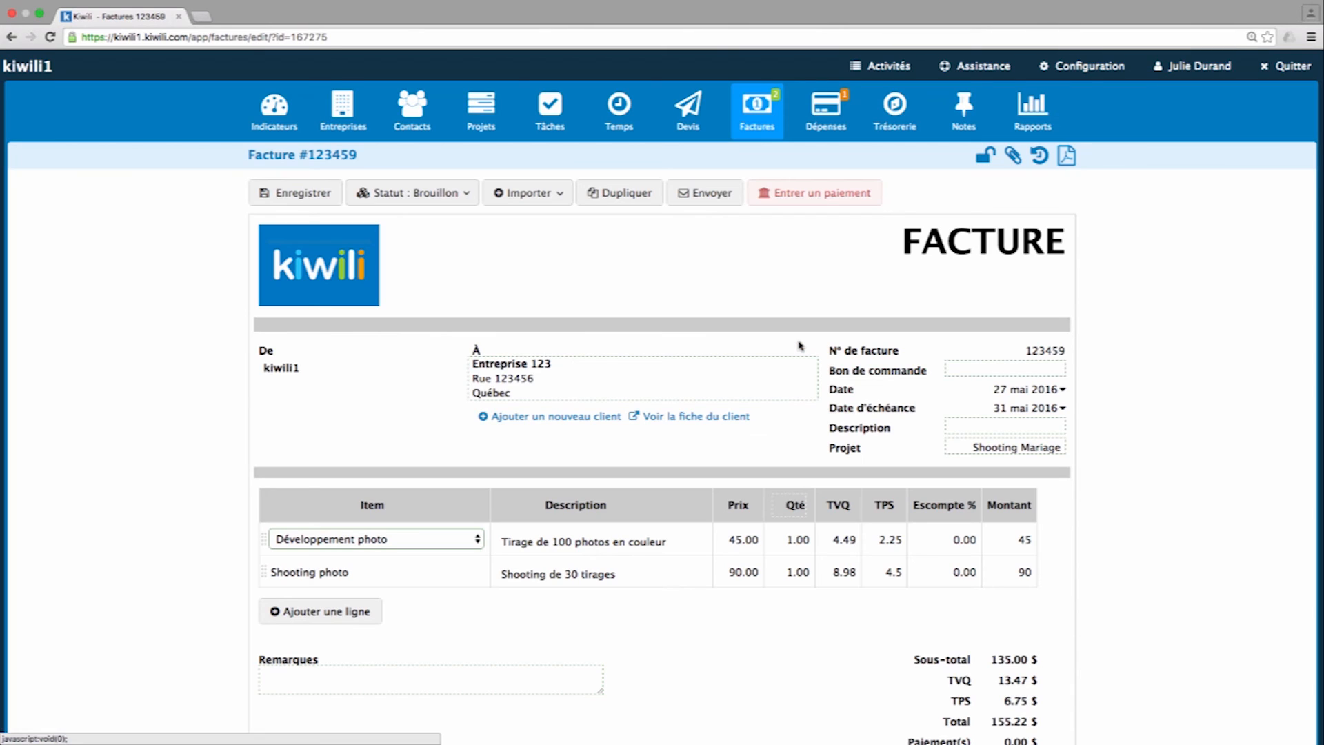
# Step: Attach the file LOGO_KIWILI.jpg from Bureau to the invoice and make it public
pyautogui.click(1012, 157)
pyautogui.click(573, 181)
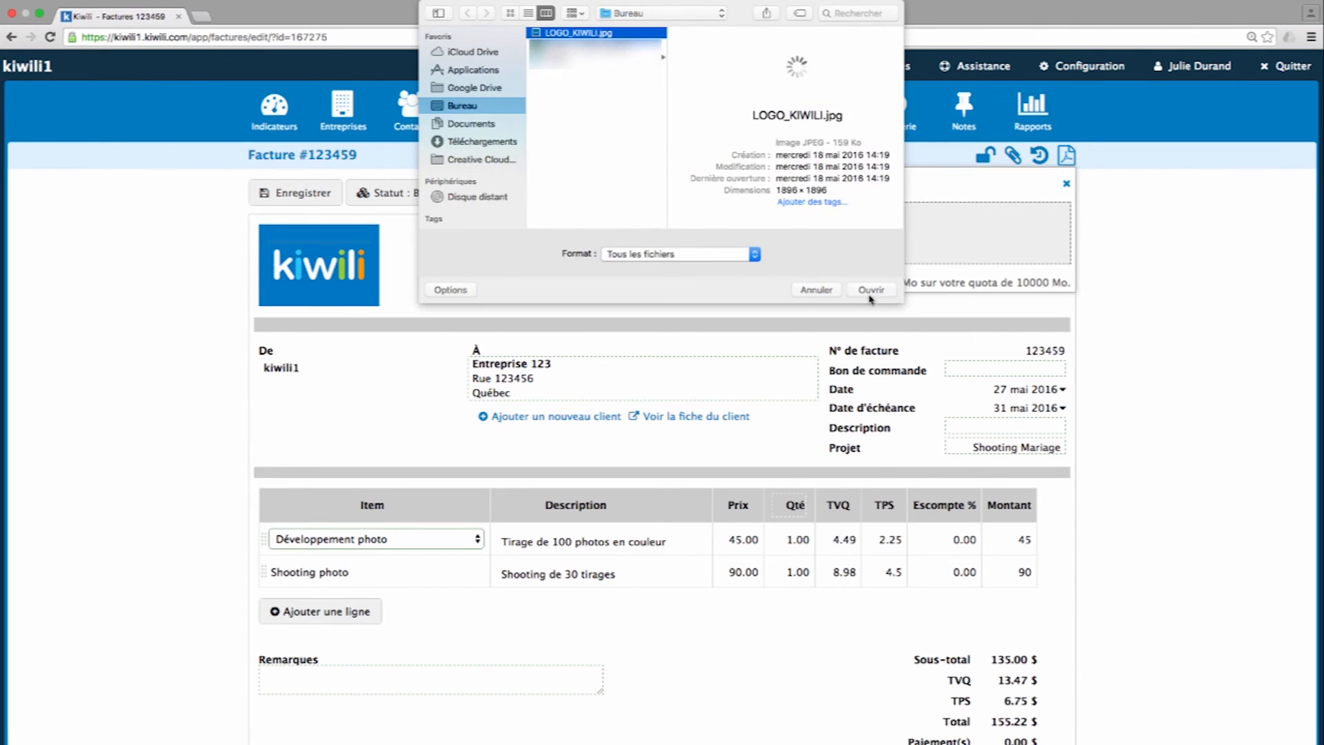
pyautogui.click(870, 291)
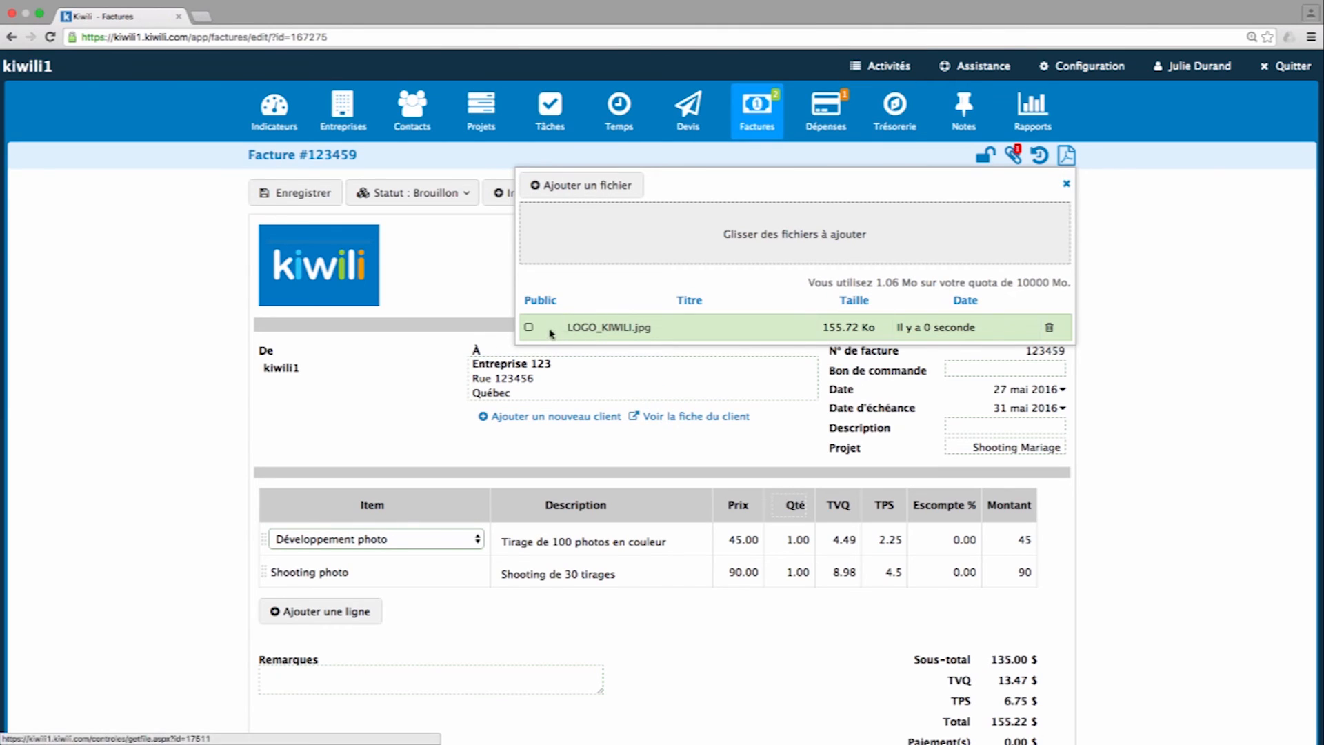
pyautogui.click(529, 328)
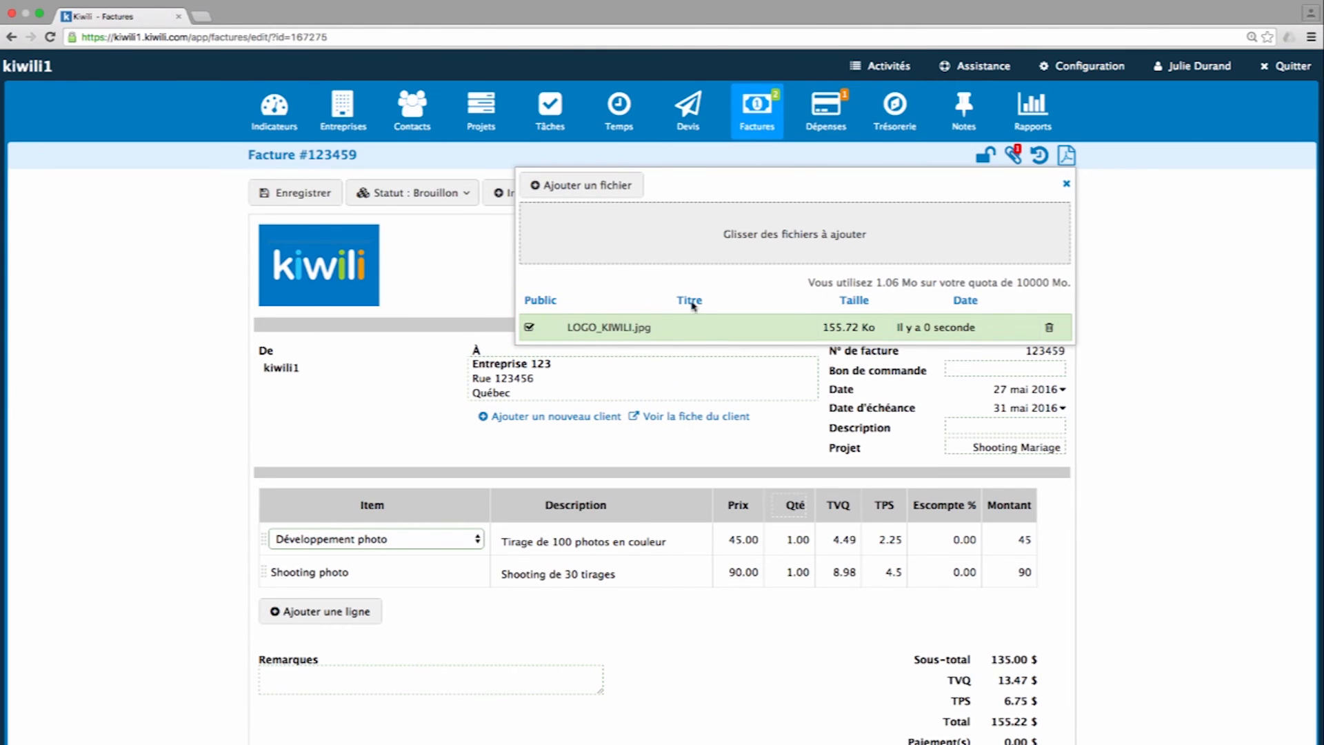
pyautogui.click(1068, 187)
# Step: Review the invoice's change history and its available status options
pyautogui.click(1043, 165)
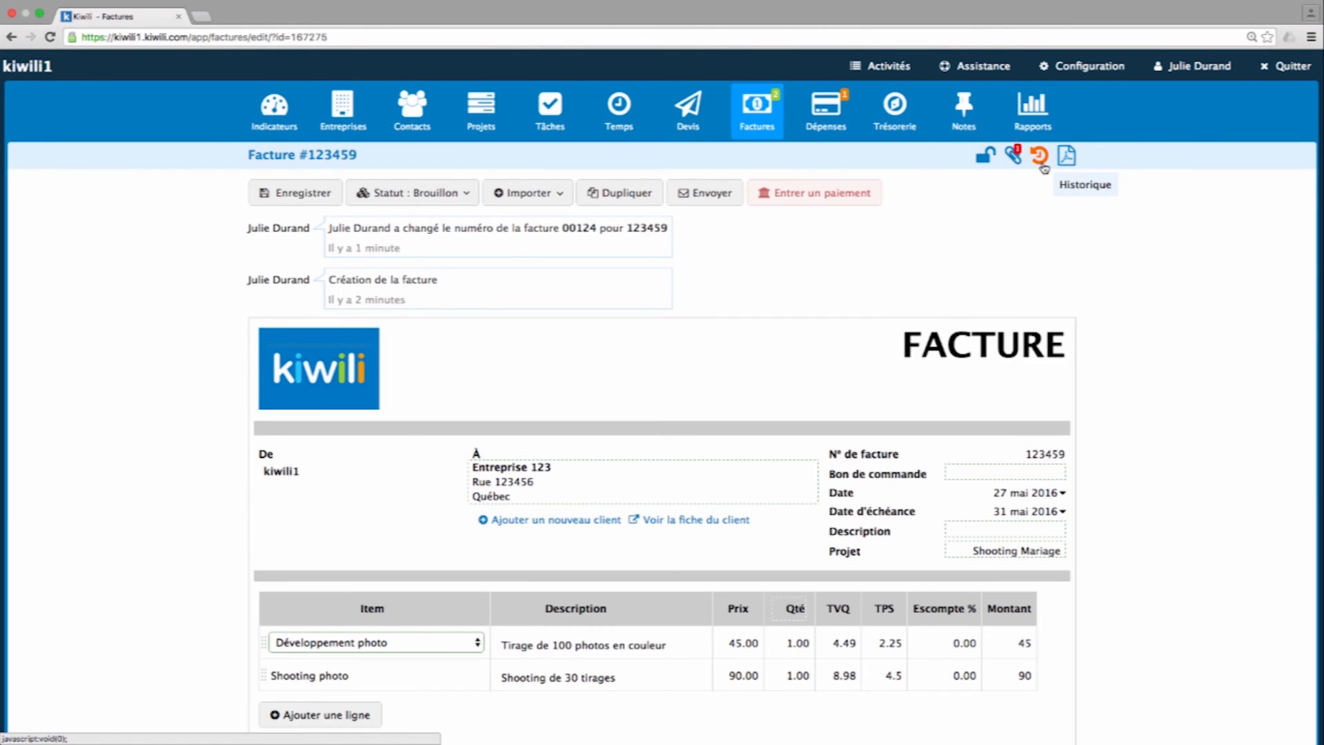
pyautogui.click(1043, 166)
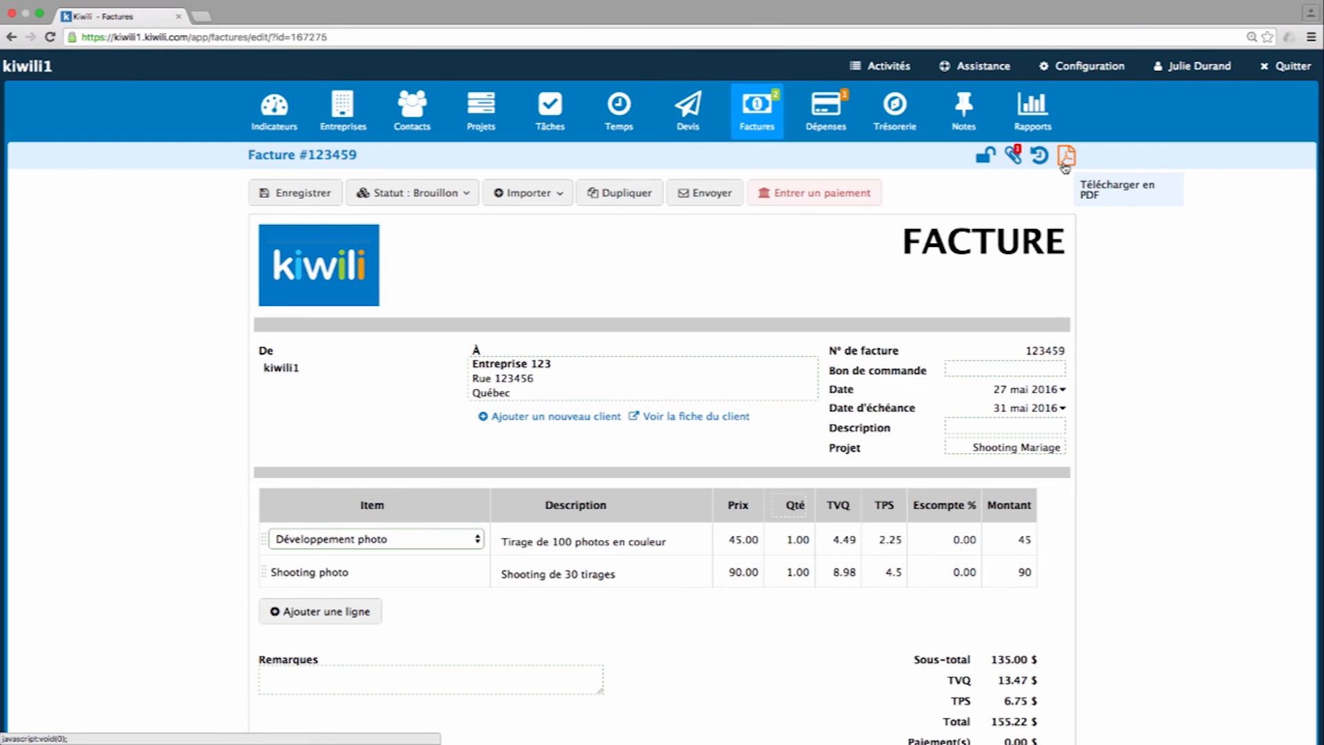
pyautogui.click(474, 198)
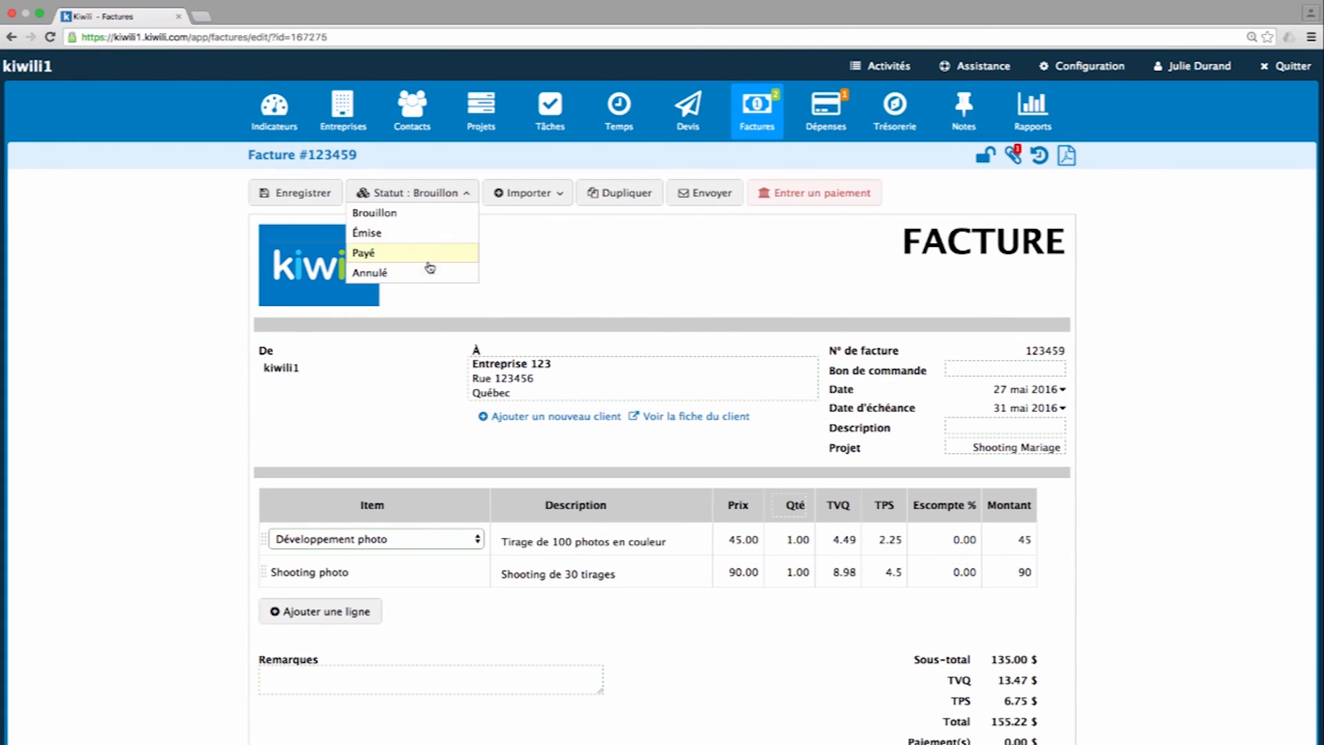
pyautogui.click(466, 197)
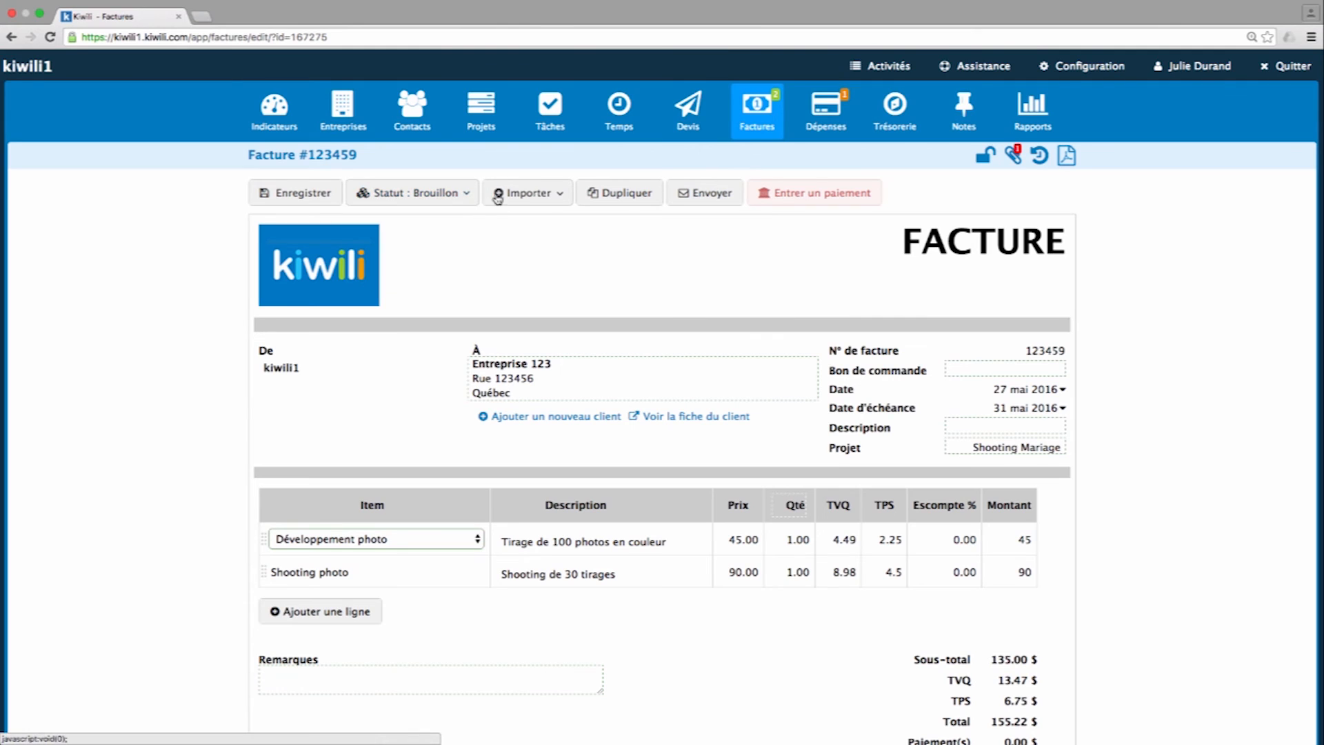
# Step: Start importing billable time into the invoice for the period from 1 mai 2016 to 31 mai 2016
pyautogui.click(560, 200)
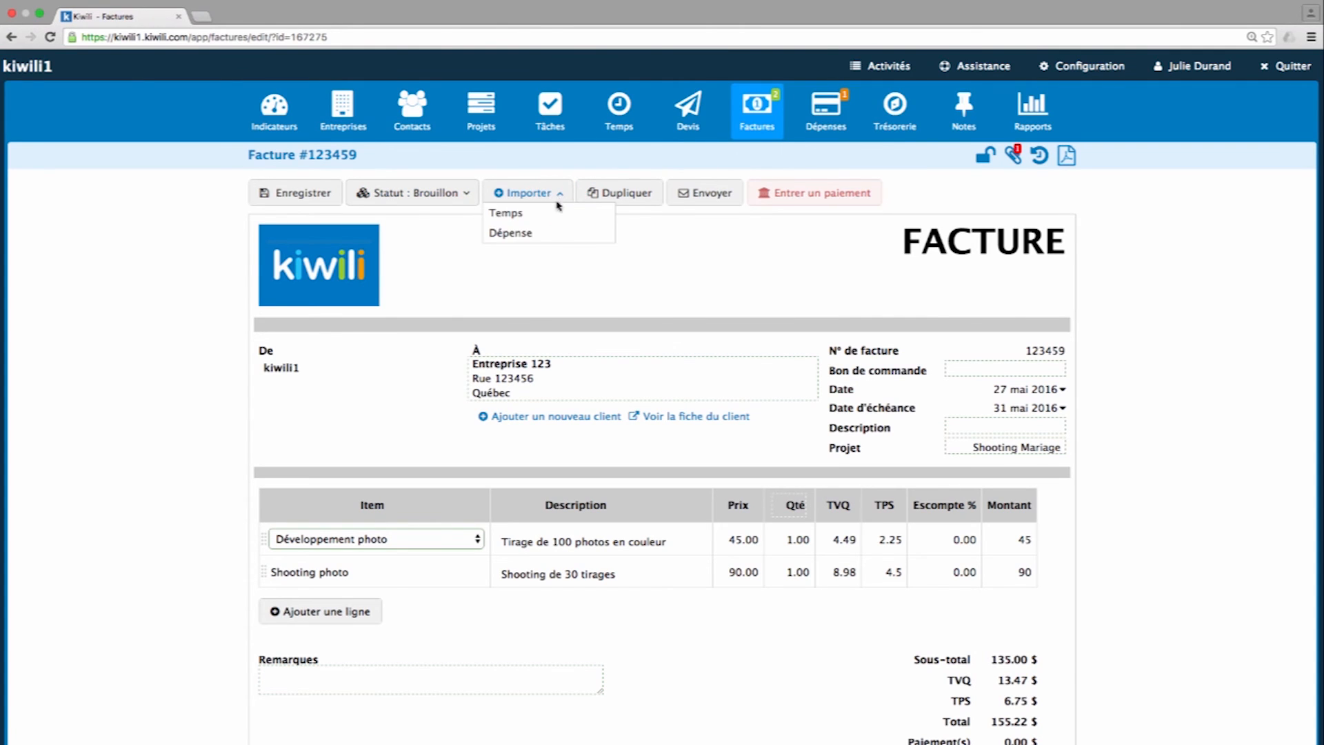
pyautogui.click(532, 211)
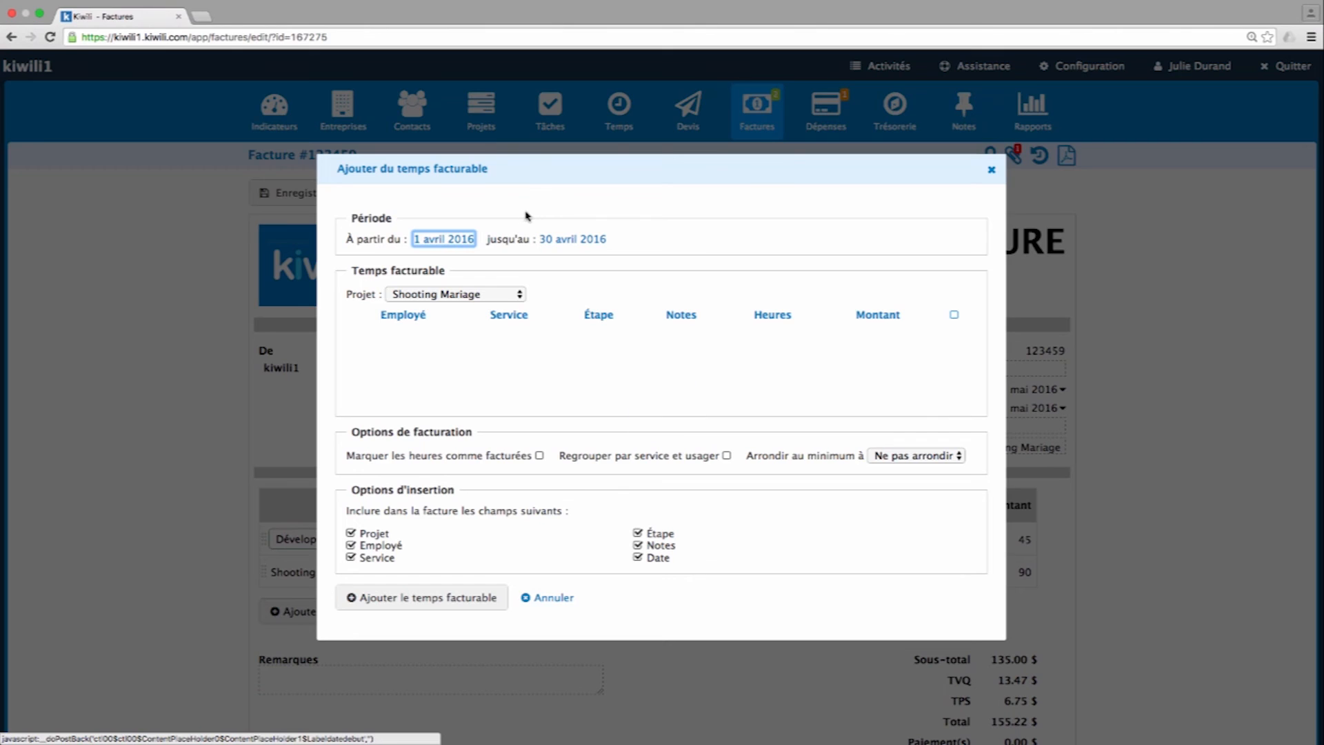
pyautogui.click(459, 242)
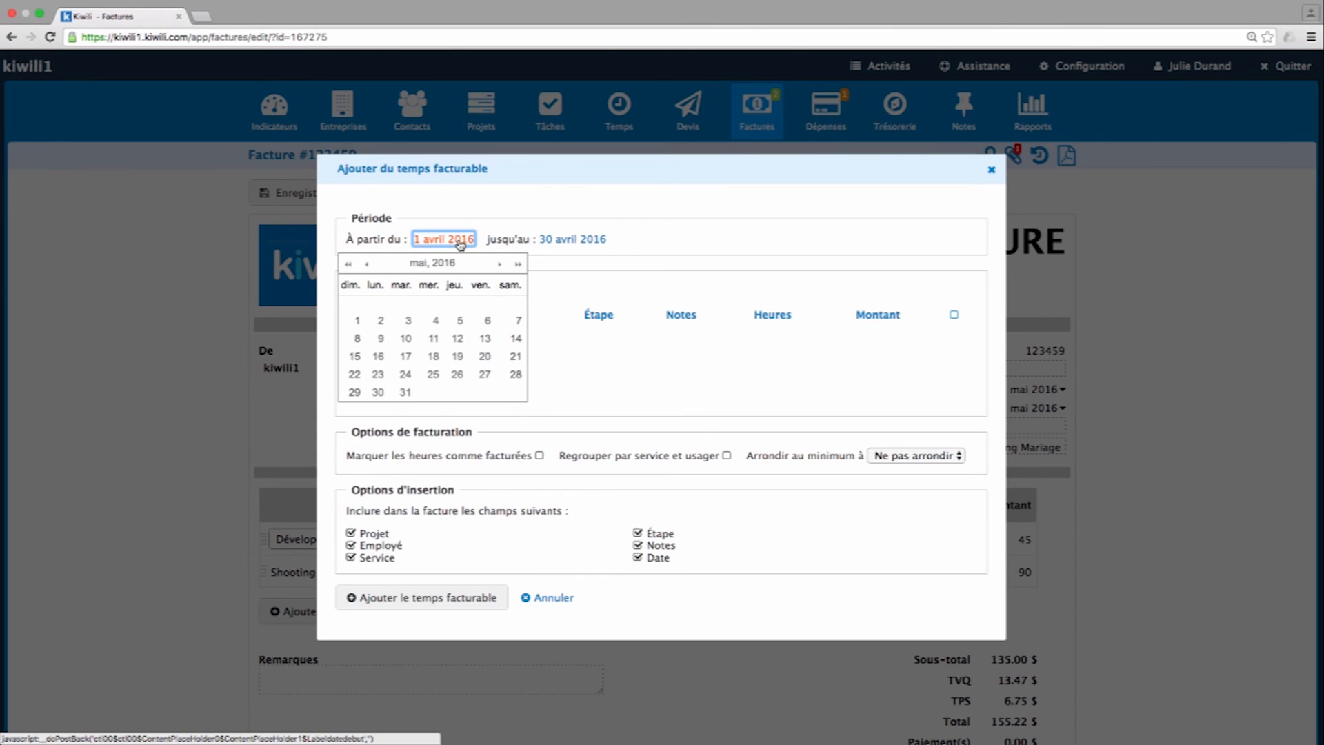
pyautogui.click(358, 320)
pyautogui.click(556, 241)
pyautogui.click(423, 391)
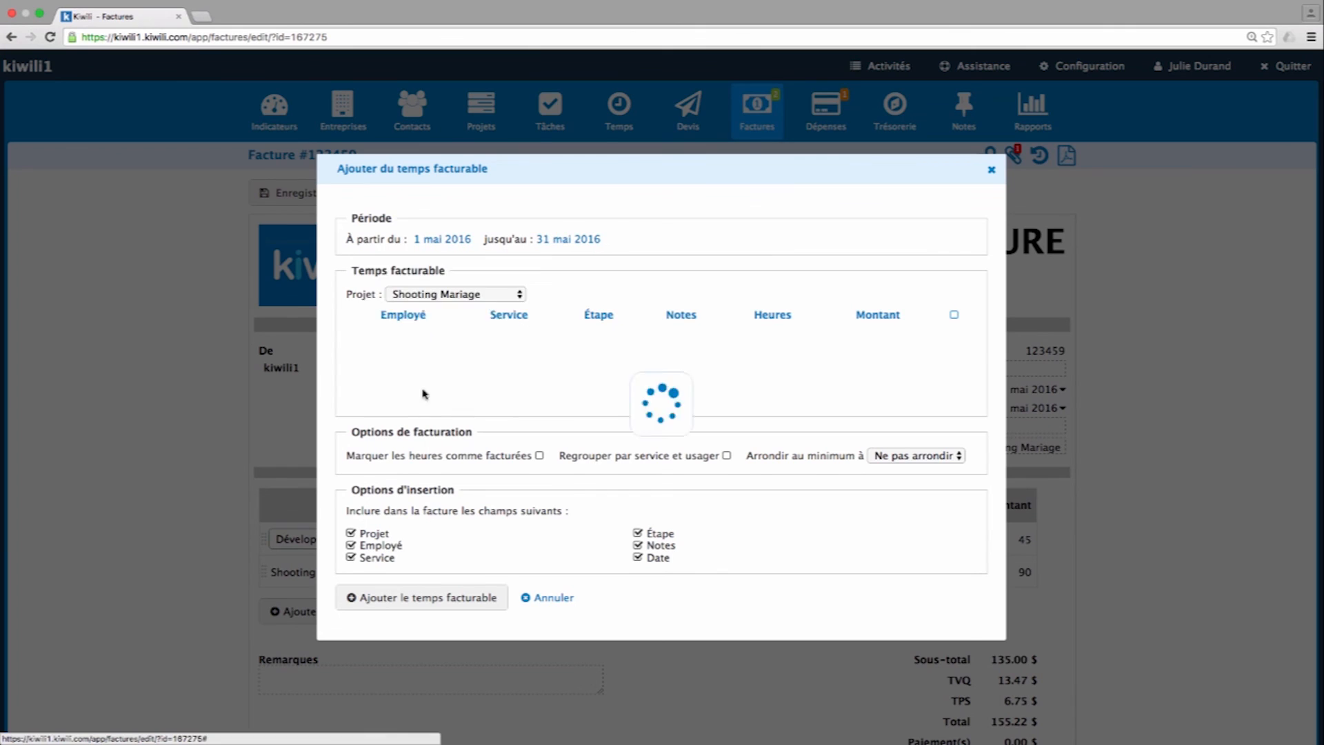
# Step: Select all billable time entries of the Shooting Mariage project and add them to the invoice
pyautogui.click(479, 296)
pyautogui.click(479, 302)
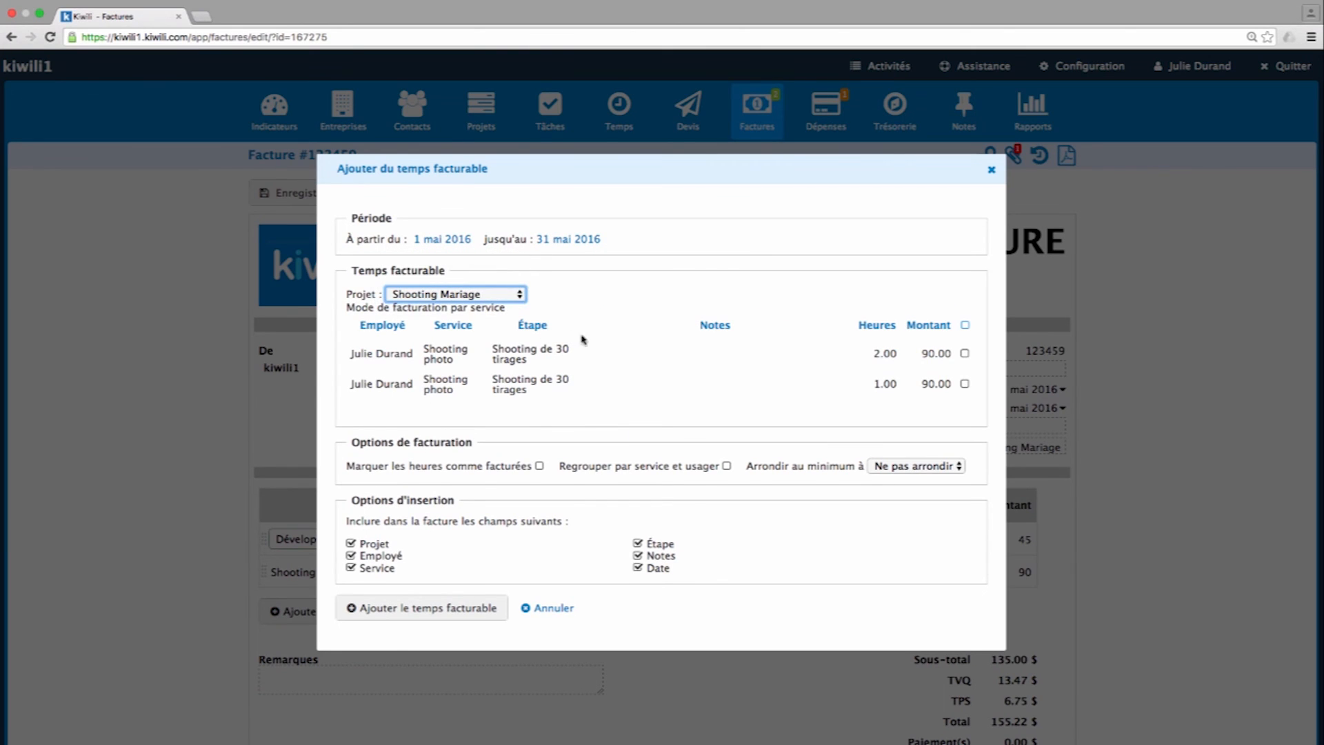
pyautogui.click(963, 327)
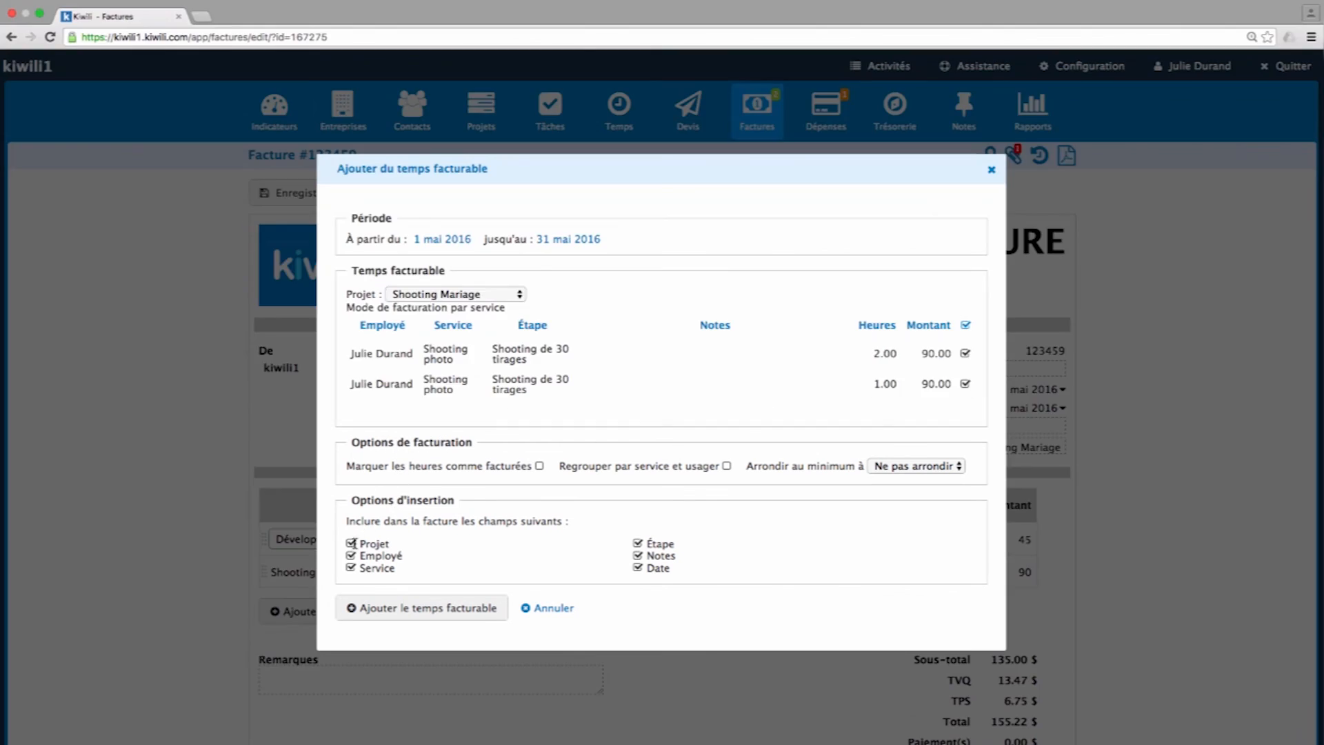
pyautogui.click(426, 607)
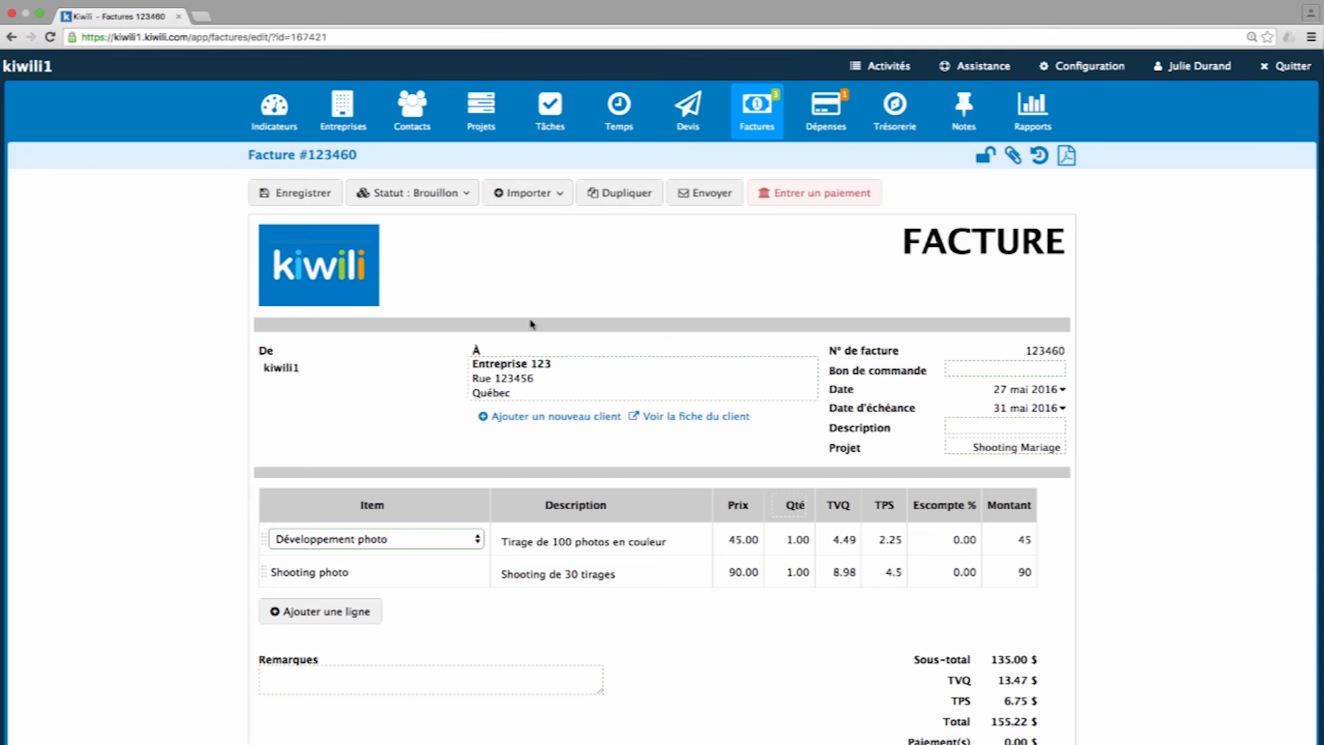
# Step: Import all expenses of the Shooting Mariage project into the invoice
pyautogui.click(556, 200)
pyautogui.click(537, 234)
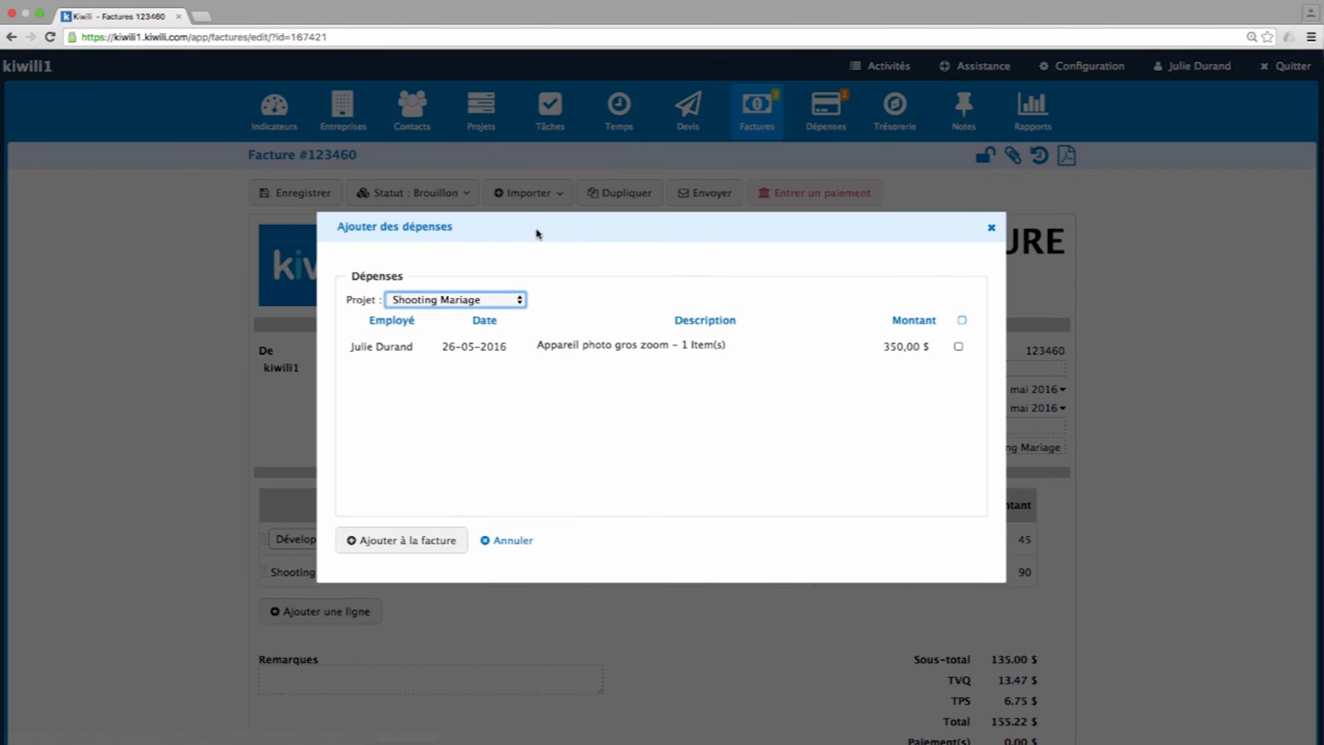
pyautogui.click(962, 320)
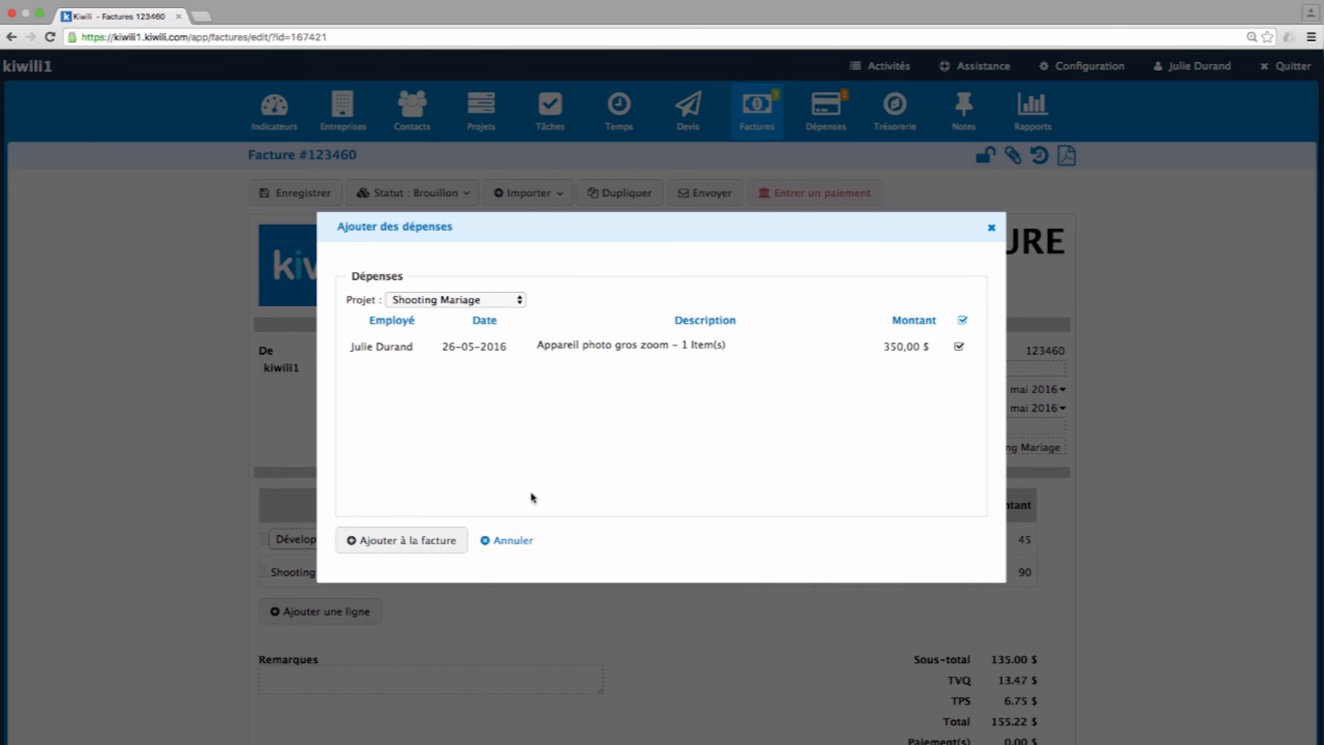
pyautogui.click(410, 540)
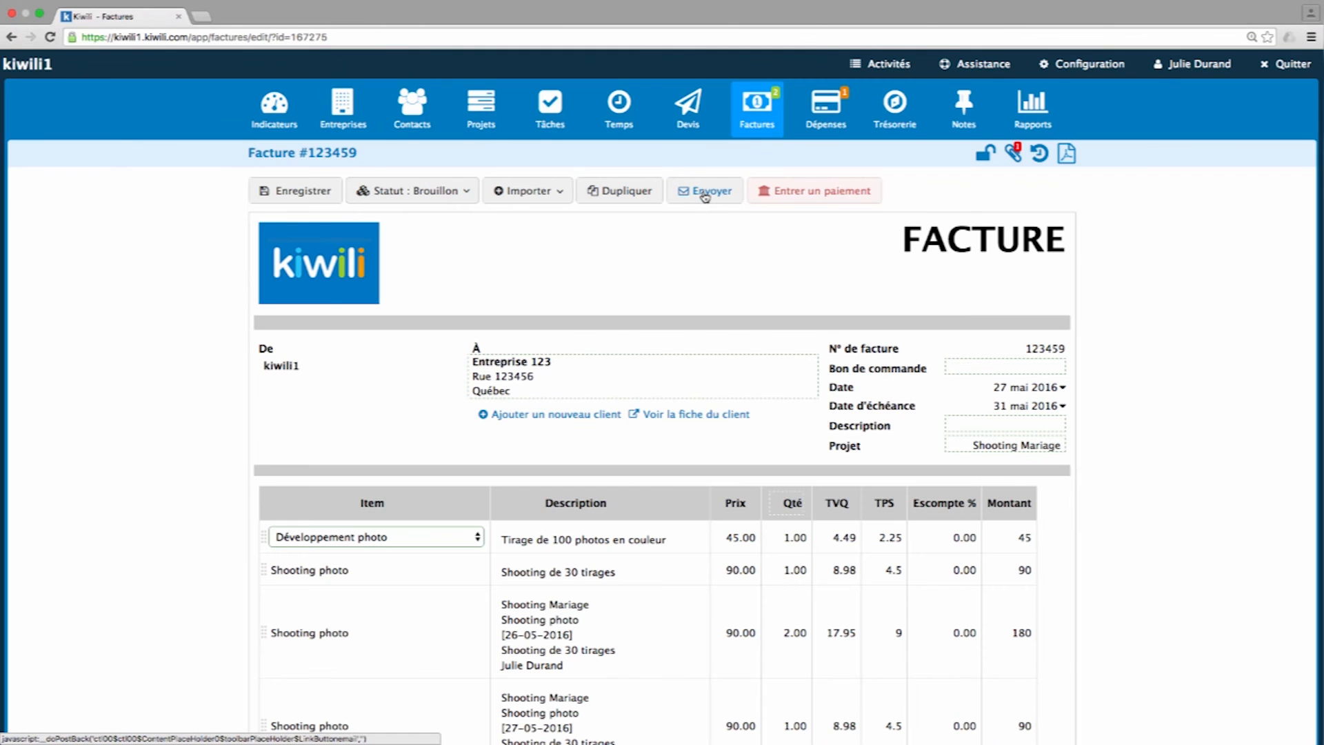
# Step: Email invoice 123459 to Entreprise 123 with a copy to the client's other contact and the invoice attached as a PDF
pyautogui.click(705, 193)
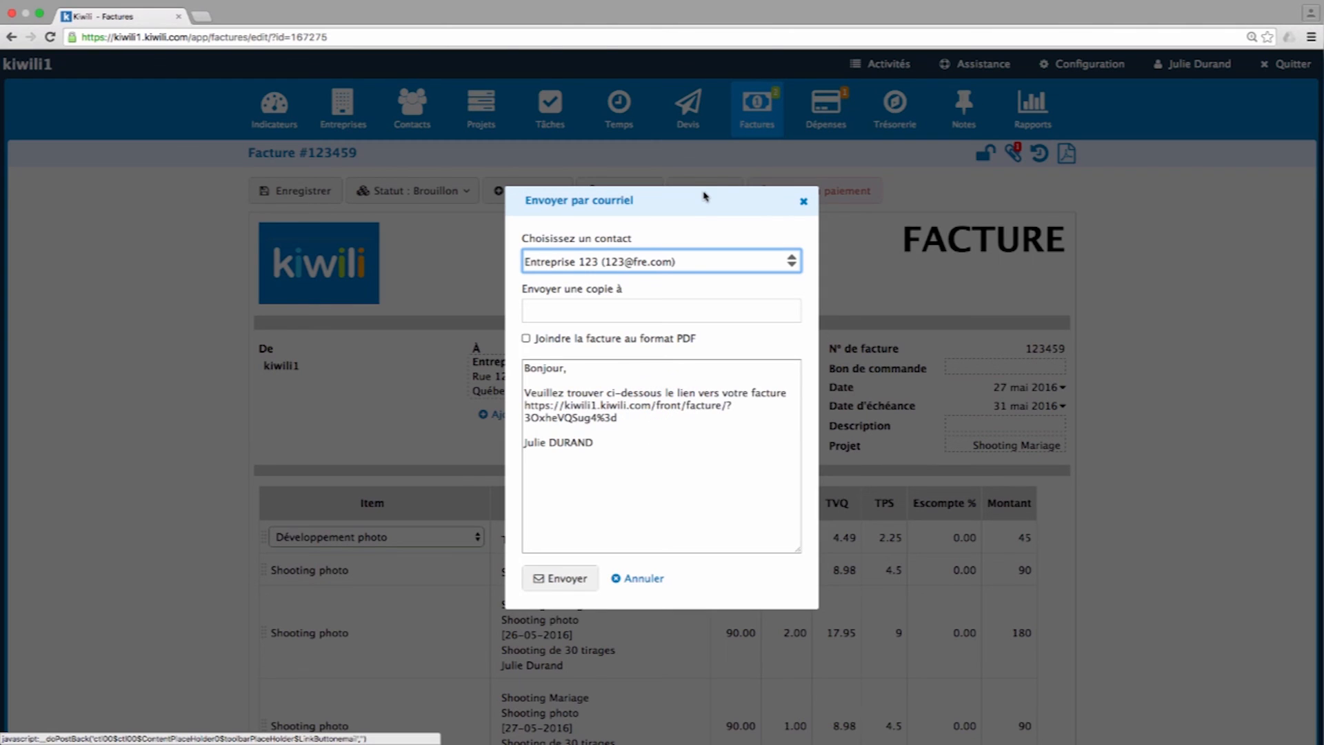
pyautogui.click(697, 257)
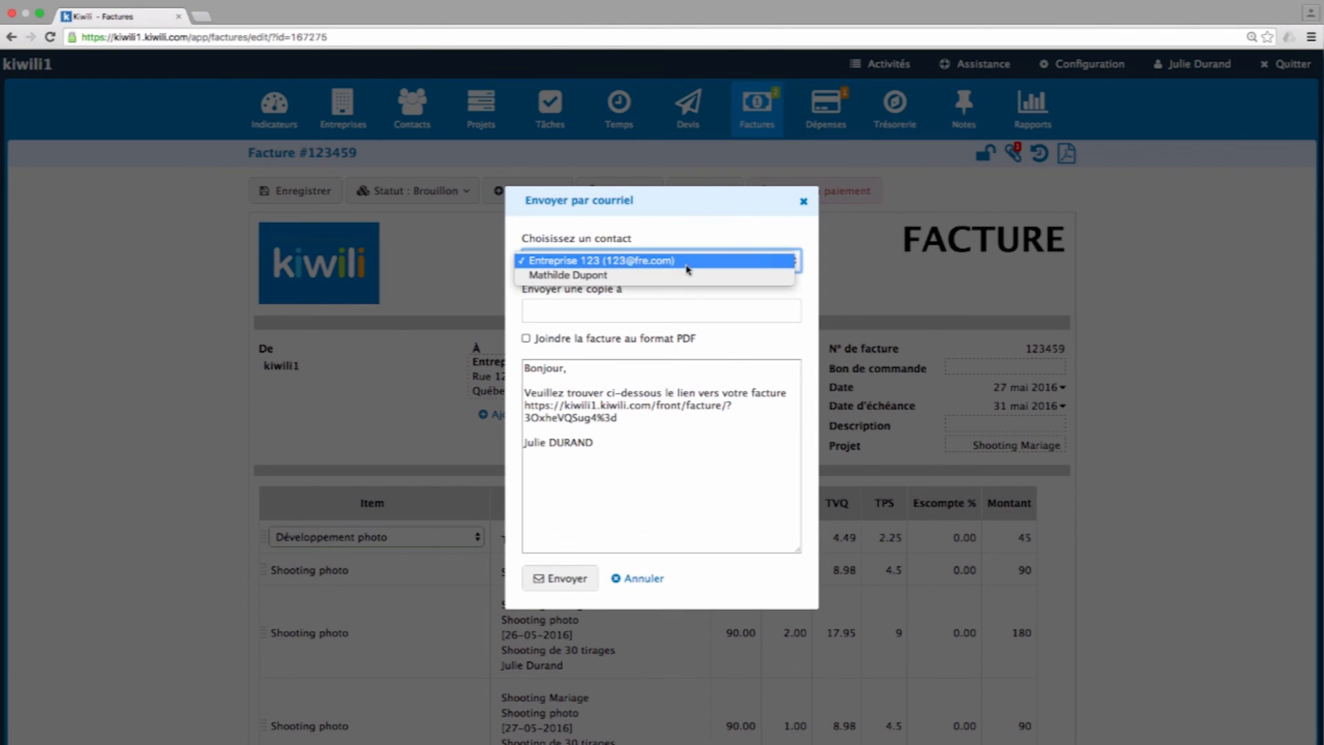
pyautogui.click(762, 265)
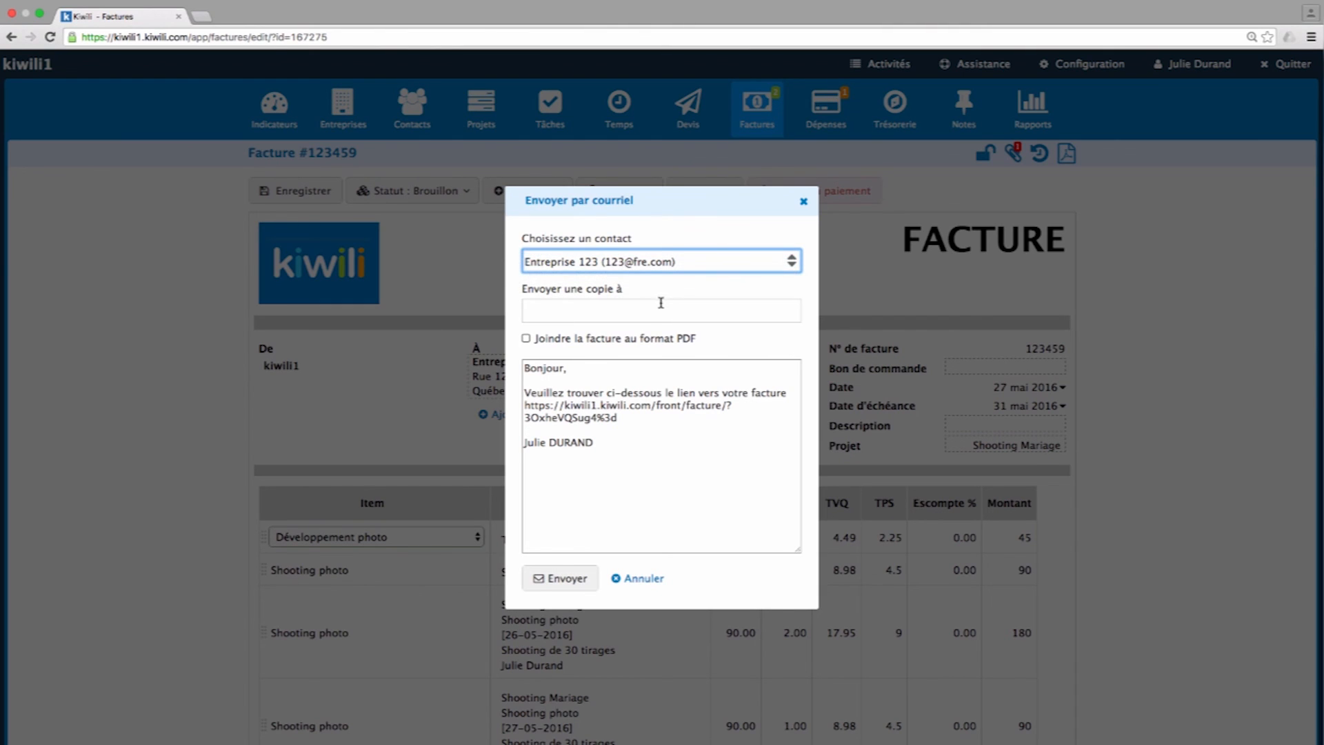
pyautogui.click(660, 304)
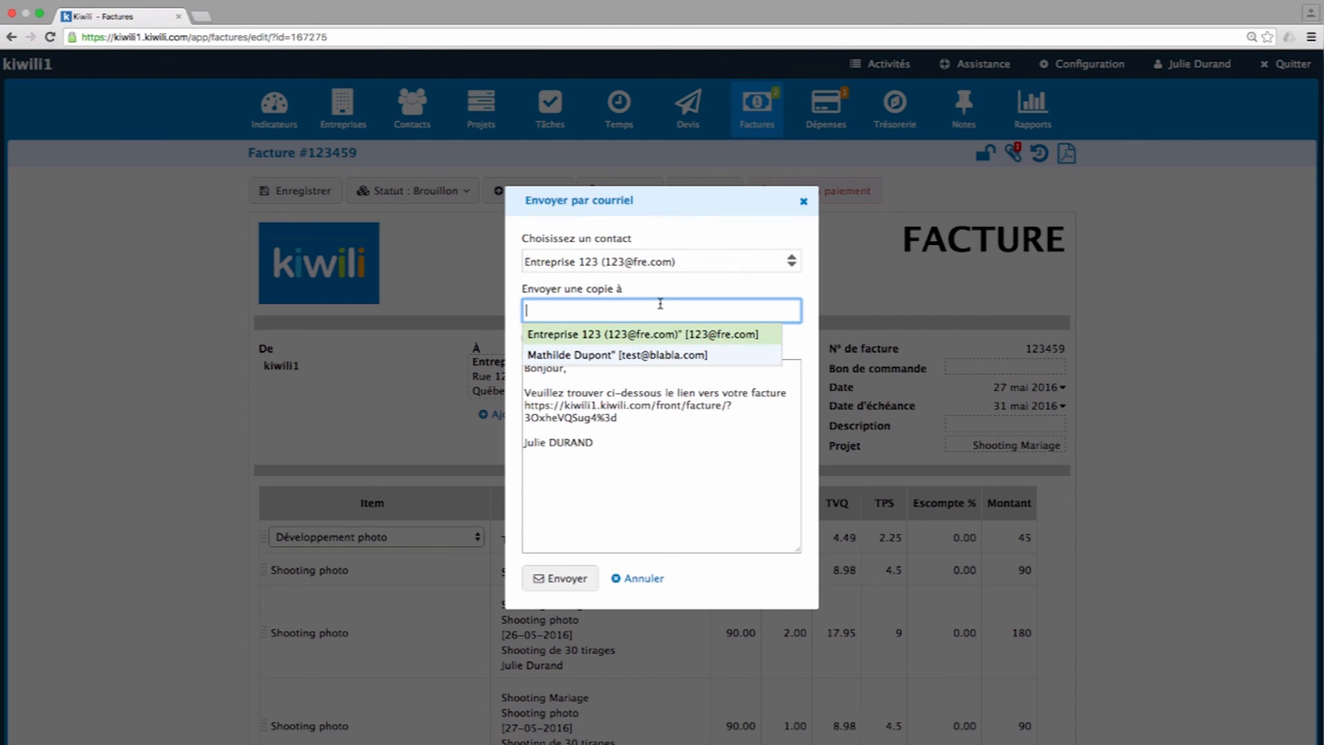
pyautogui.click(638, 356)
pyautogui.click(526, 339)
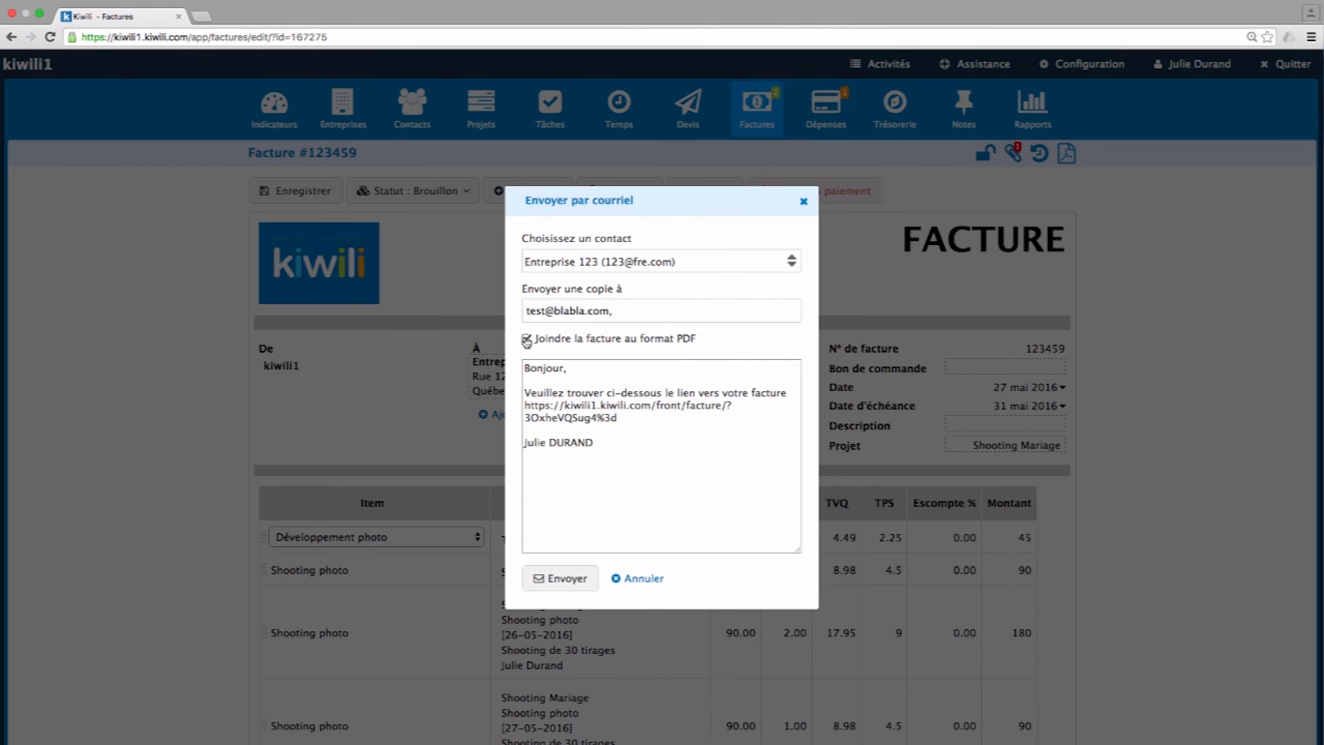
pyautogui.click(541, 399)
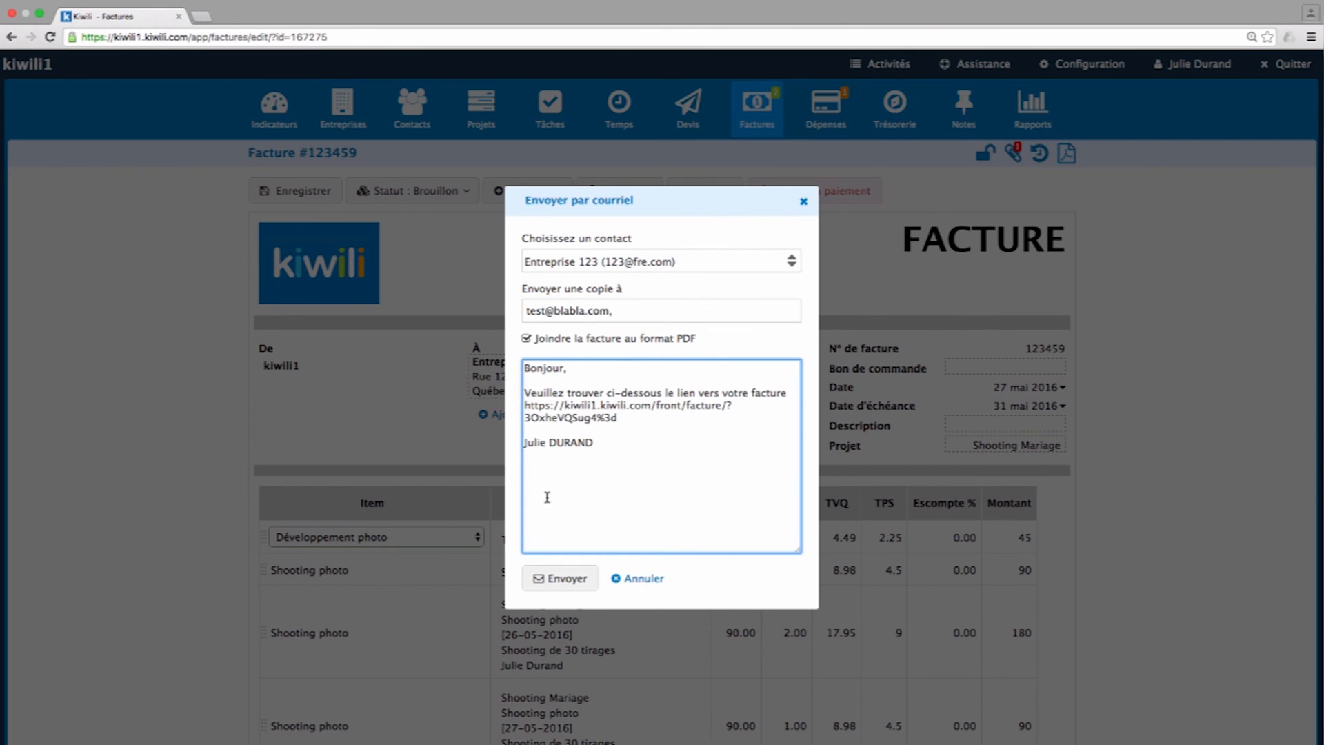
pyautogui.click(560, 578)
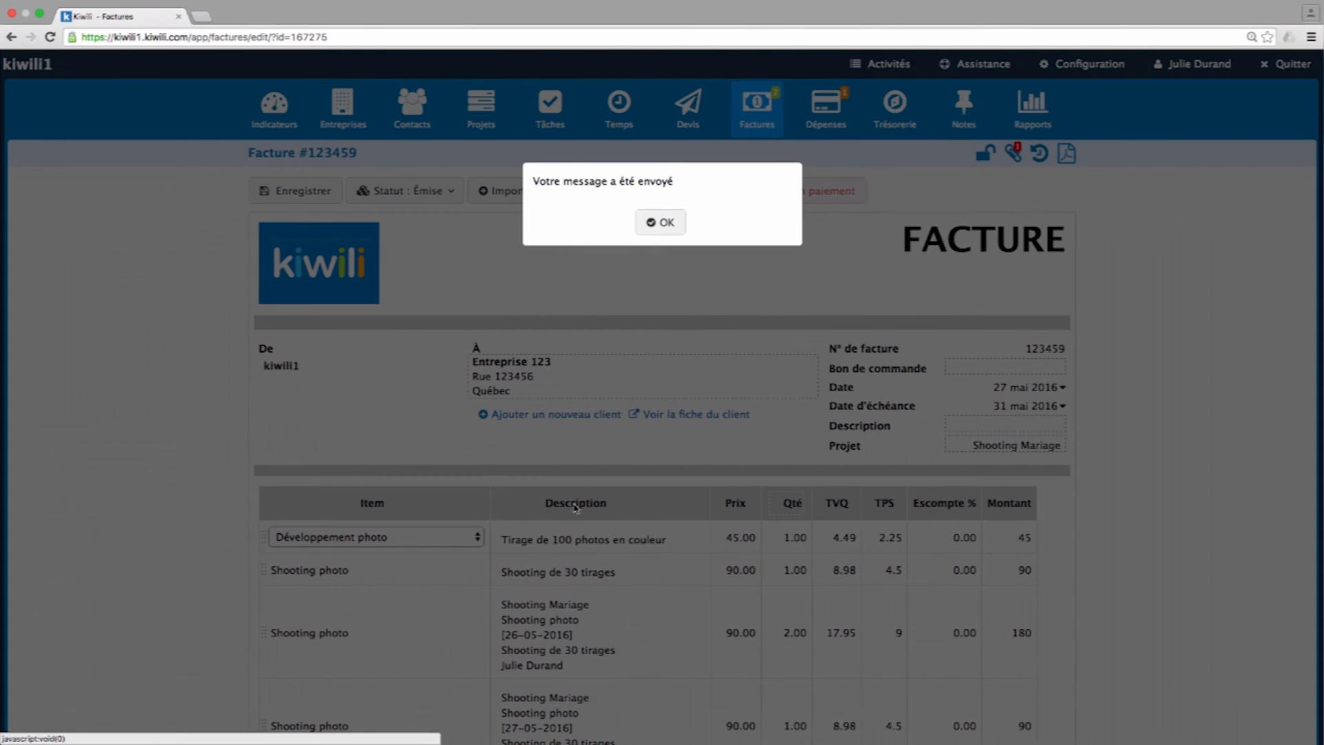
pyautogui.click(662, 225)
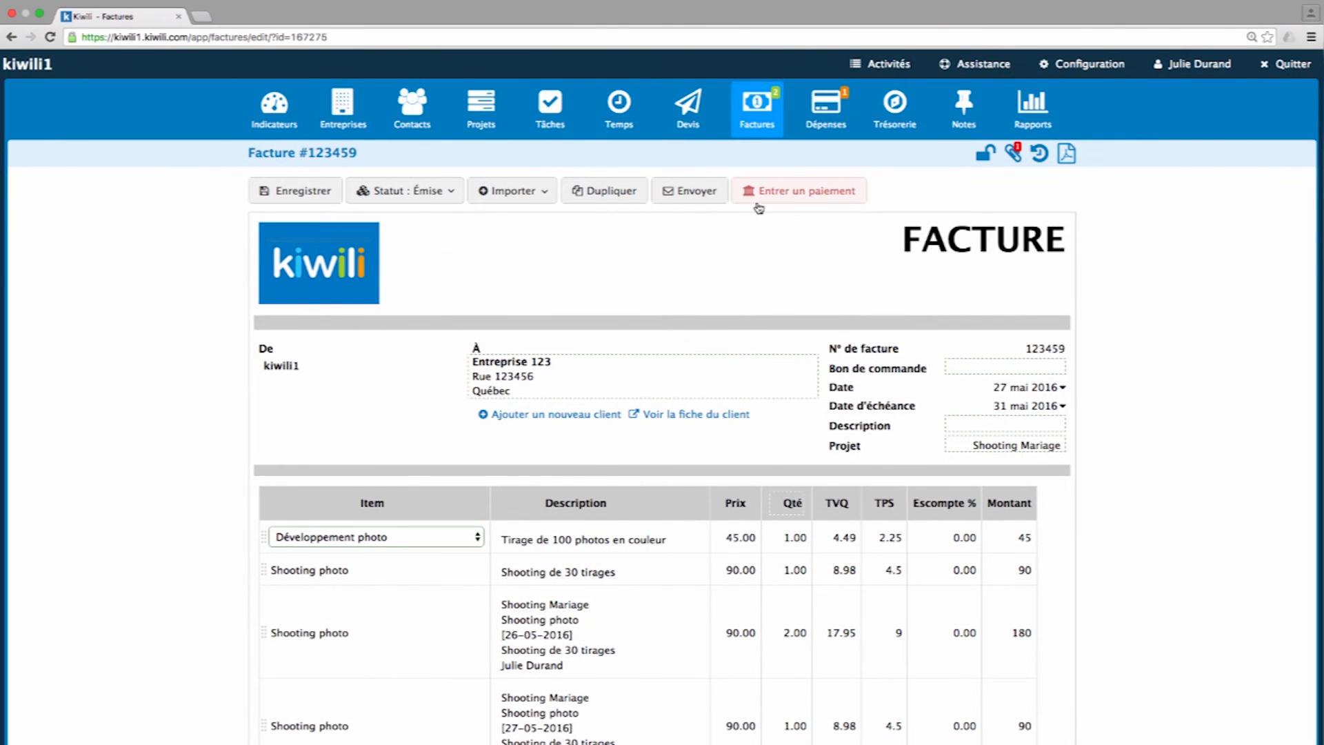
# Step: Record a payment of 200 on the invoice with Liquide as the payment method
pyautogui.click(788, 192)
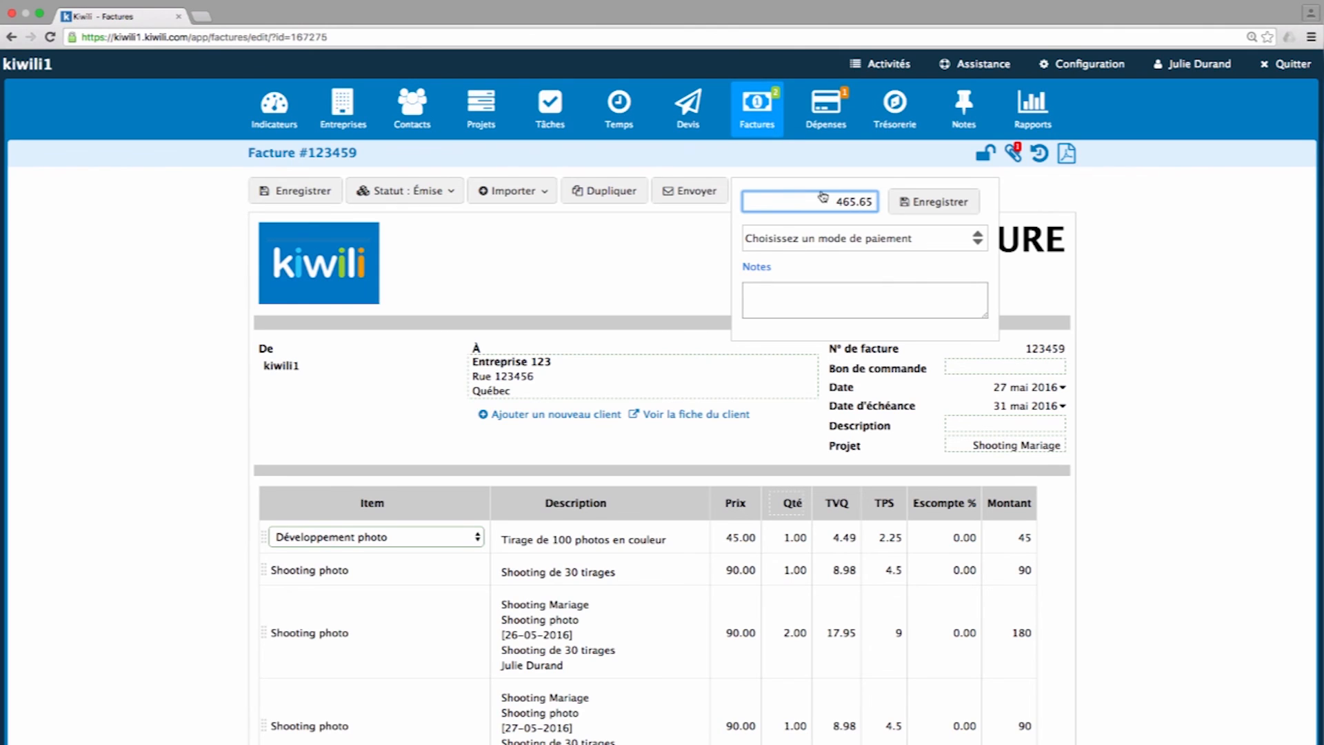
pyautogui.moveTo(823, 197); pyautogui.dragTo(873, 200)
pyautogui.write('200')
pyautogui.click(851, 241)
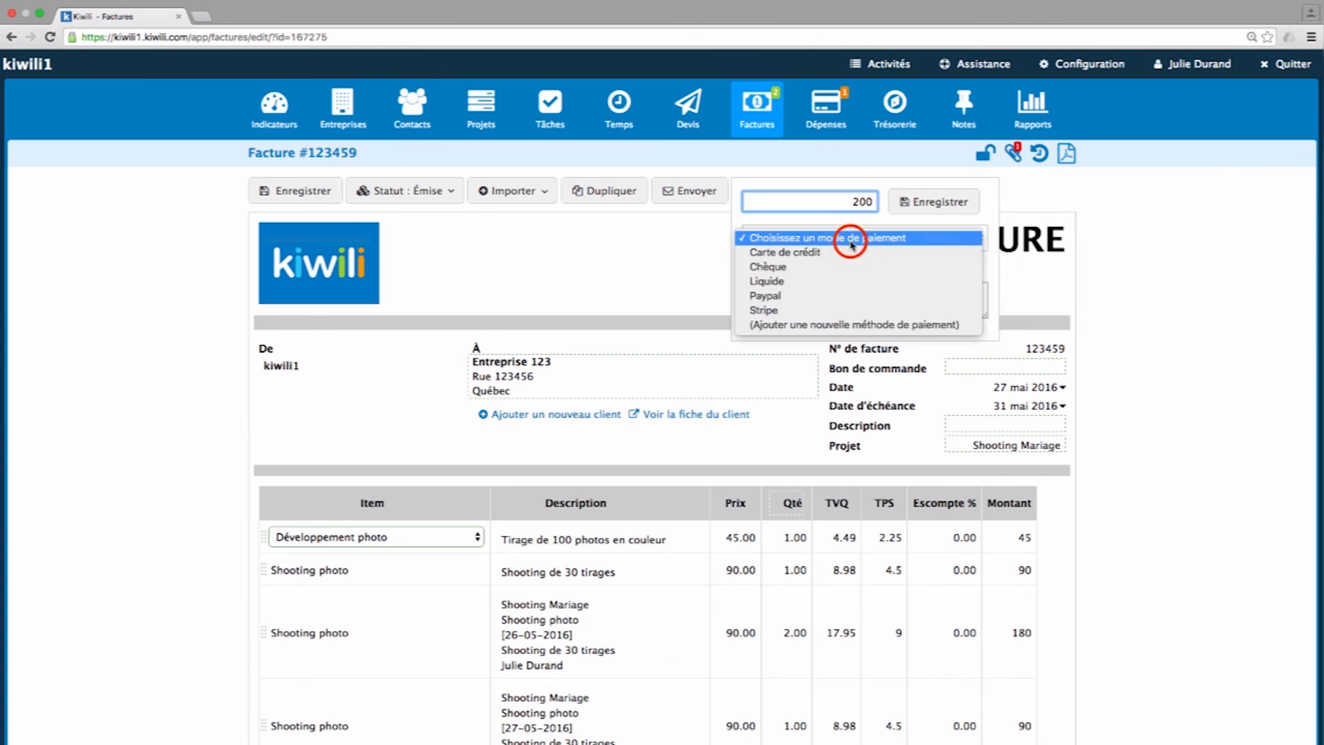
pyautogui.click(835, 282)
pyautogui.click(939, 203)
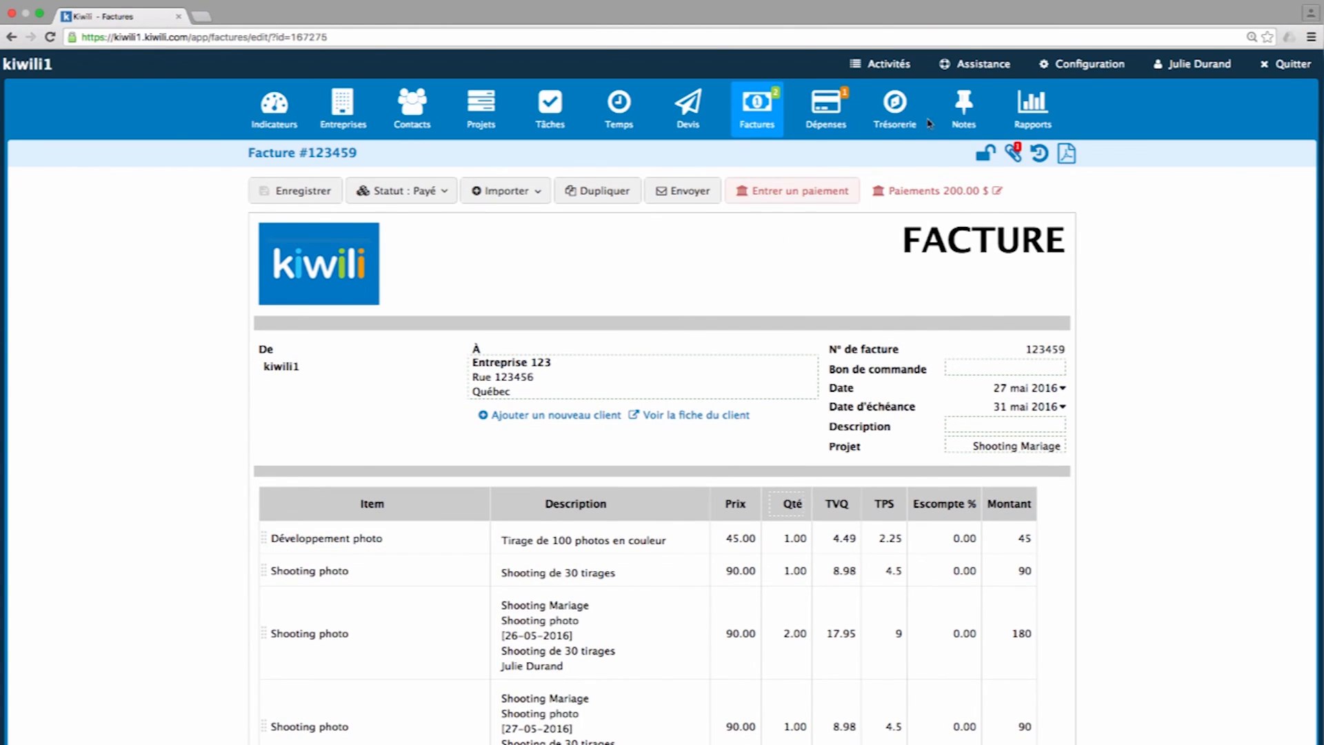
# Step: Reopen invoice 123459 from the invoice list and examine the online version that the client receives
pyautogui.click(768, 103)
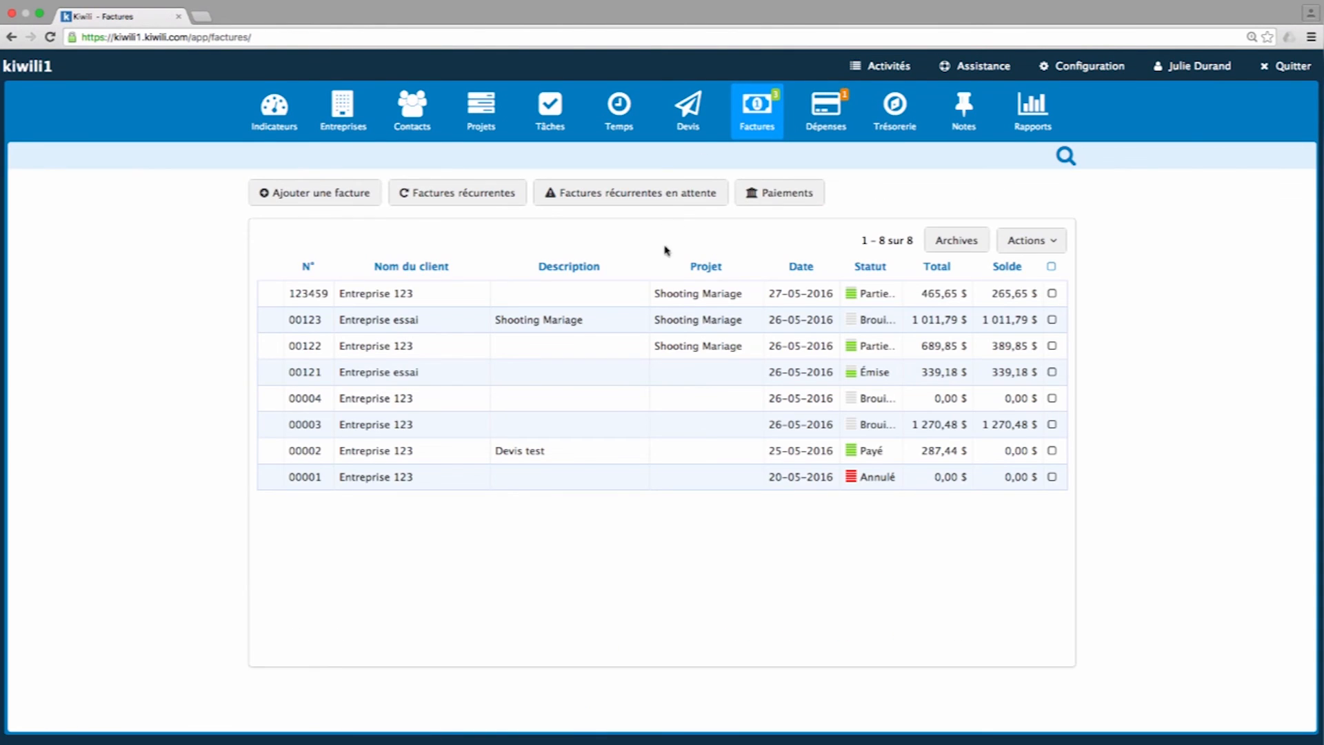
pyautogui.click(683, 293)
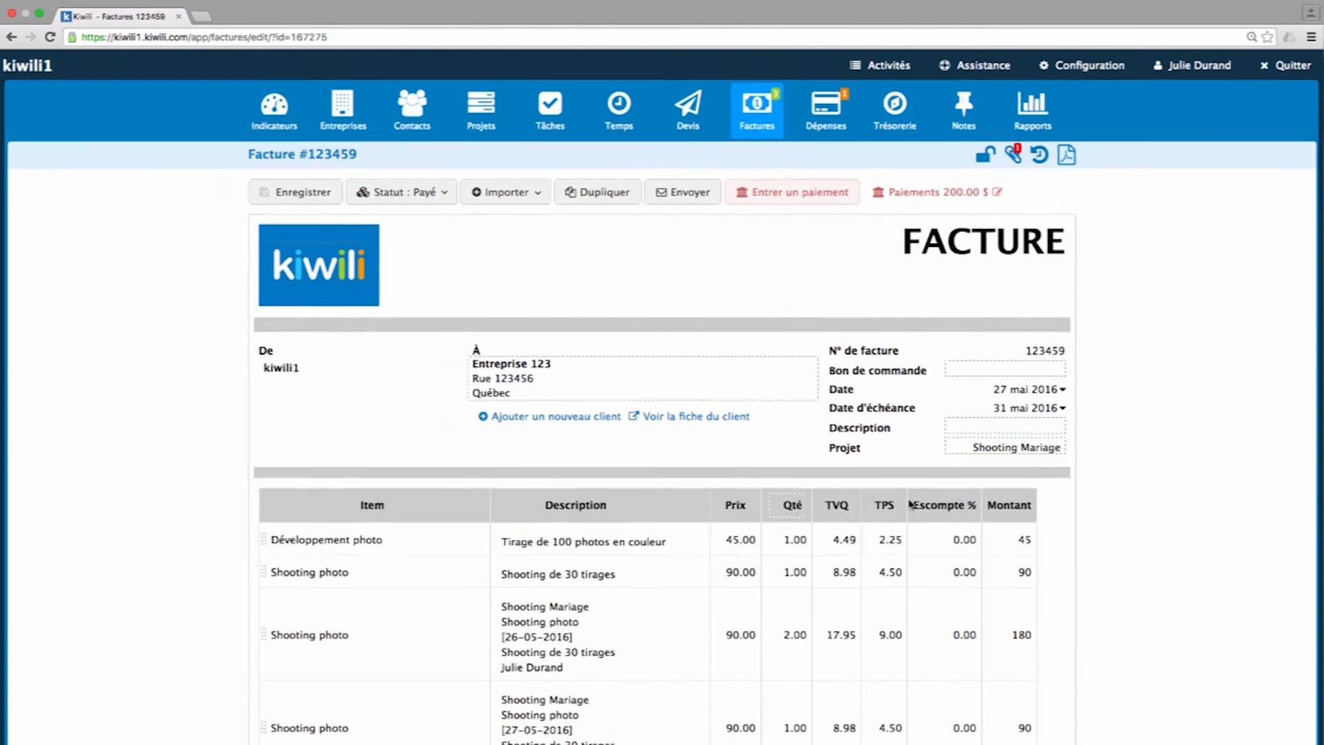
pyautogui.scroll(-4, 910, 504)
pyautogui.click(1070, 735)
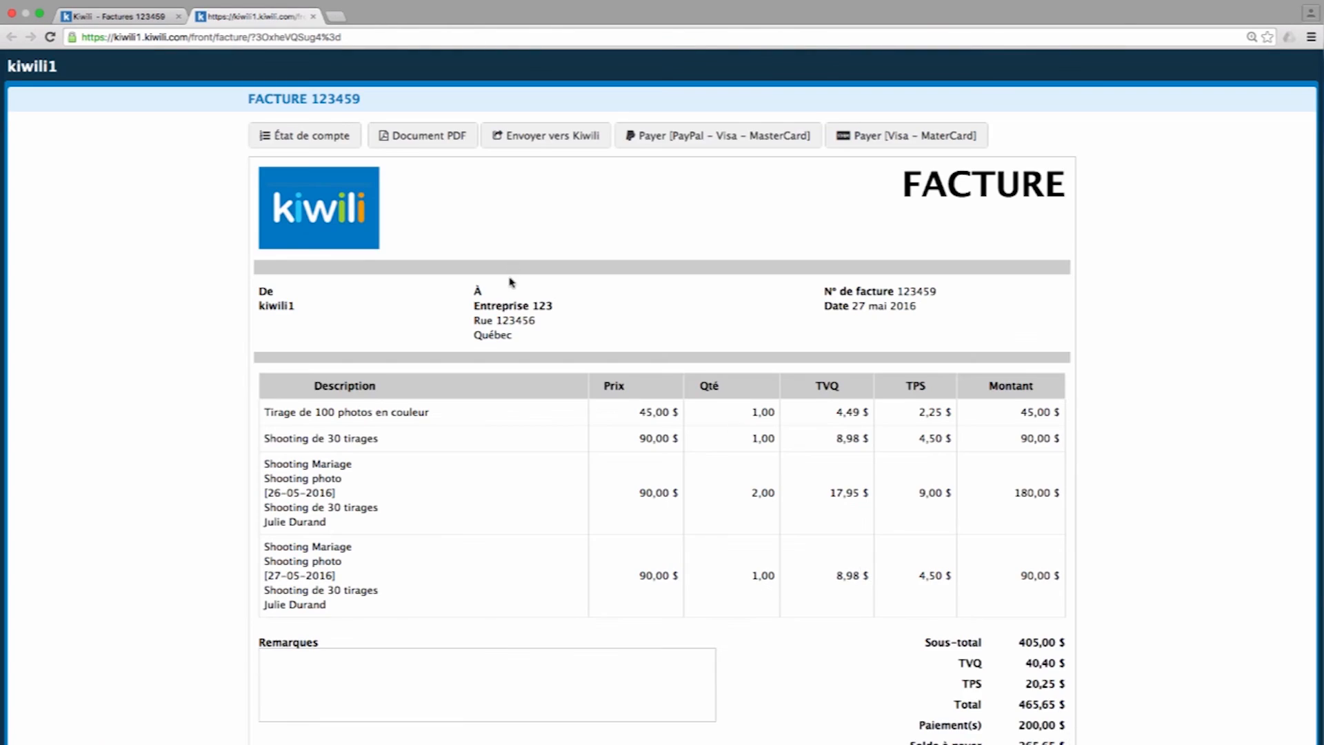
pyautogui.scroll(-1, 511, 282)
pyautogui.click(307, 111)
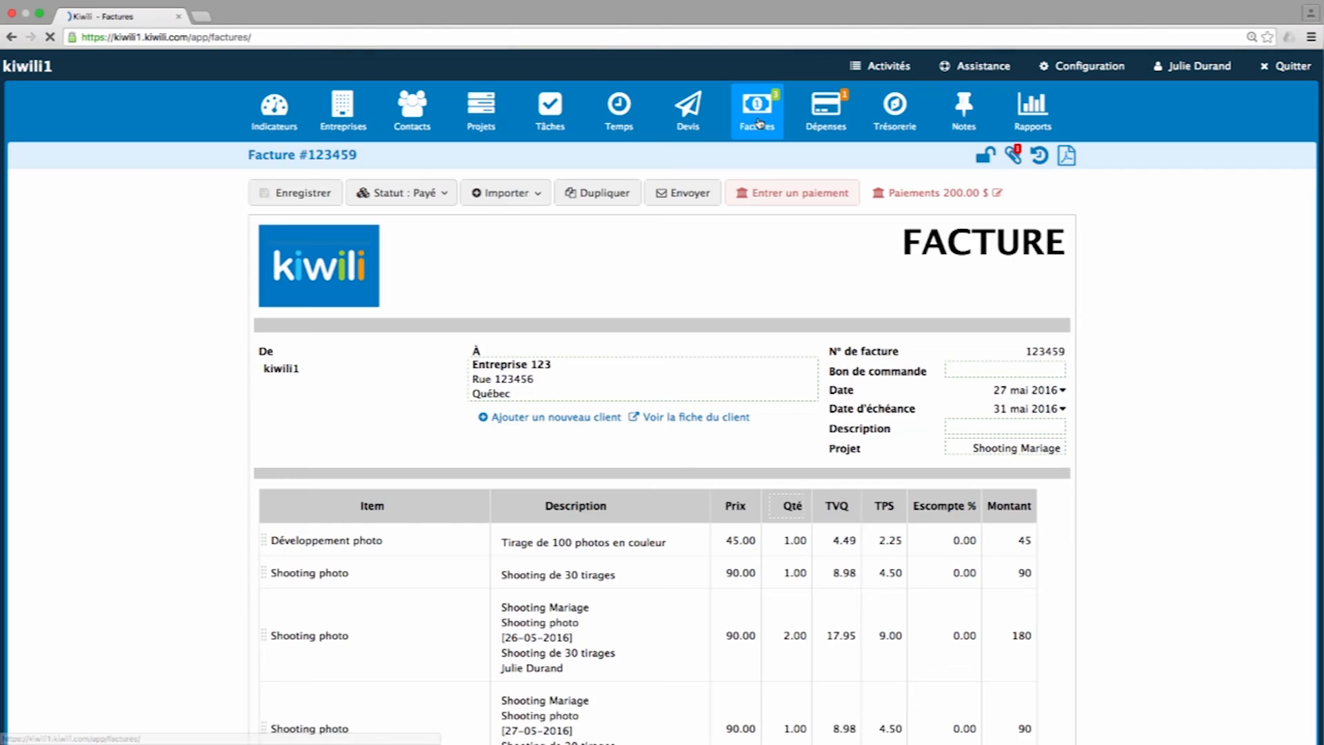
# Step: Open a new recurring invoice and examine its client choices and frequency settings
pyautogui.click(759, 123)
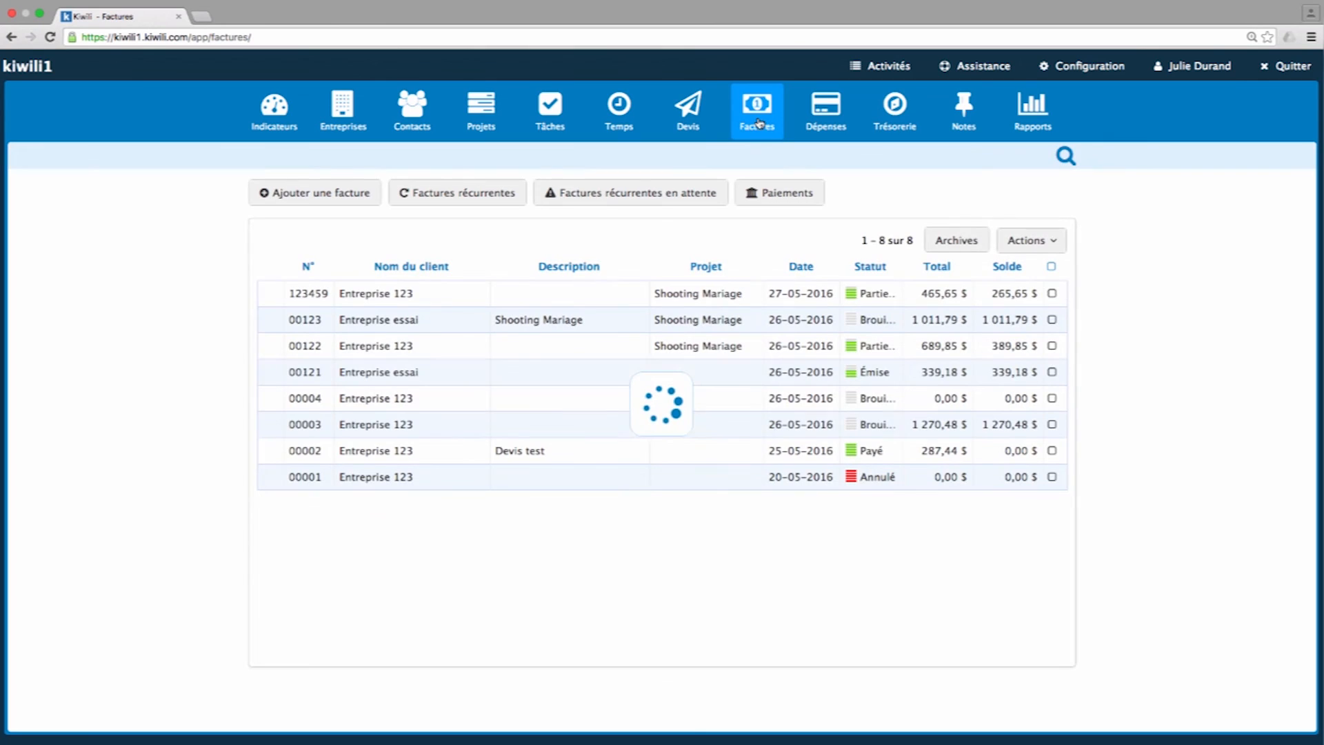
pyautogui.click(475, 197)
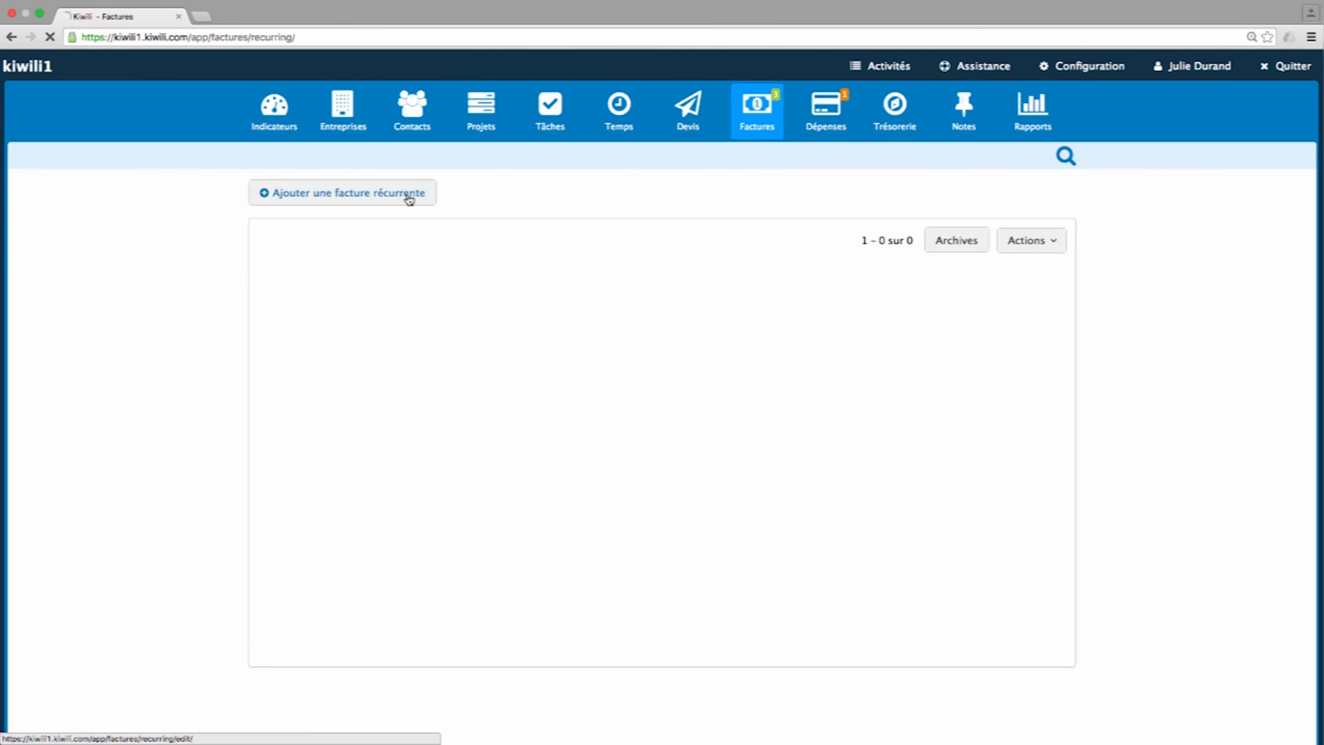
pyautogui.click(409, 196)
pyautogui.click(745, 343)
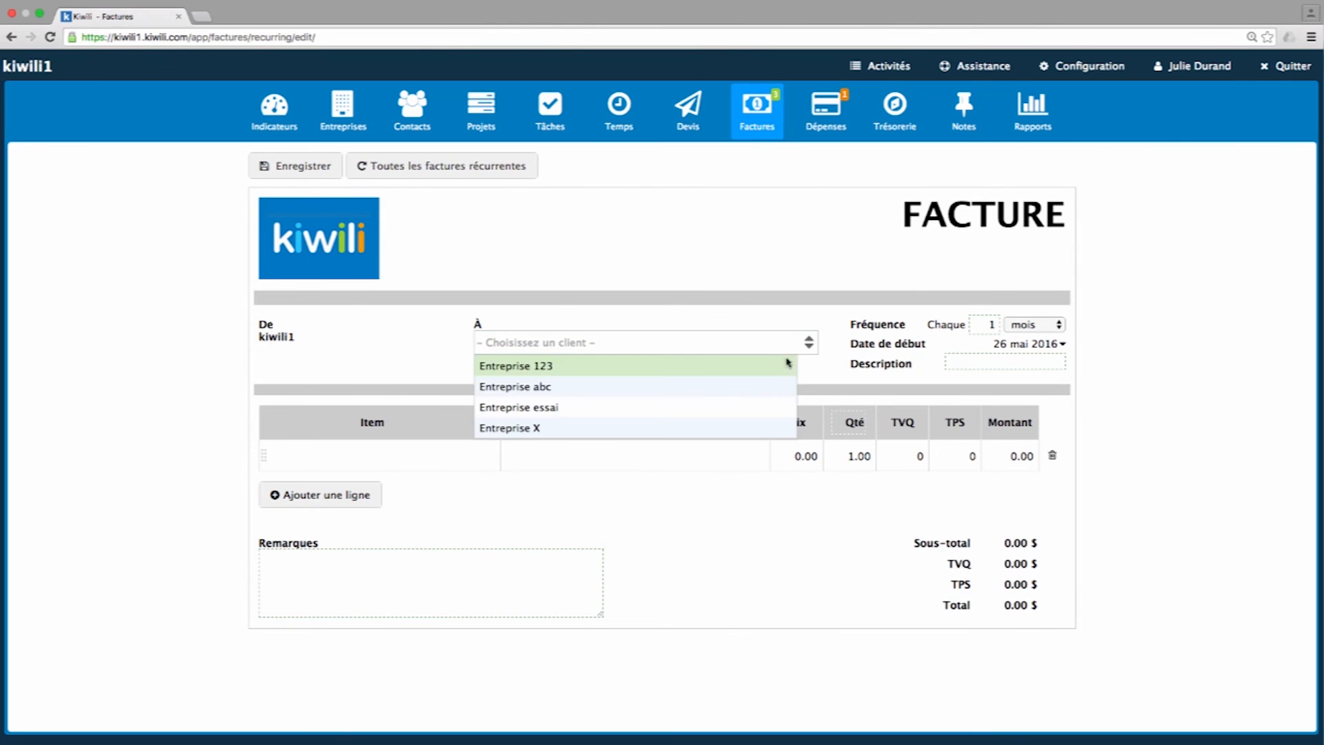
pyautogui.click(799, 362)
pyautogui.click(988, 325)
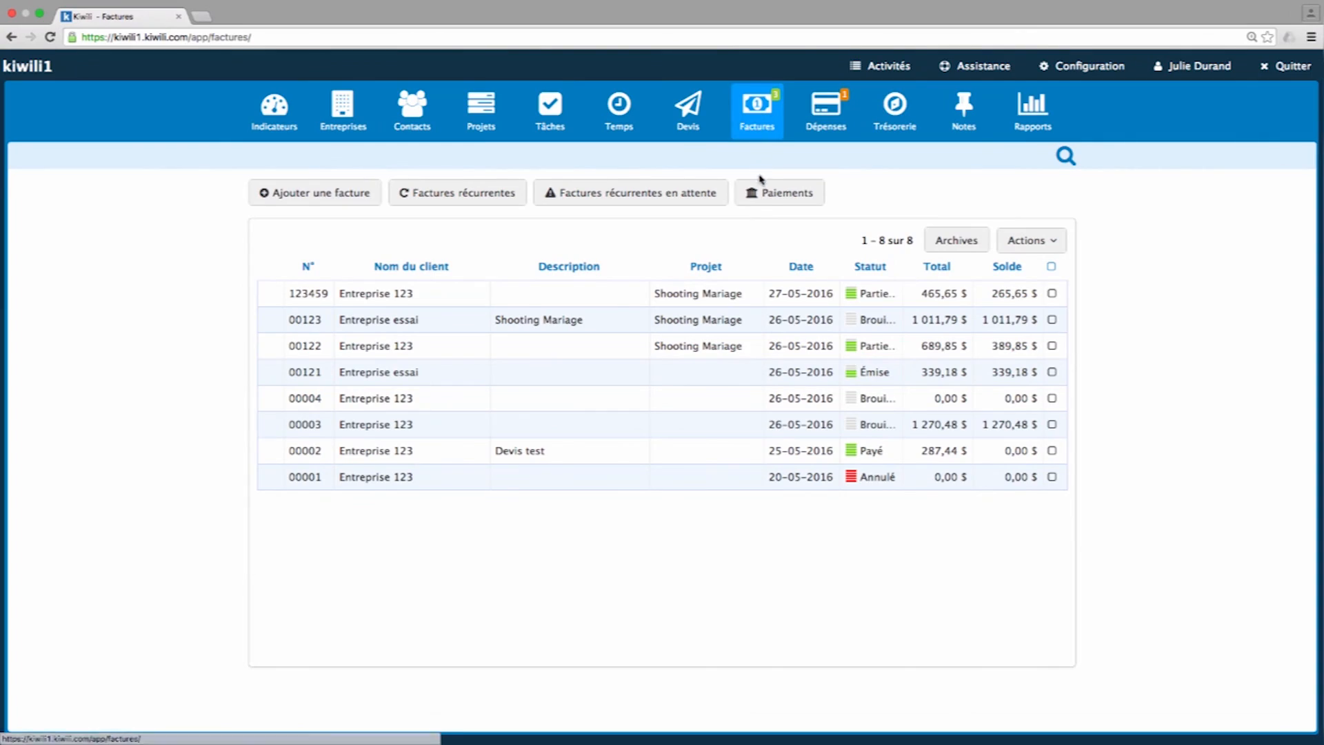
# Step: Examine the list of recorded payments and the client invoice search used for adding payments, leaving it without searching
pyautogui.click(762, 195)
pyautogui.click(442, 285)
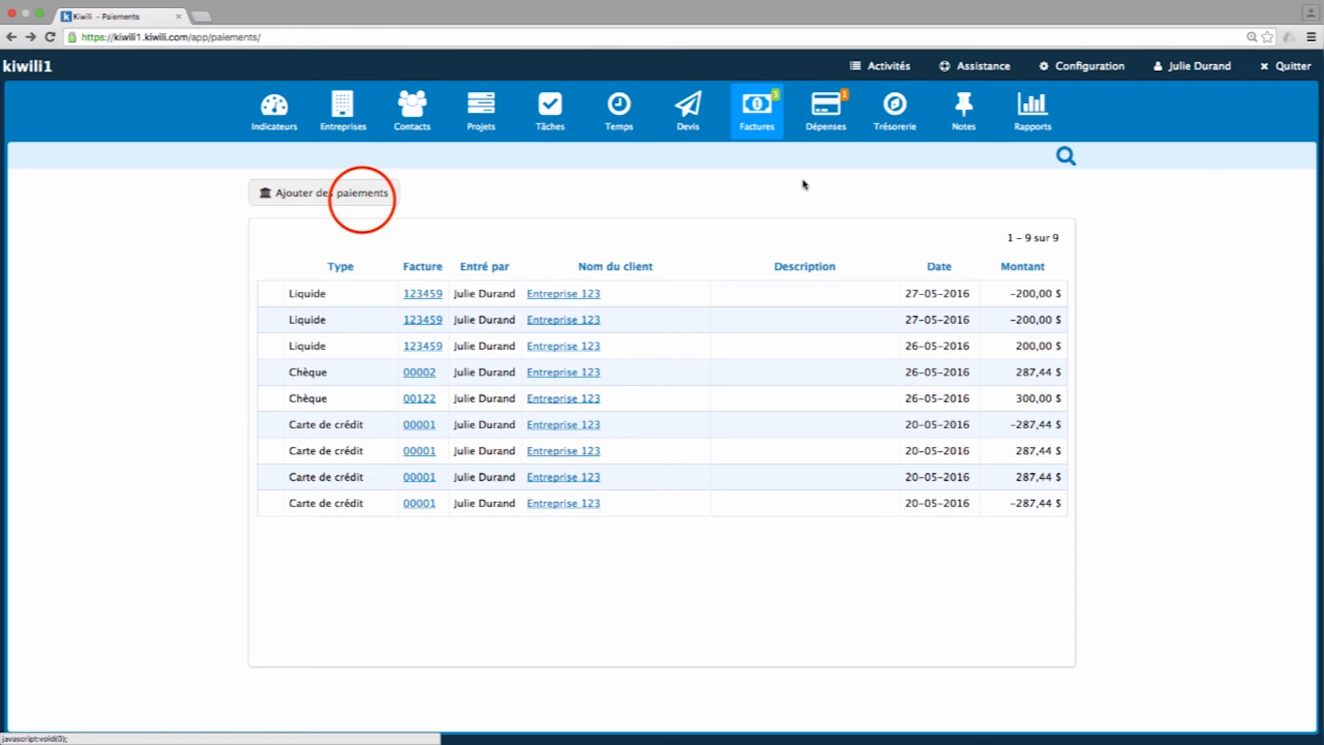
pyautogui.click(363, 205)
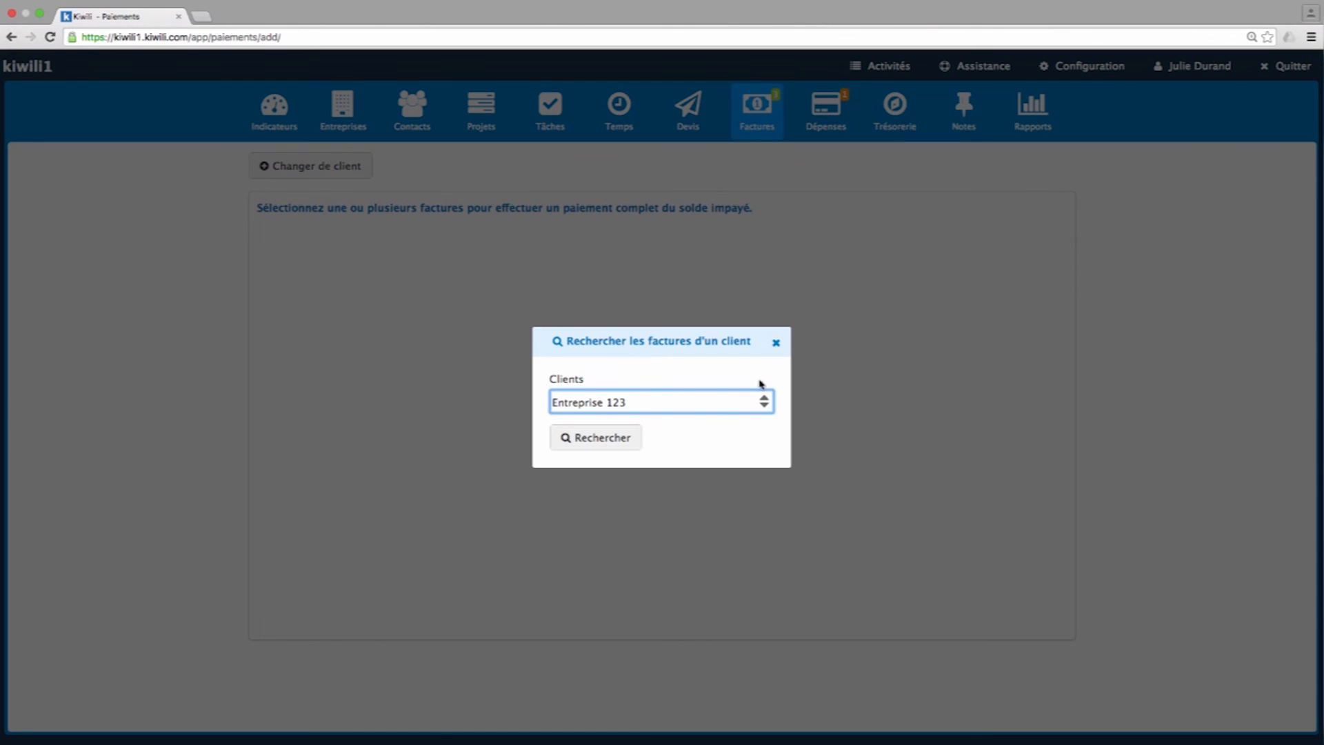
pyautogui.click(775, 343)
# Step: Return to the invoice list and review the actions available for selected invoices
pyautogui.click(763, 133)
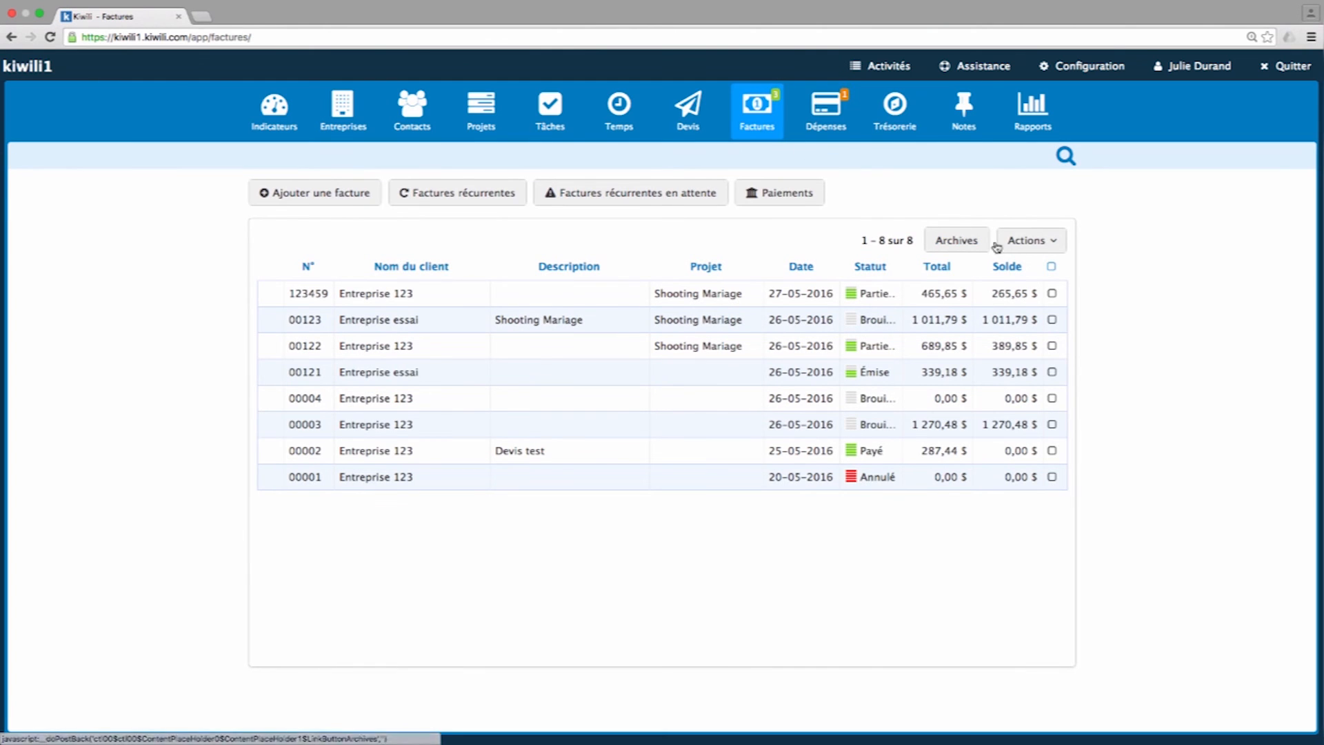
pyautogui.click(1052, 245)
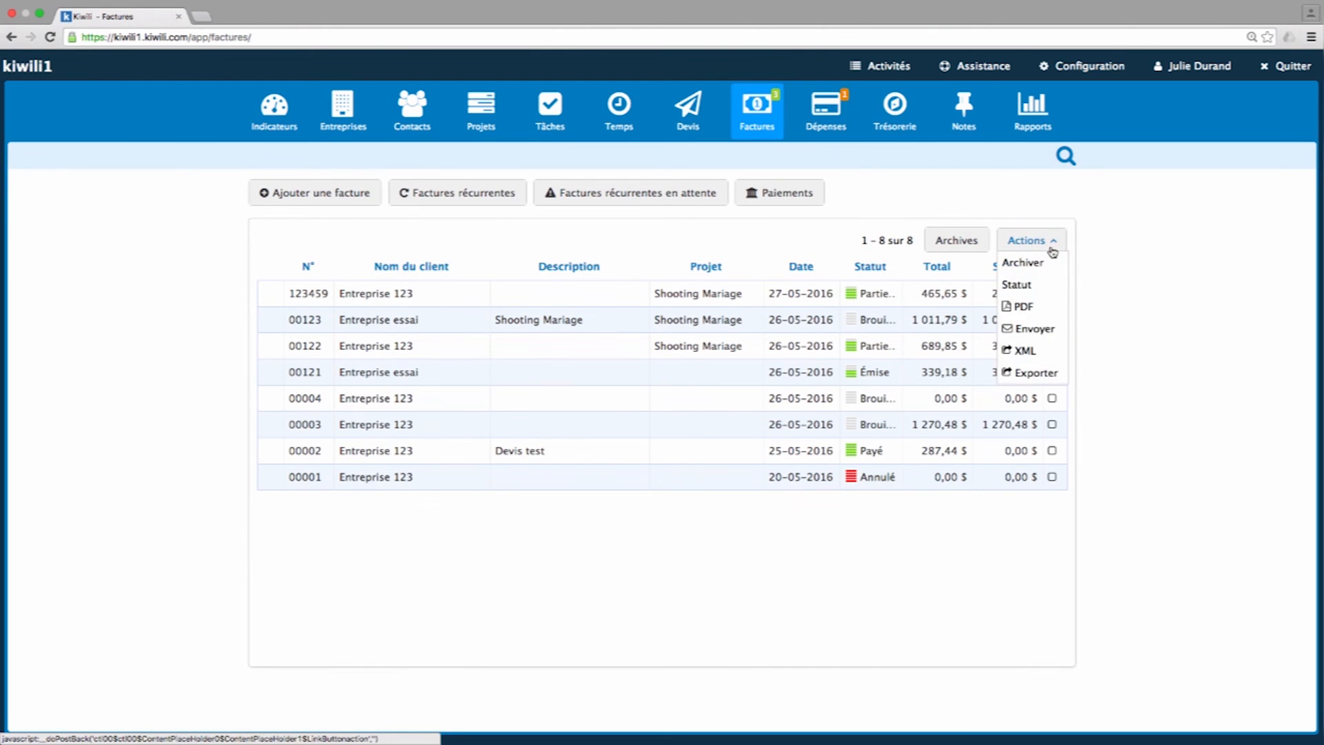